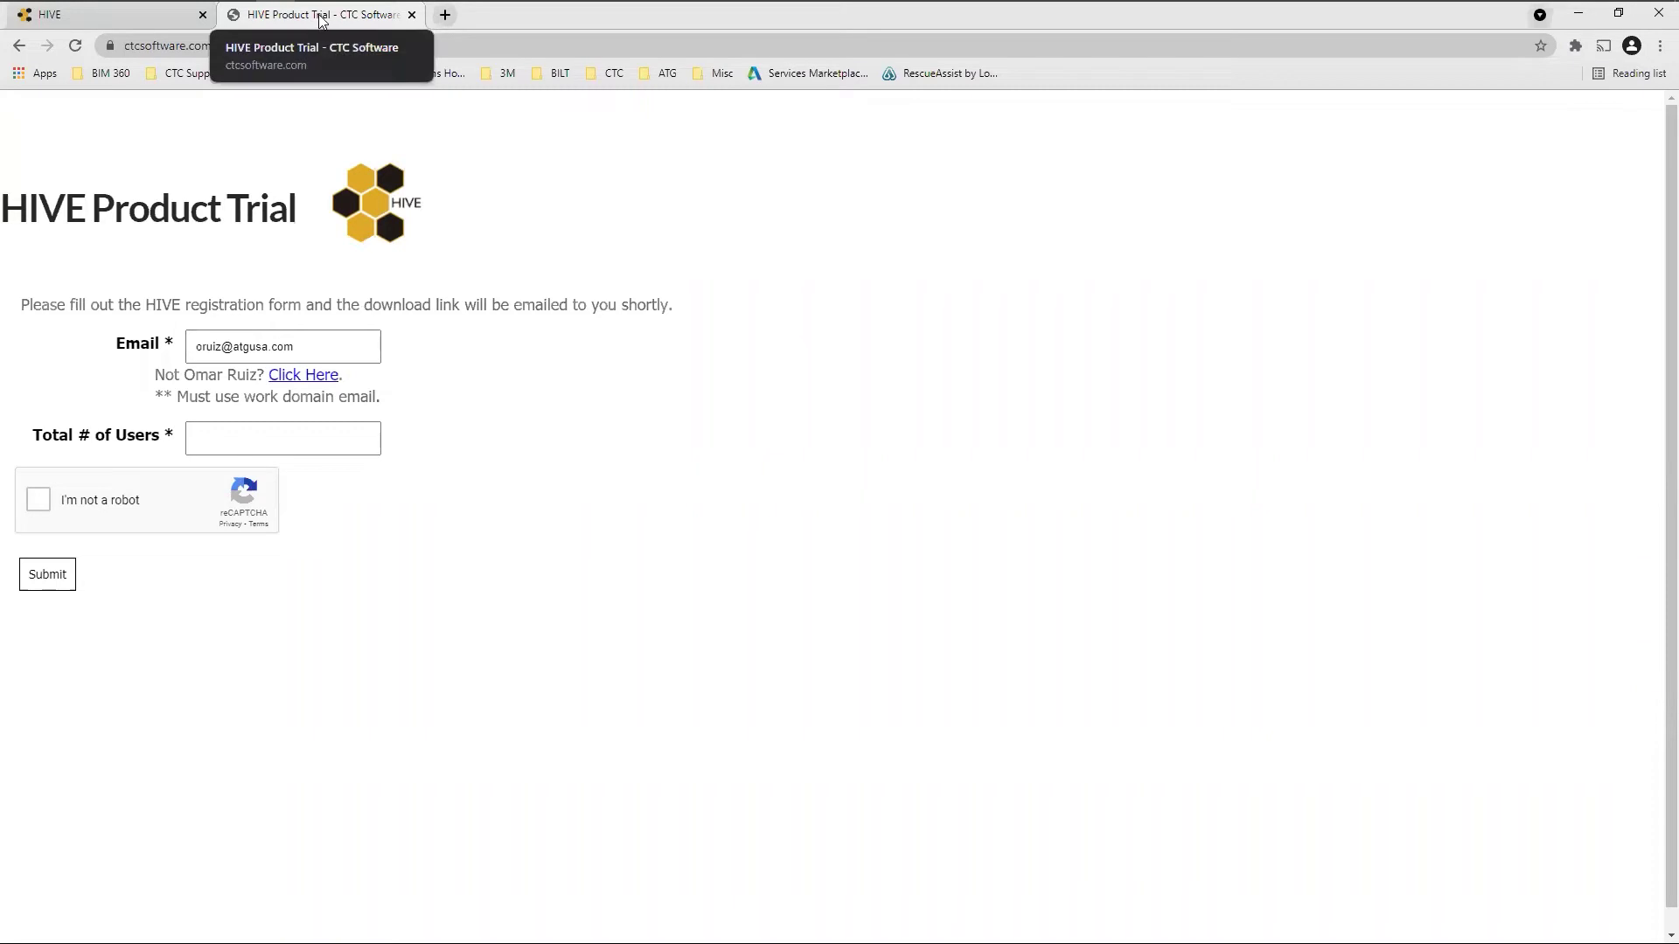
Return Chrome to the HIVE product page and bring Revit's drafting view 03, 'How do I get it?', forward
mouse_move(354, 19)
key(alt+Left)
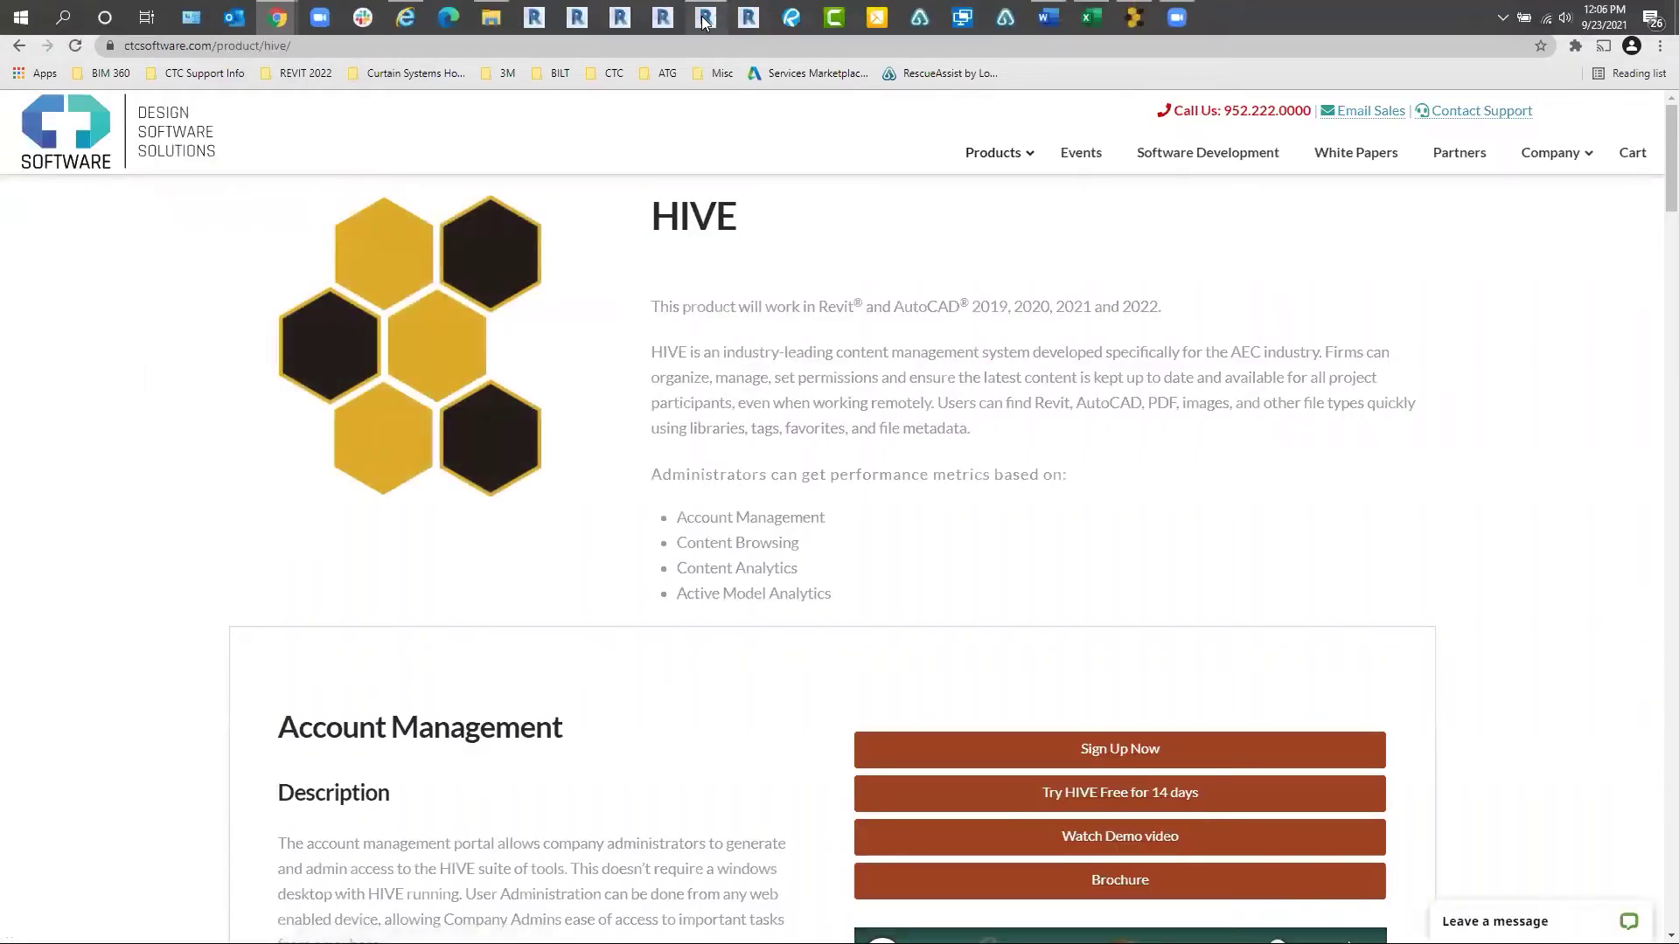
mouse_move(705, 19)
click(705, 110)
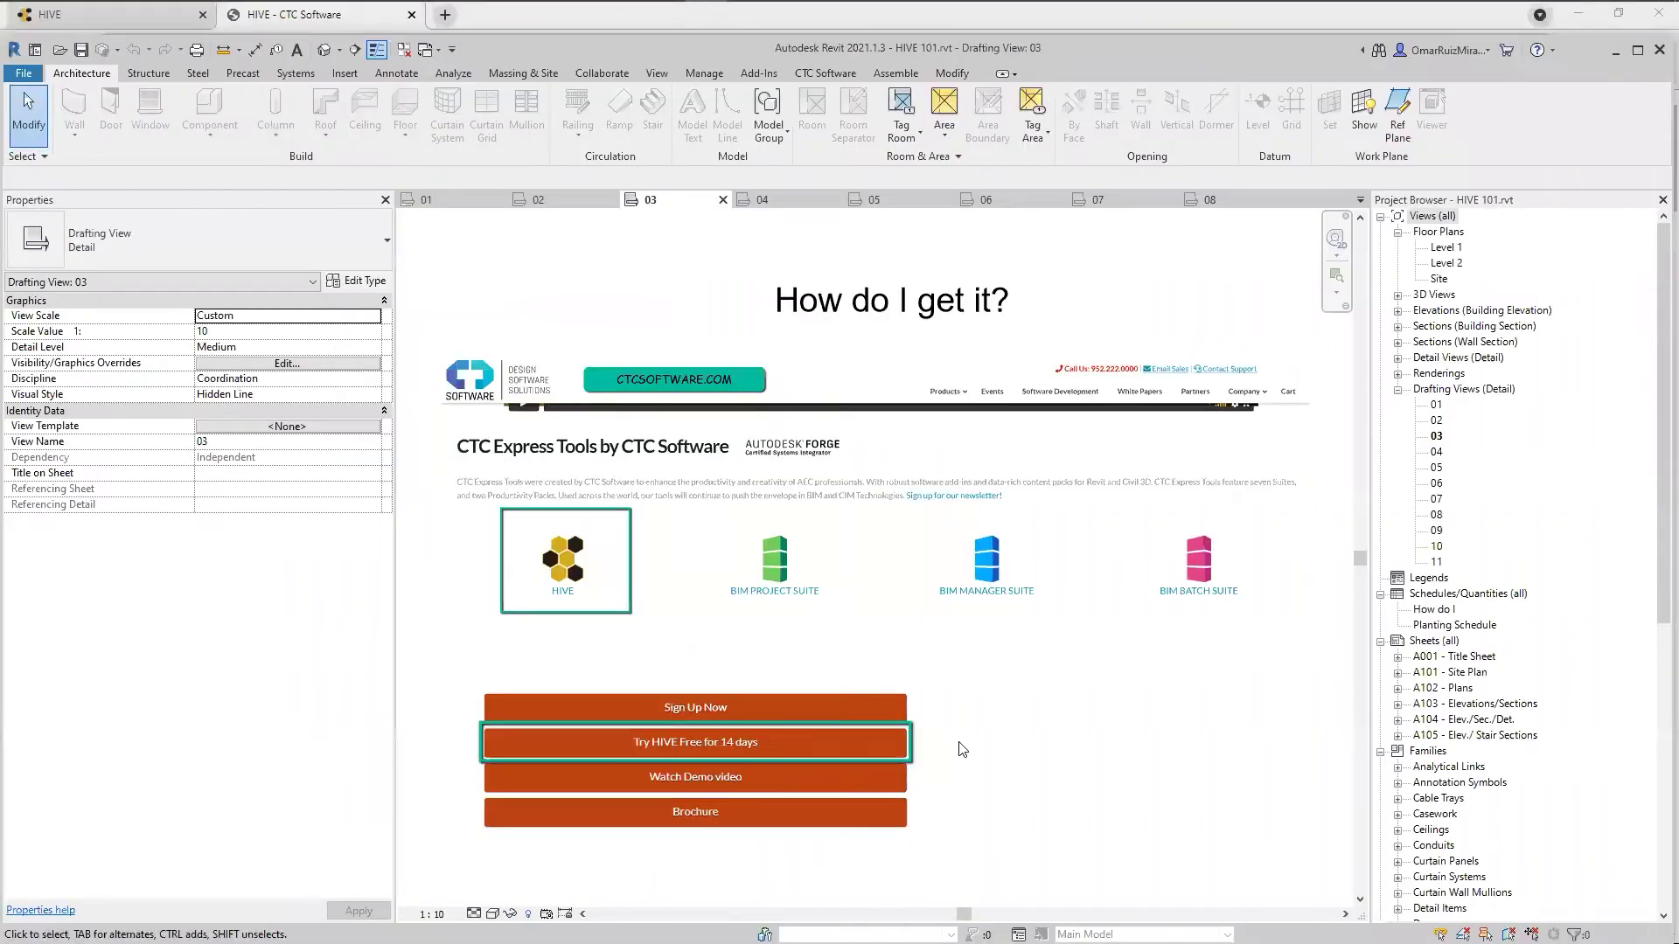
Advance to Revit drafting view 04, 'What's next?', then switch to the HIVE portal's Organization Overview
key(ctrl+Tab)
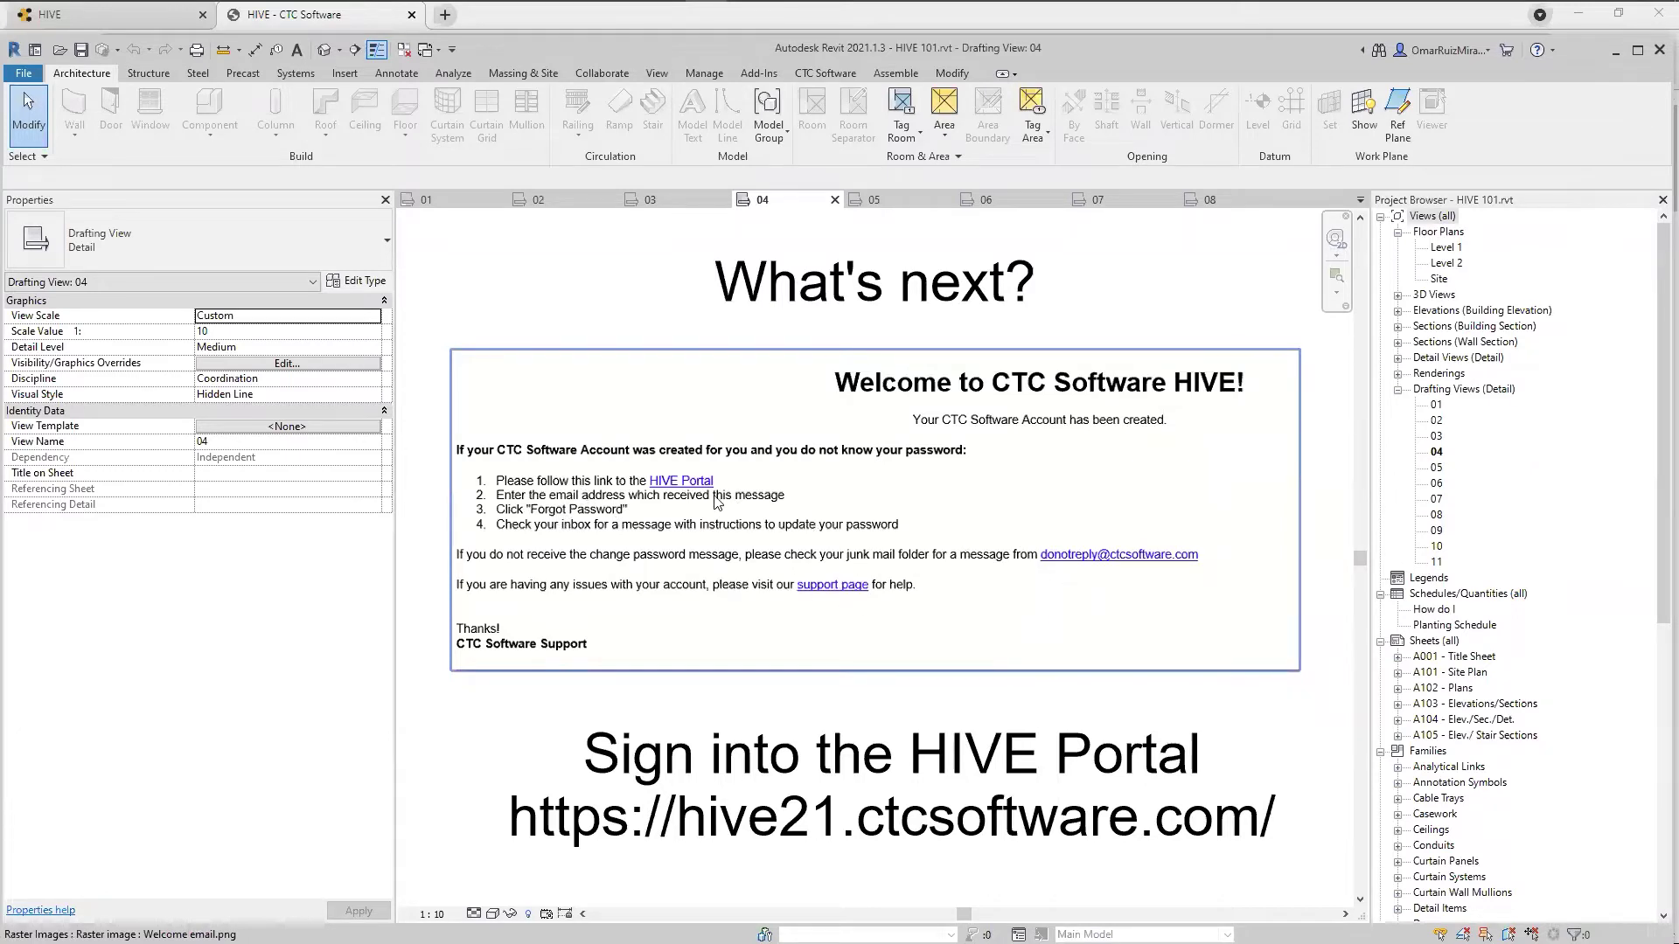
key(ctrl)
key(ctrl)
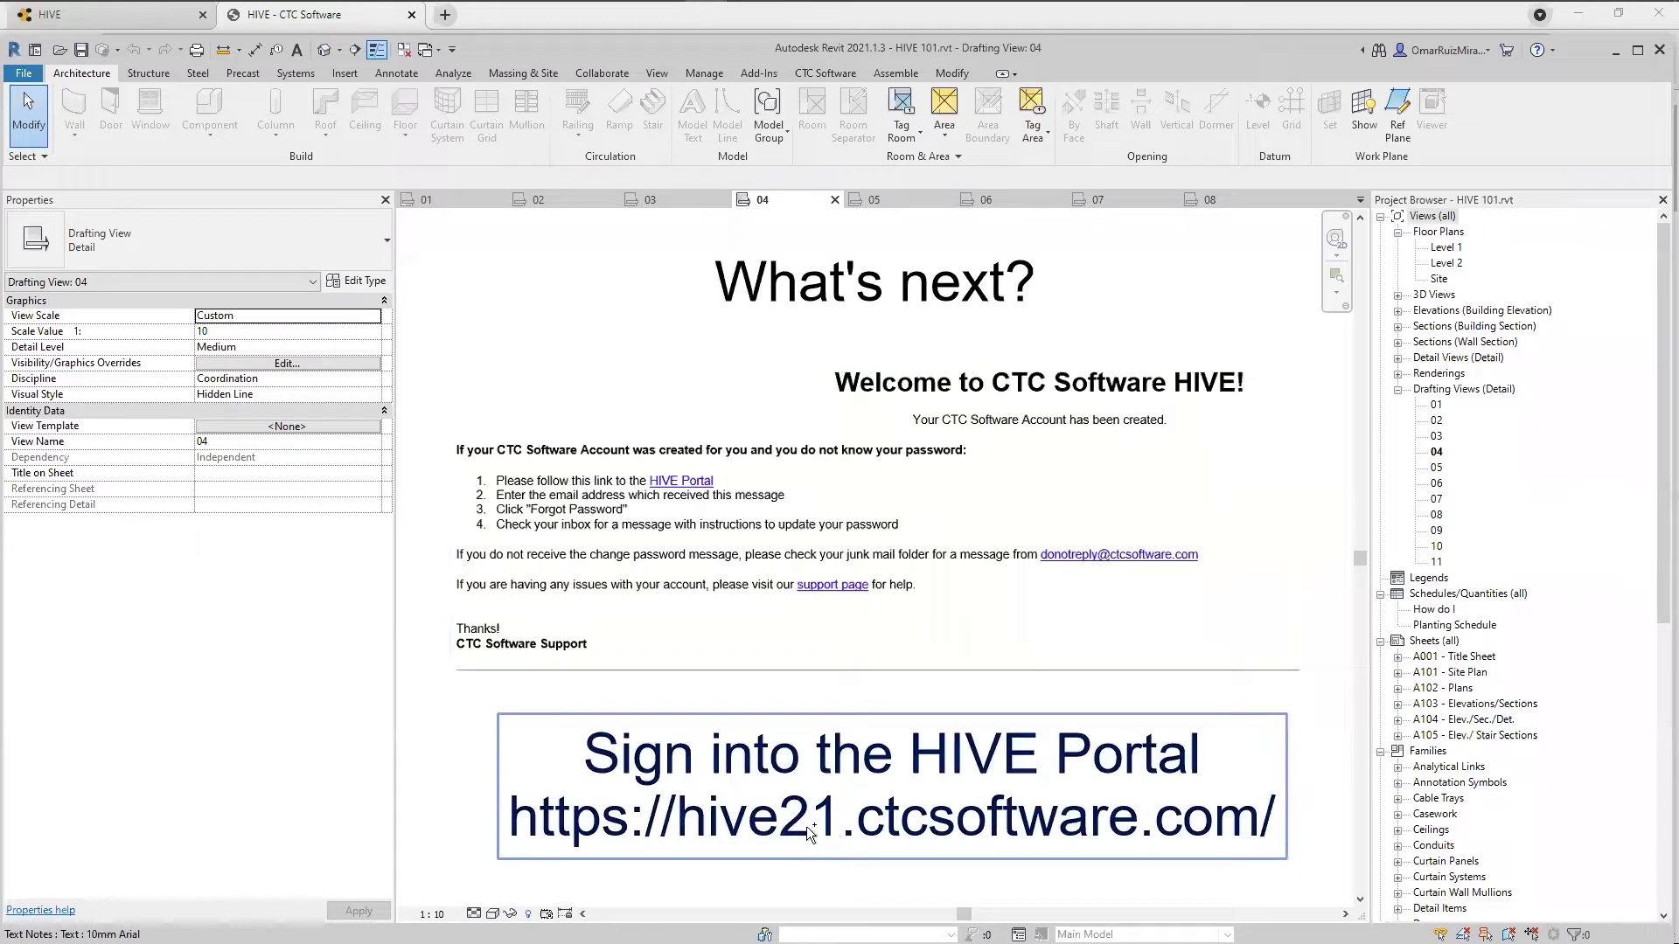
key(ctrl)
key(ctrl)
key(ctrl)
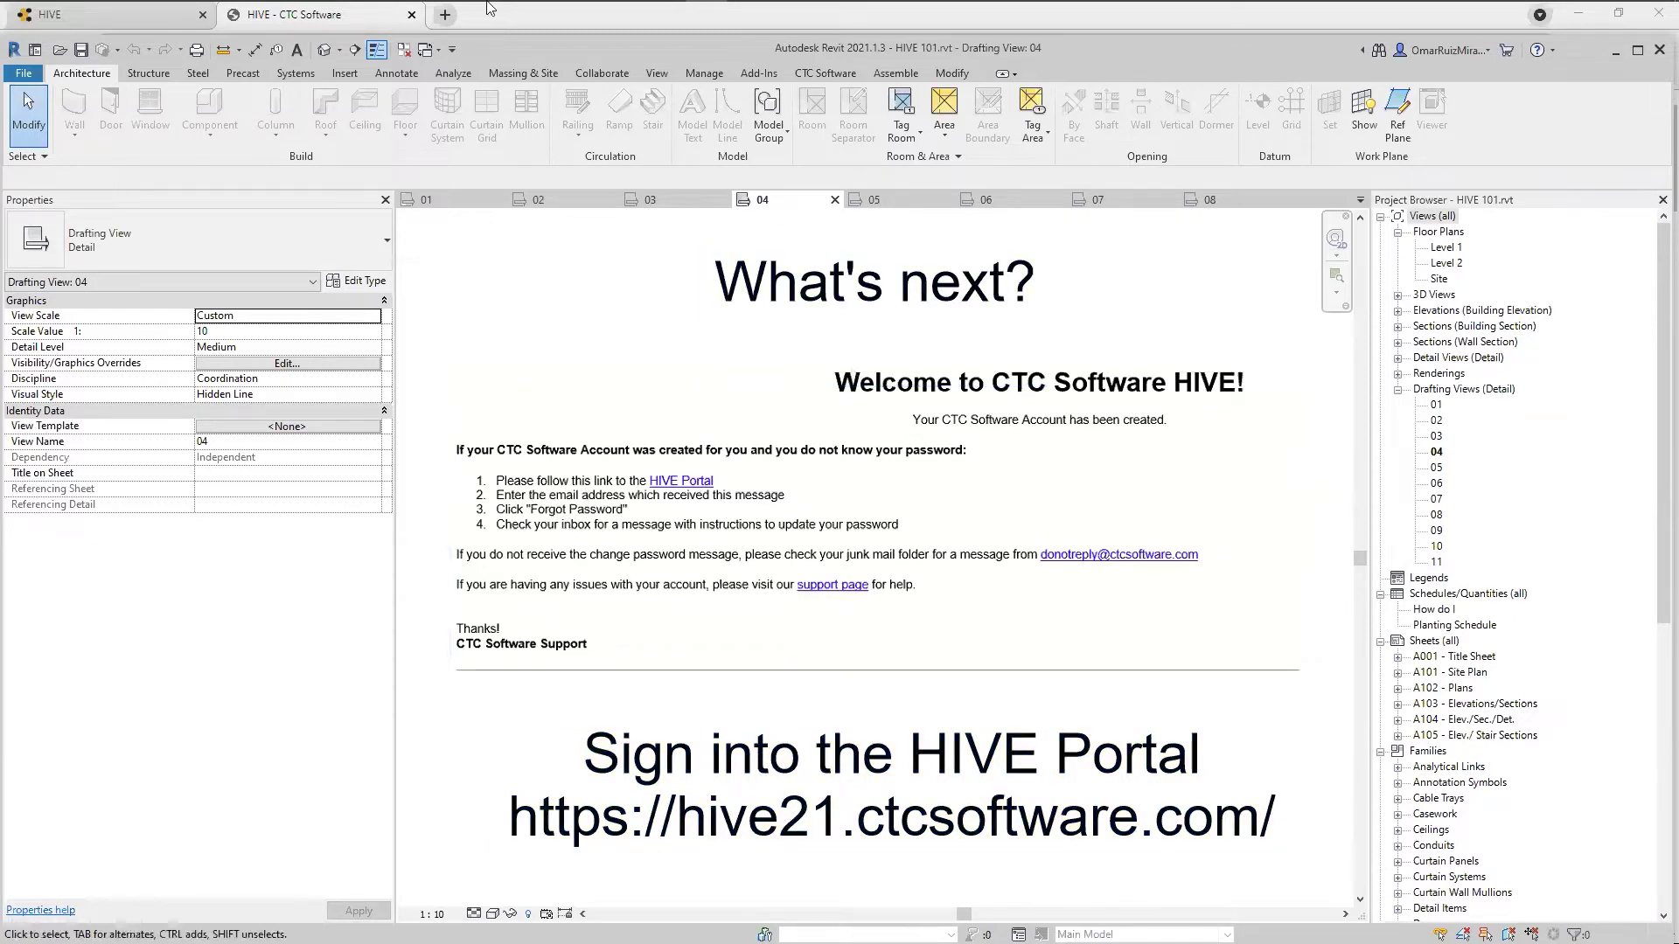
click(277, 17)
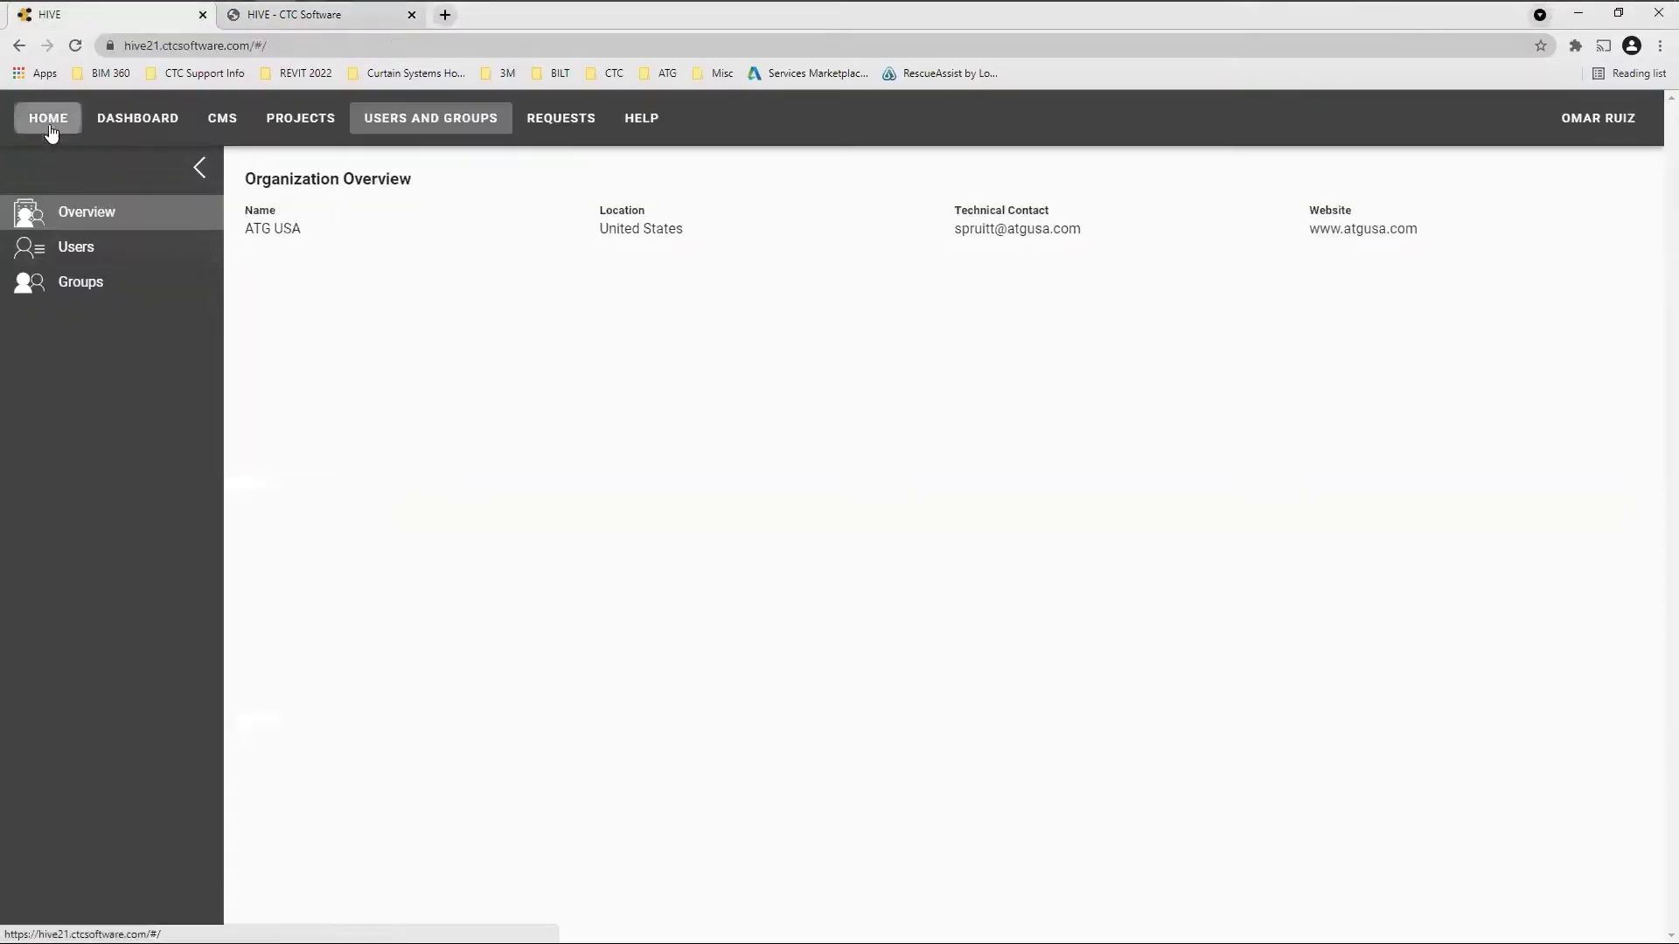
Show the HIVE Home page, then return to Revit's drafting view 05, 'Users and Groups'
click(48, 121)
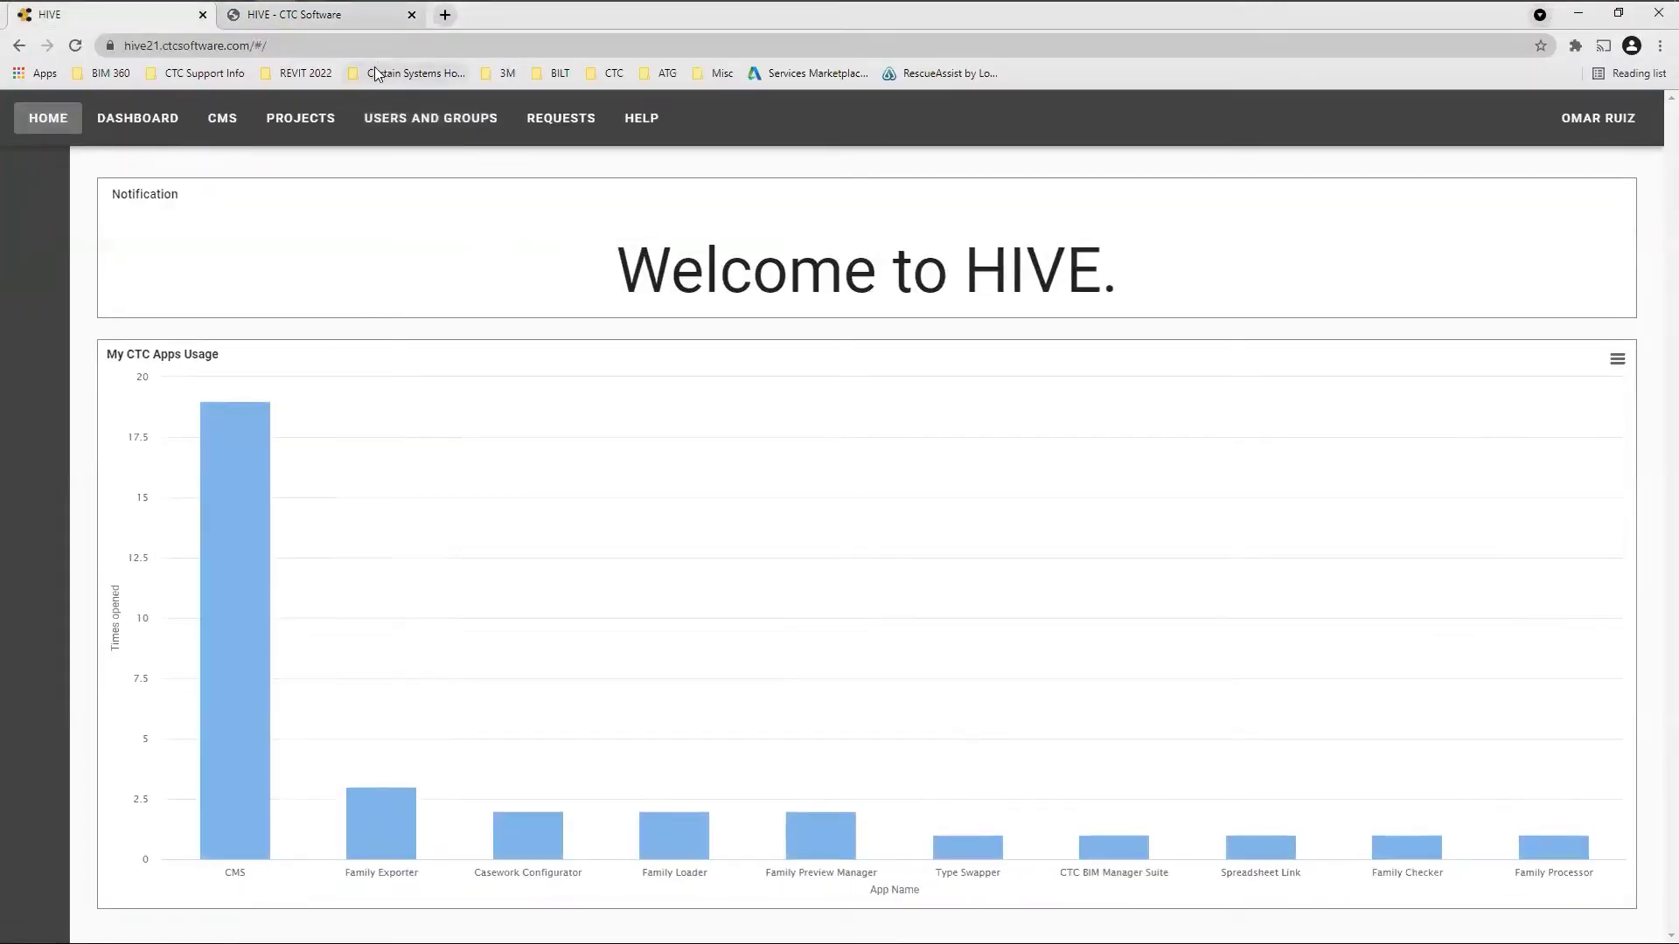
click(712, 16)
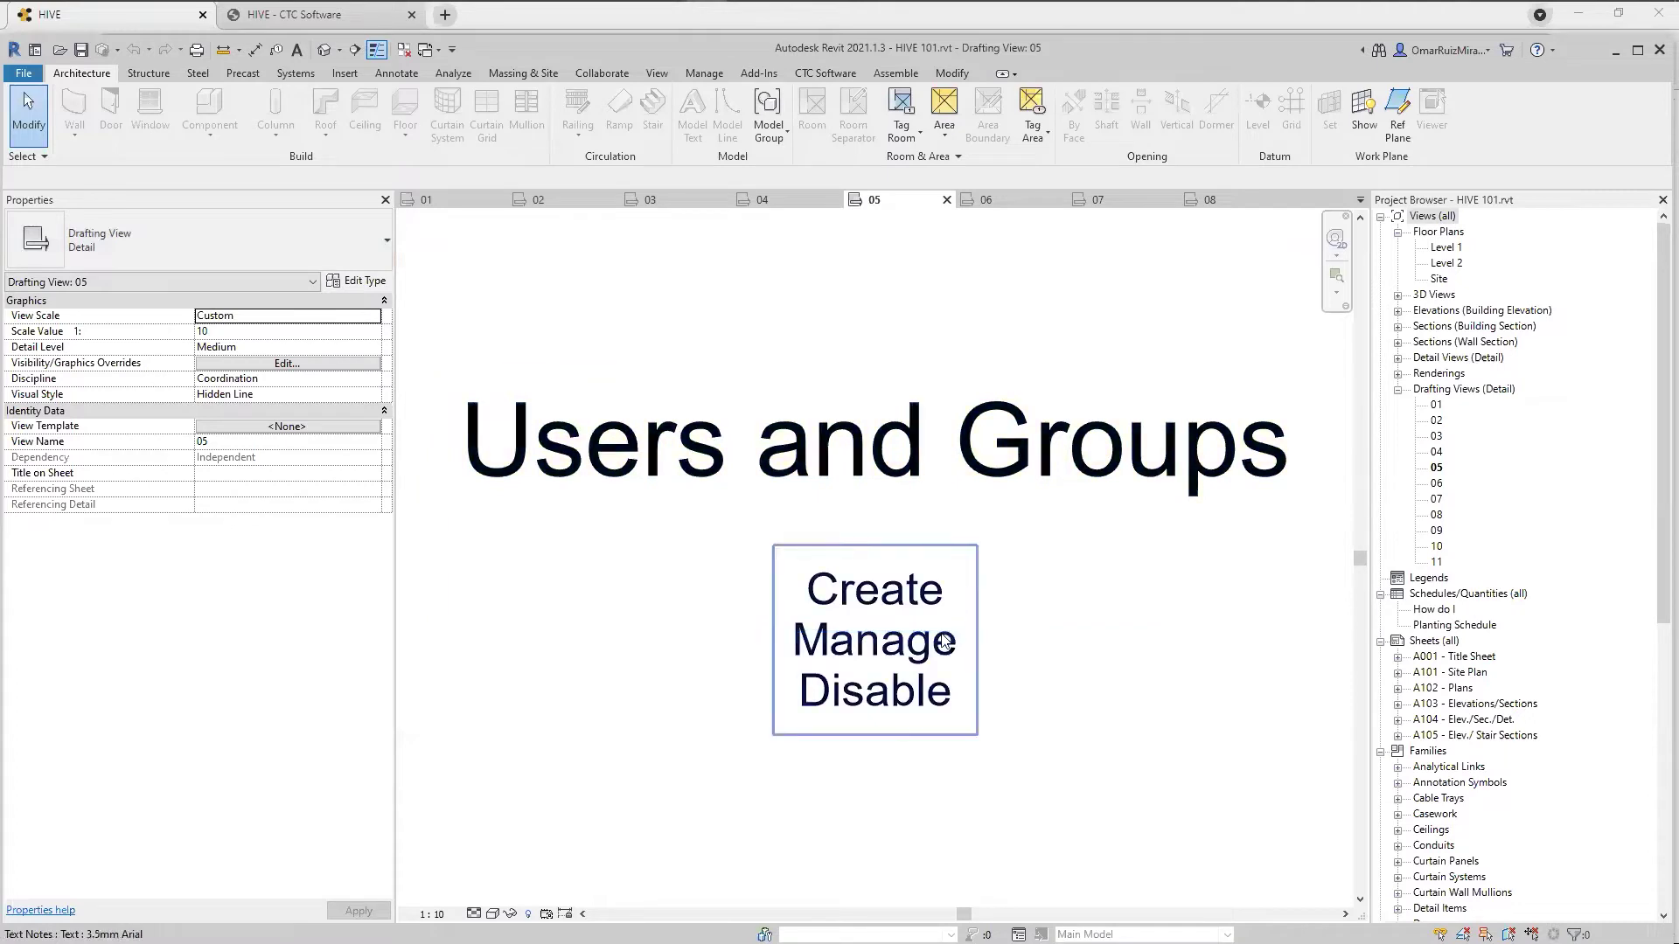
Bring the browser's HIVE Home page with the CTC app-usage chart back over Revit
click(84, 17)
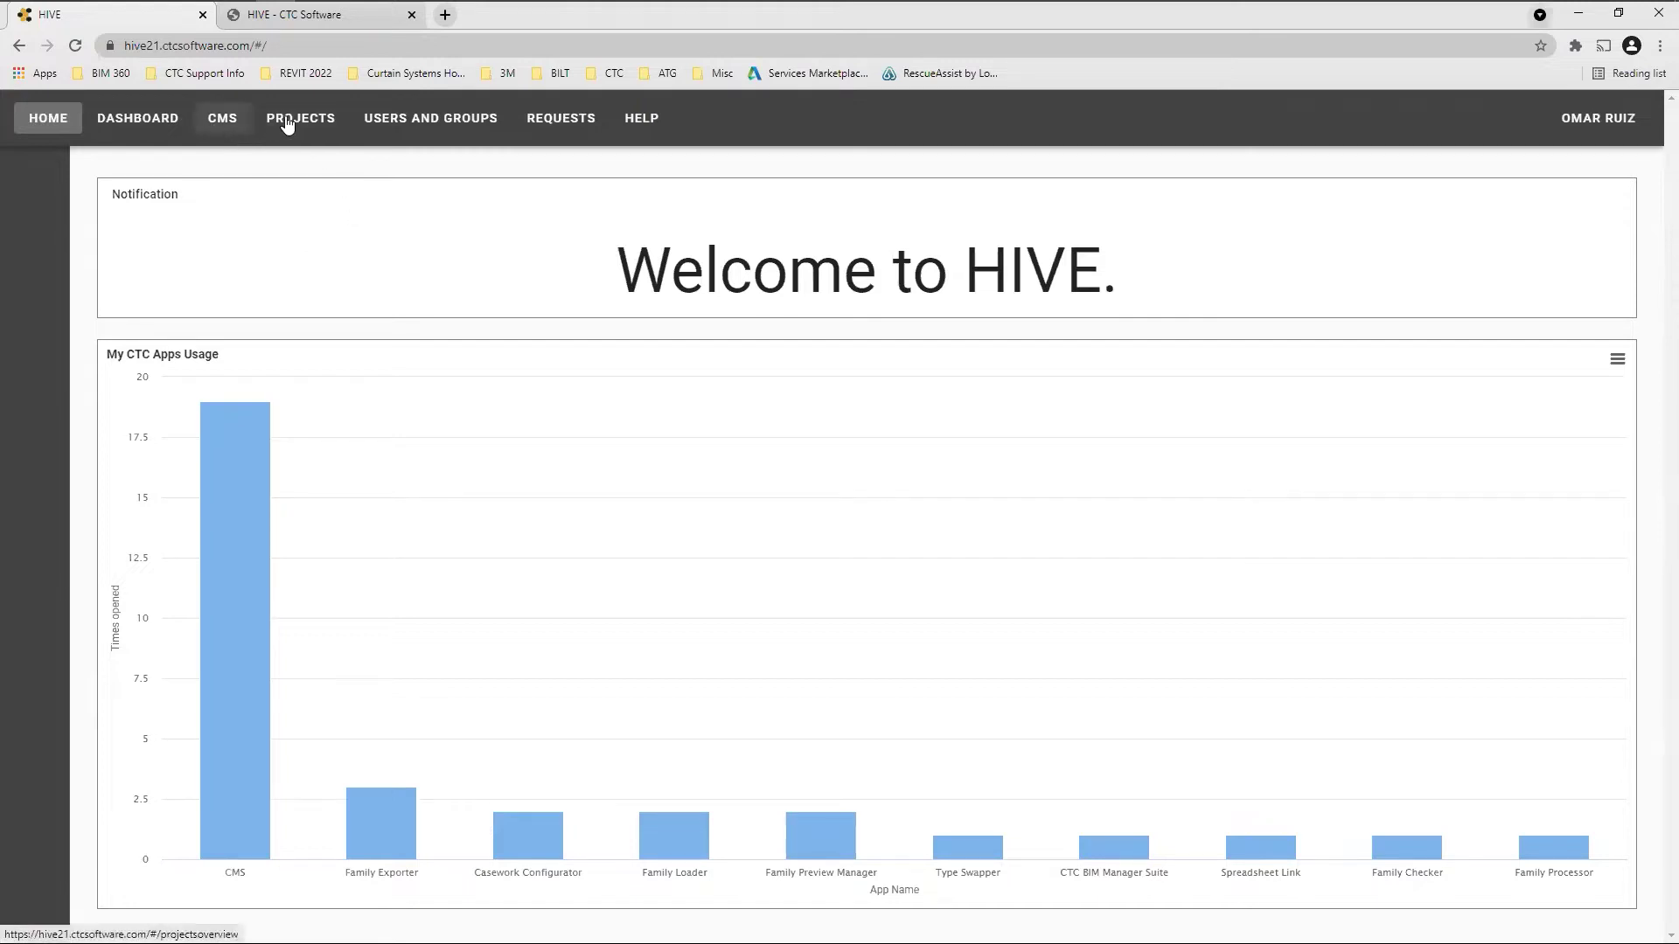
Visit the Dashboard and Projects pages, then list the 105 active users under Users and Groups
click(138, 118)
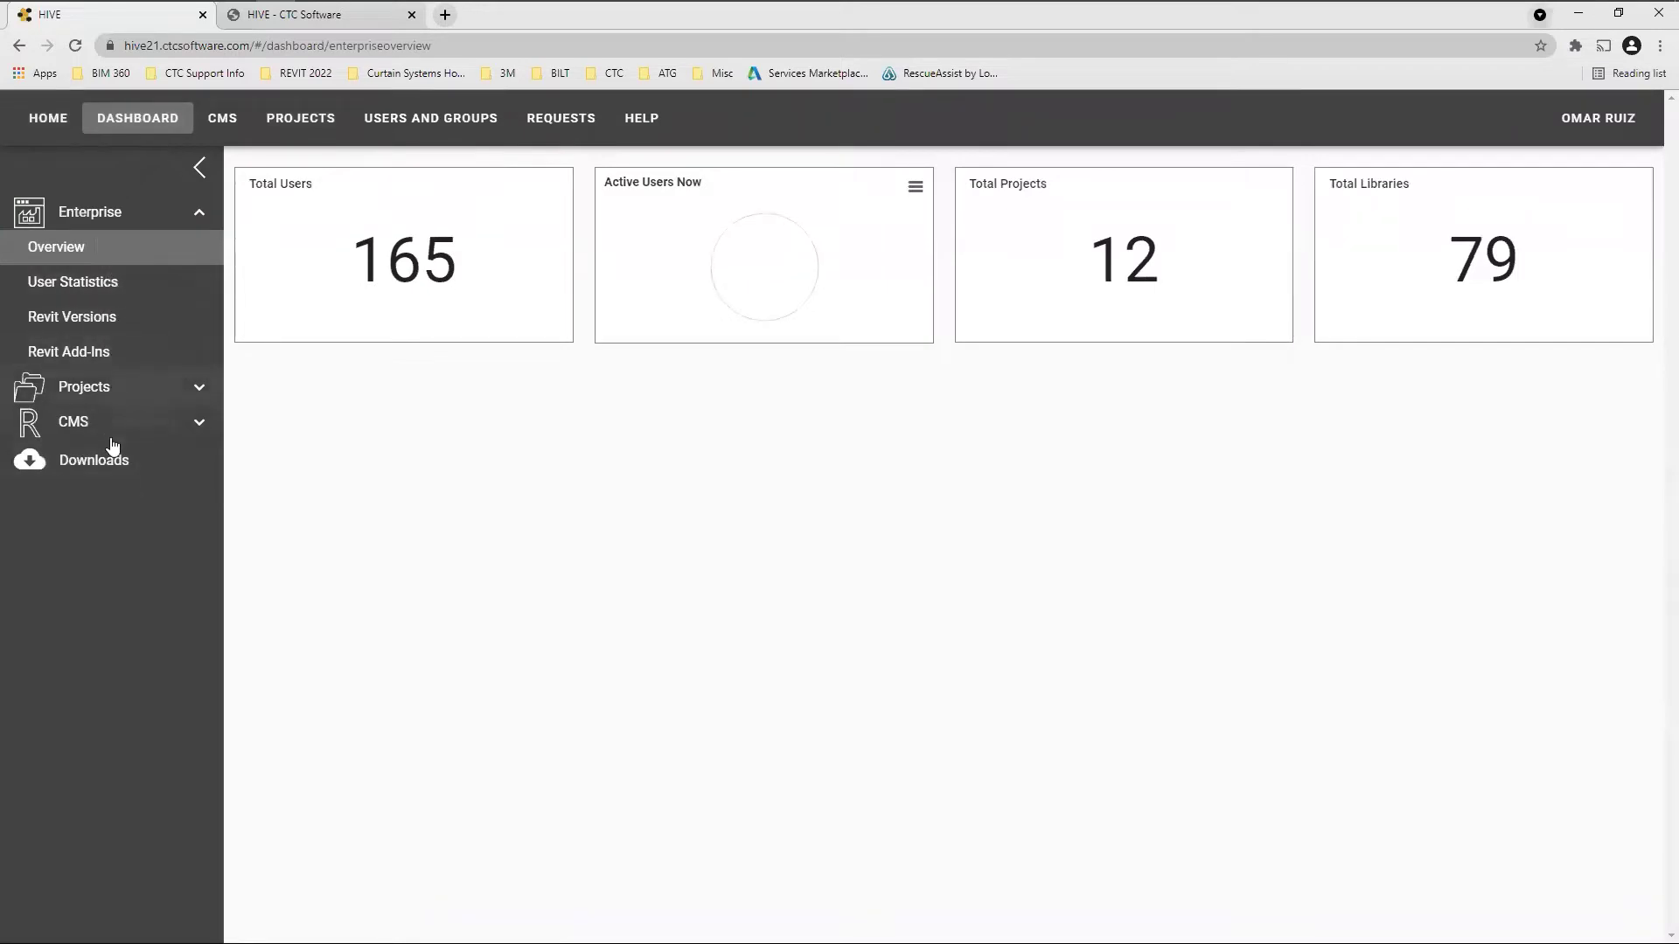
click(294, 119)
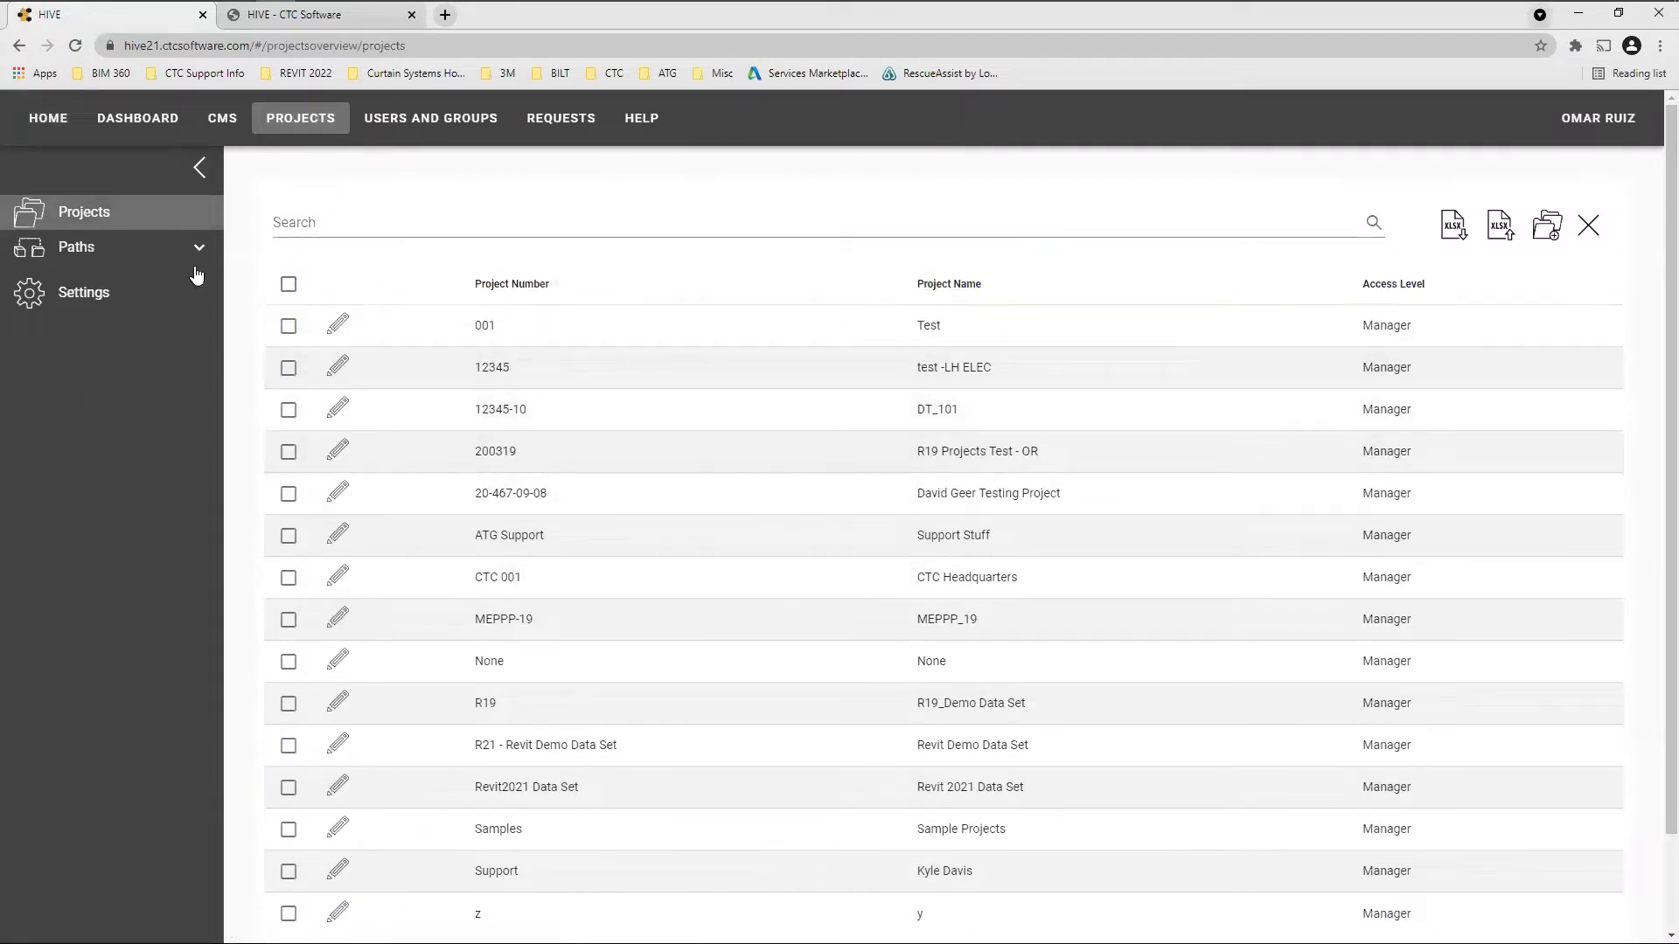
click(420, 120)
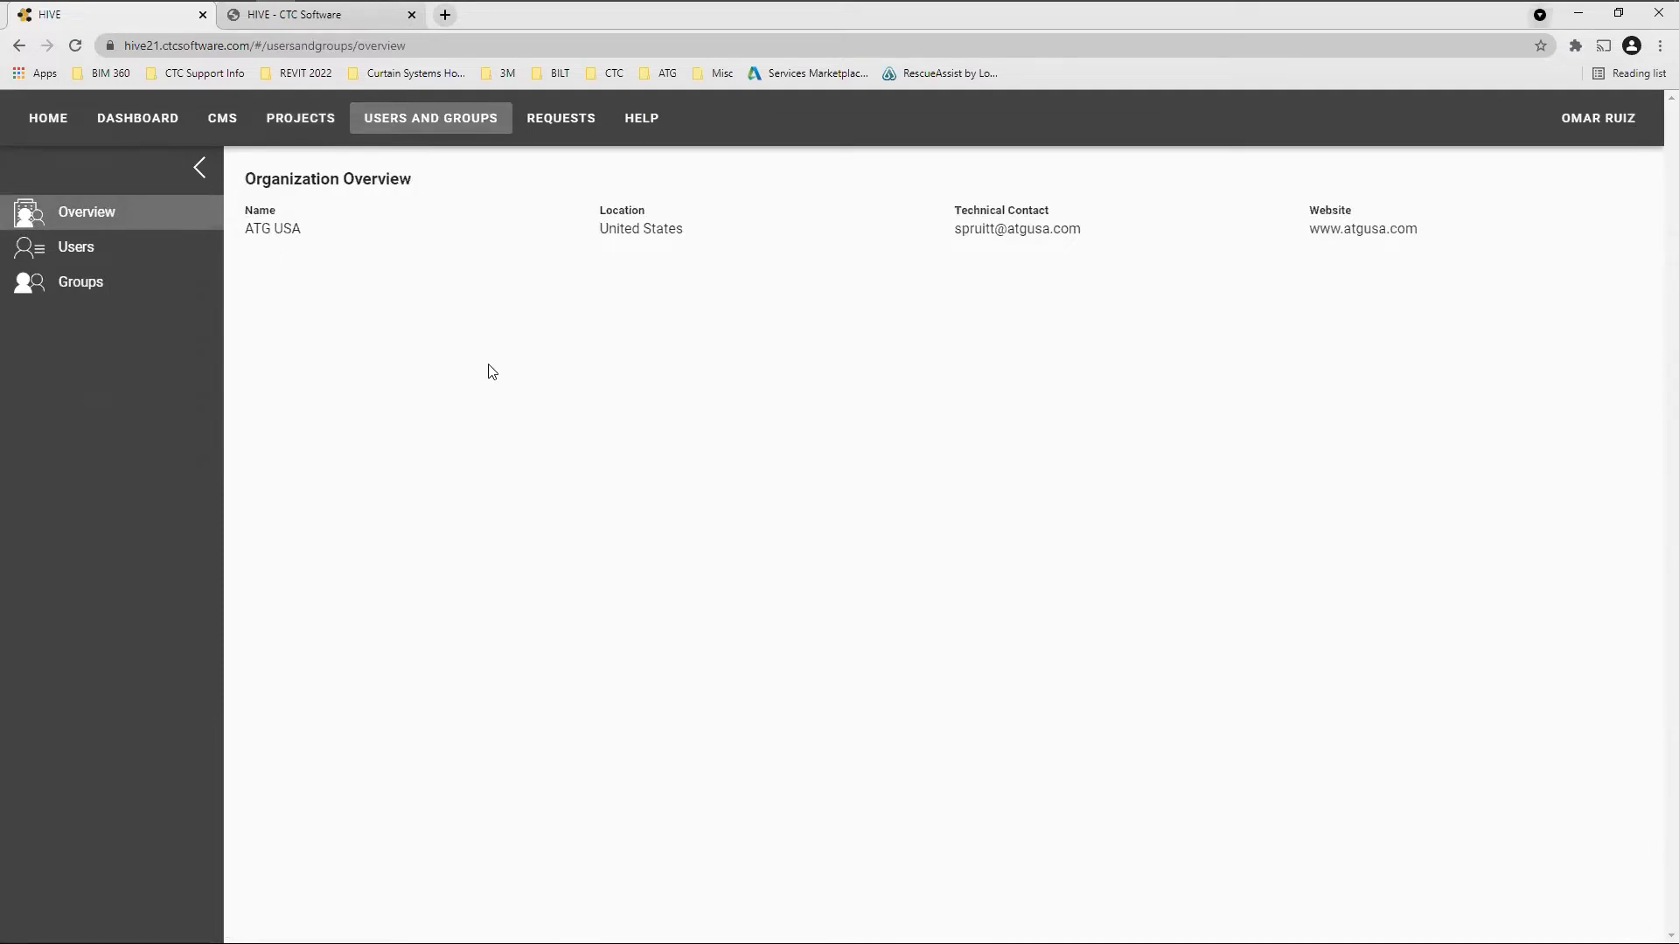
click(84, 252)
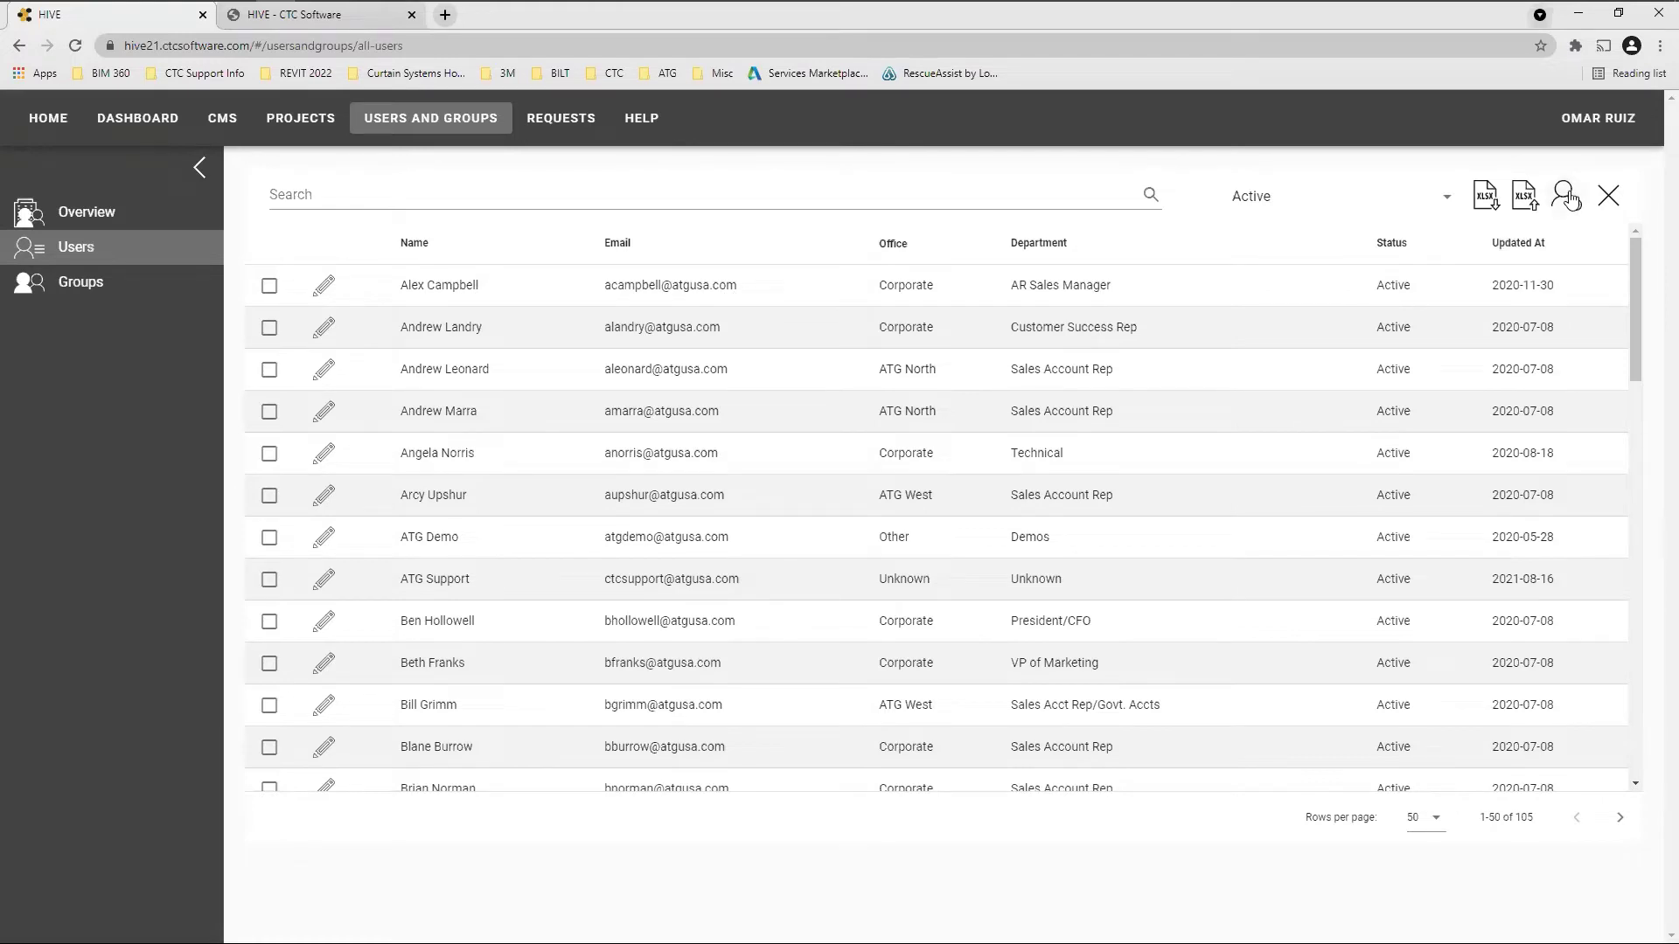
Start a new user and step through the First Name, Last Name, Email, Office and Department fields
click(1565, 197)
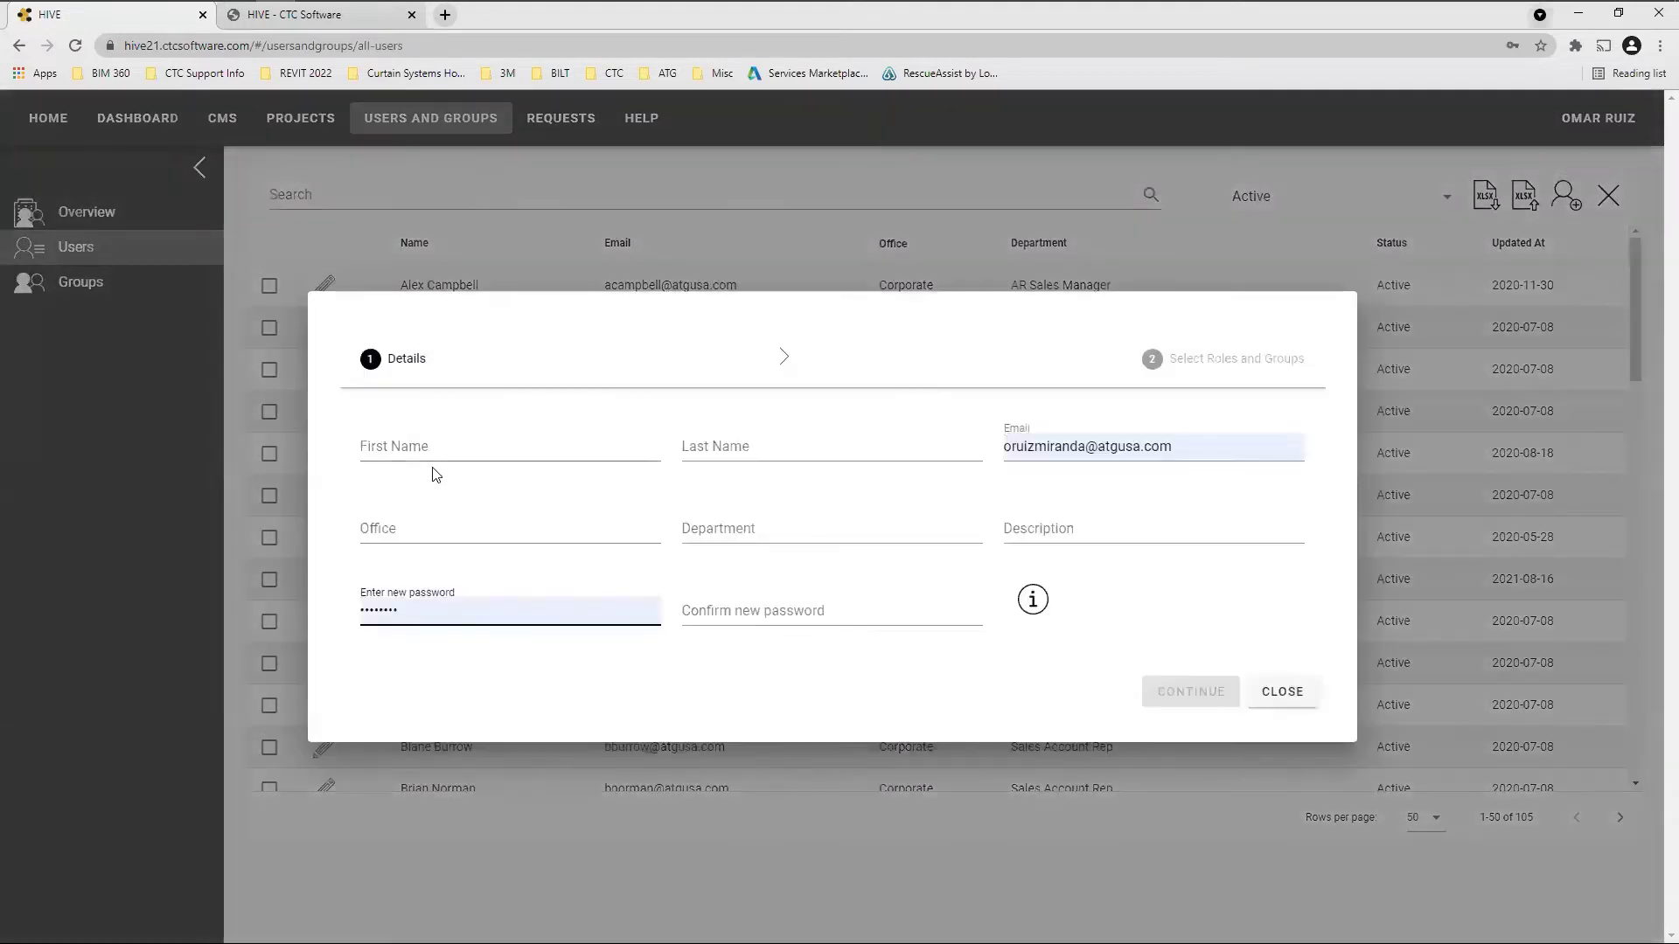
click(454, 452)
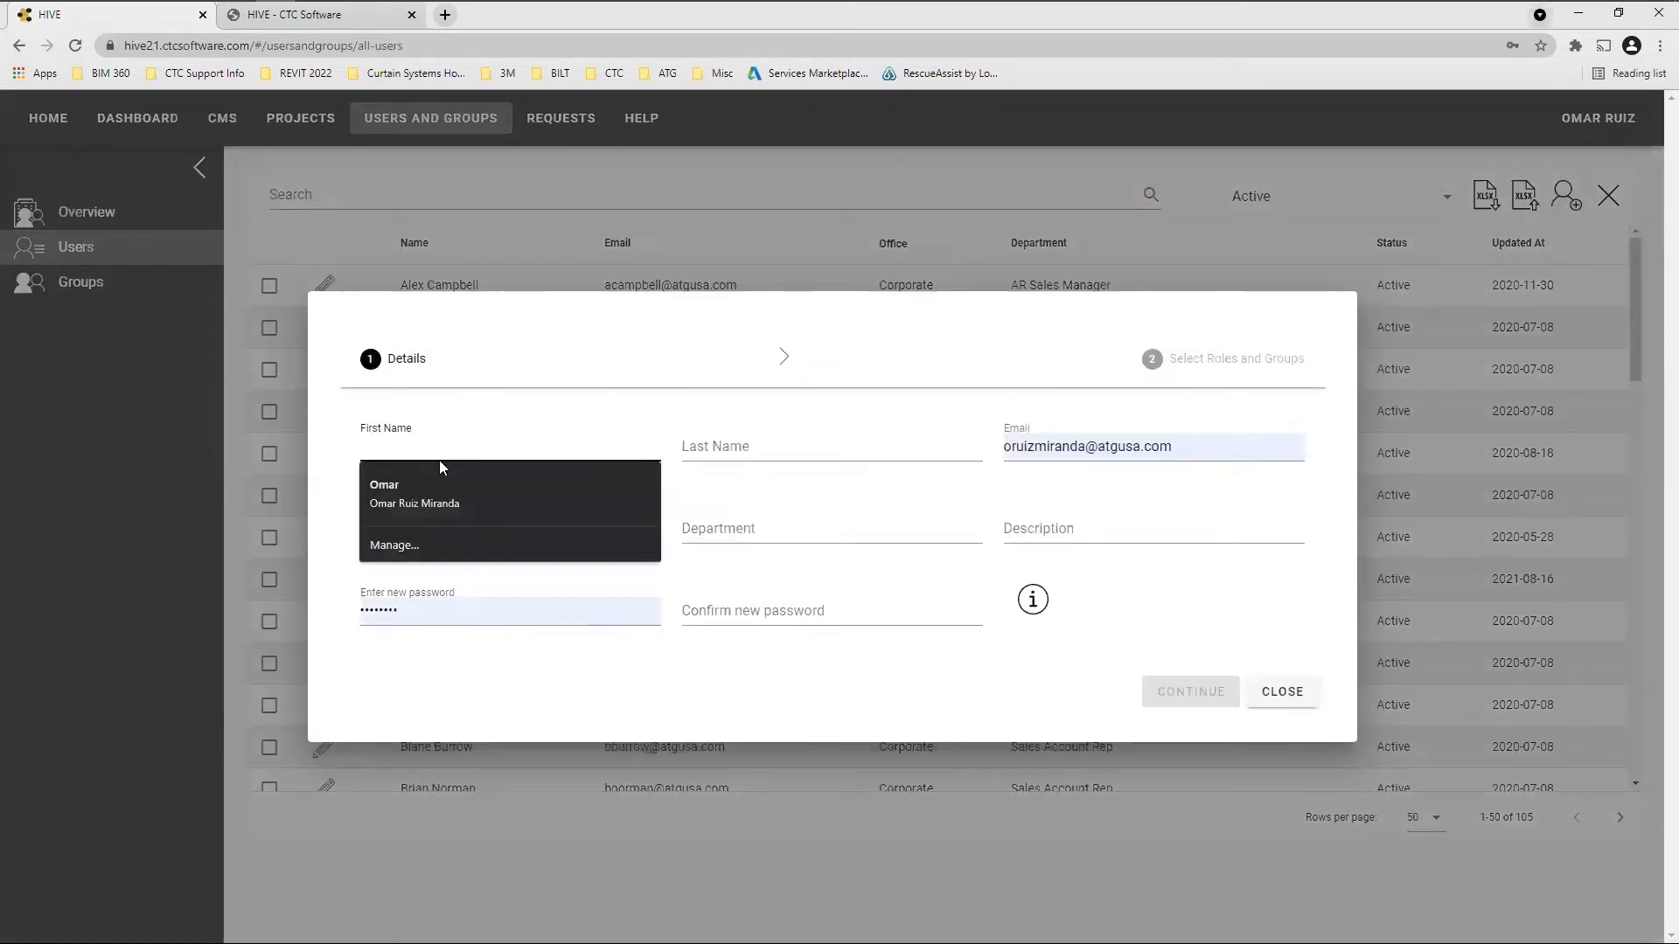
click(753, 453)
click(1207, 447)
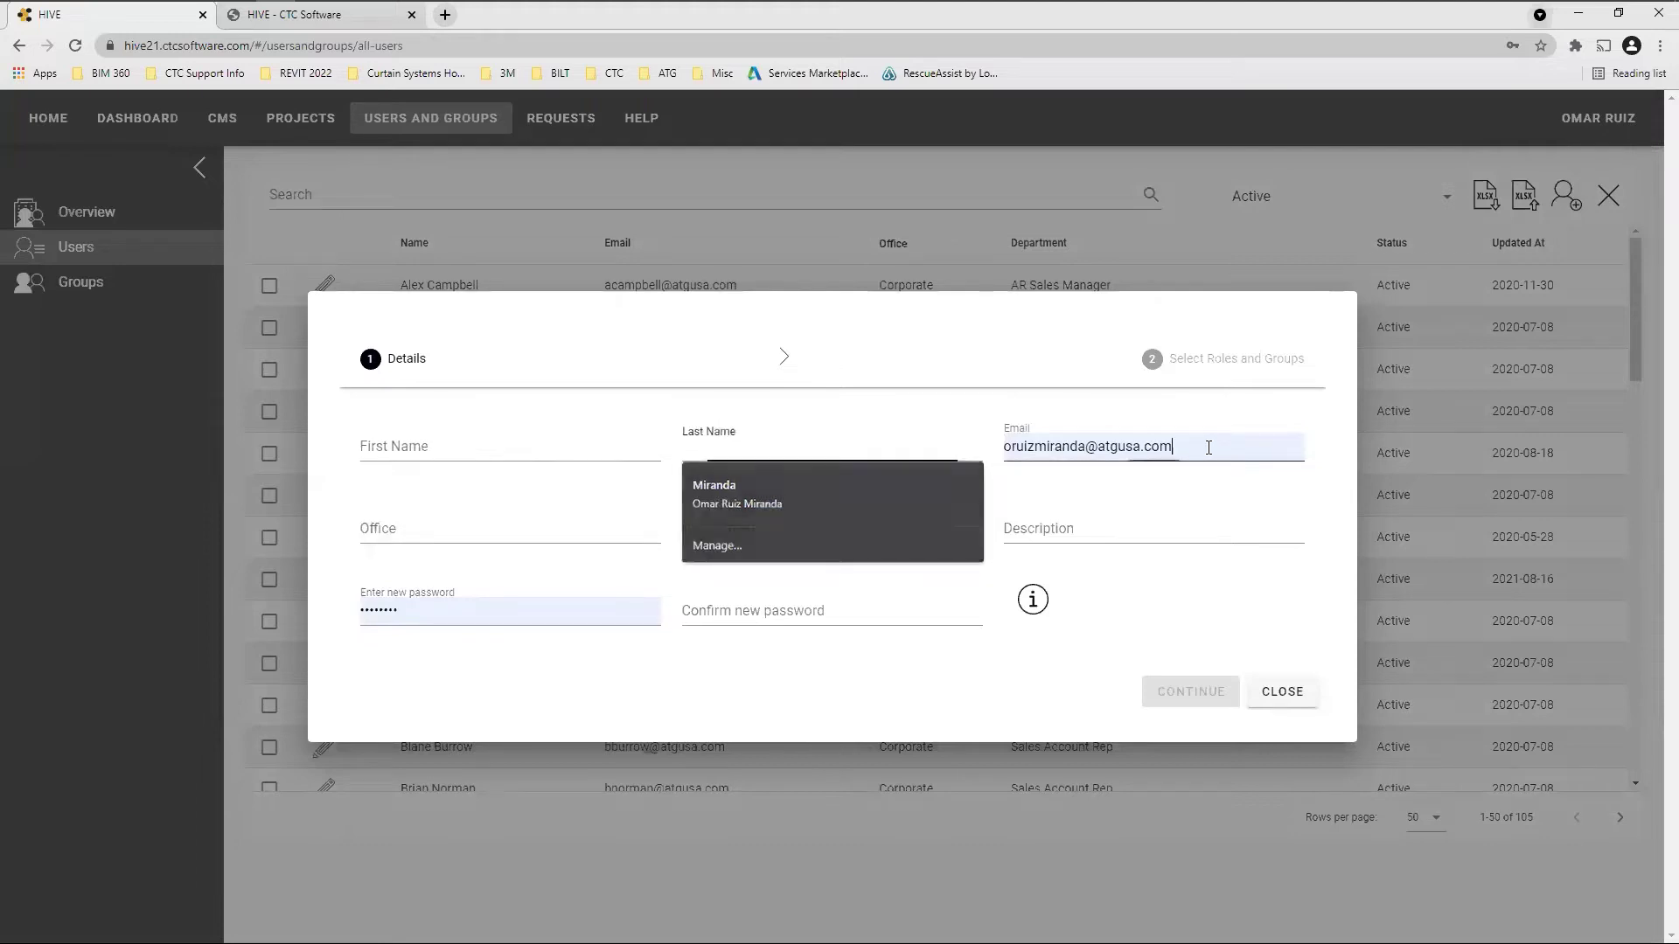
click(427, 530)
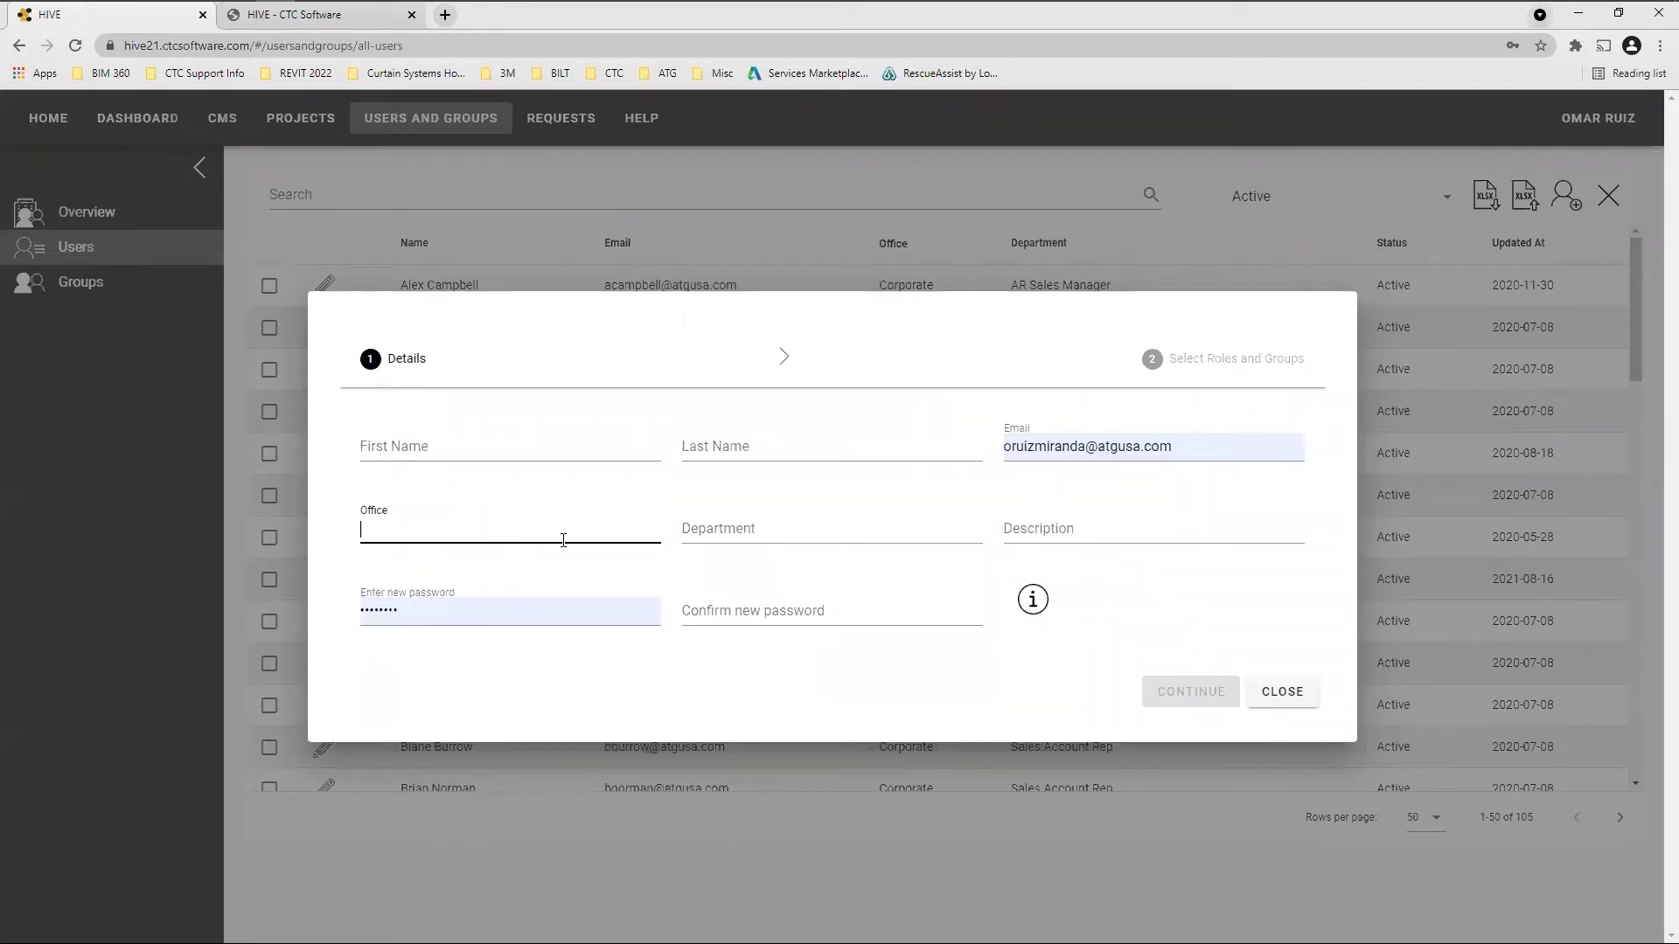
click(785, 532)
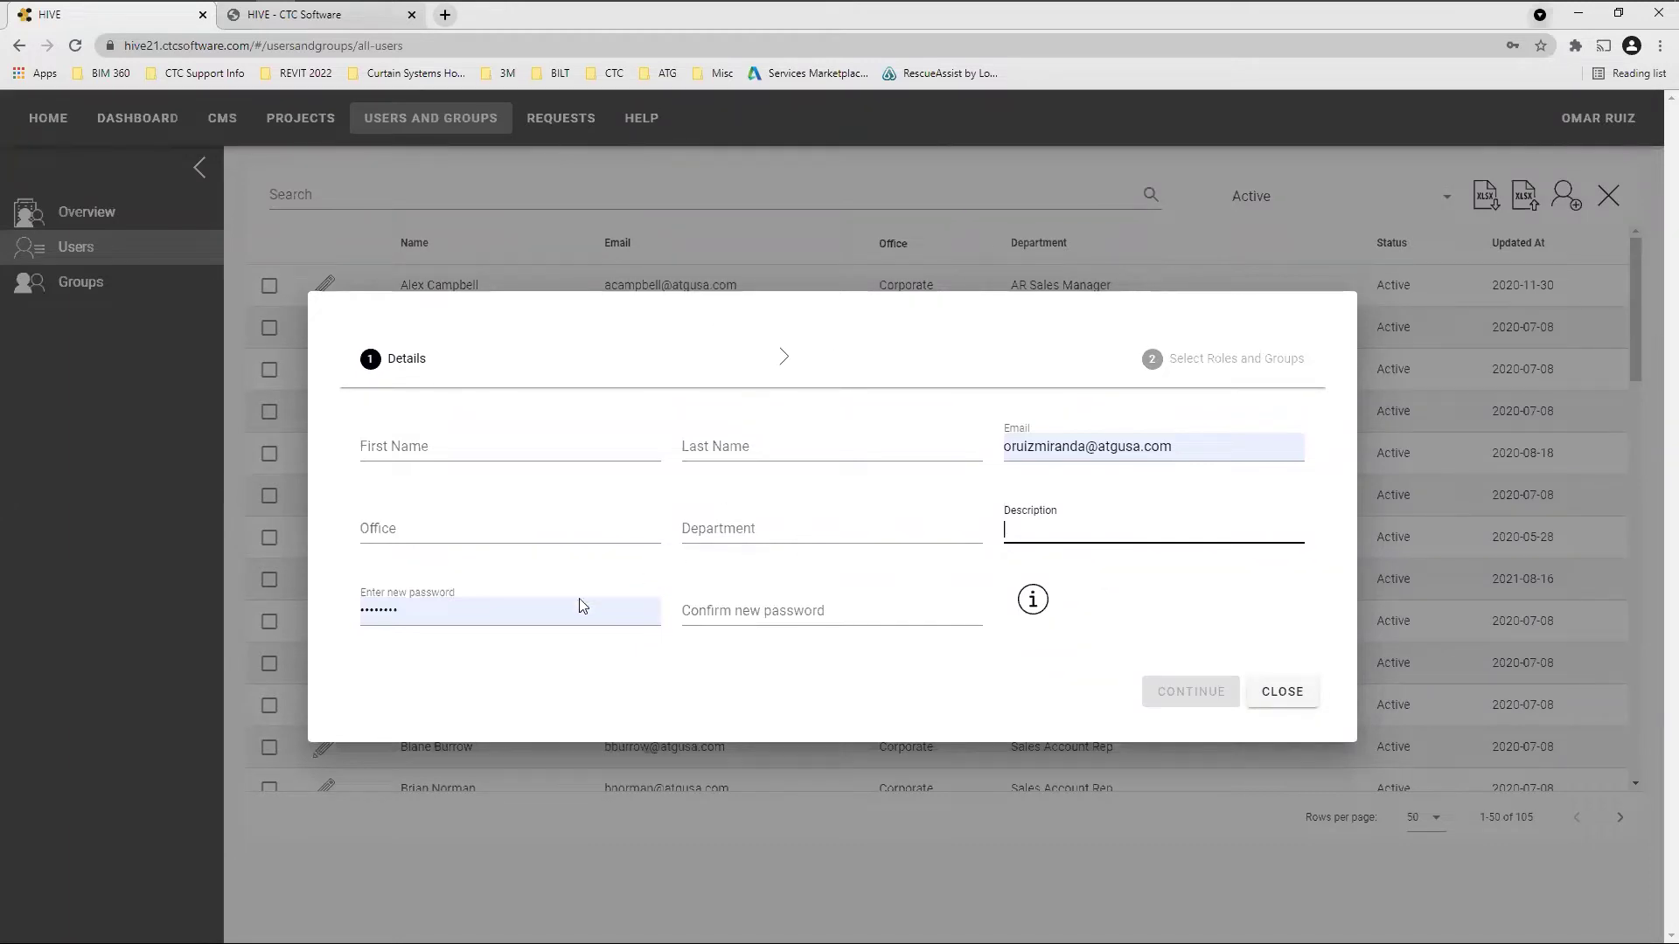
click(1196, 605)
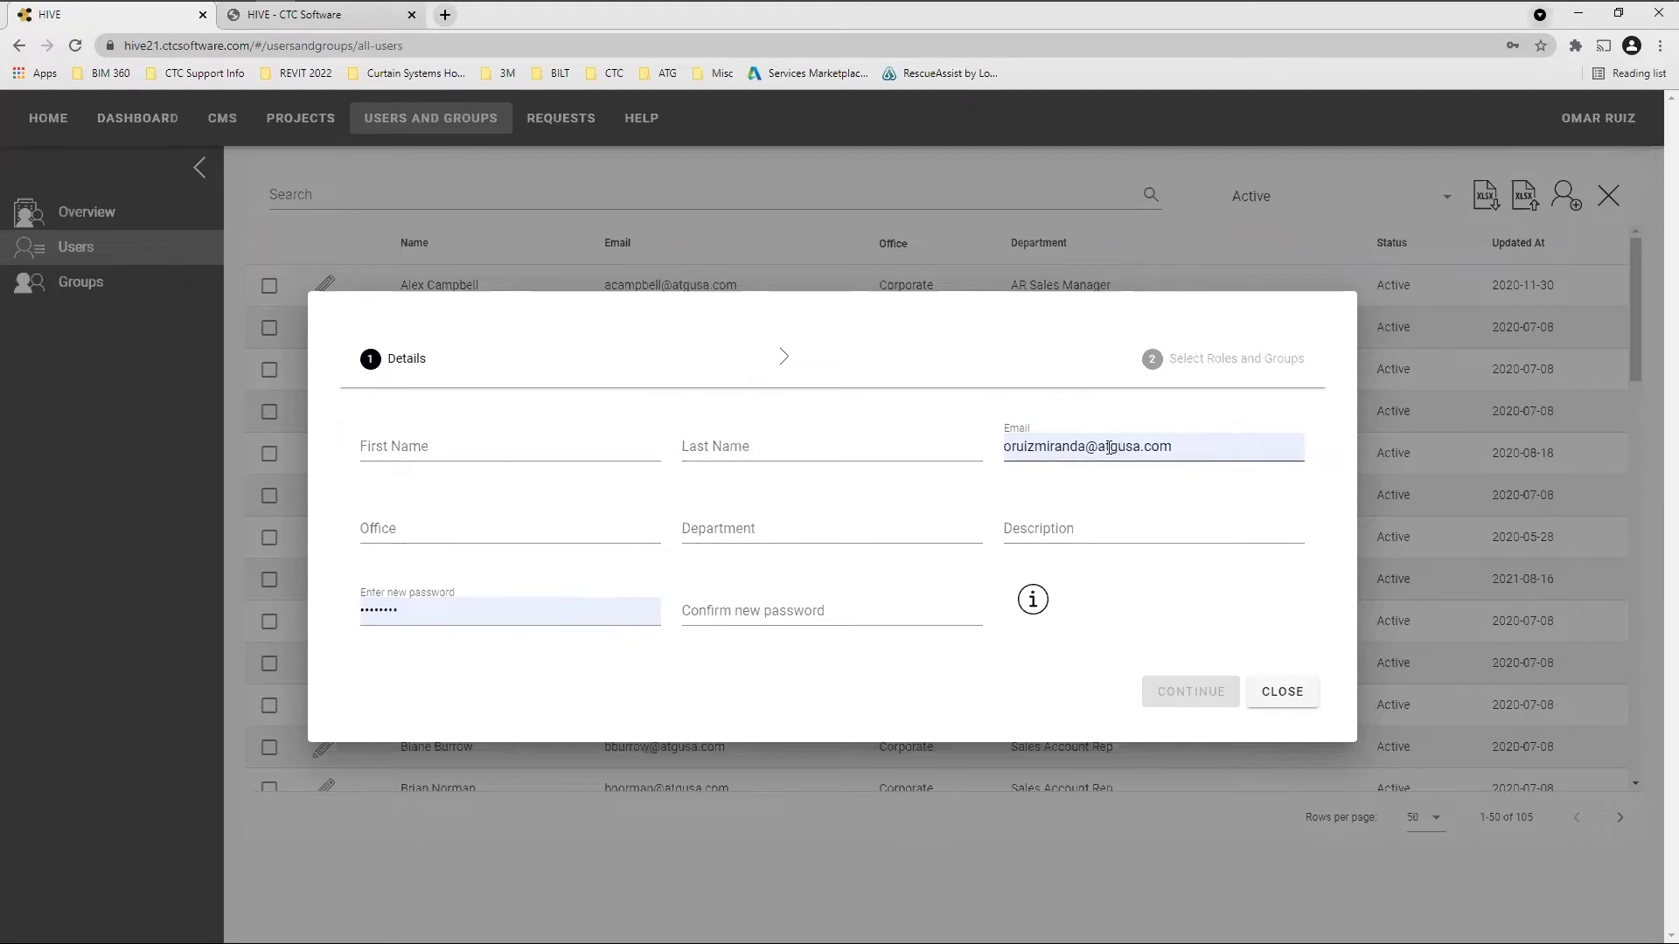
Select the autofilled email address and masked password, dismissing the saved-password suggestions
drag(1186, 445, 1002, 450)
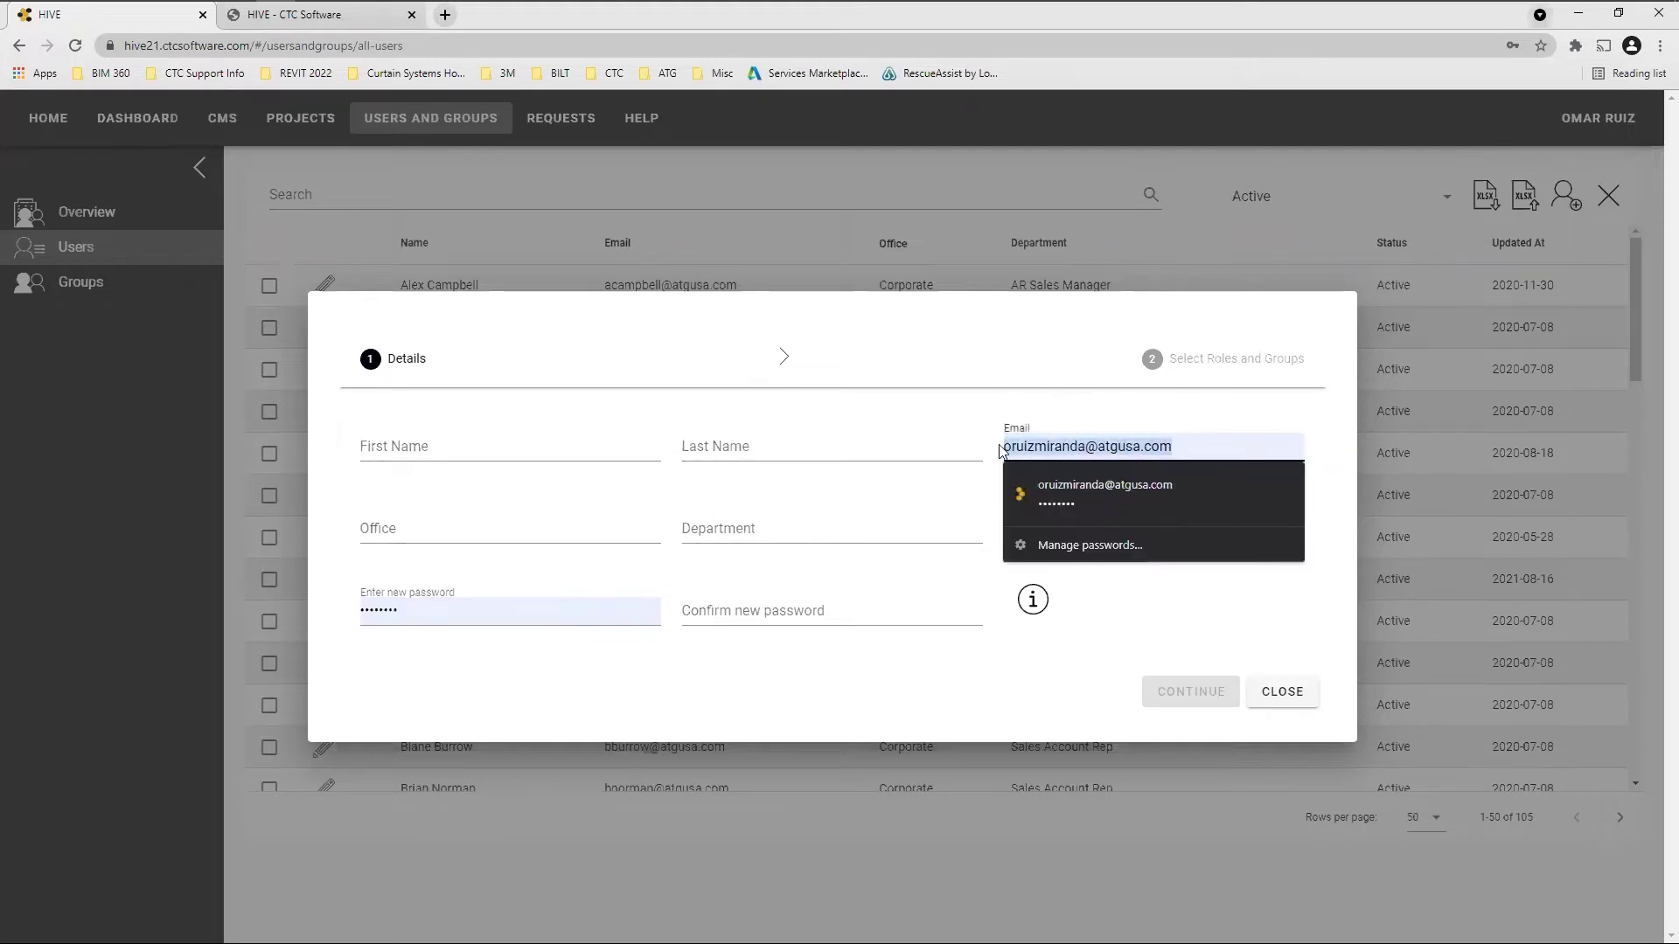
click(1041, 359)
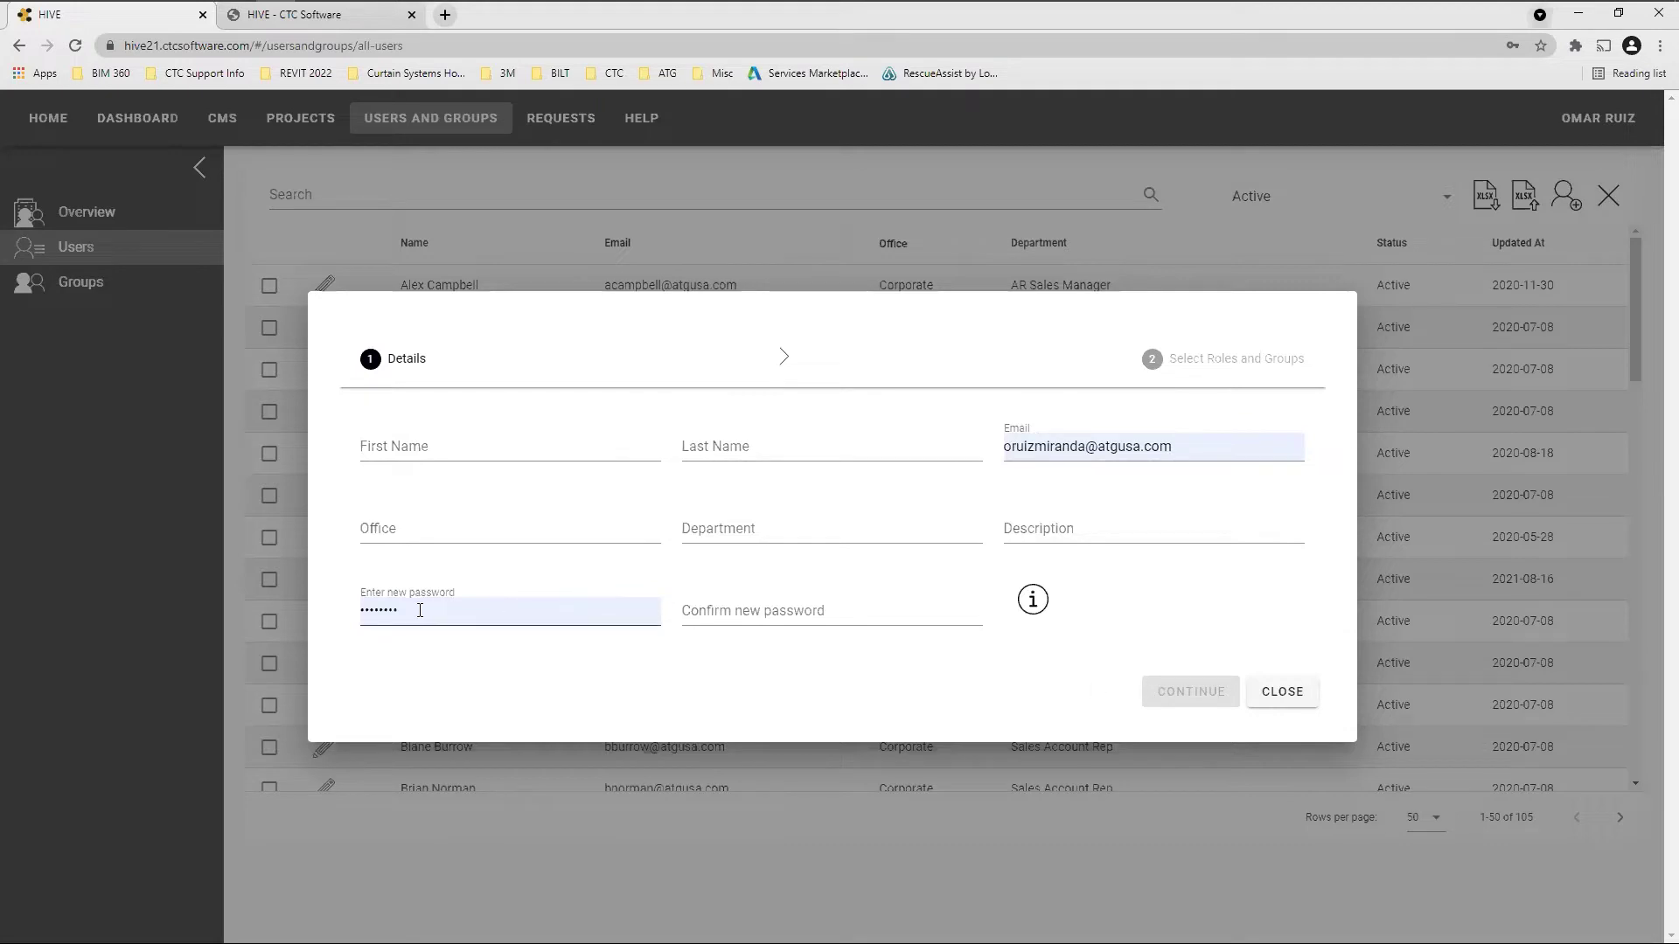
drag(420, 610, 364, 612)
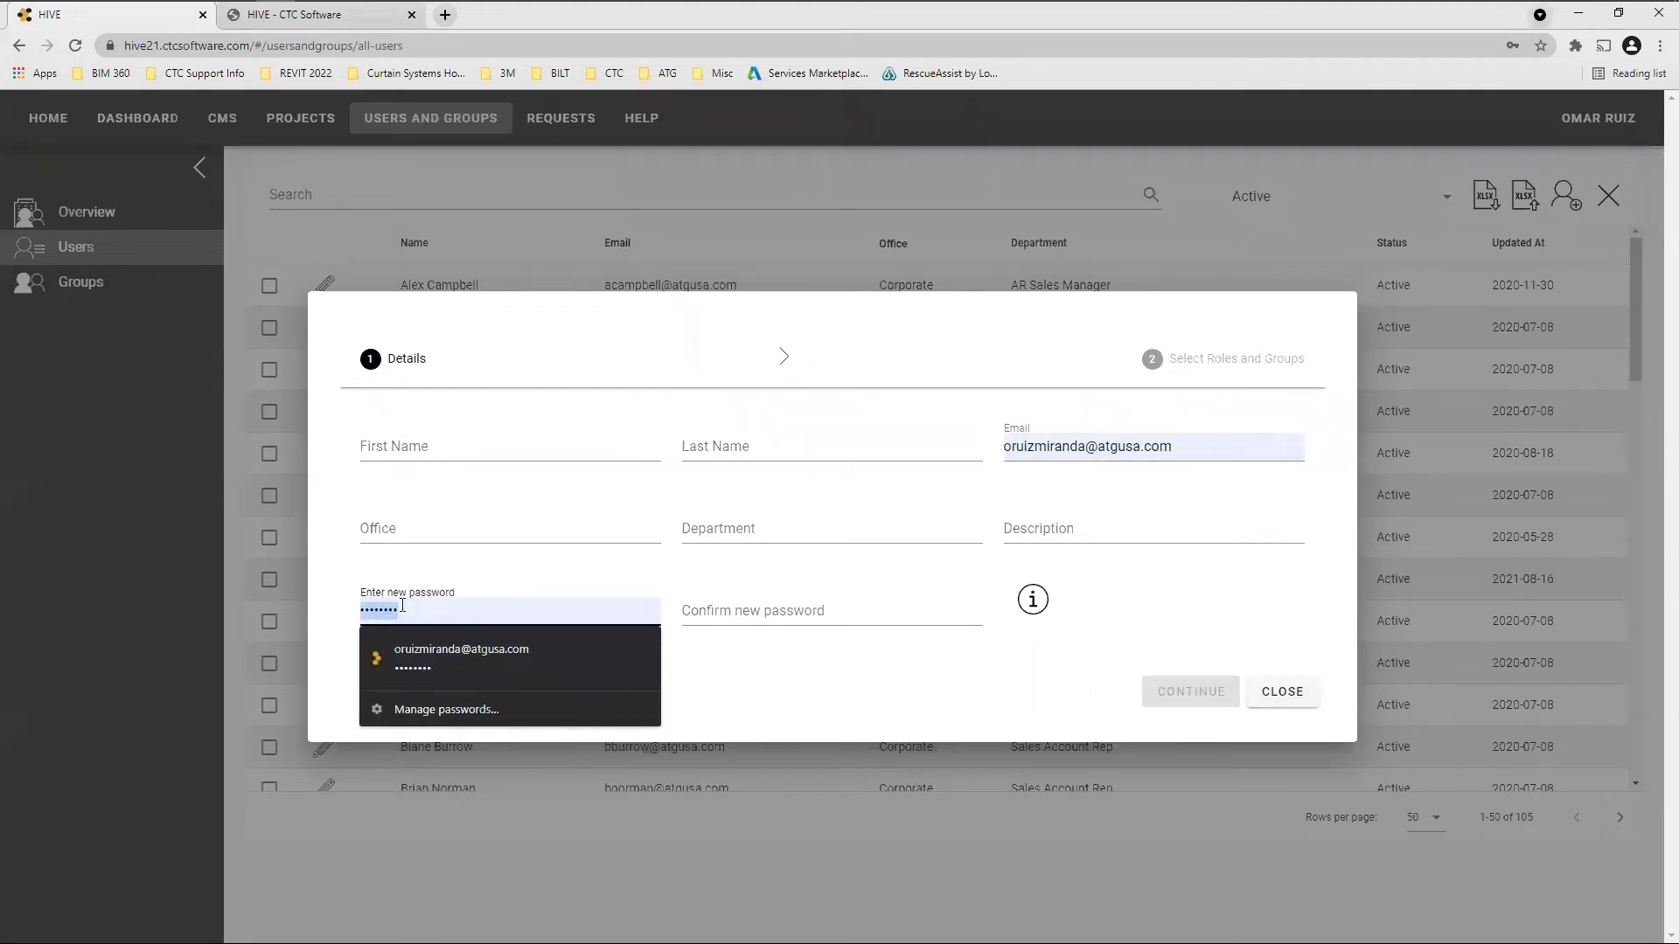
click(897, 691)
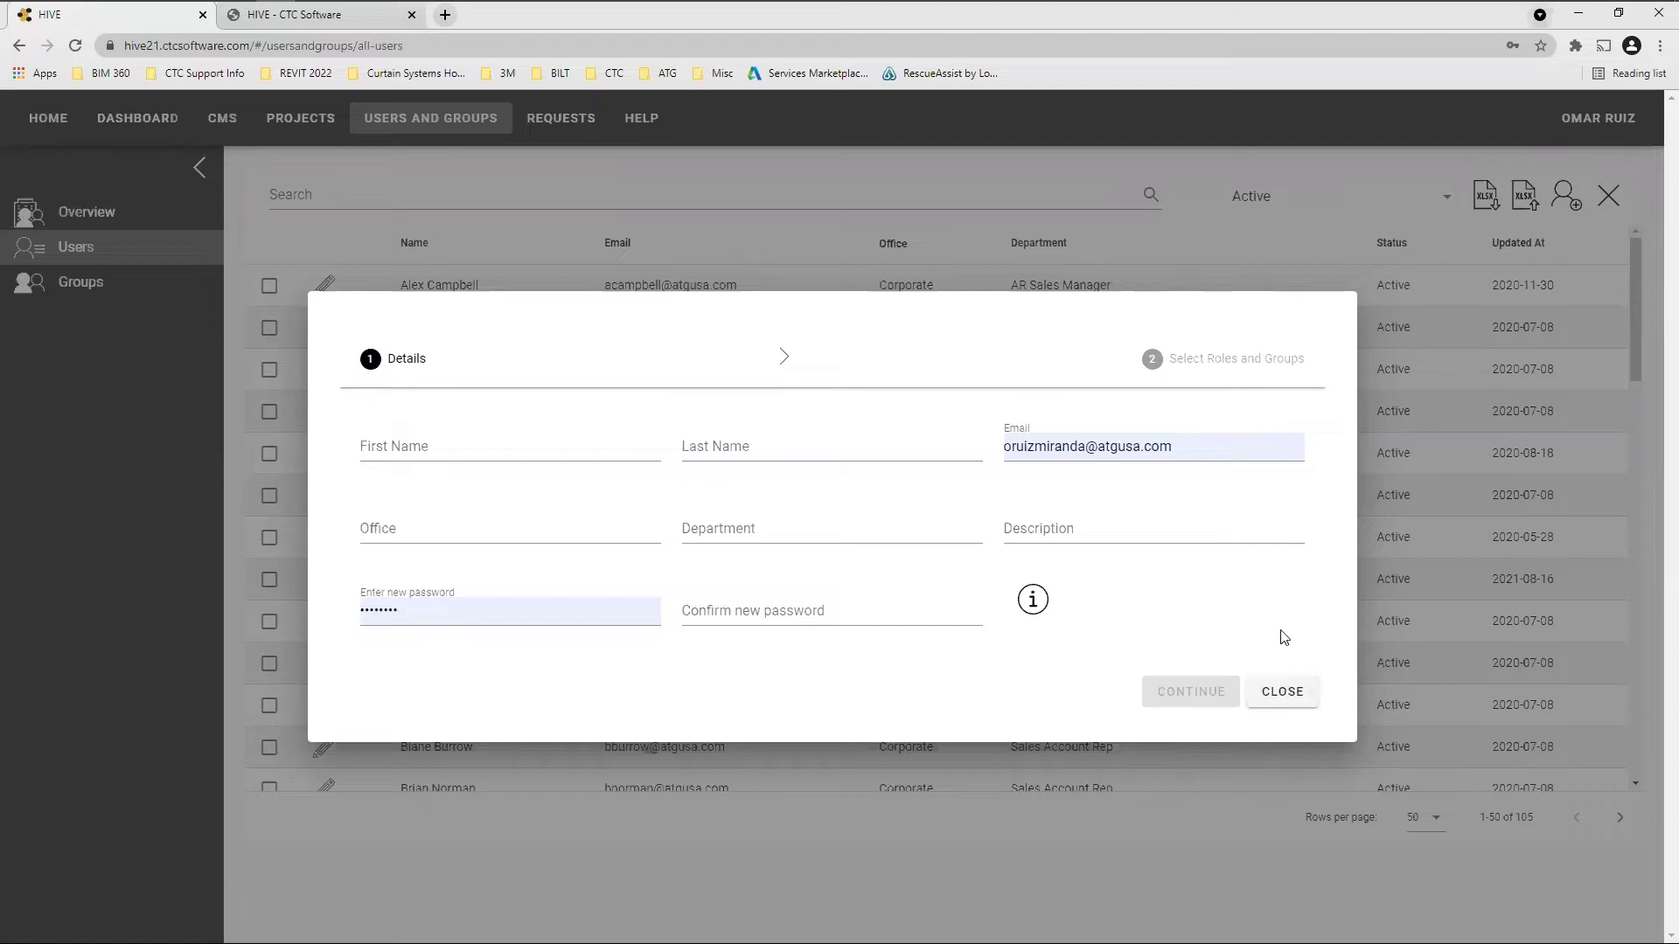
Close the Add User form unsaved, export the users list to XLSX, and bring the workbook forward in Excel
click(1282, 693)
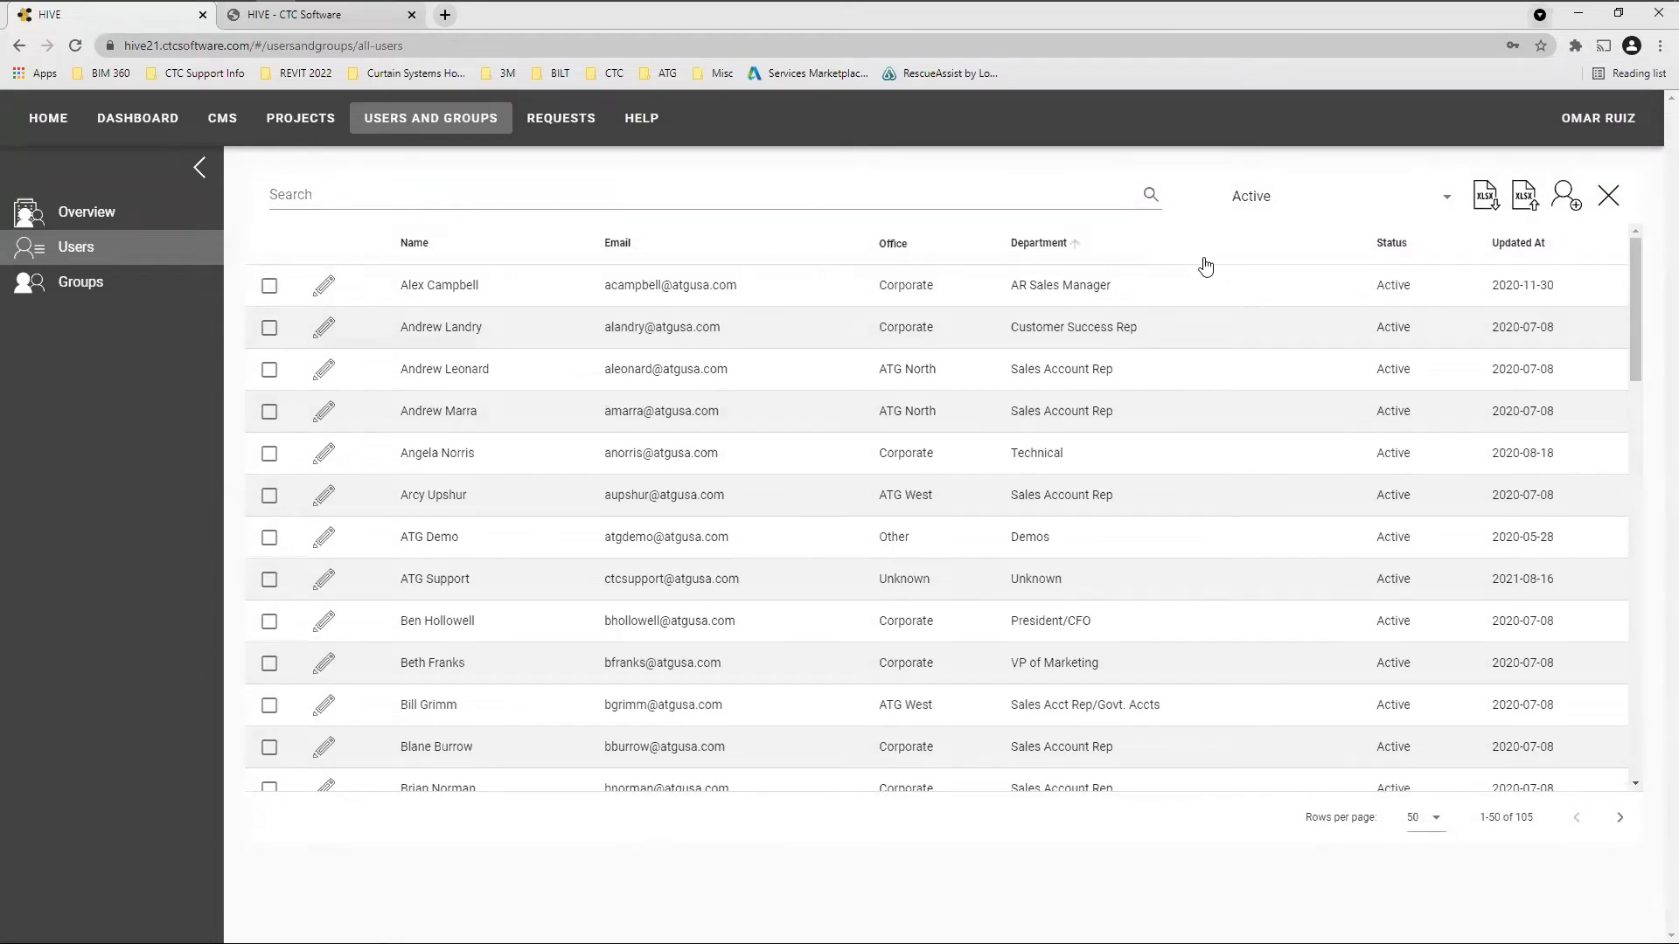
click(1489, 200)
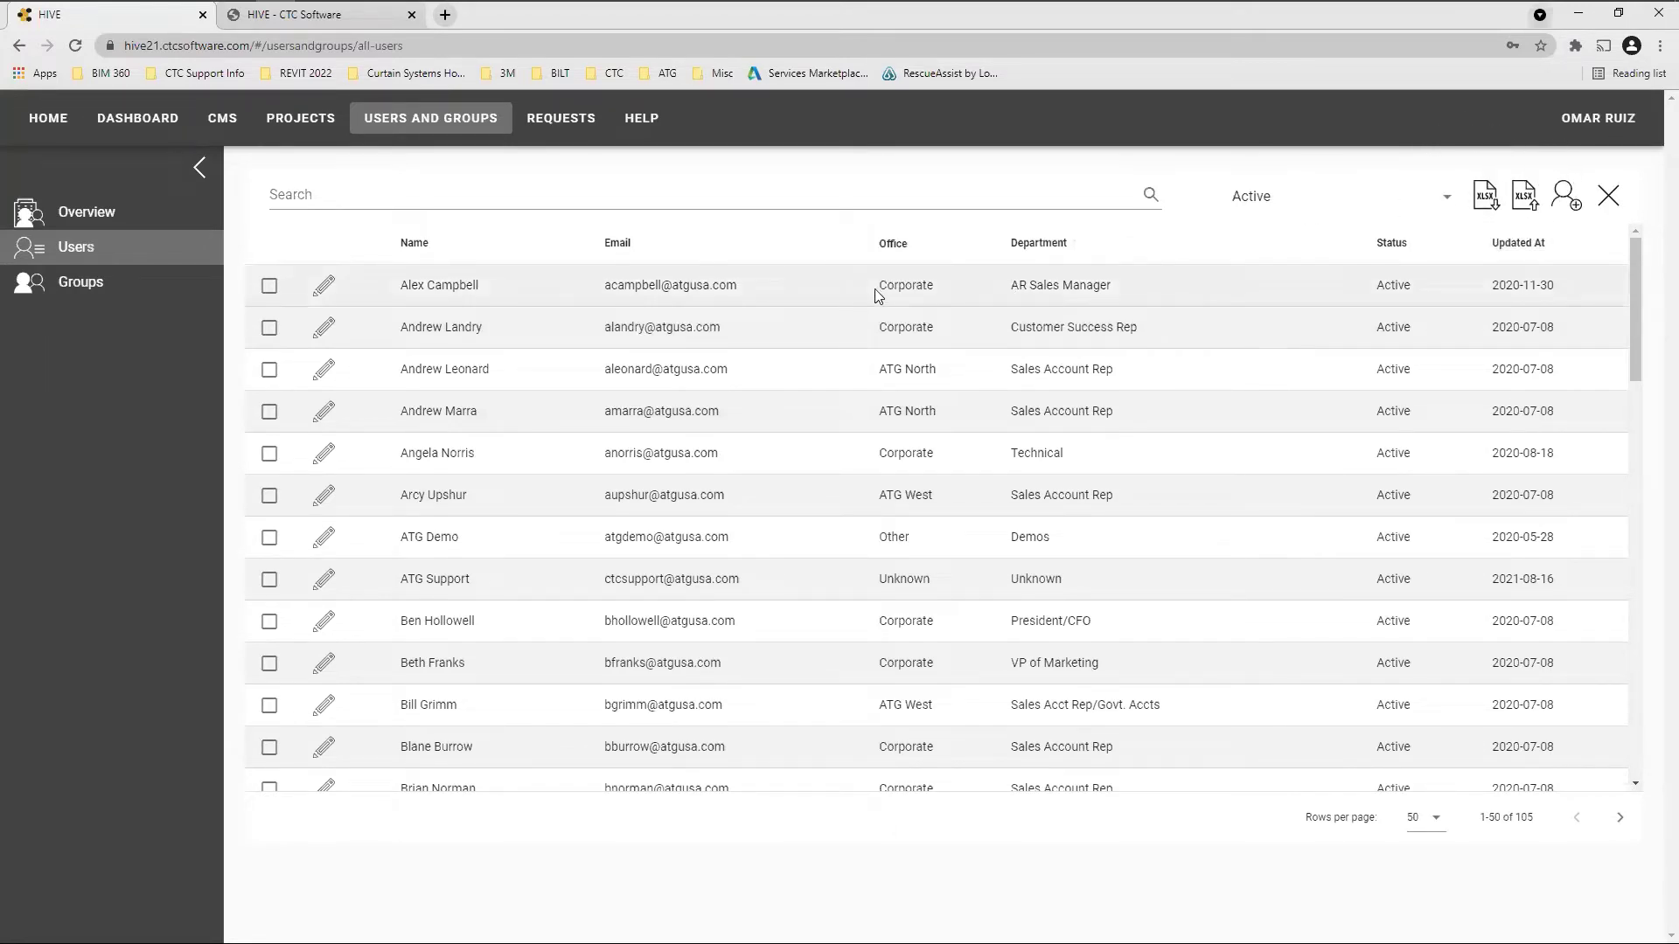
click(1493, 204)
click(1494, 204)
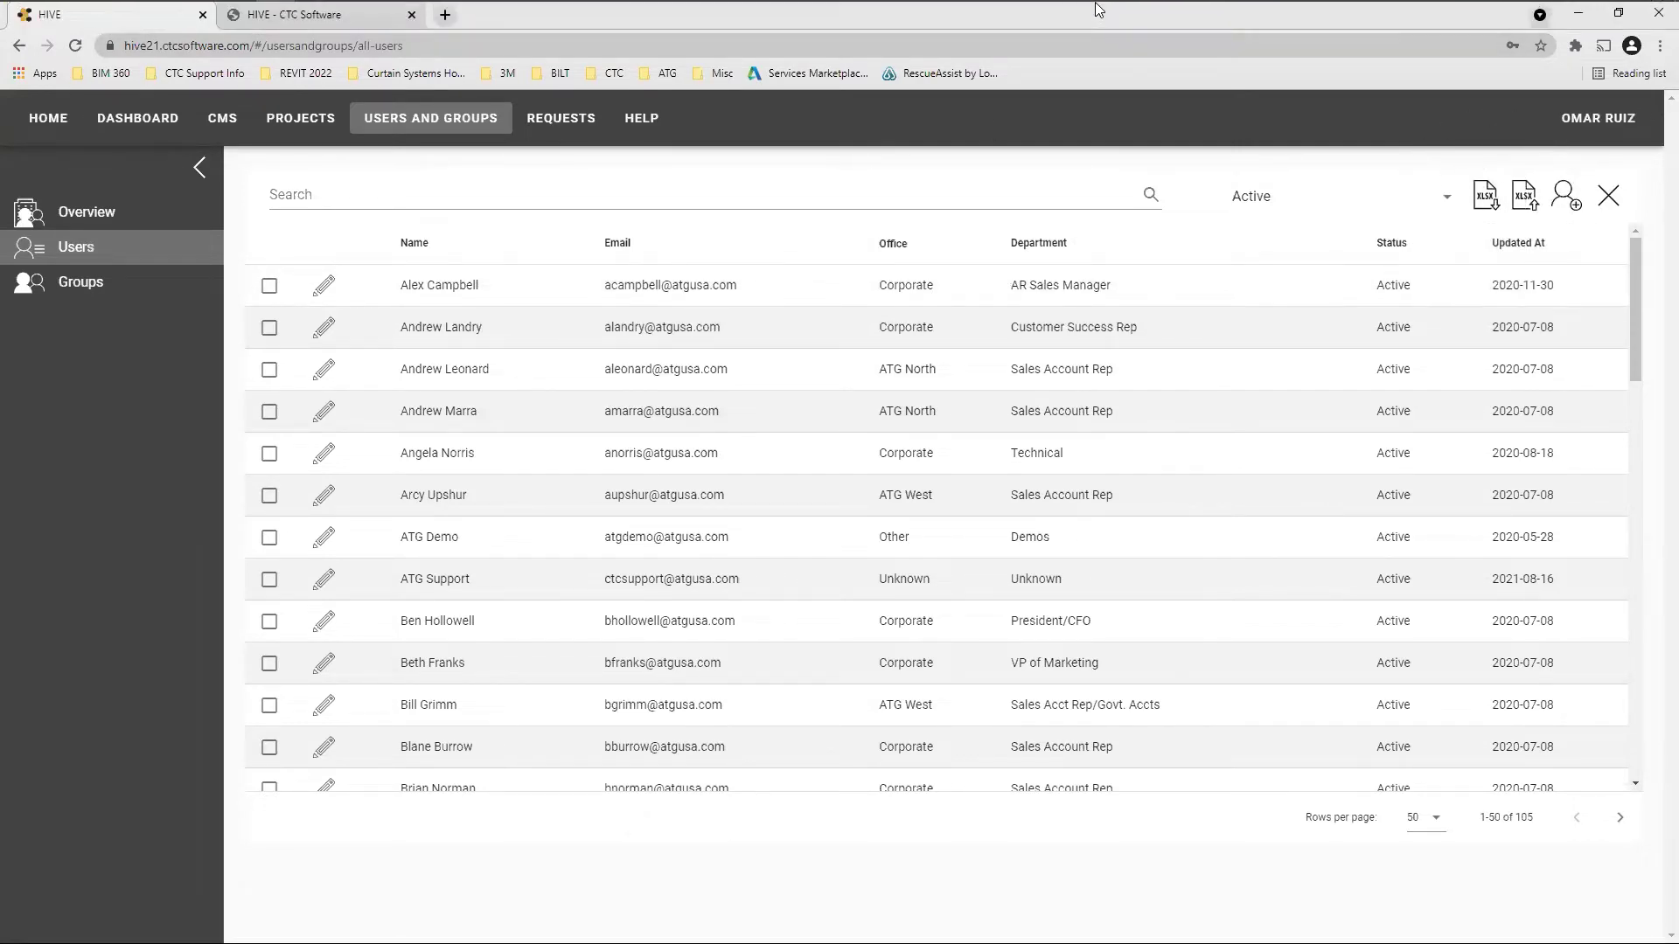
click(277, 18)
Highlight the HIVE User IDs in column A, the first three users' details, and the Training group entry
click(550, 716)
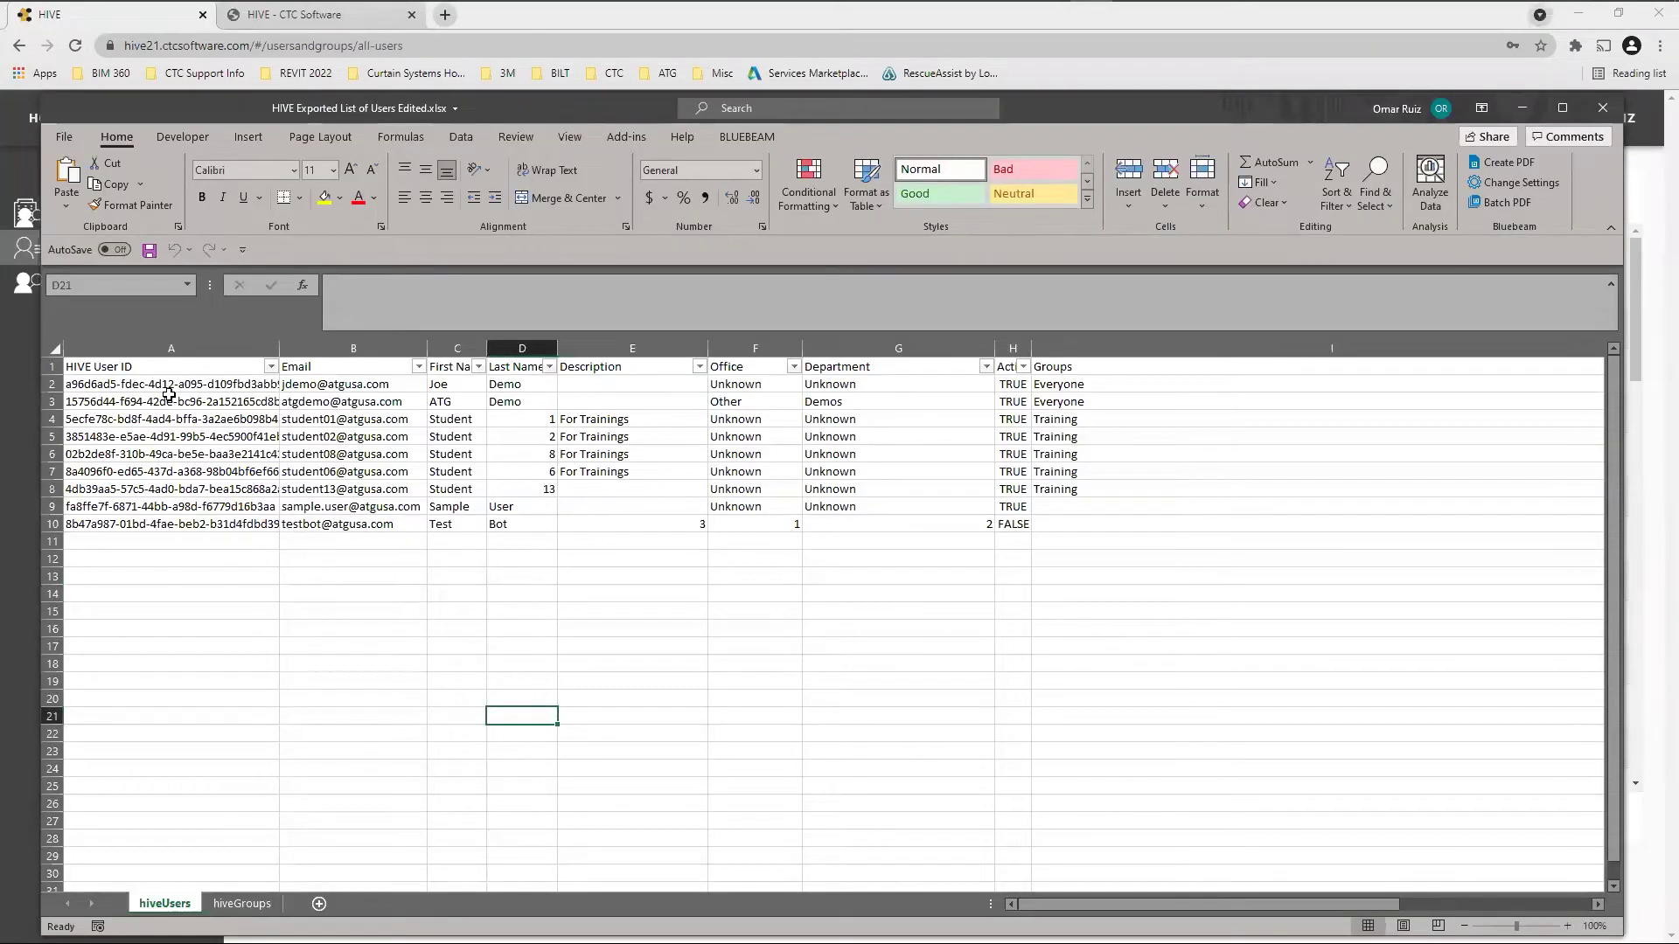
drag(192, 383, 192, 524)
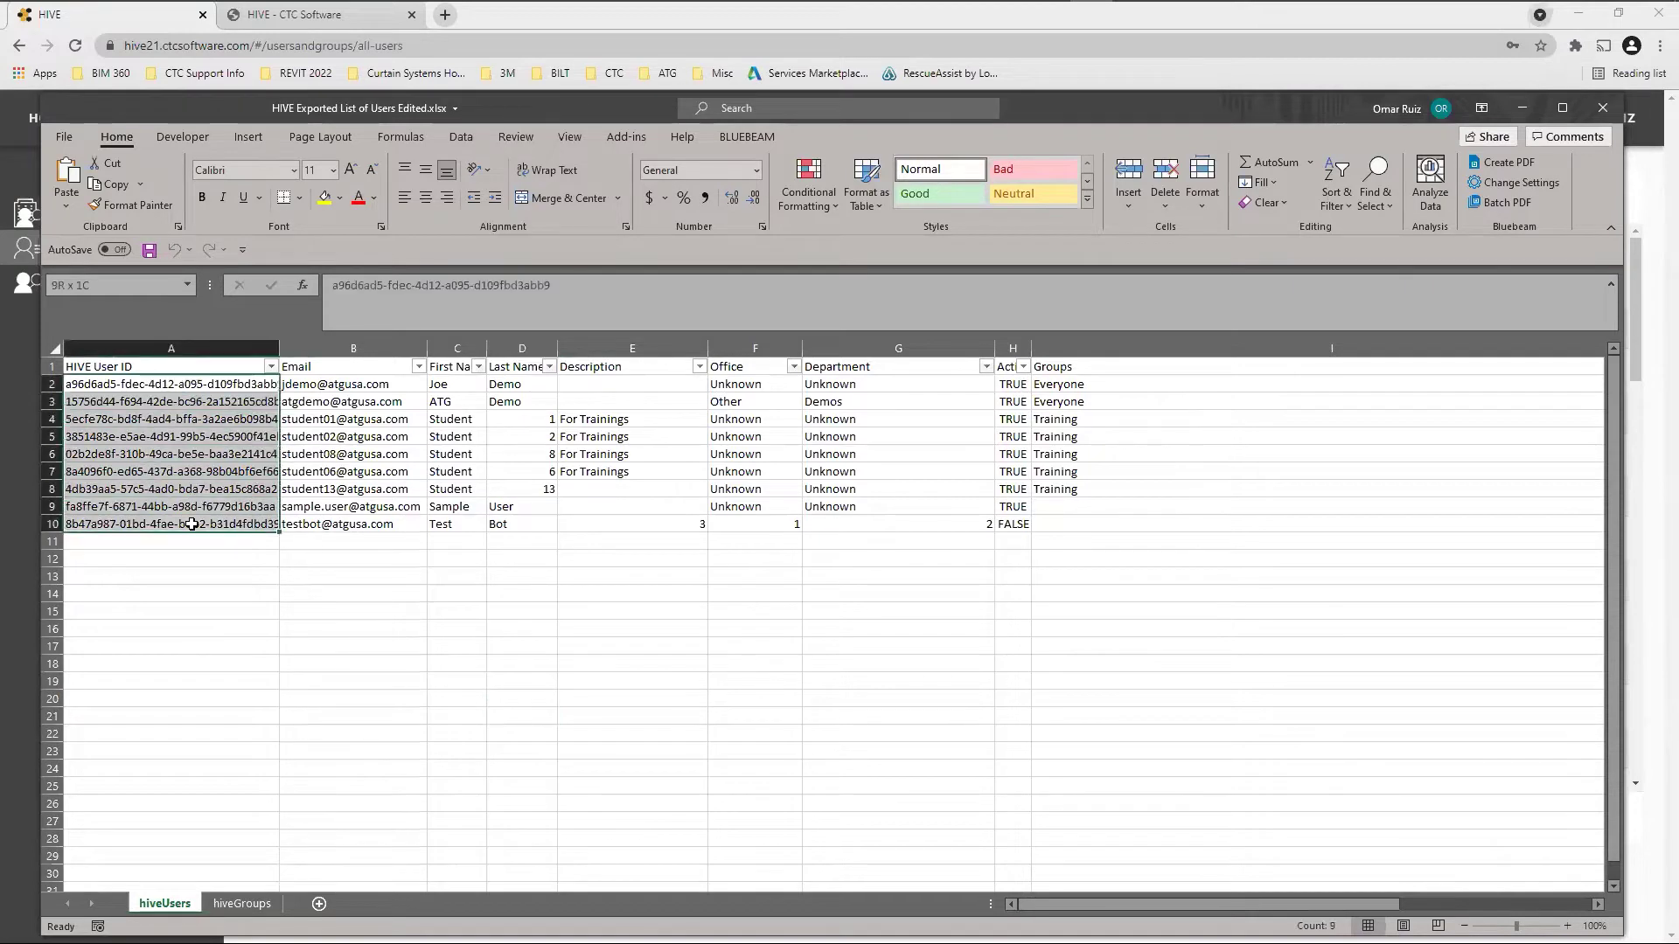
click(341, 631)
drag(346, 386, 1033, 430)
click(1126, 485)
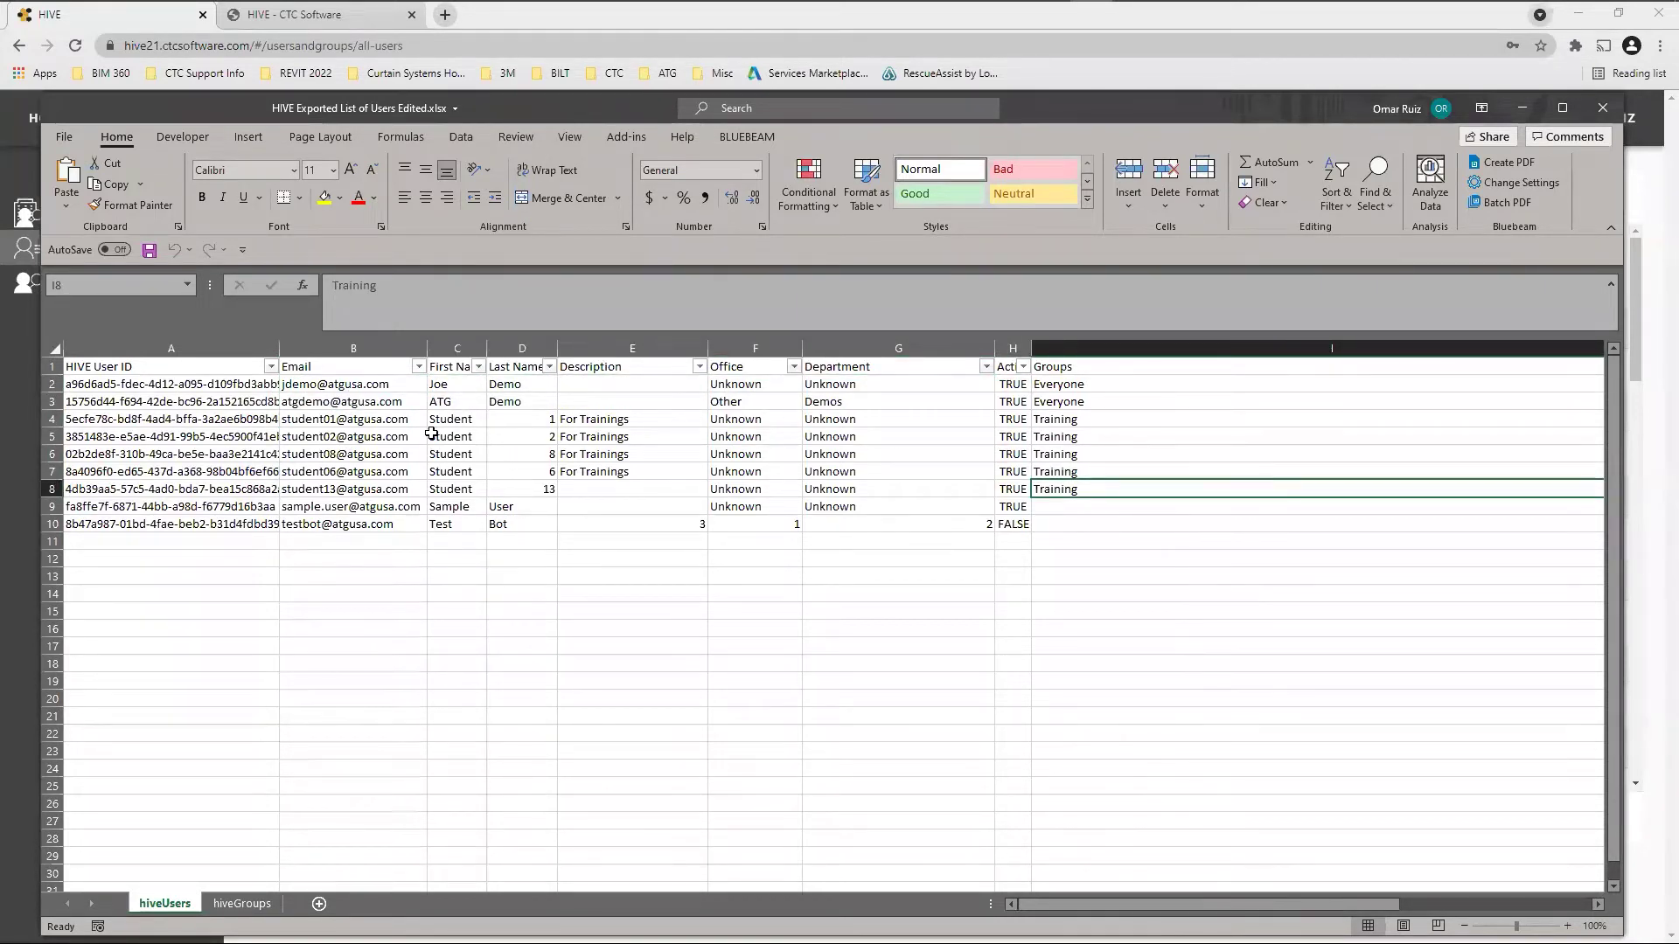
click(563, 594)
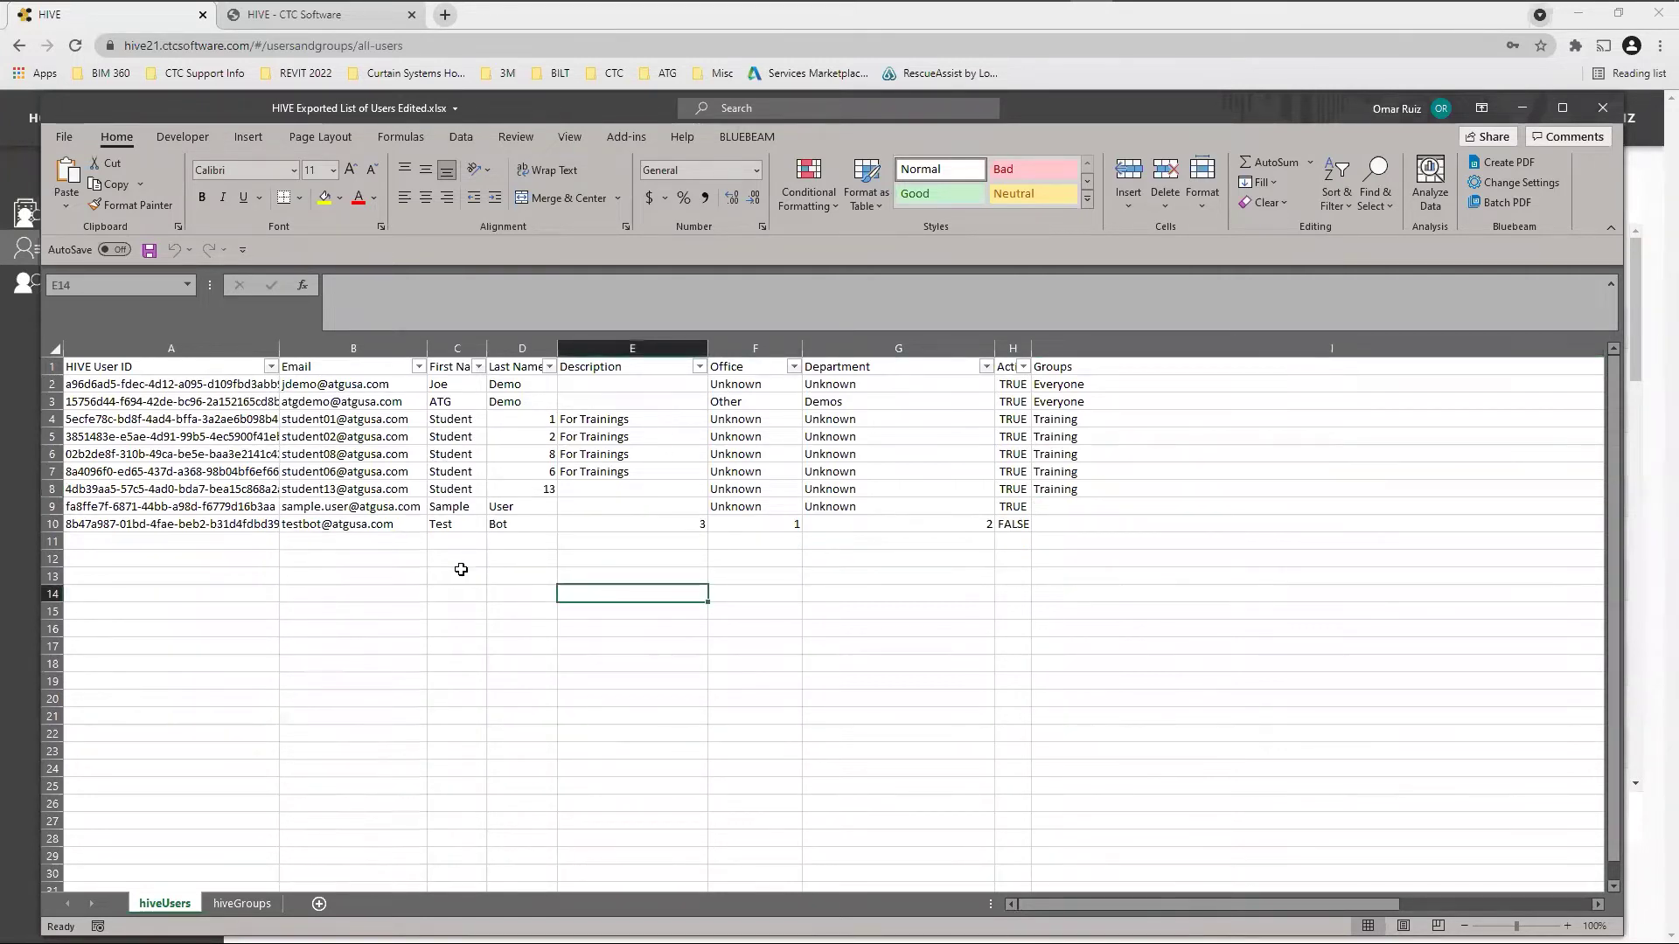
Point out row 11's First Name, Last Name, Description, Office and Department cells, then minimize Excel
click(363, 541)
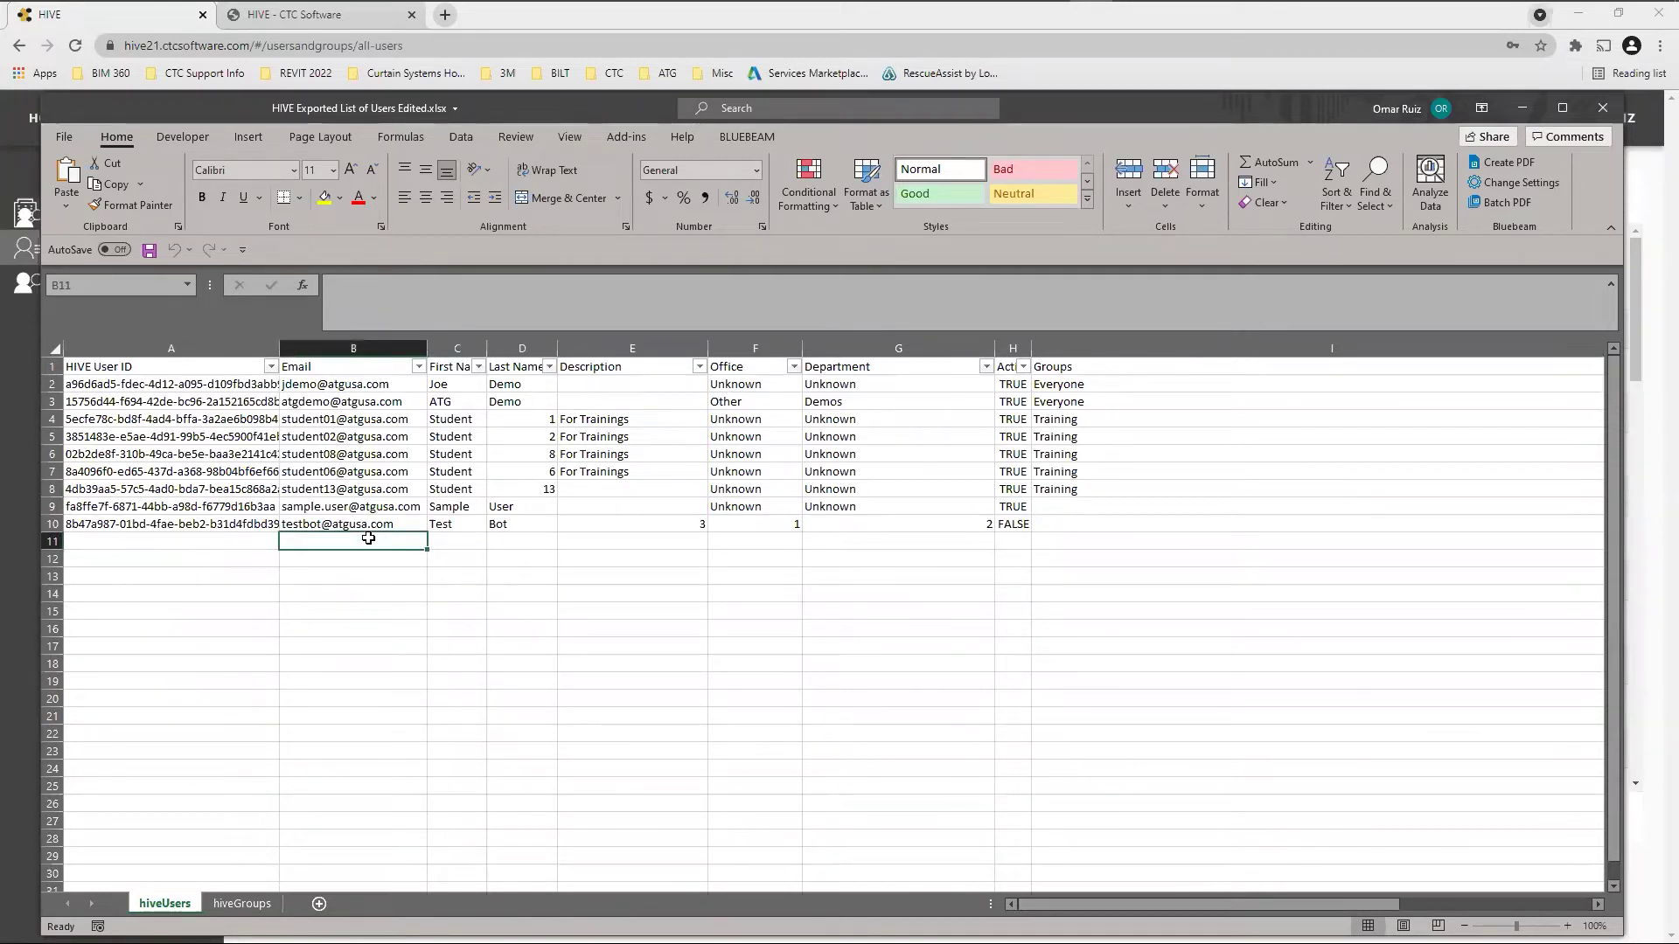
click(447, 541)
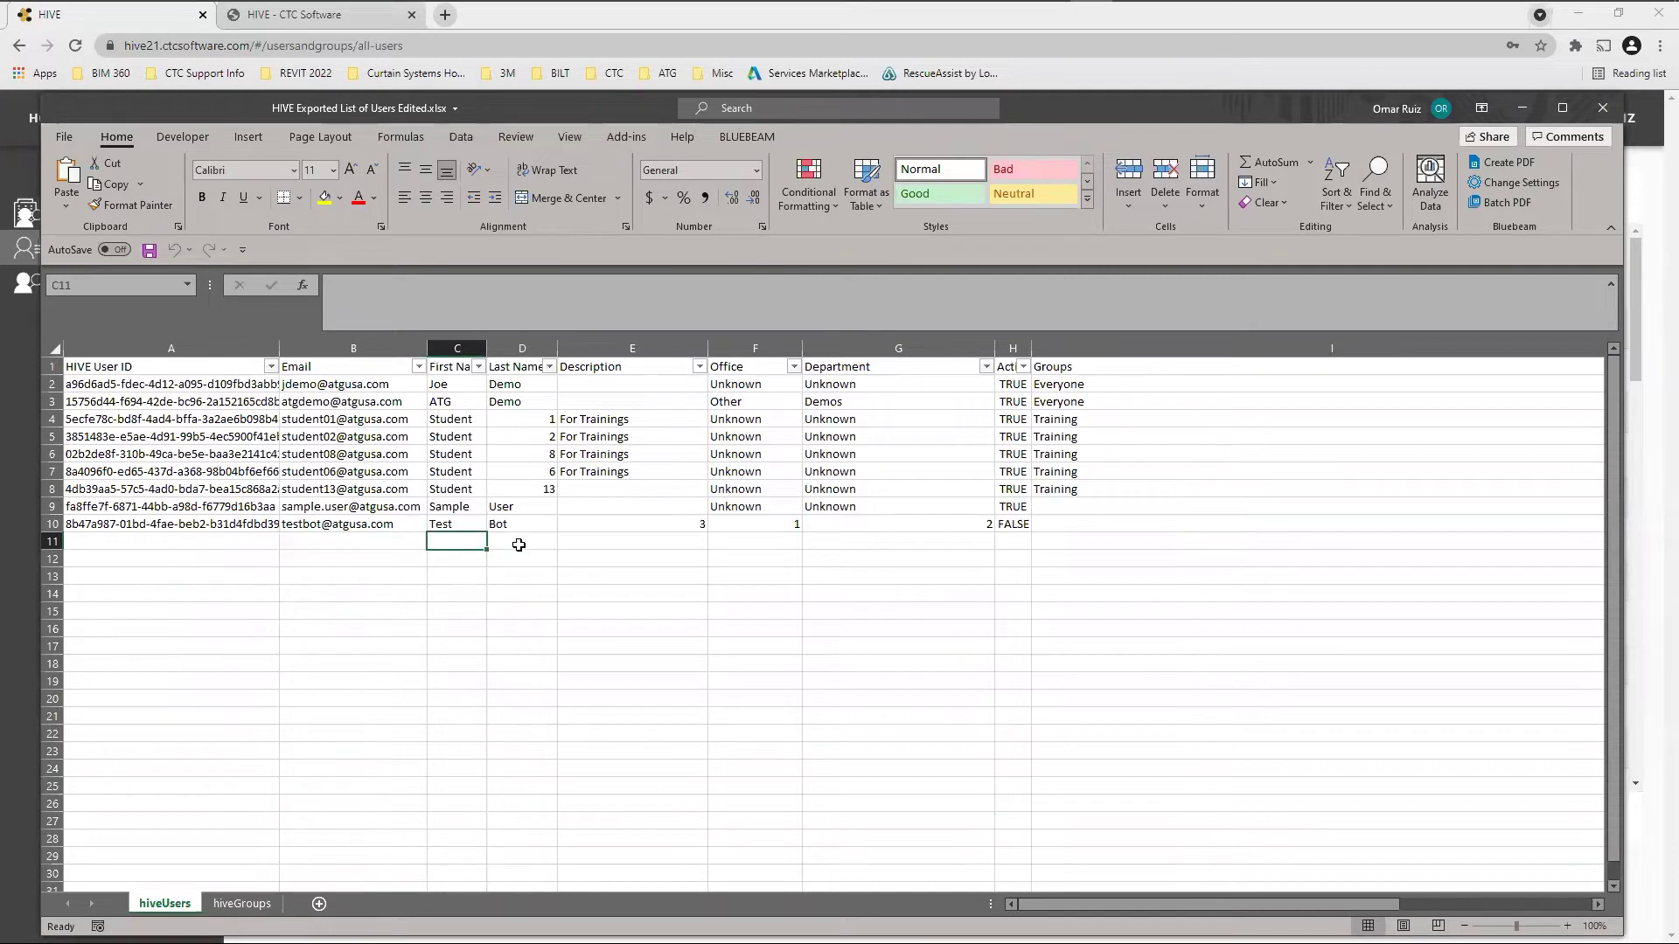
click(519, 545)
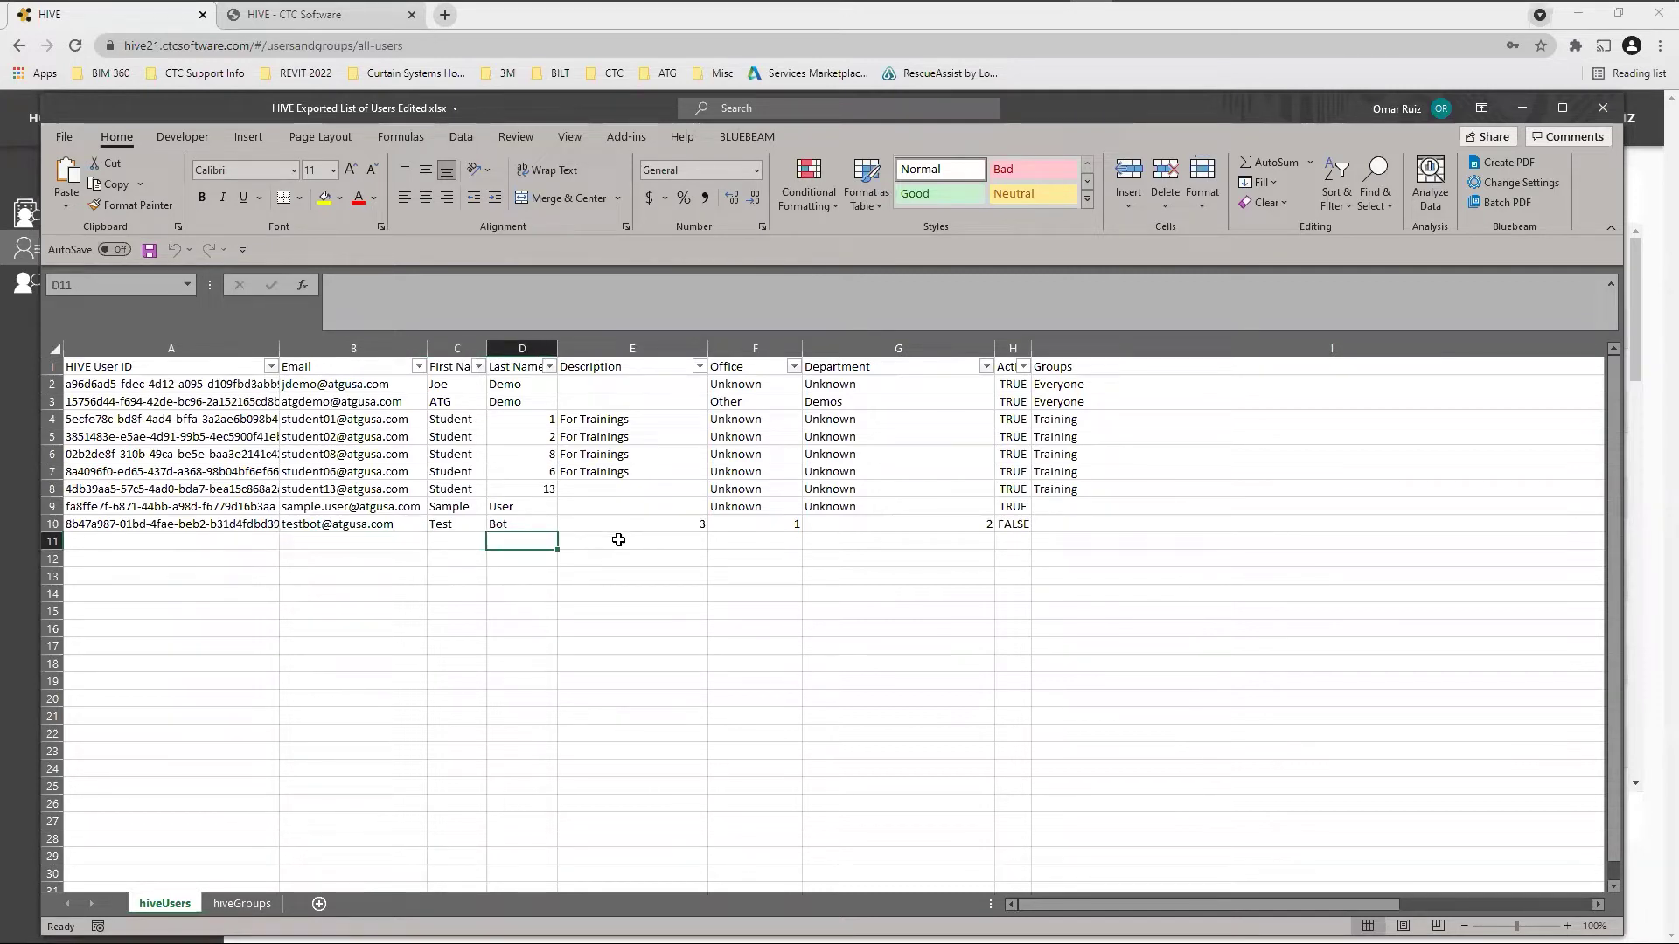
drag(618, 540, 1050, 543)
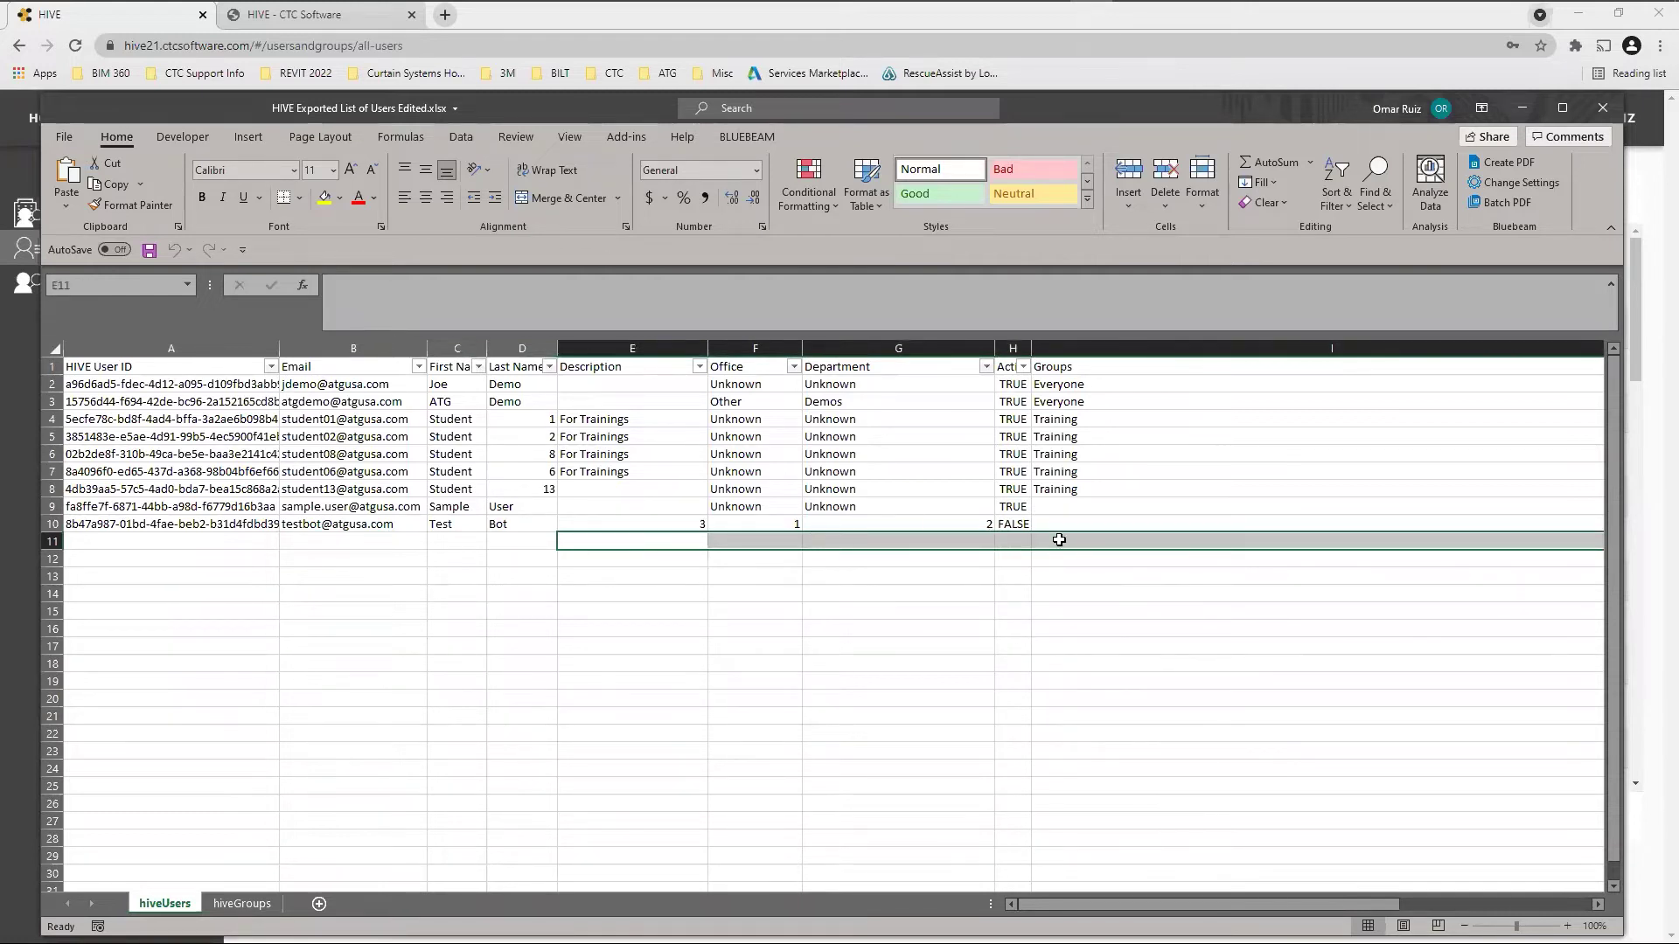
click(1062, 597)
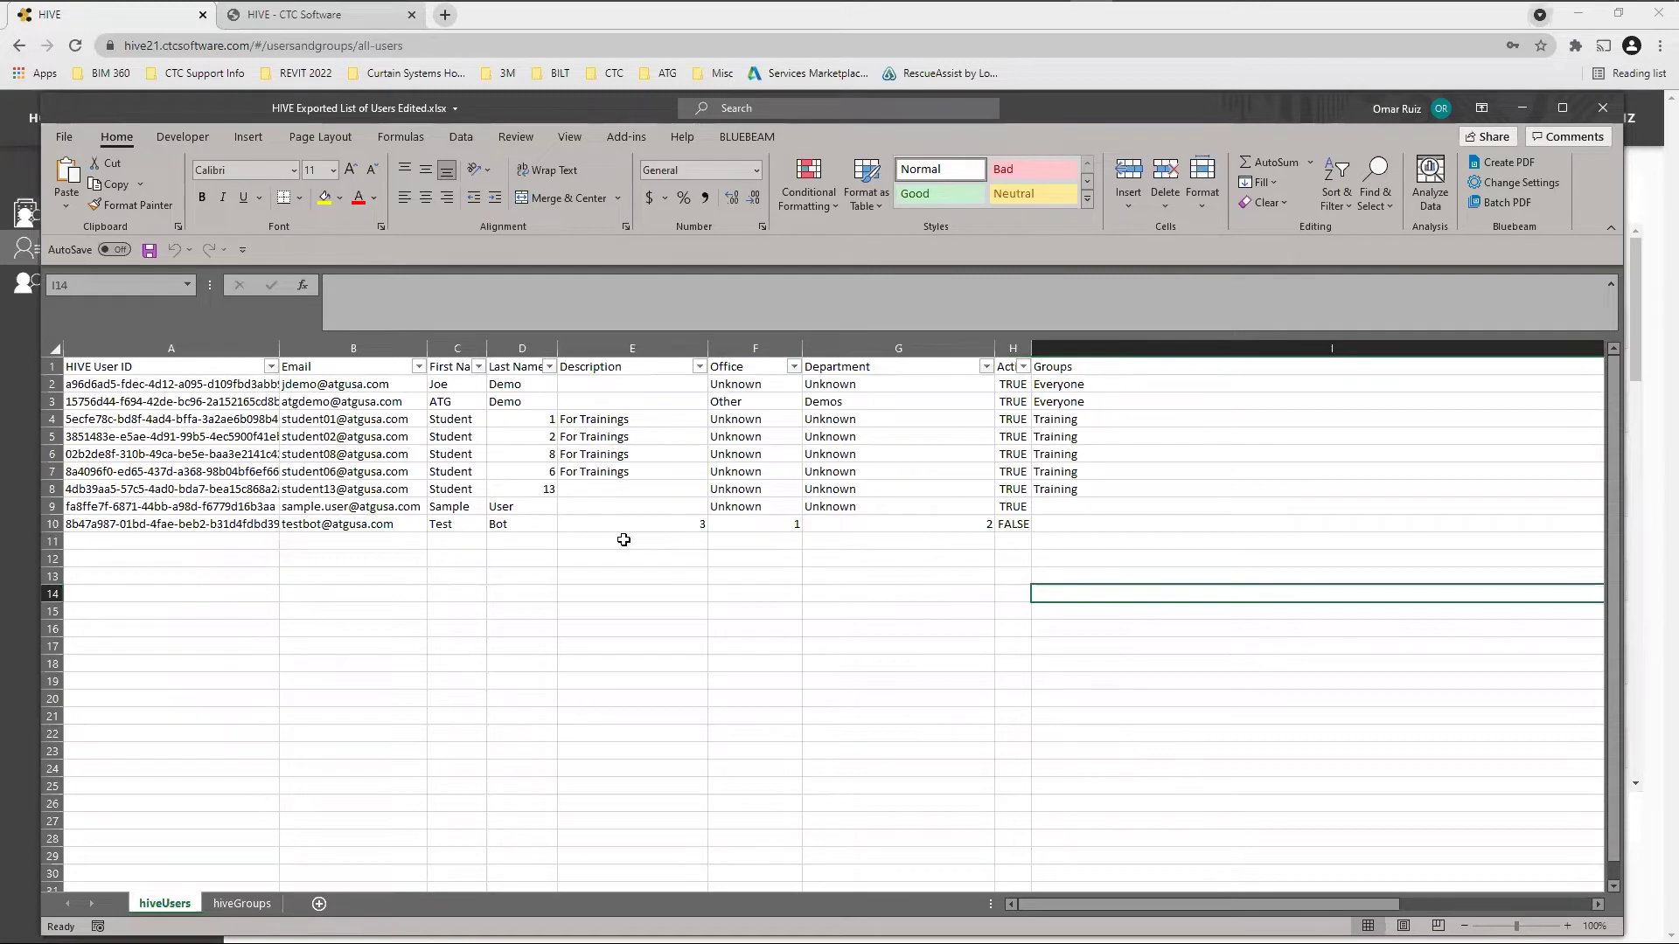
click(1526, 108)
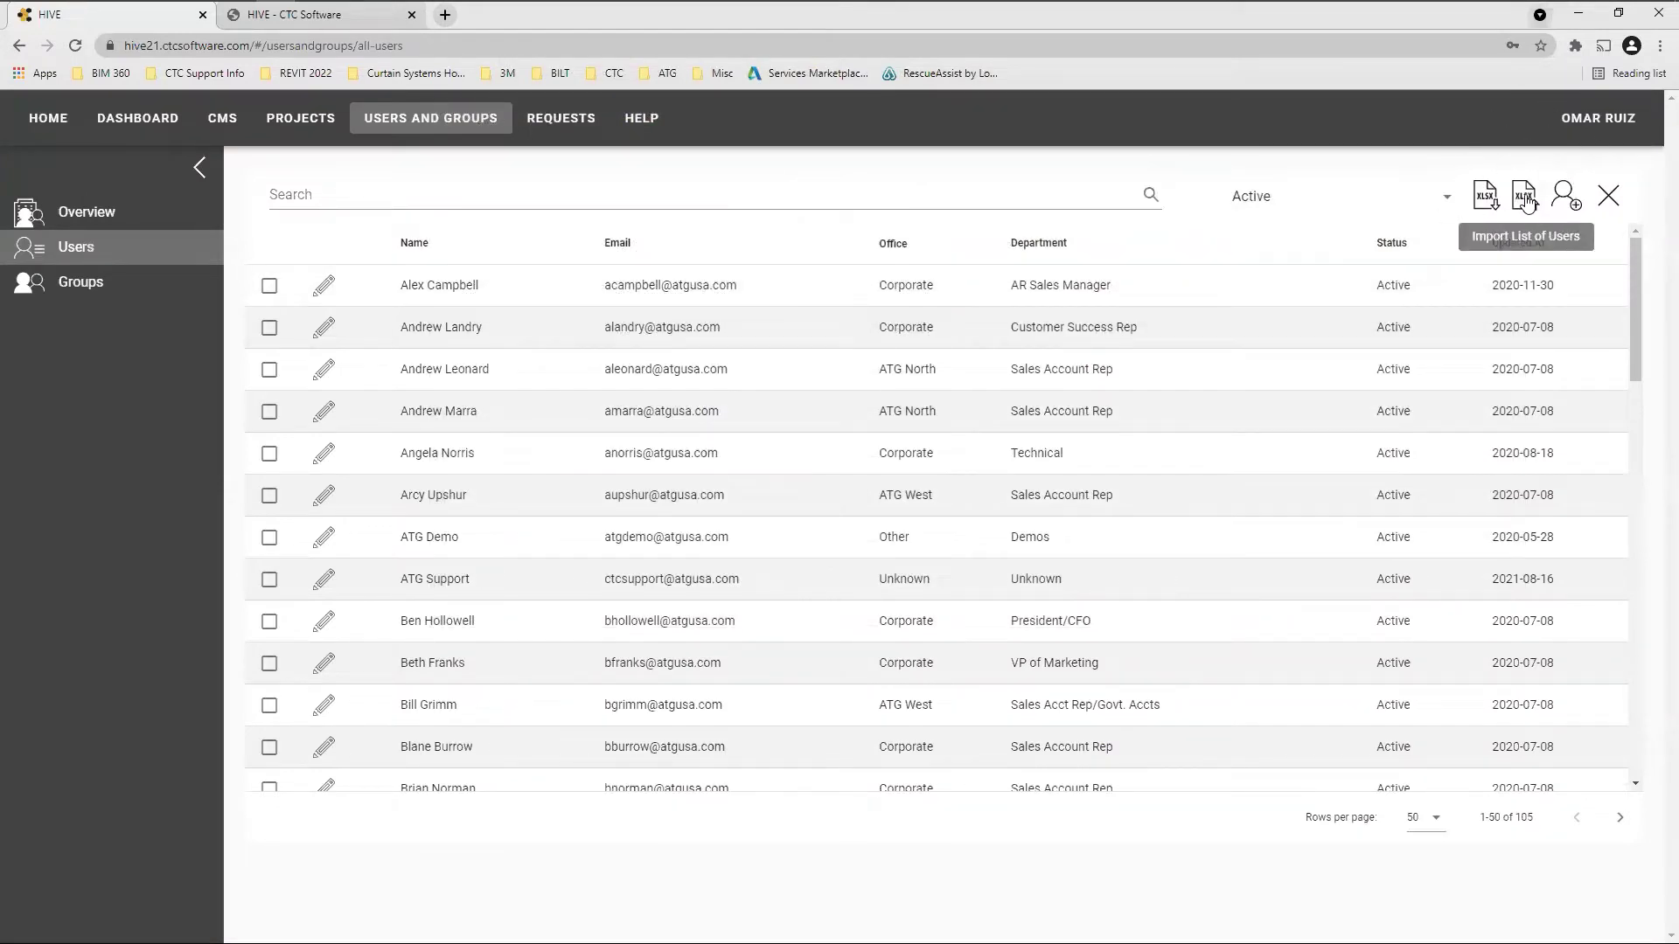
click(1526, 198)
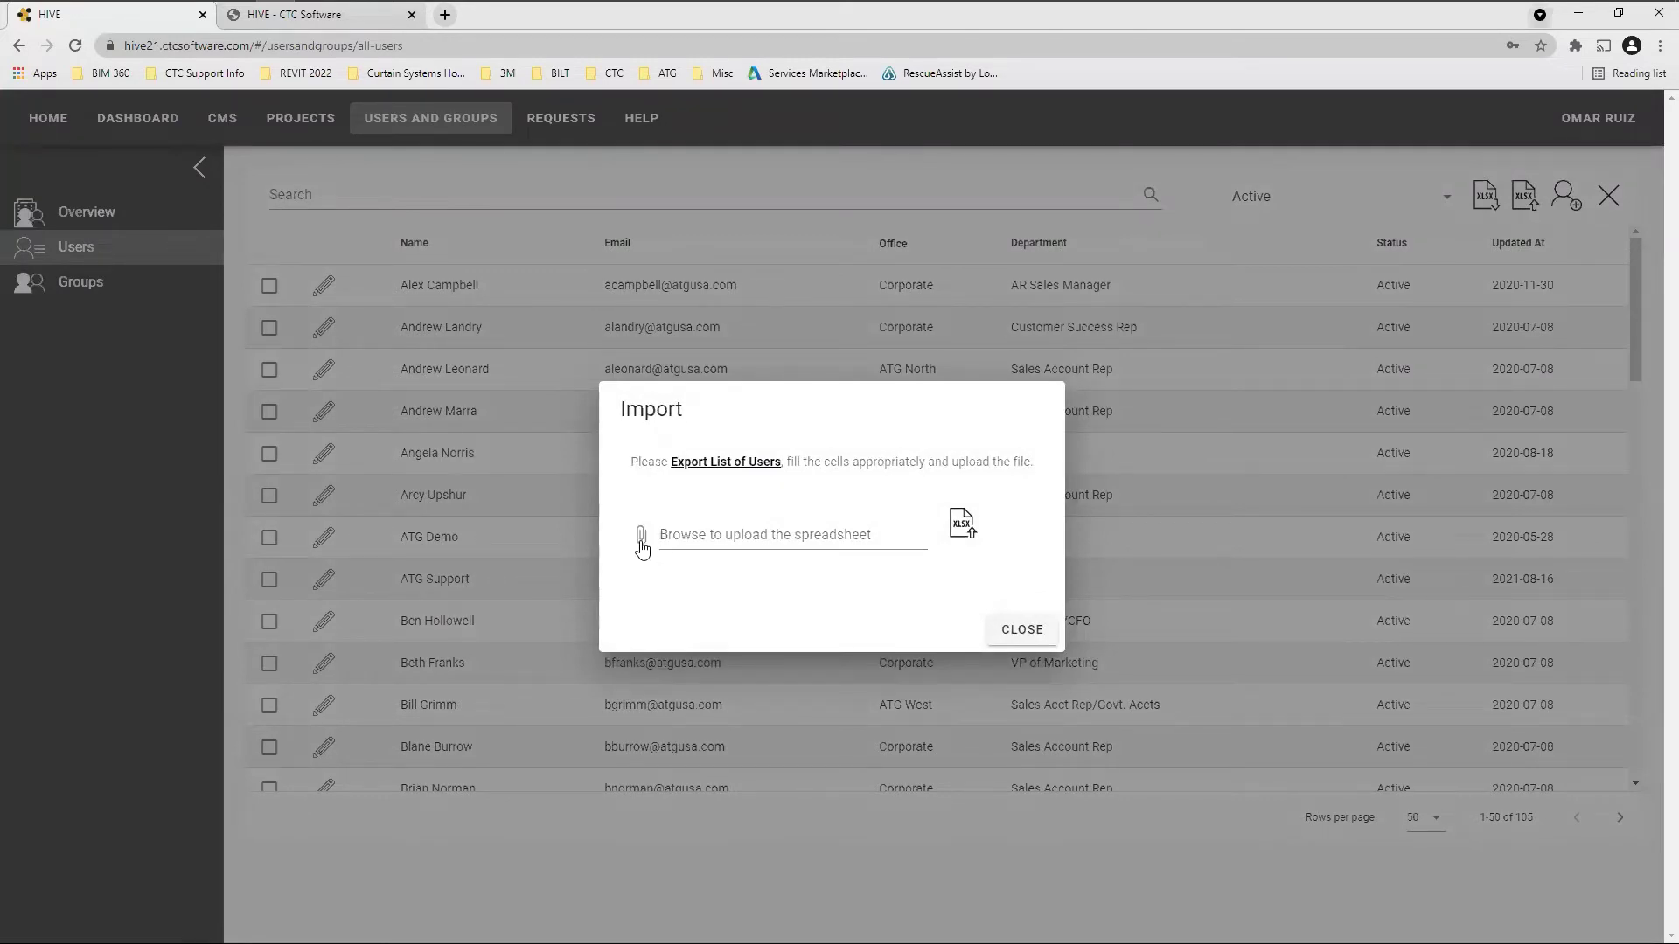
click(965, 527)
click(1025, 630)
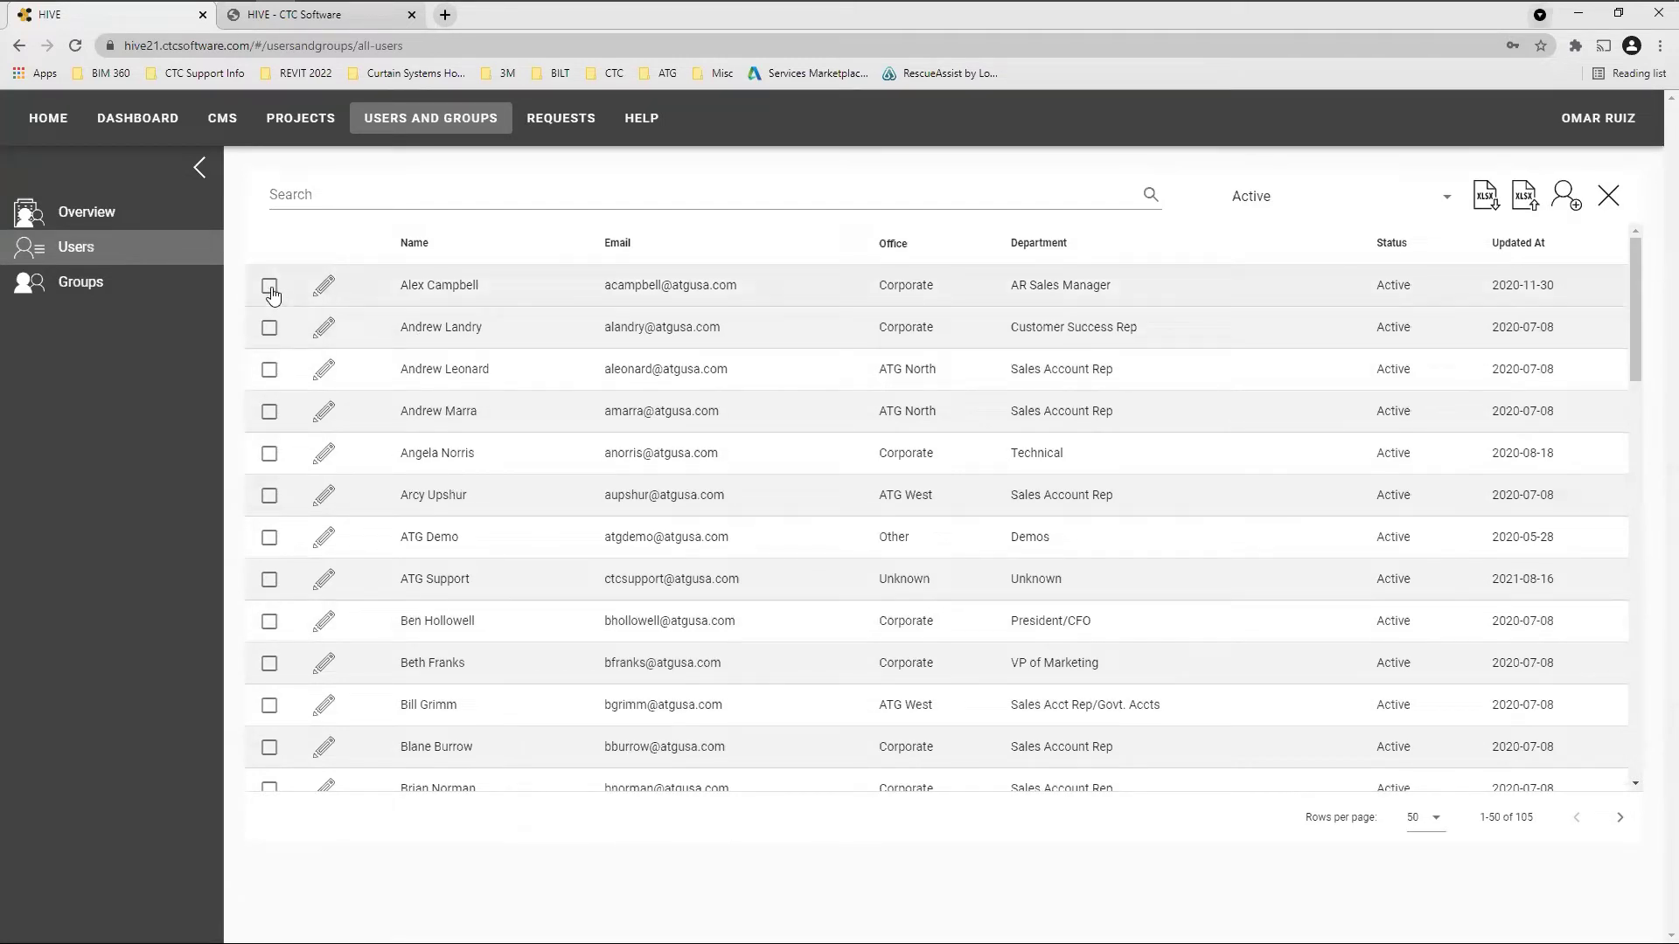
Check and uncheck the first user, then open the Active status filter dropdown
click(270, 289)
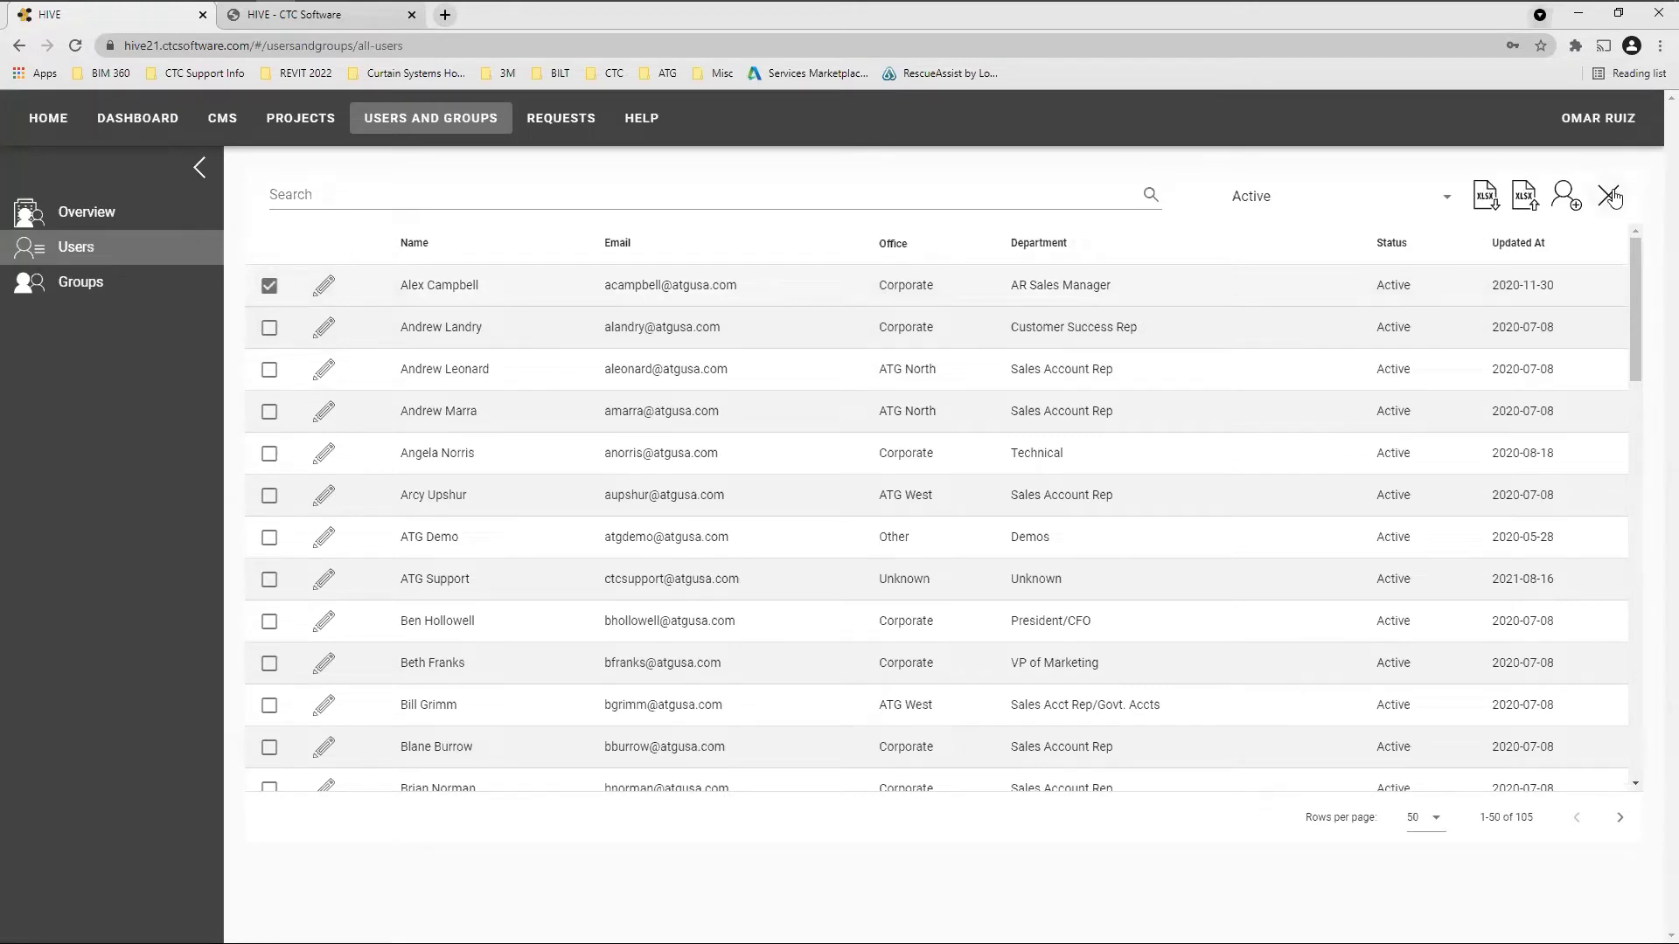
click(269, 287)
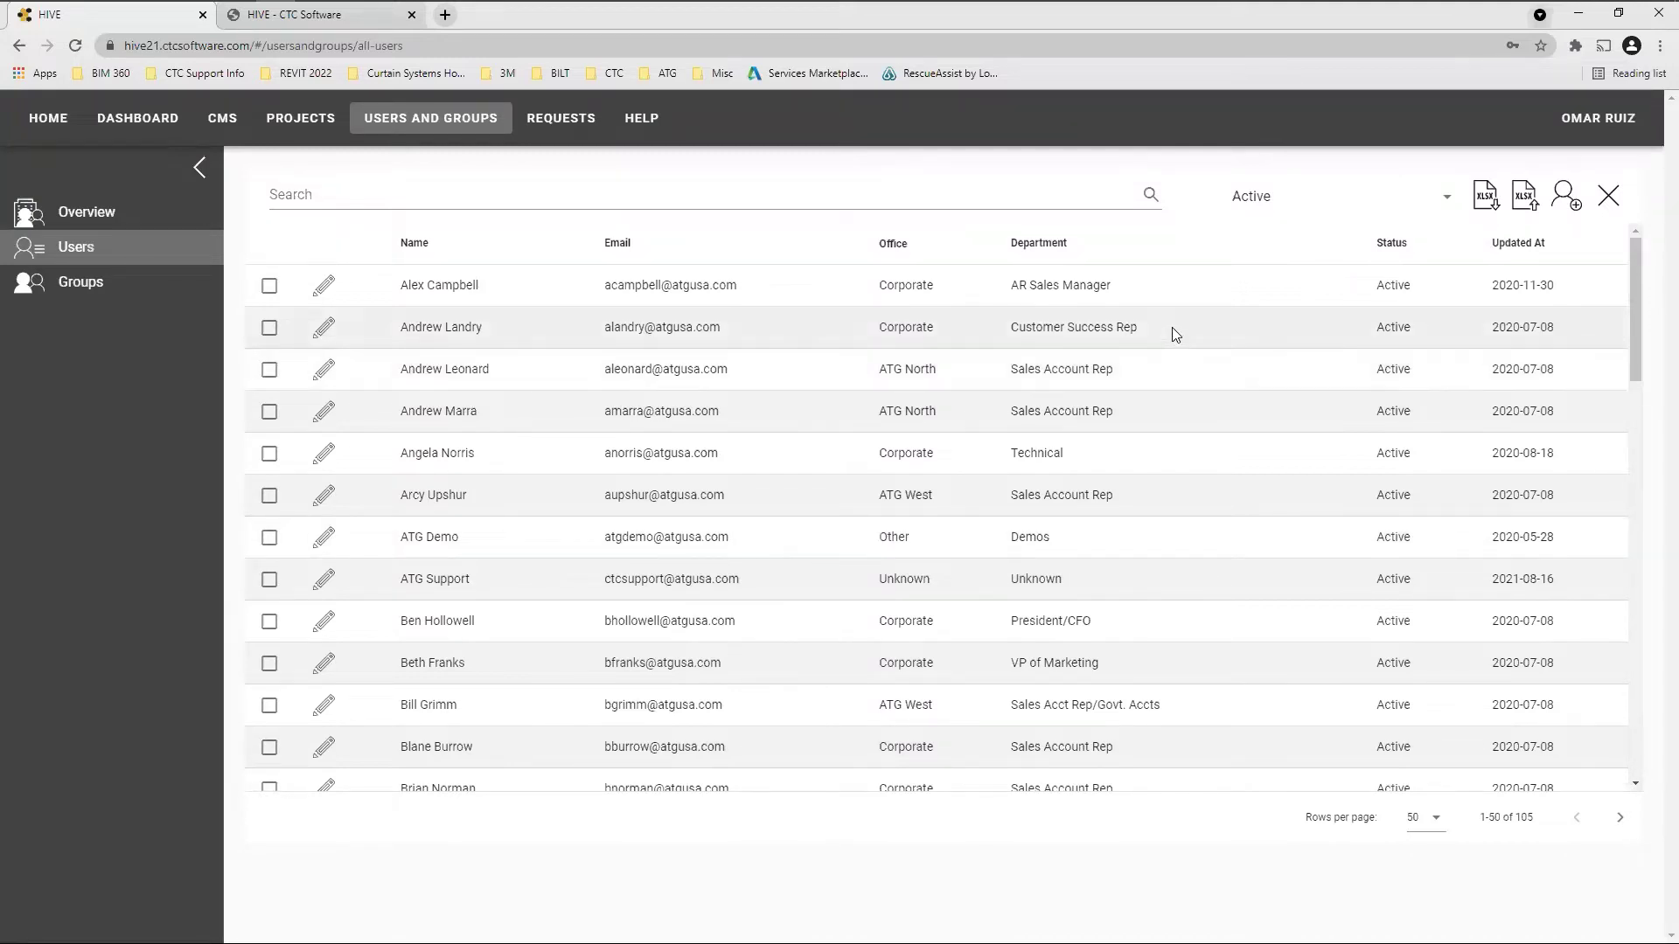
click(1279, 205)
click(1442, 203)
click(1425, 205)
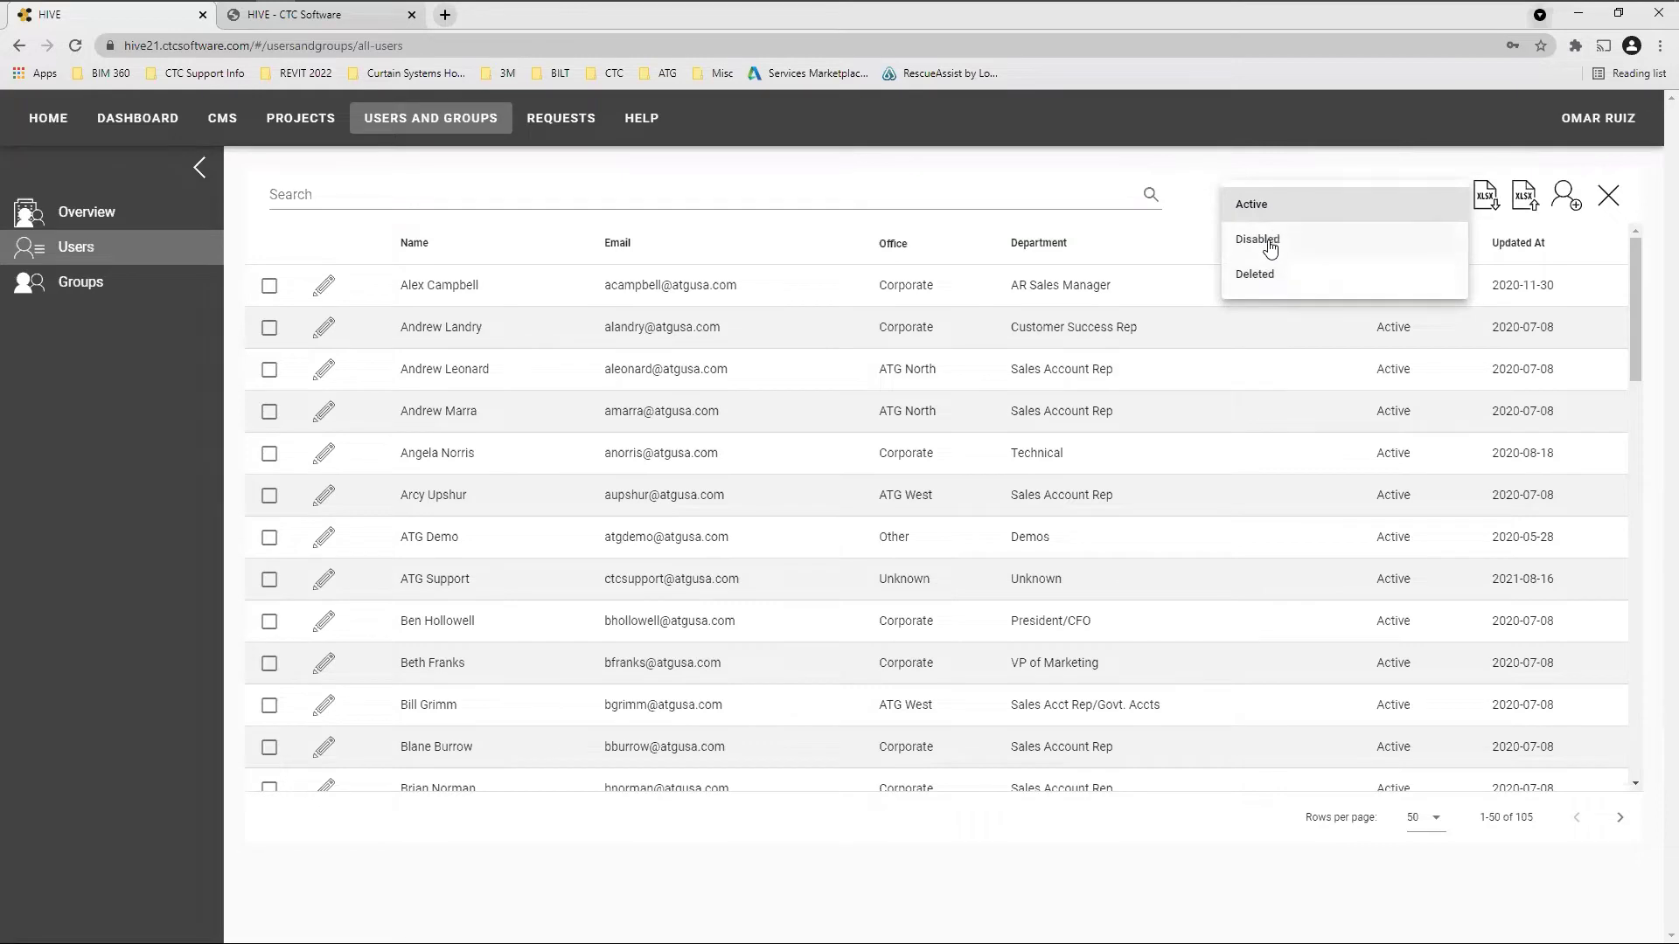
Filter the users list to Disabled, then Deleted, then back to Active
click(1268, 245)
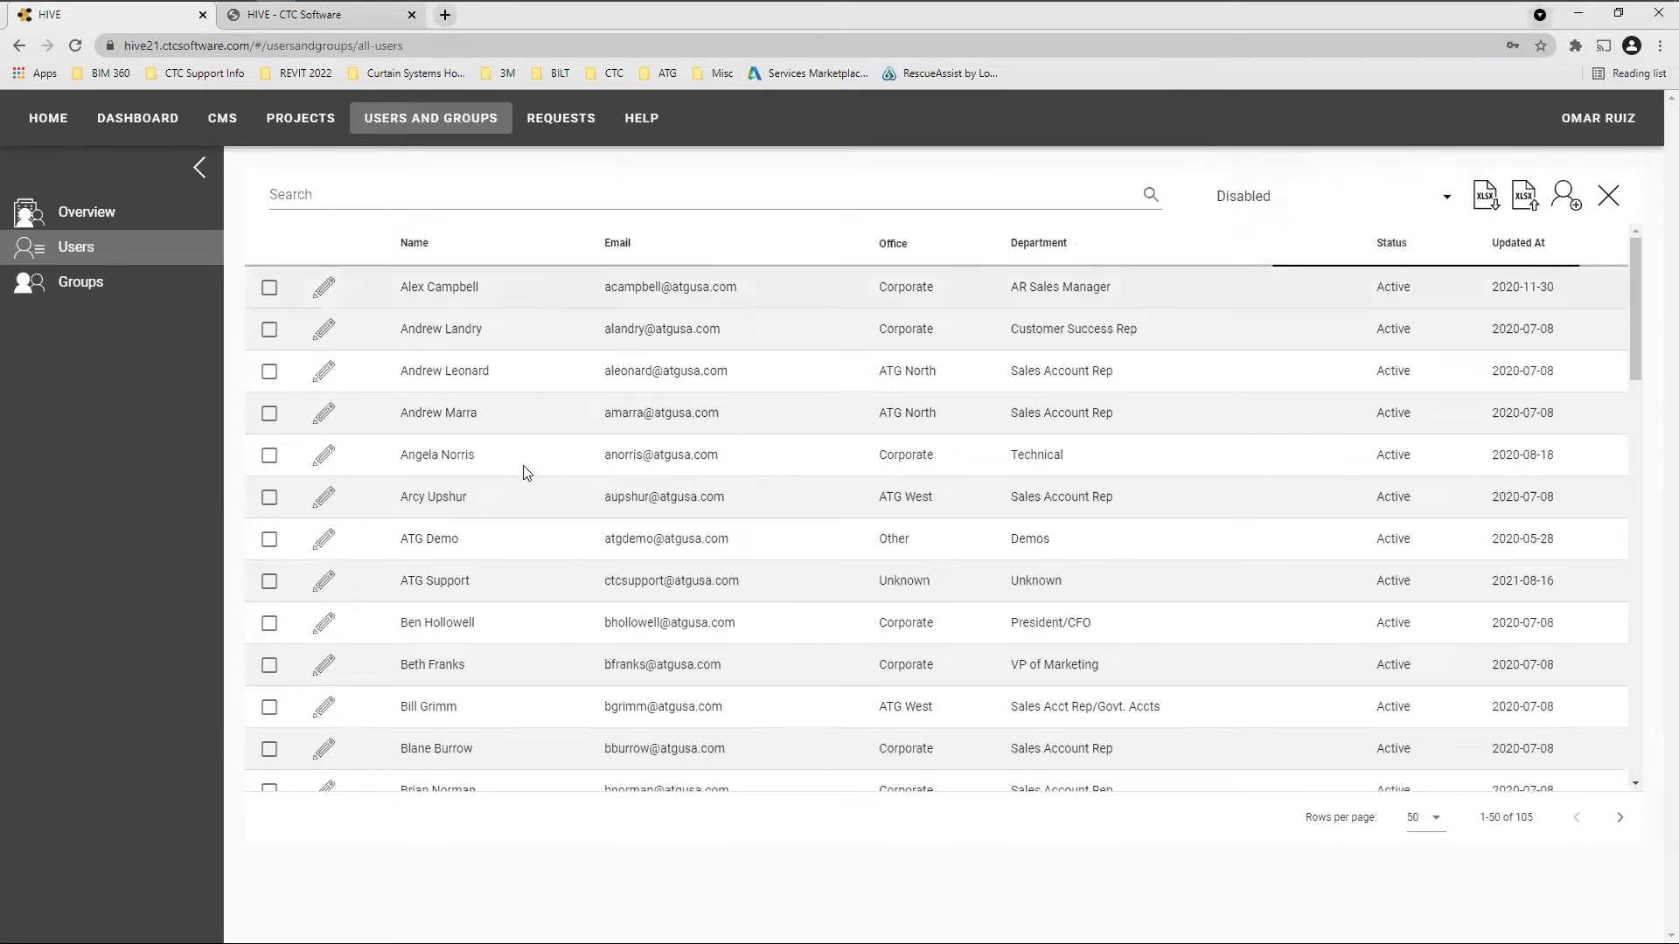
click(1348, 208)
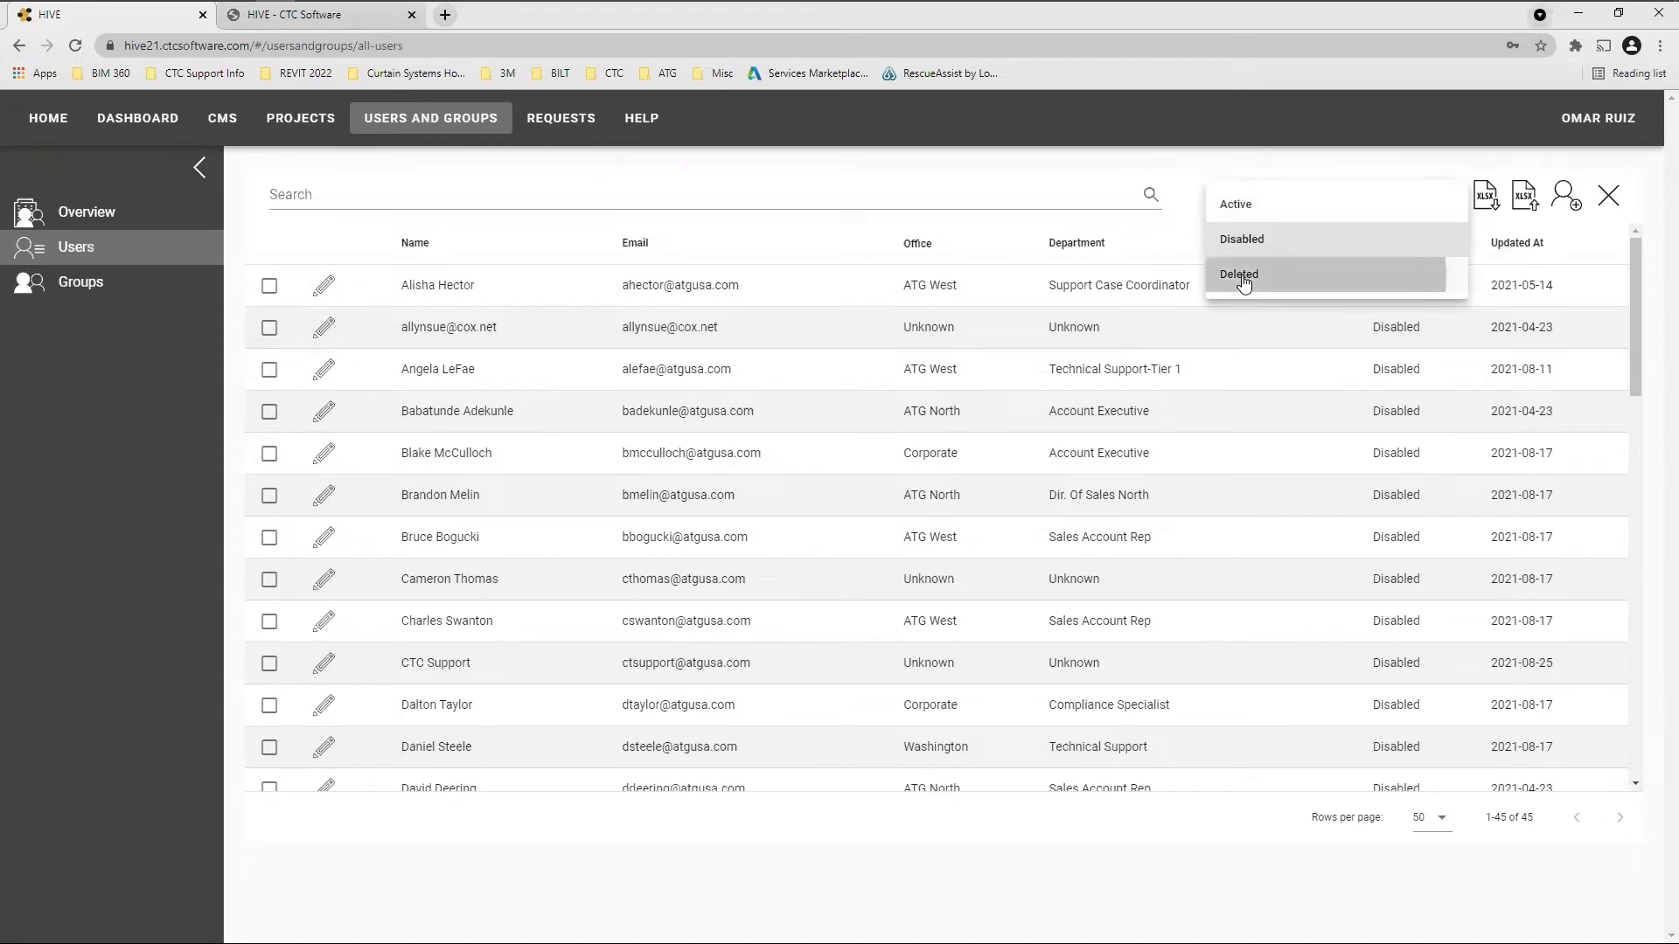
click(1240, 278)
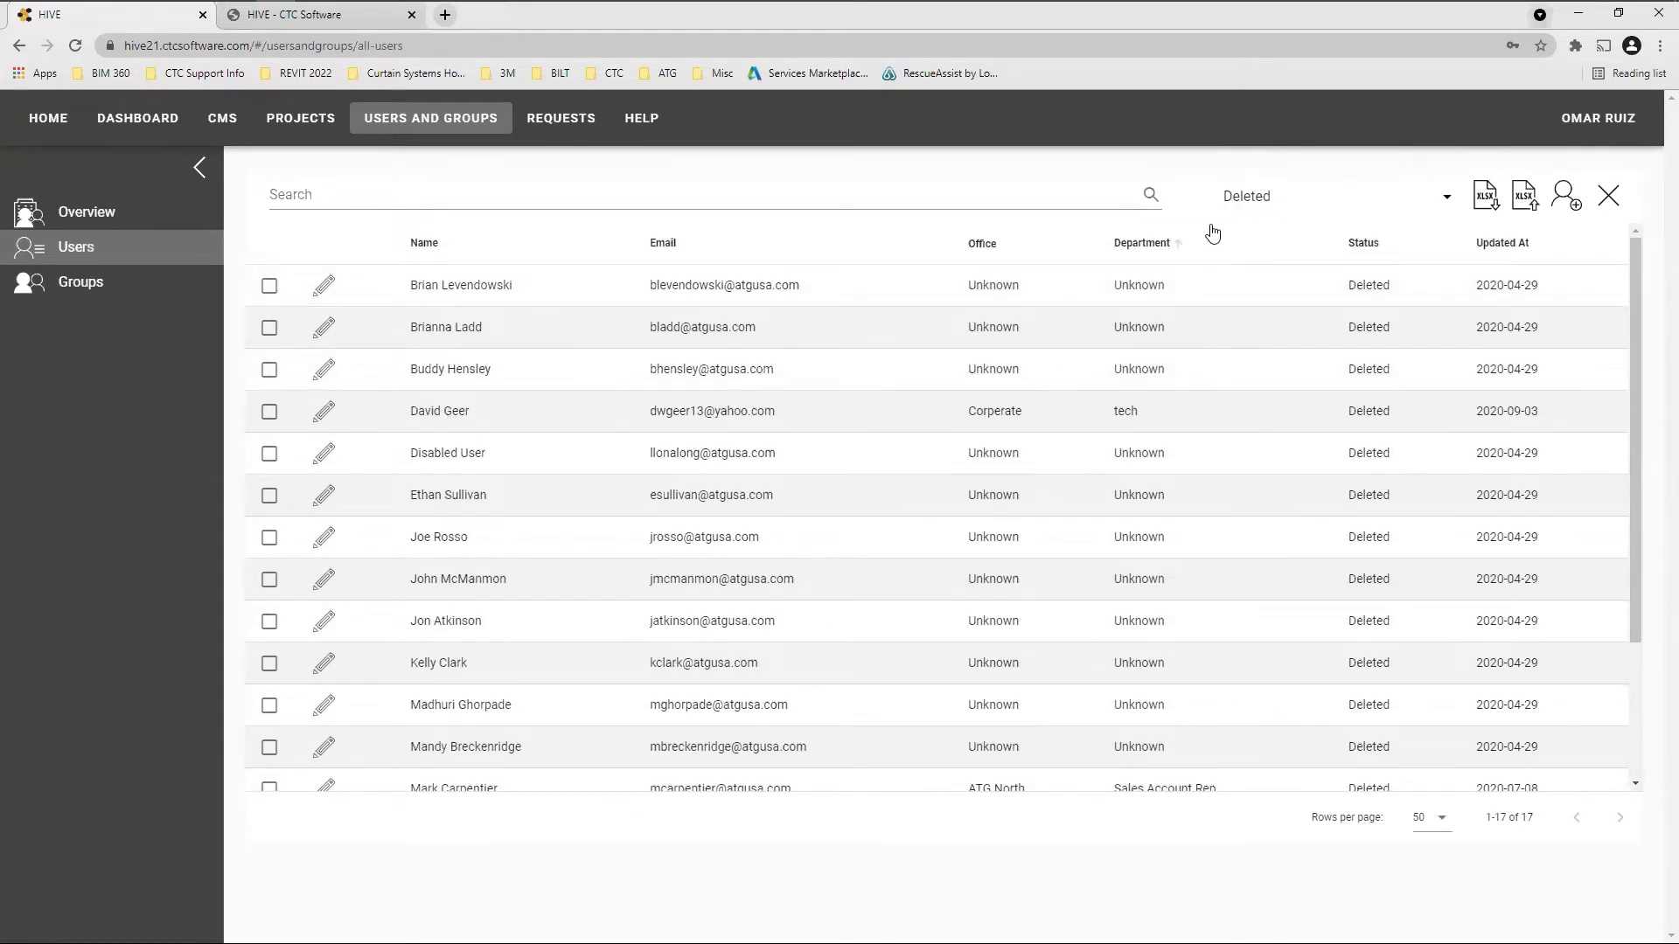
click(1262, 198)
click(1371, 203)
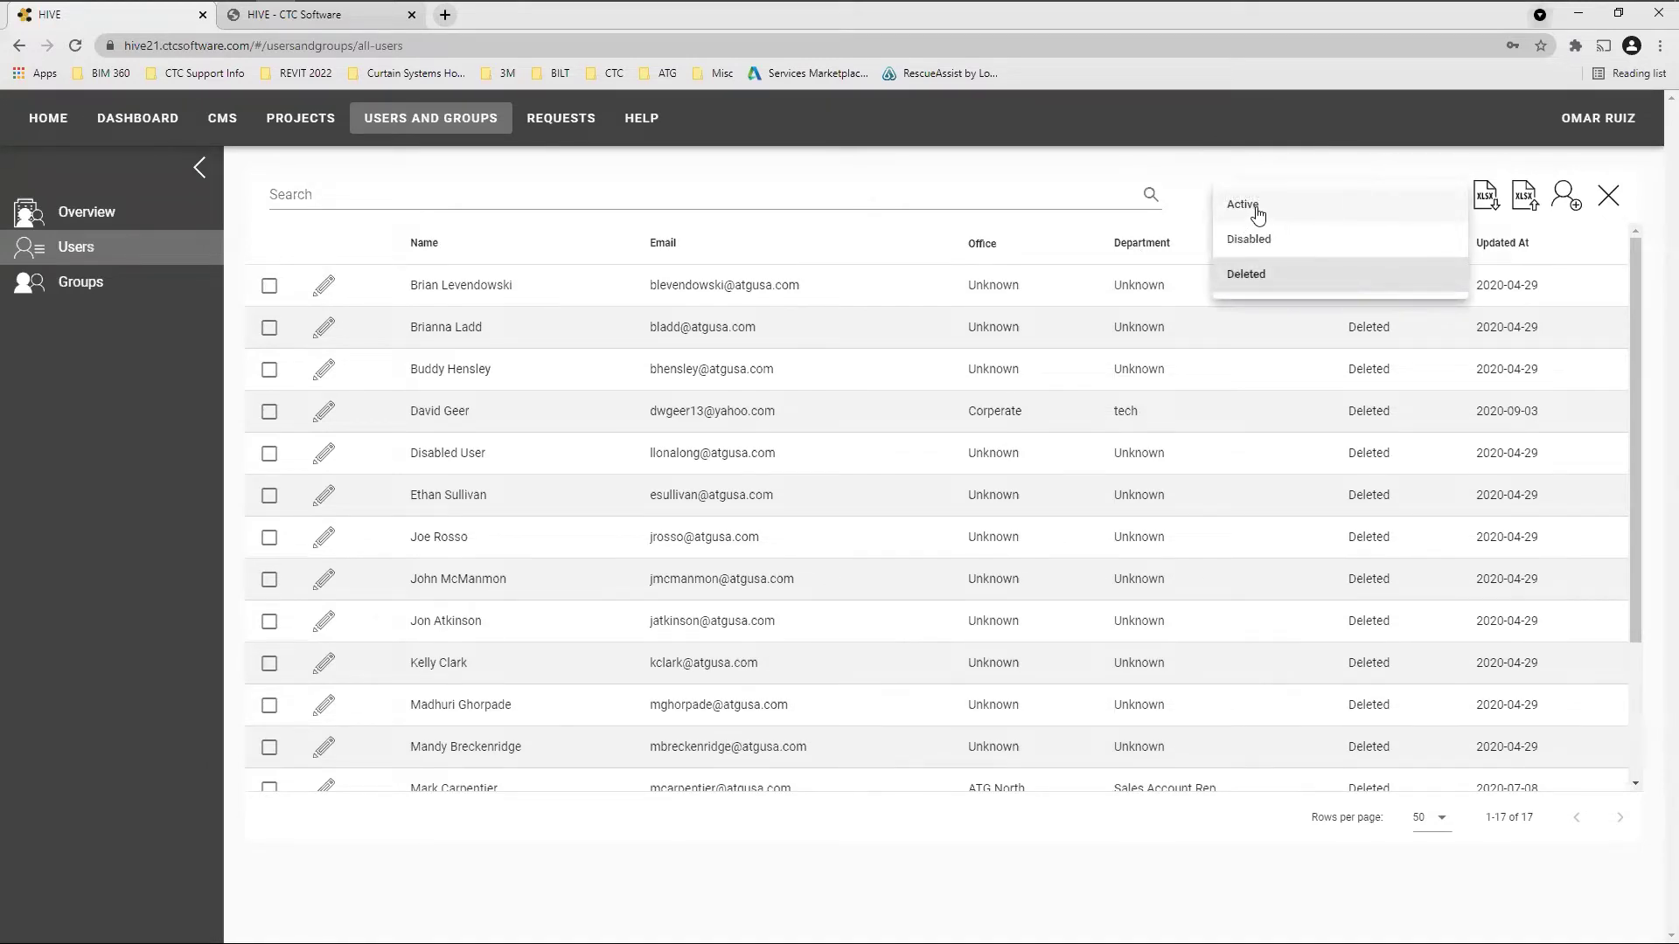
click(1257, 212)
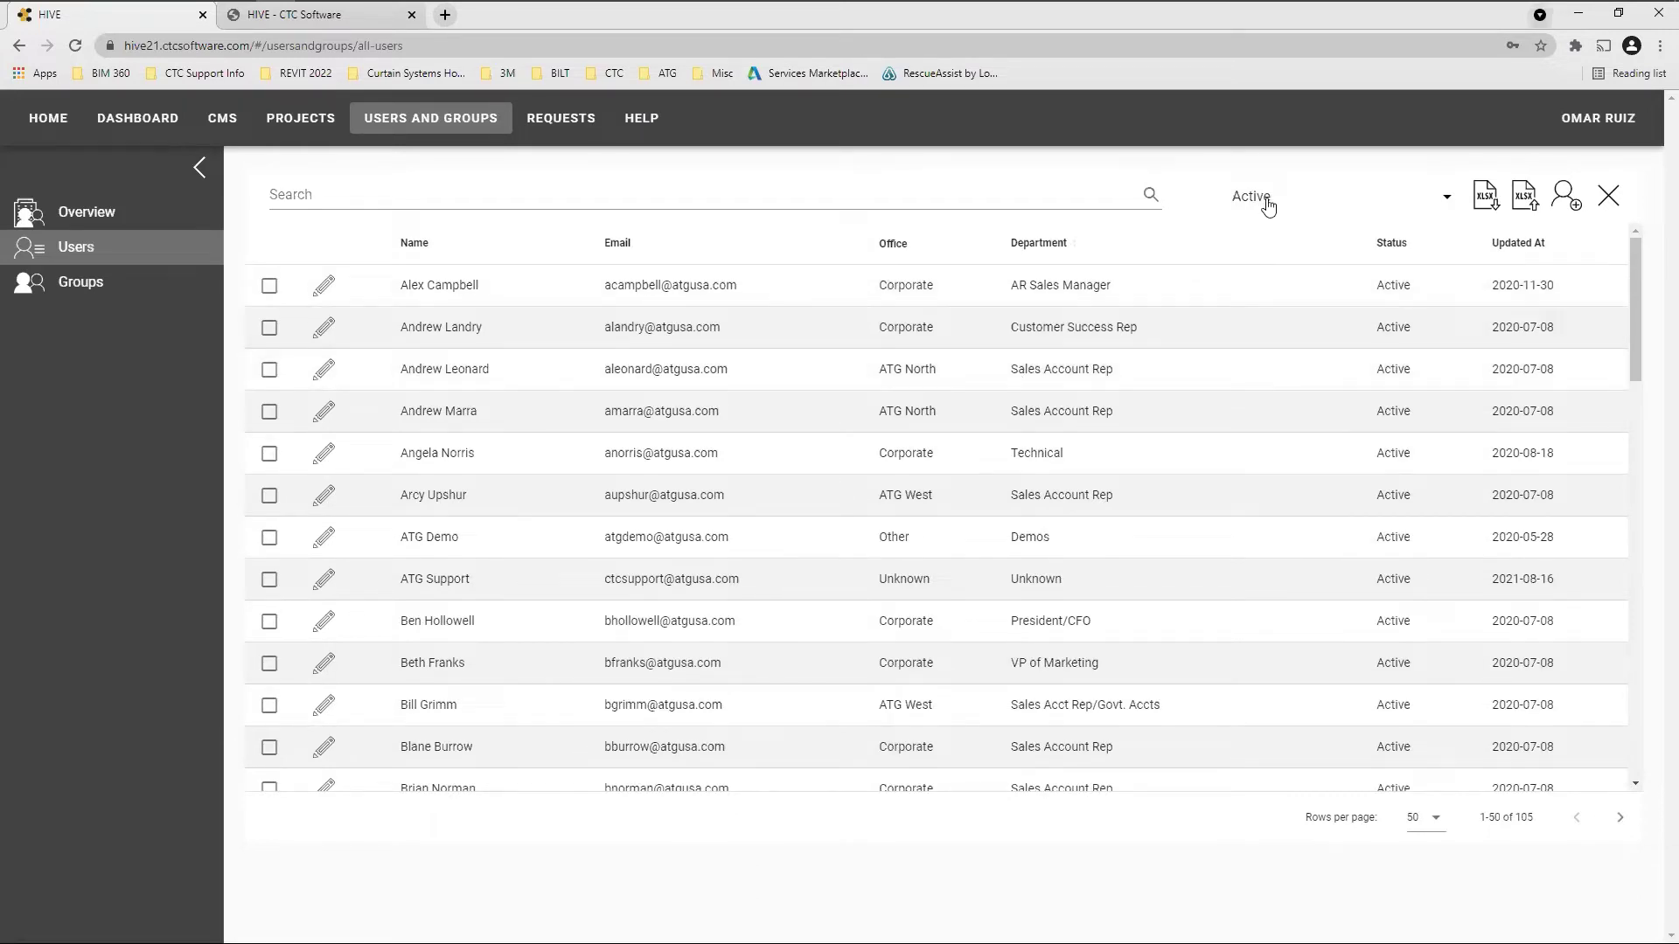
Reopen the status filter and settle on Disabled, listing 45 users on one page
click(1316, 202)
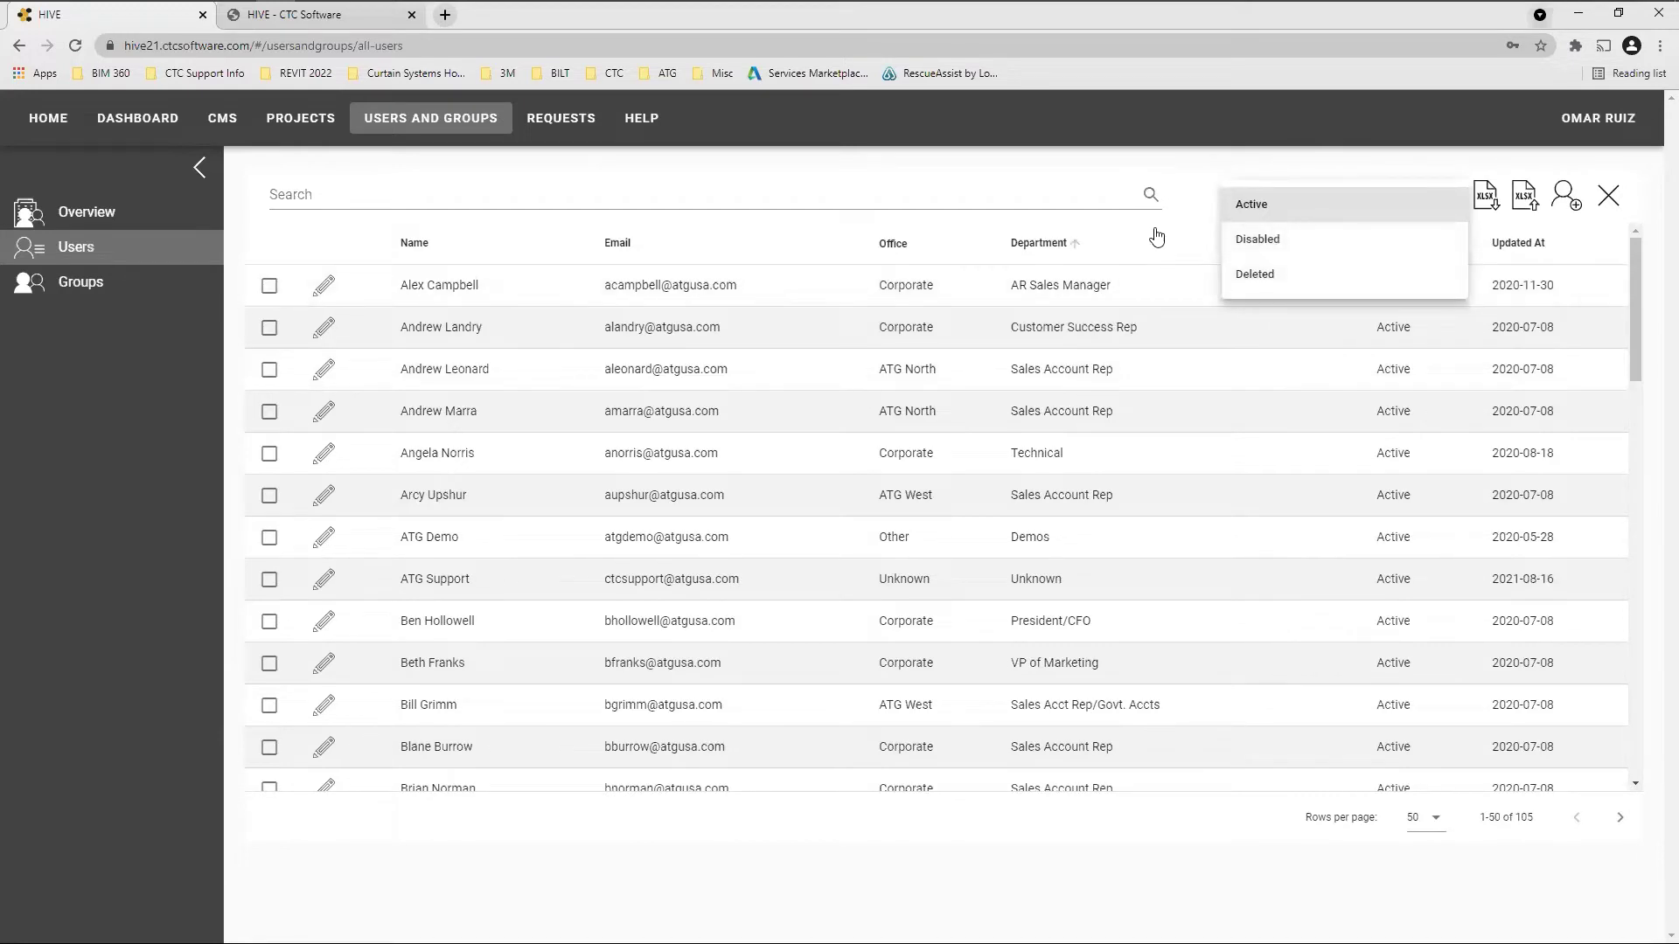
click(1200, 124)
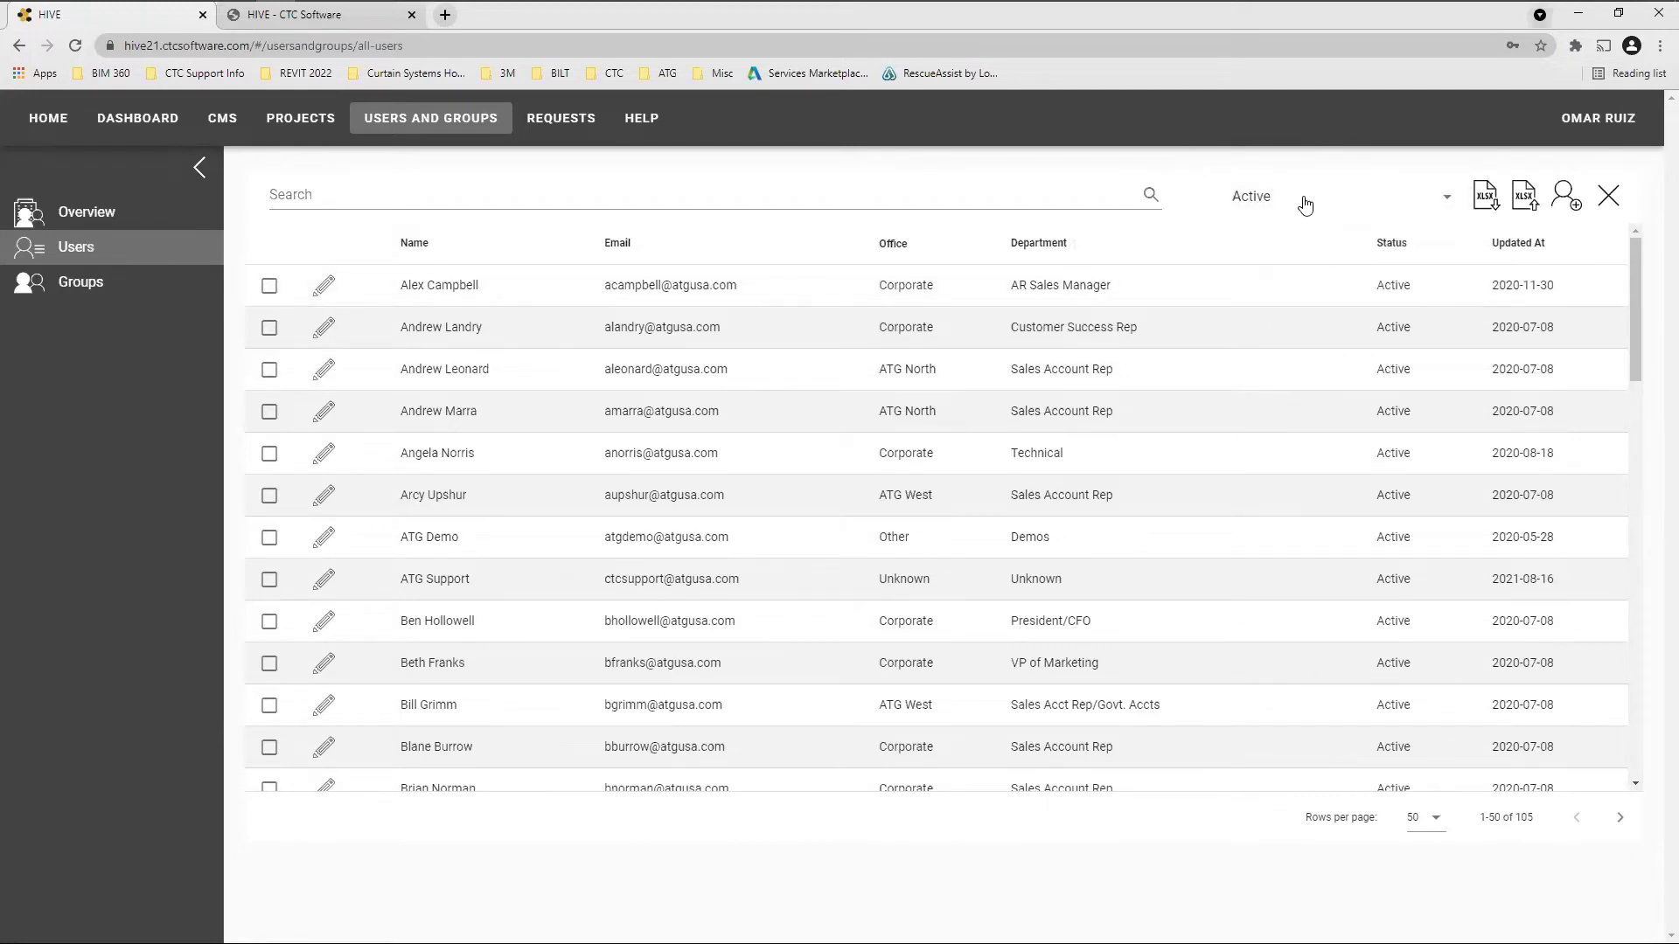
click(1304, 204)
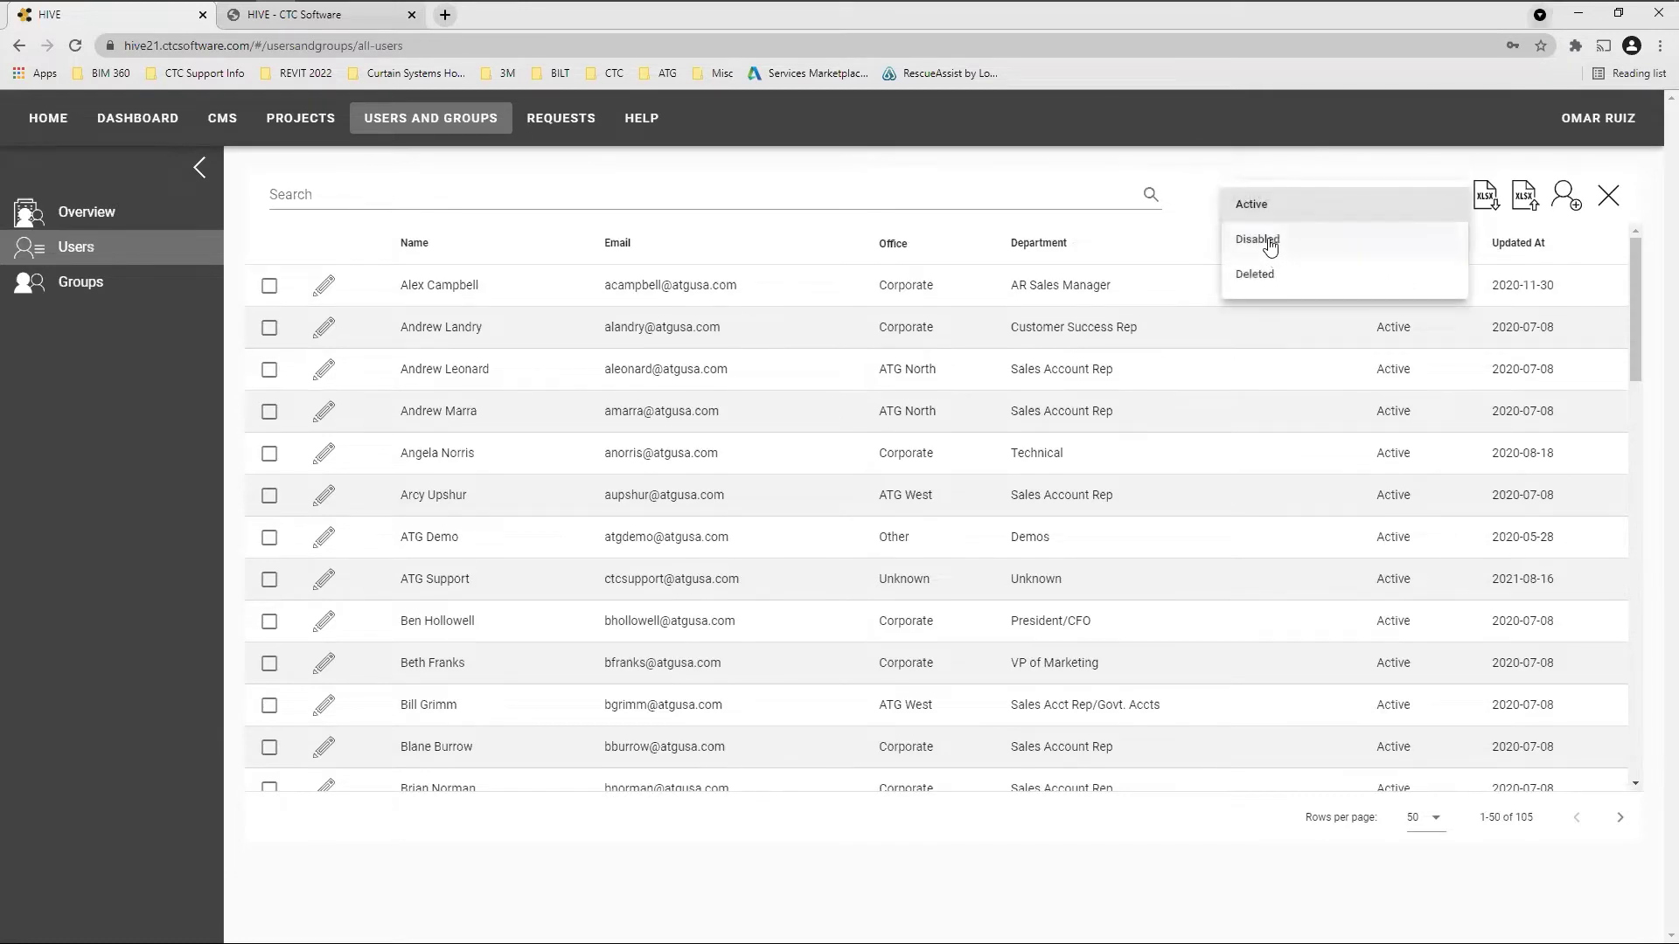
click(1267, 241)
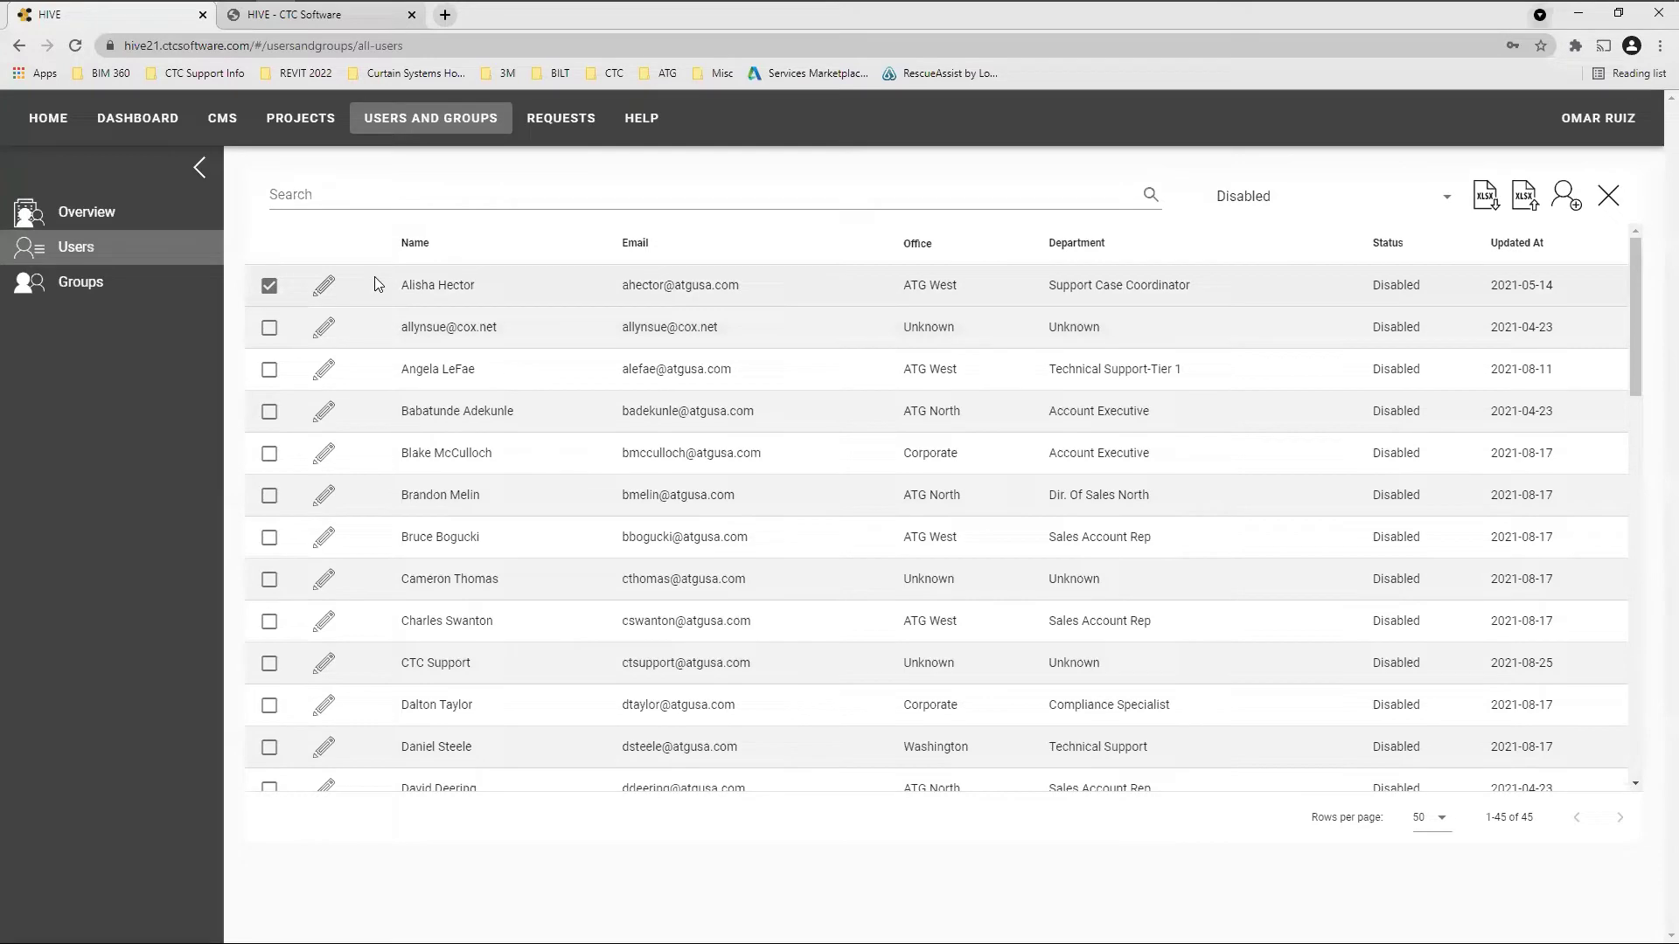
click(324, 285)
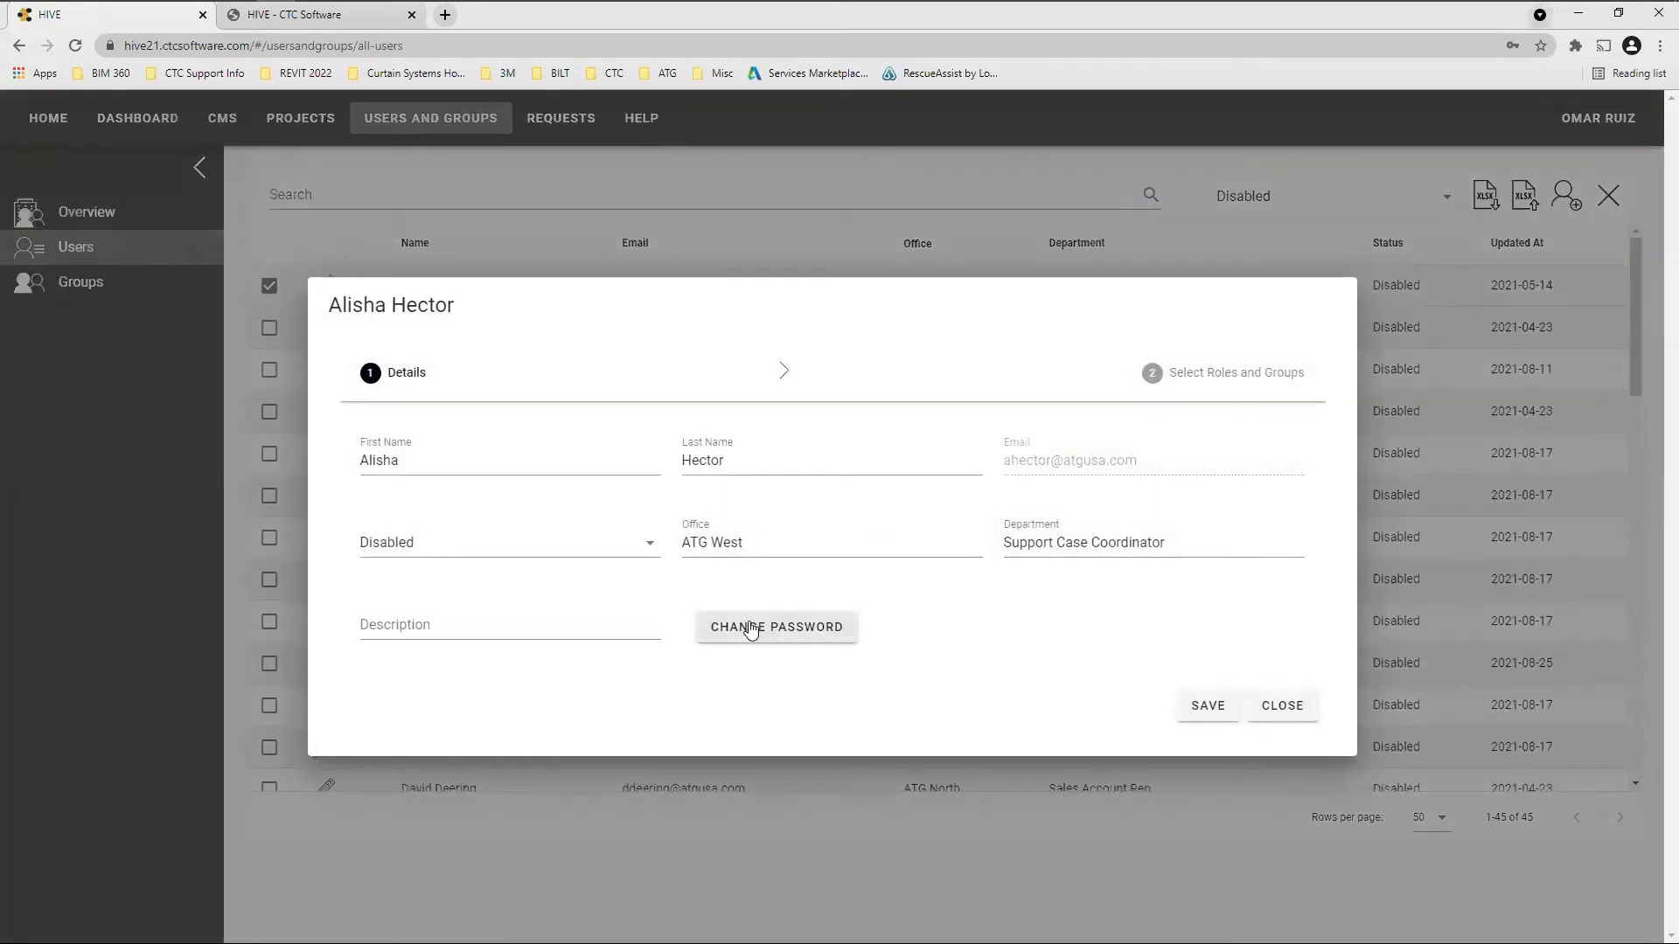
click(461, 549)
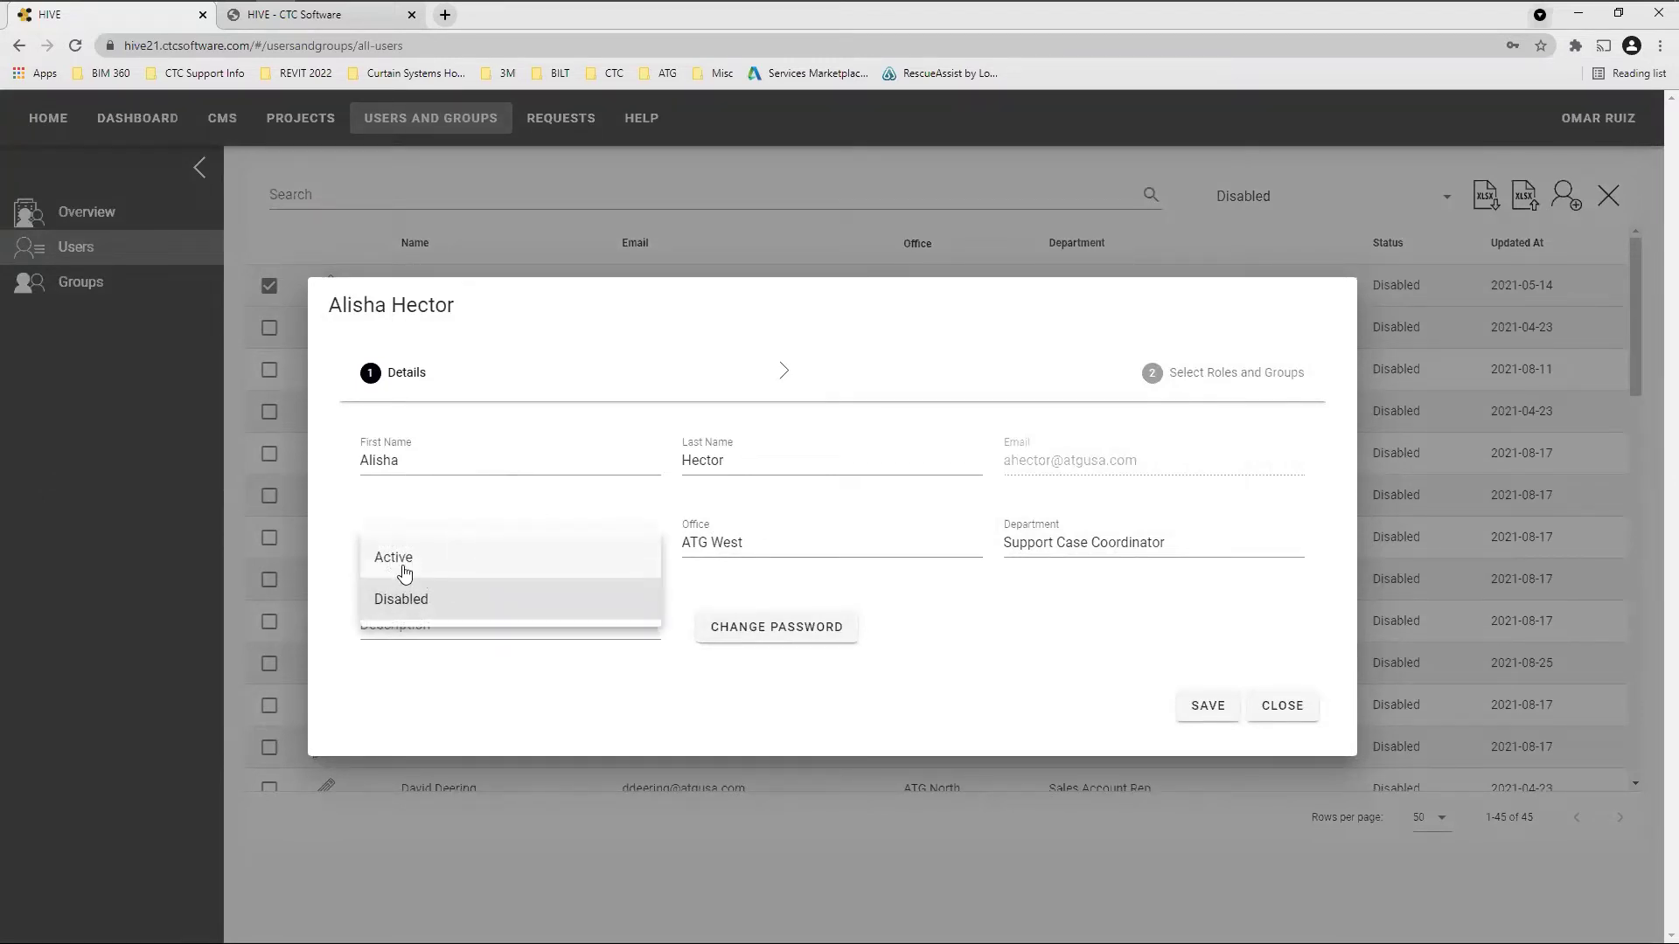
click(975, 690)
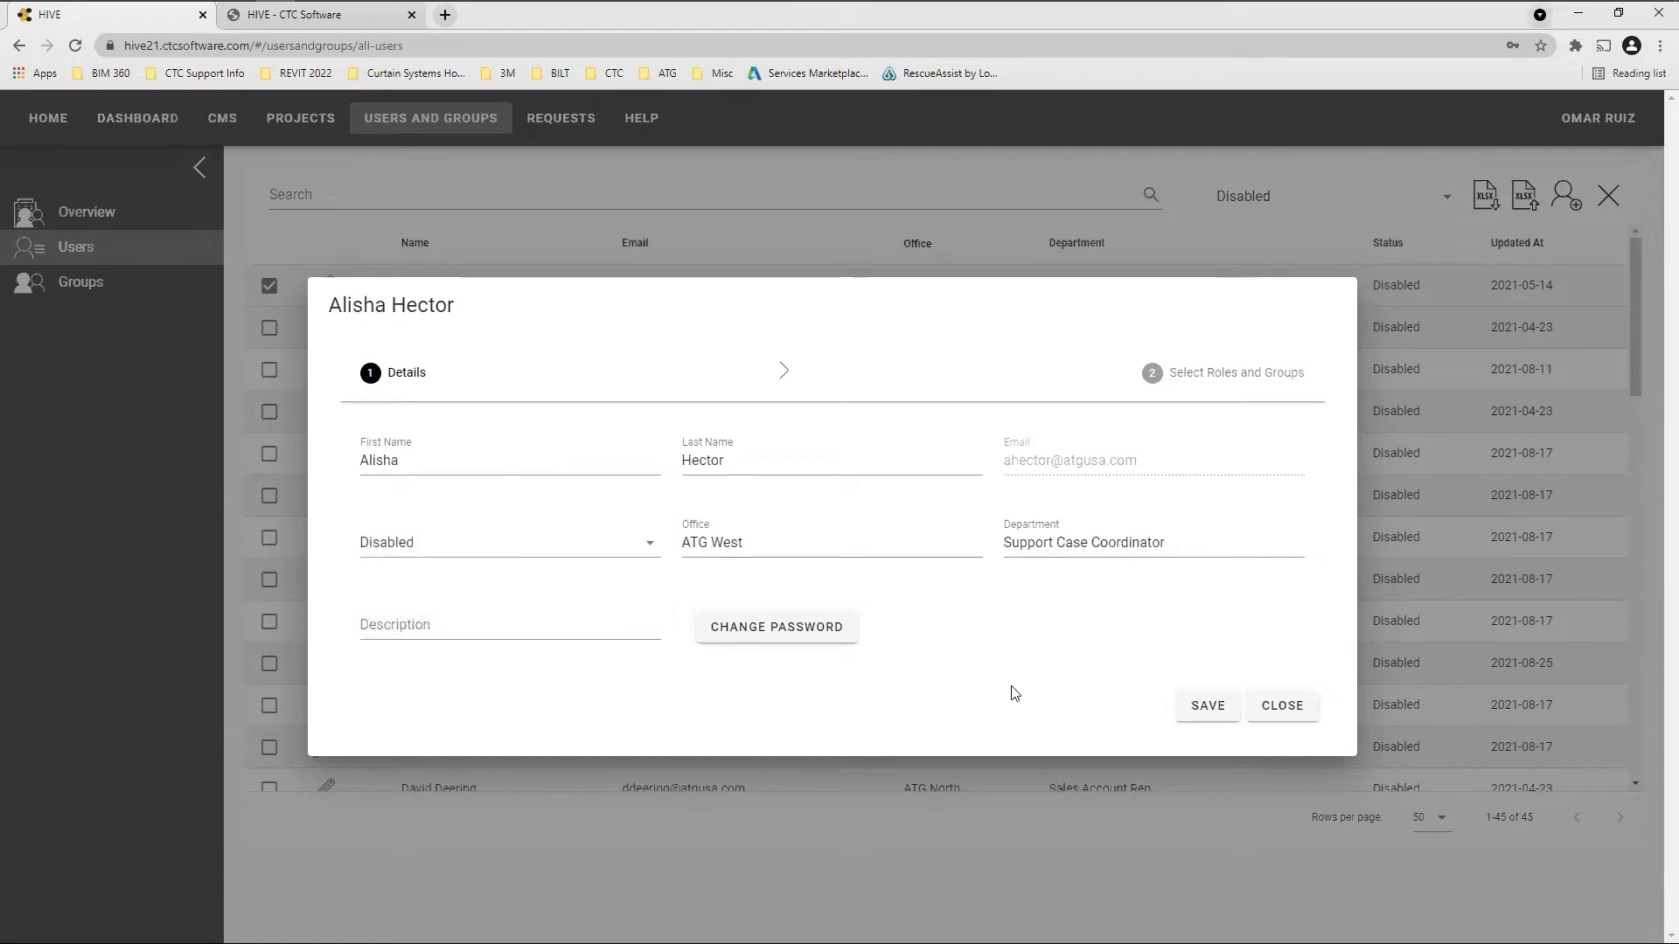
click(1284, 706)
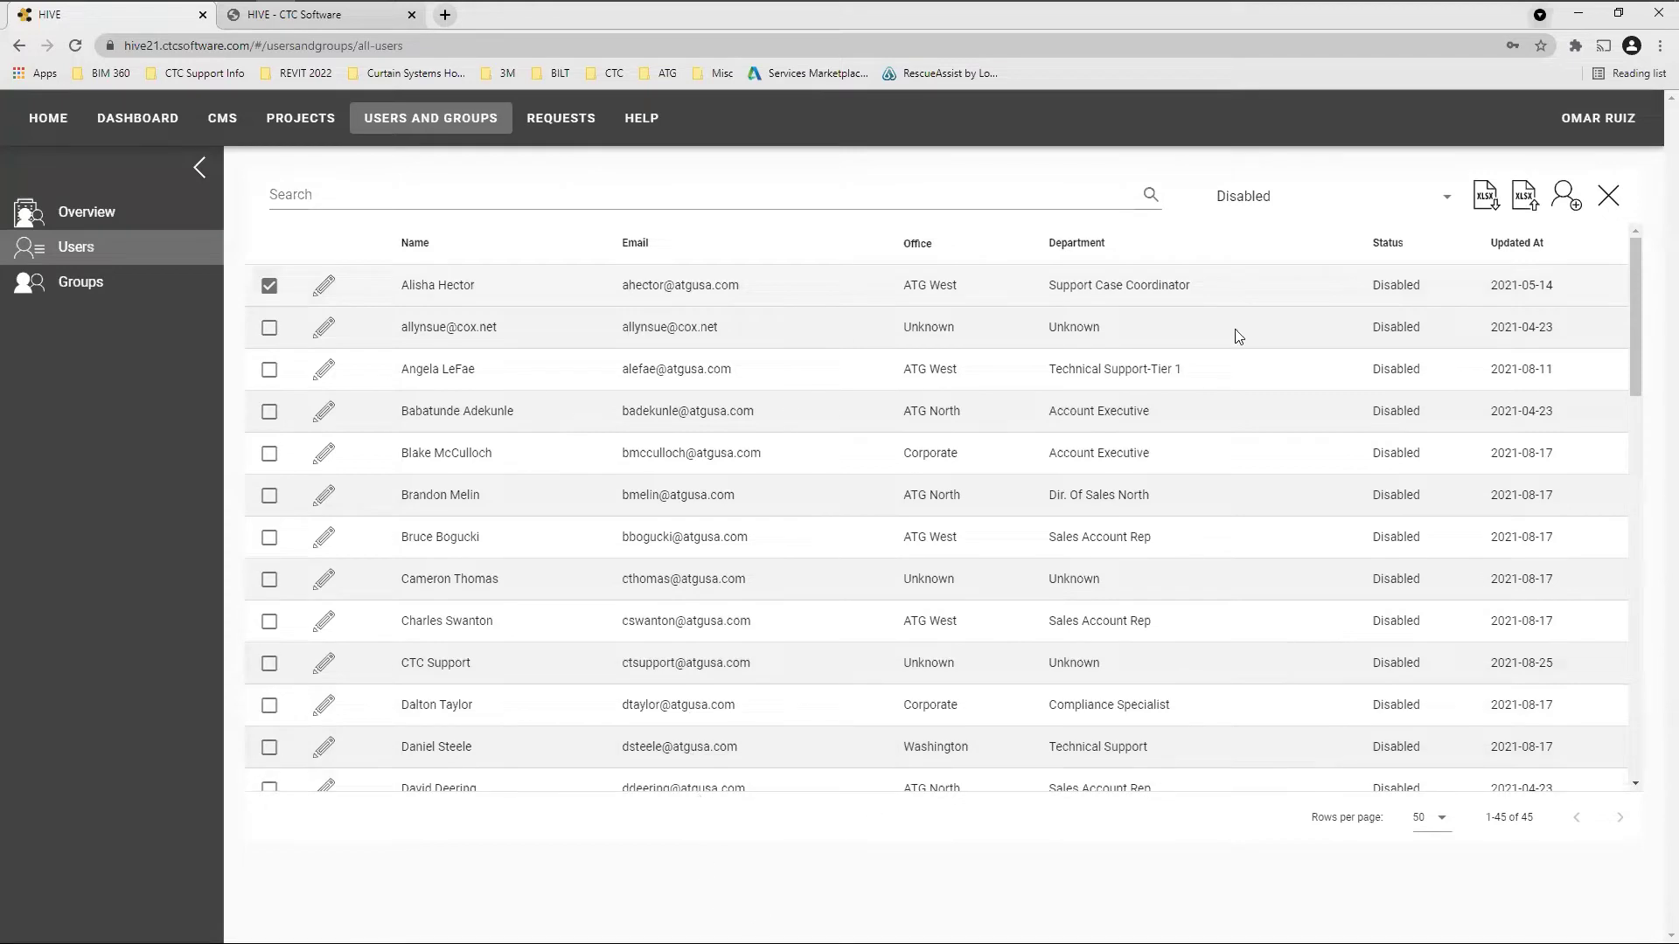
Show the Groups page with its 20 groups, scroll the table, and start a new group
click(87, 279)
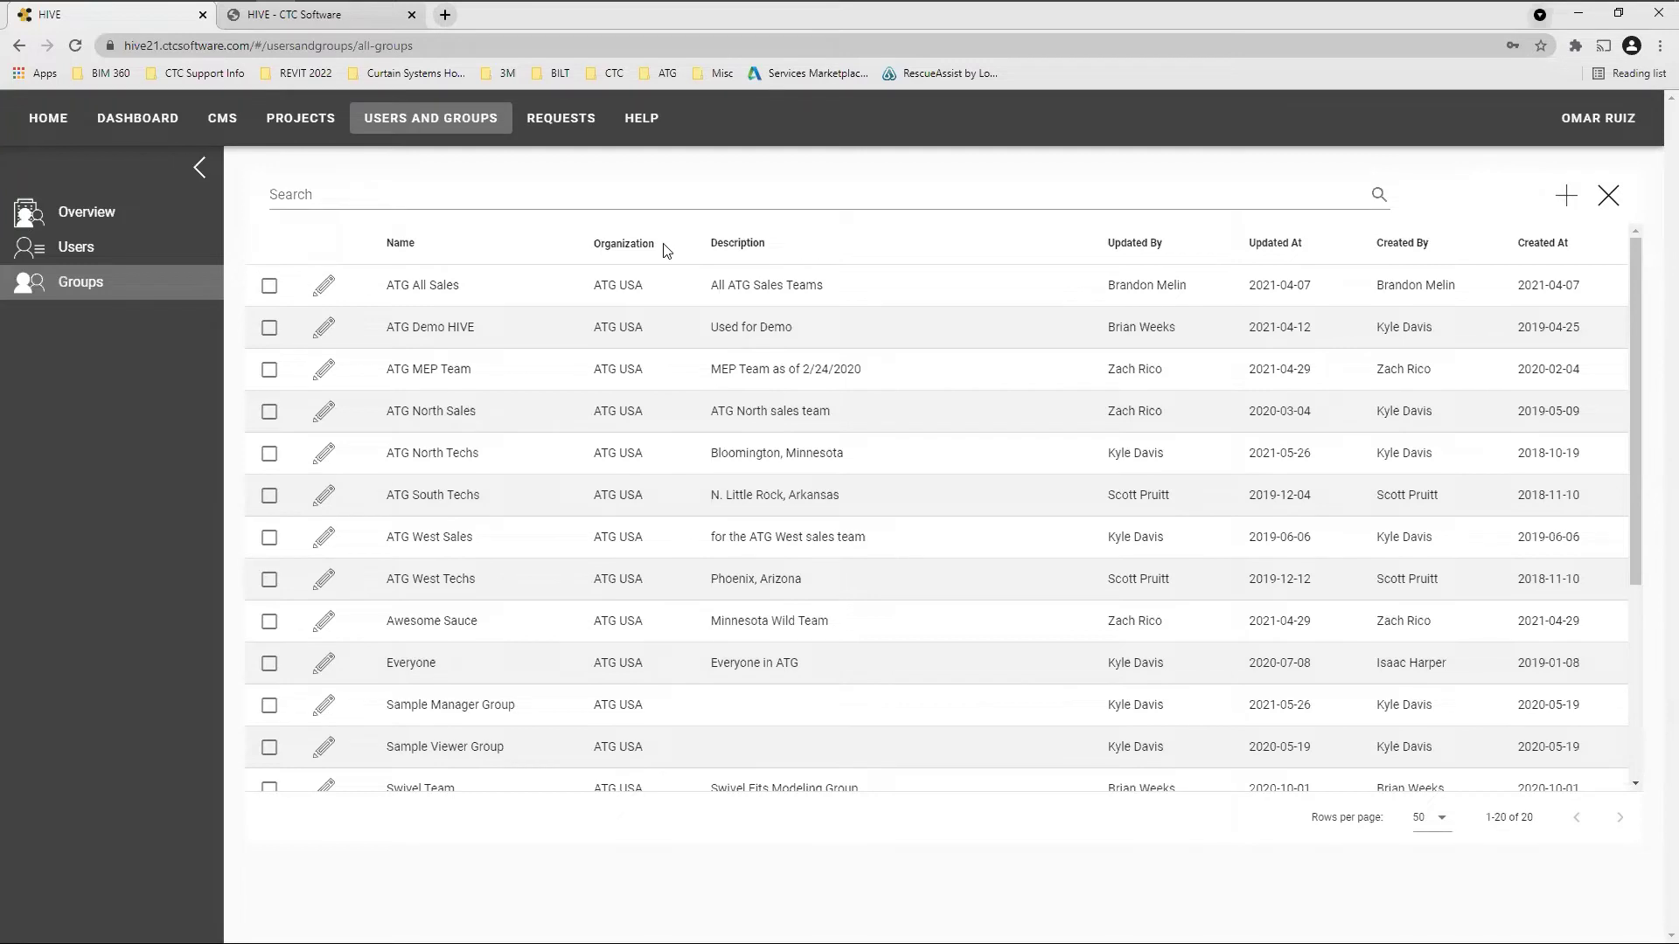
click(937, 192)
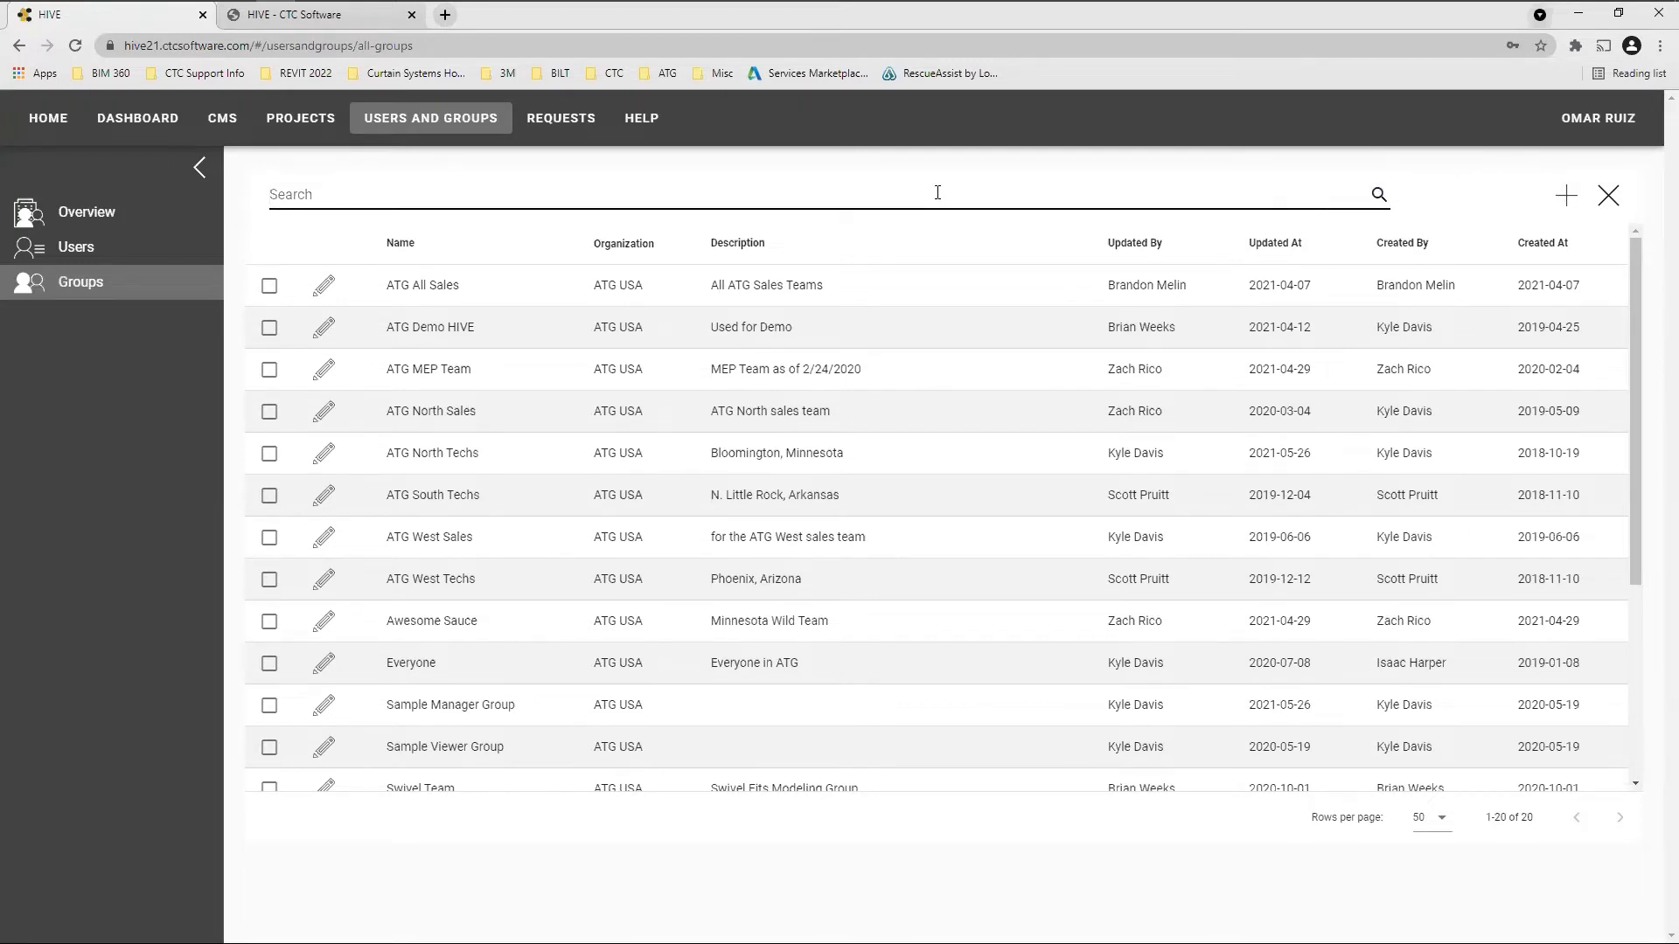
scroll(713, 614, down, 1)
scroll(713, 615, down, 3)
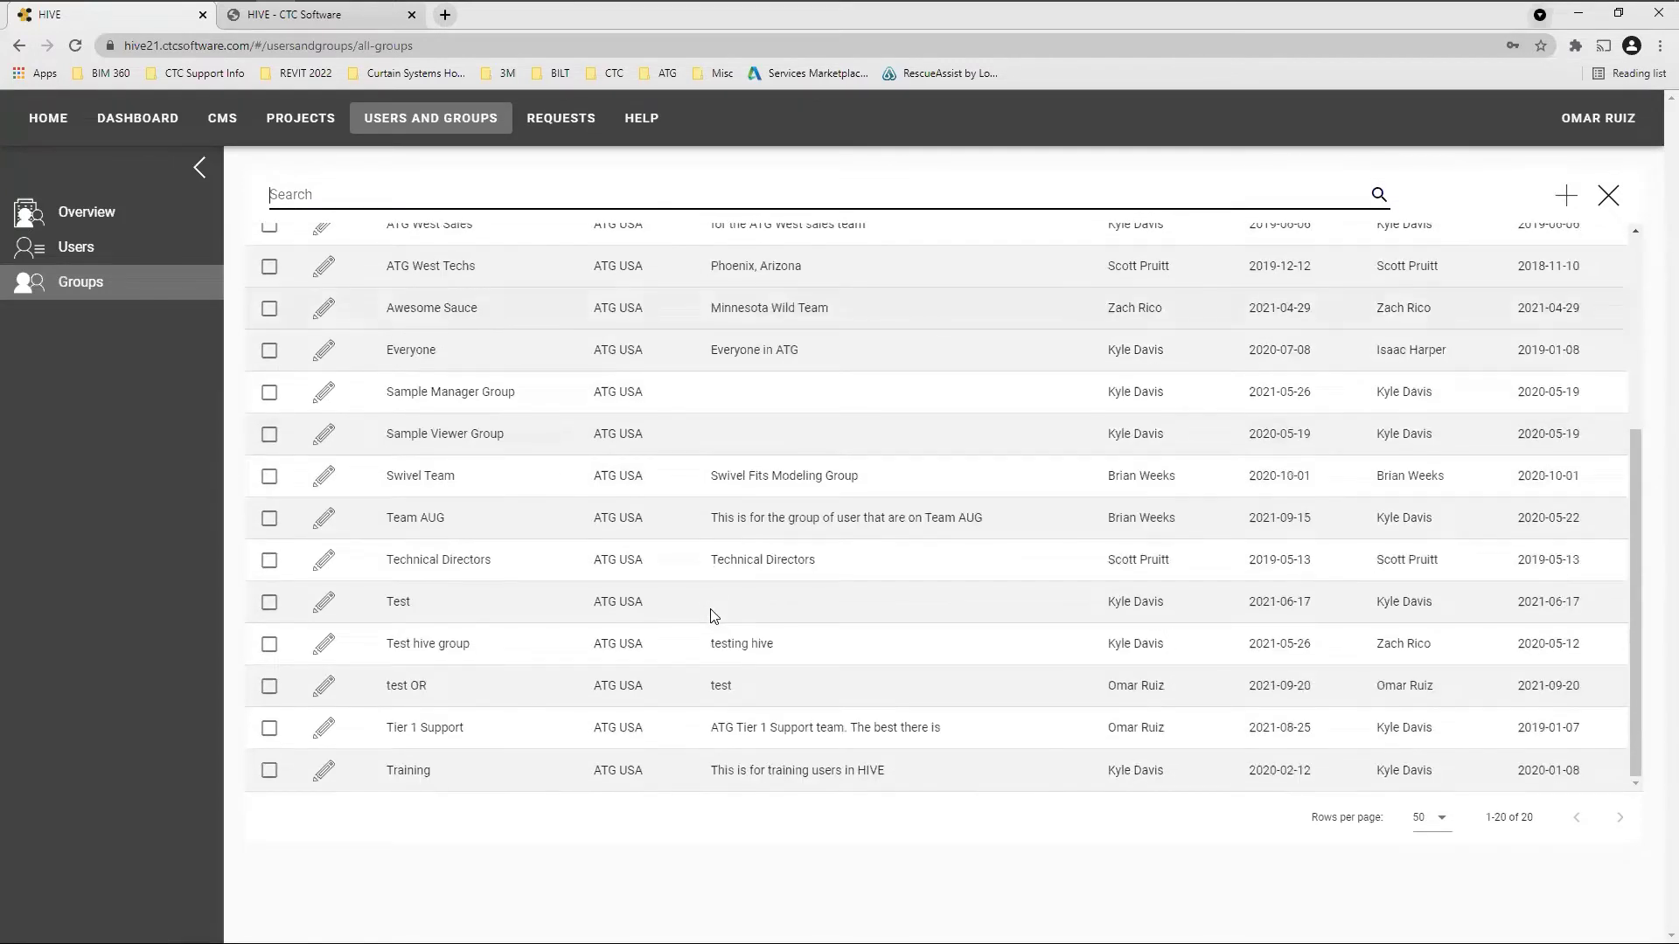
scroll(713, 615, up, 4)
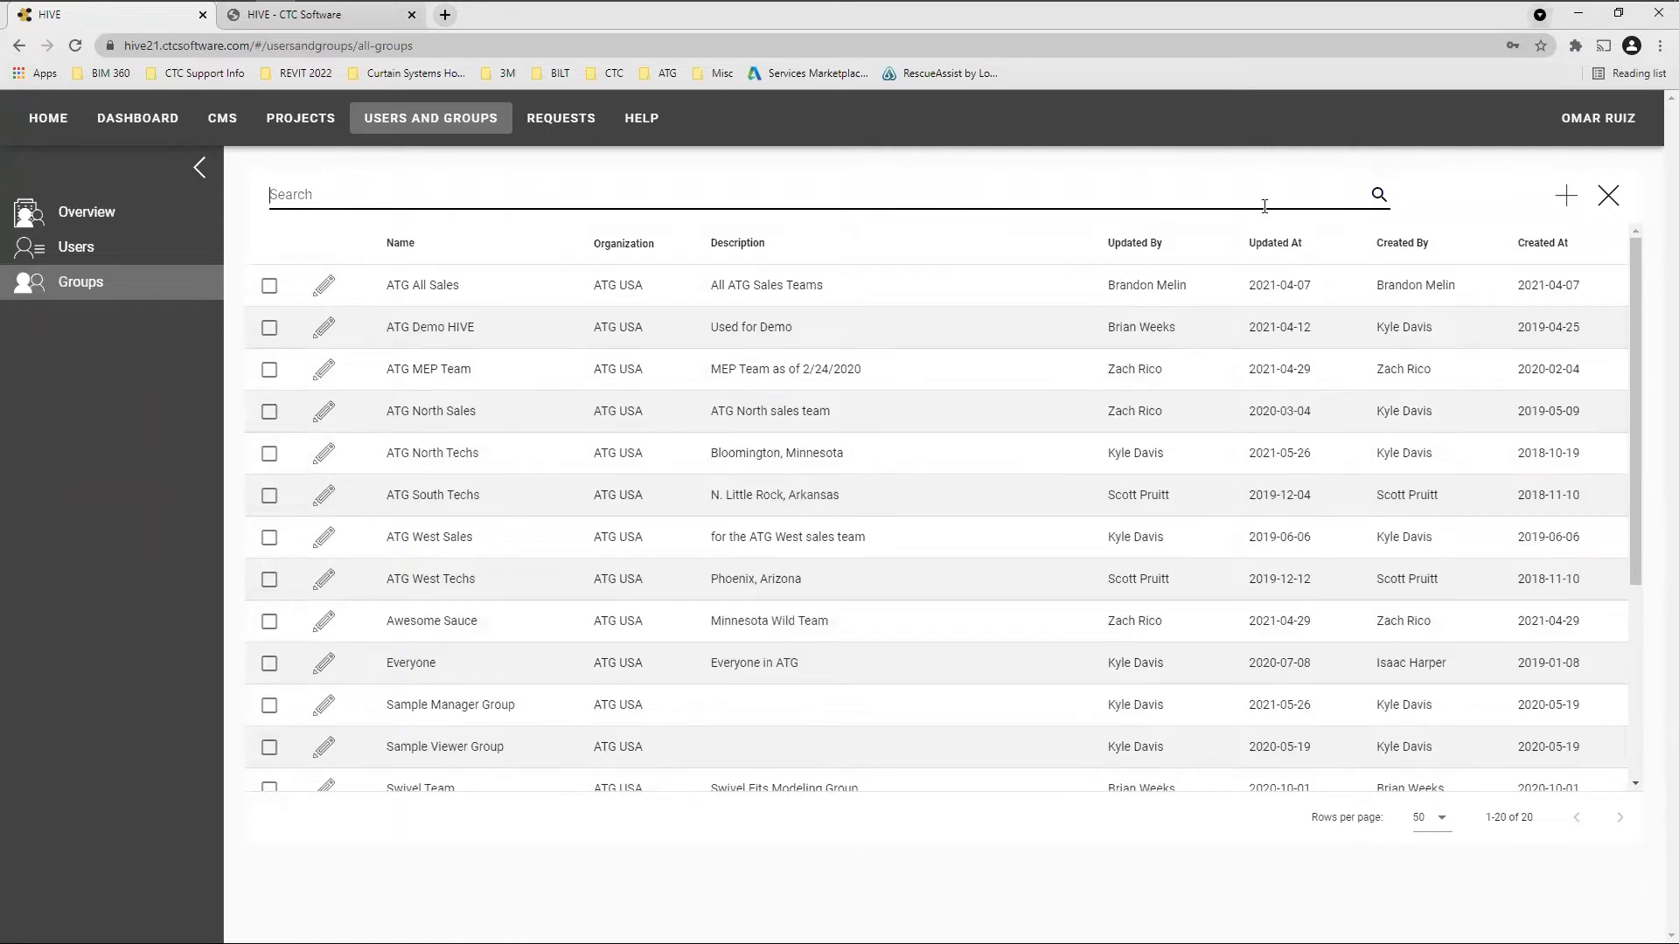
click(1569, 199)
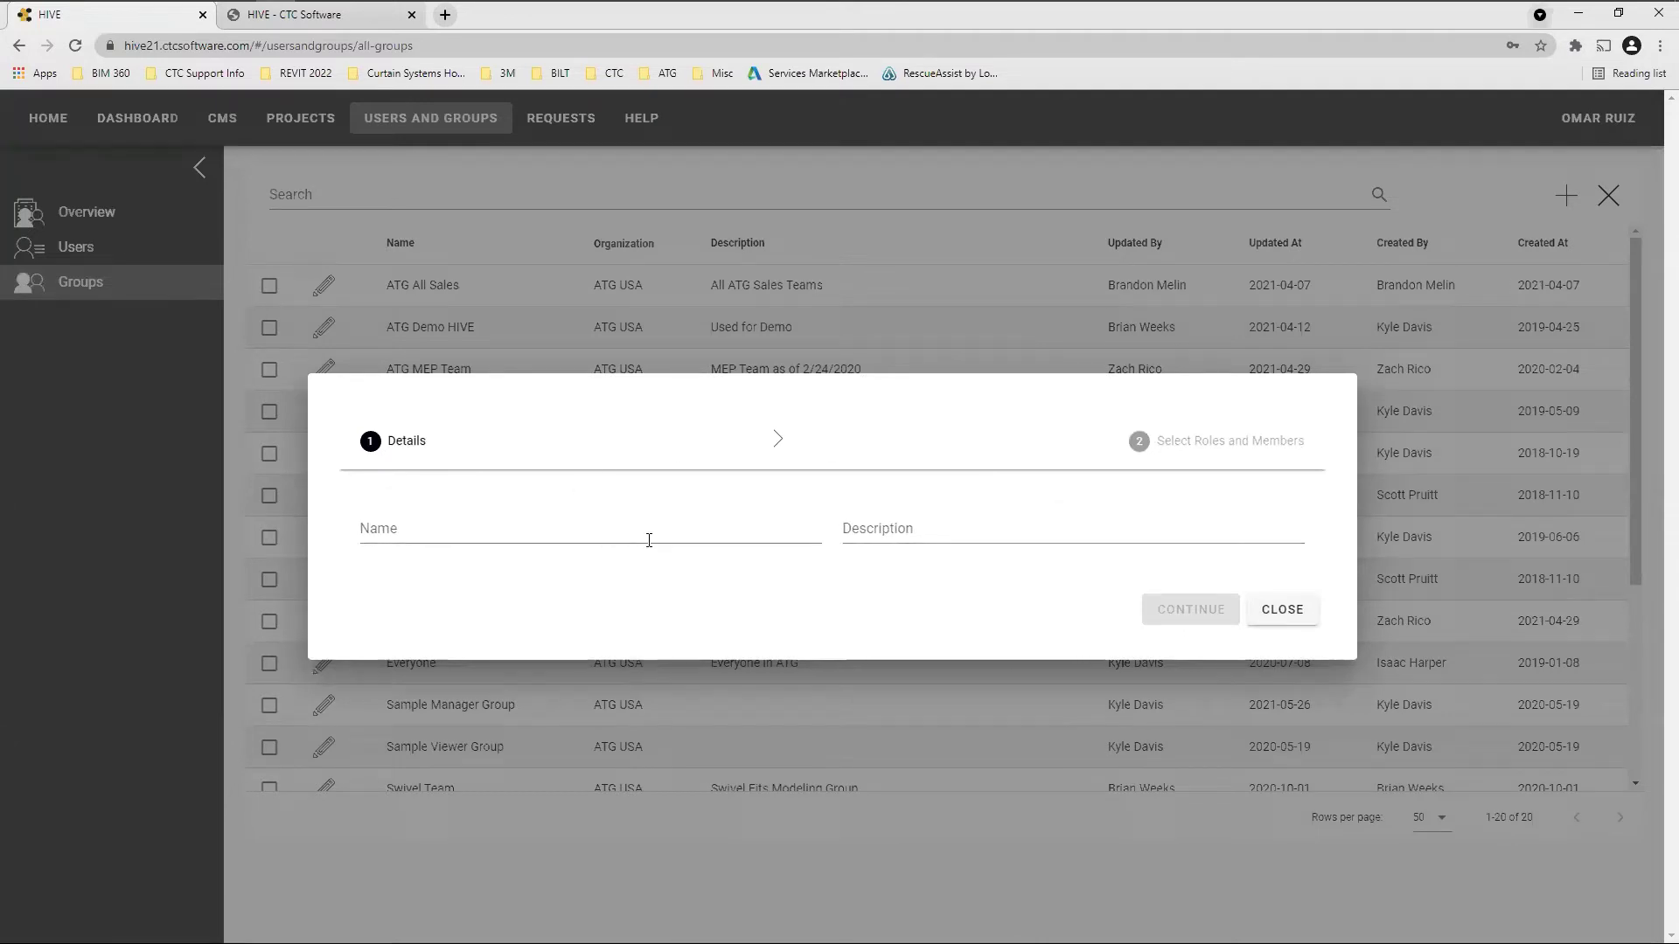
Name the new group 'HIVE 101 Test' with description 'Live' and continue
click(531, 533)
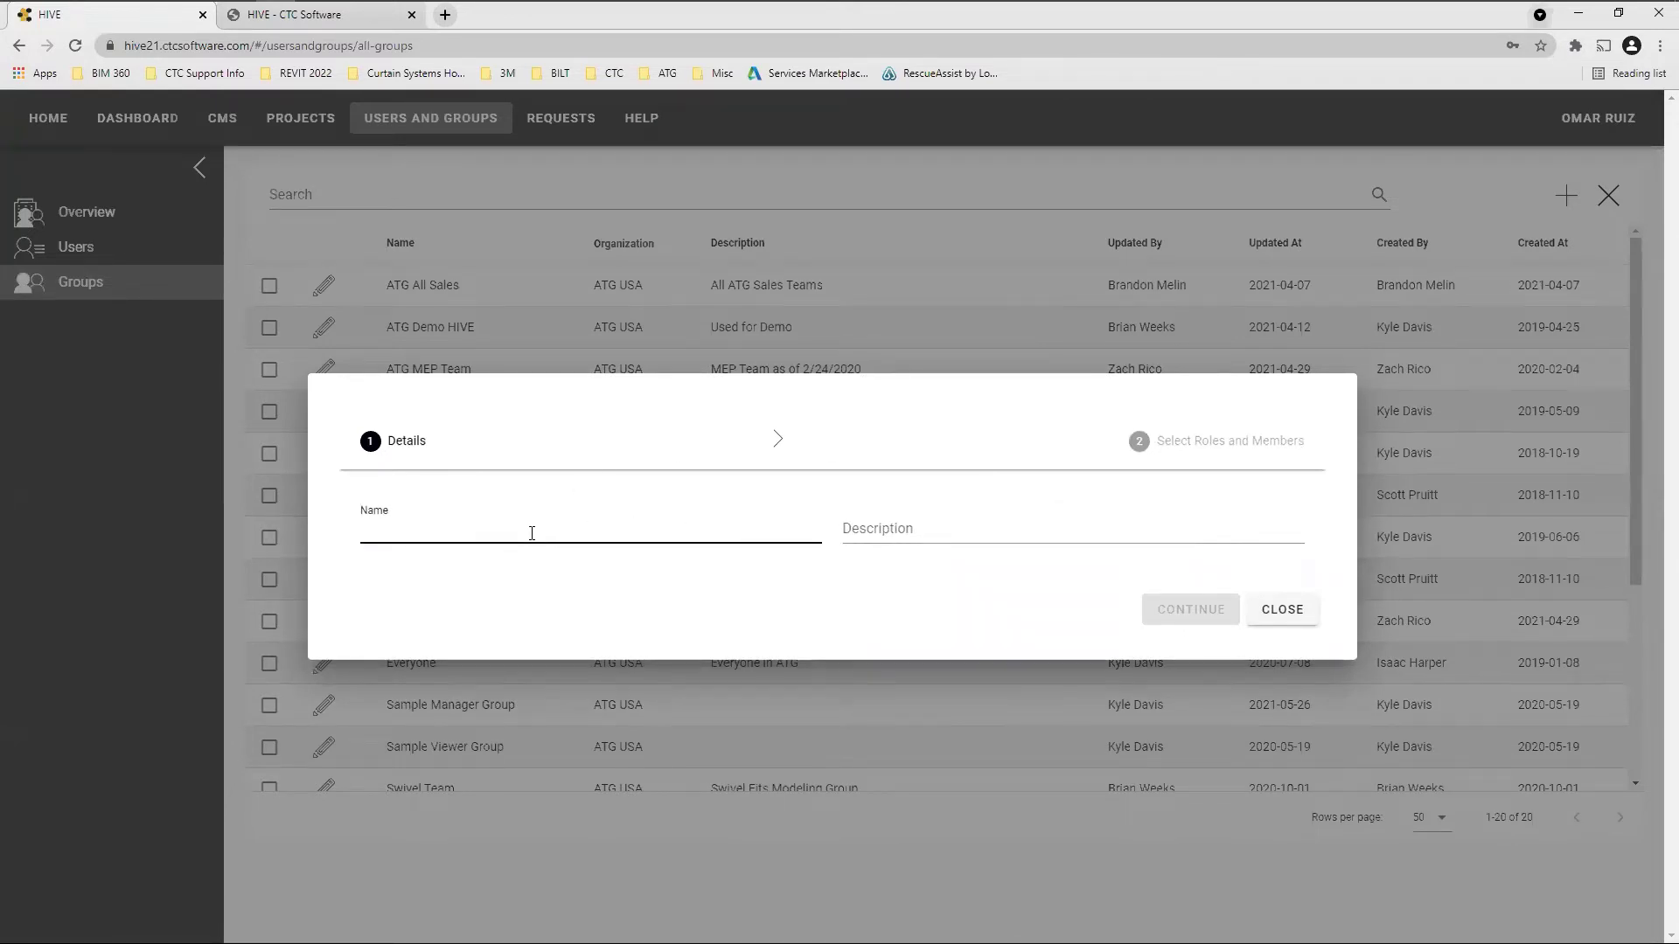
text(HIVE 101 Test)
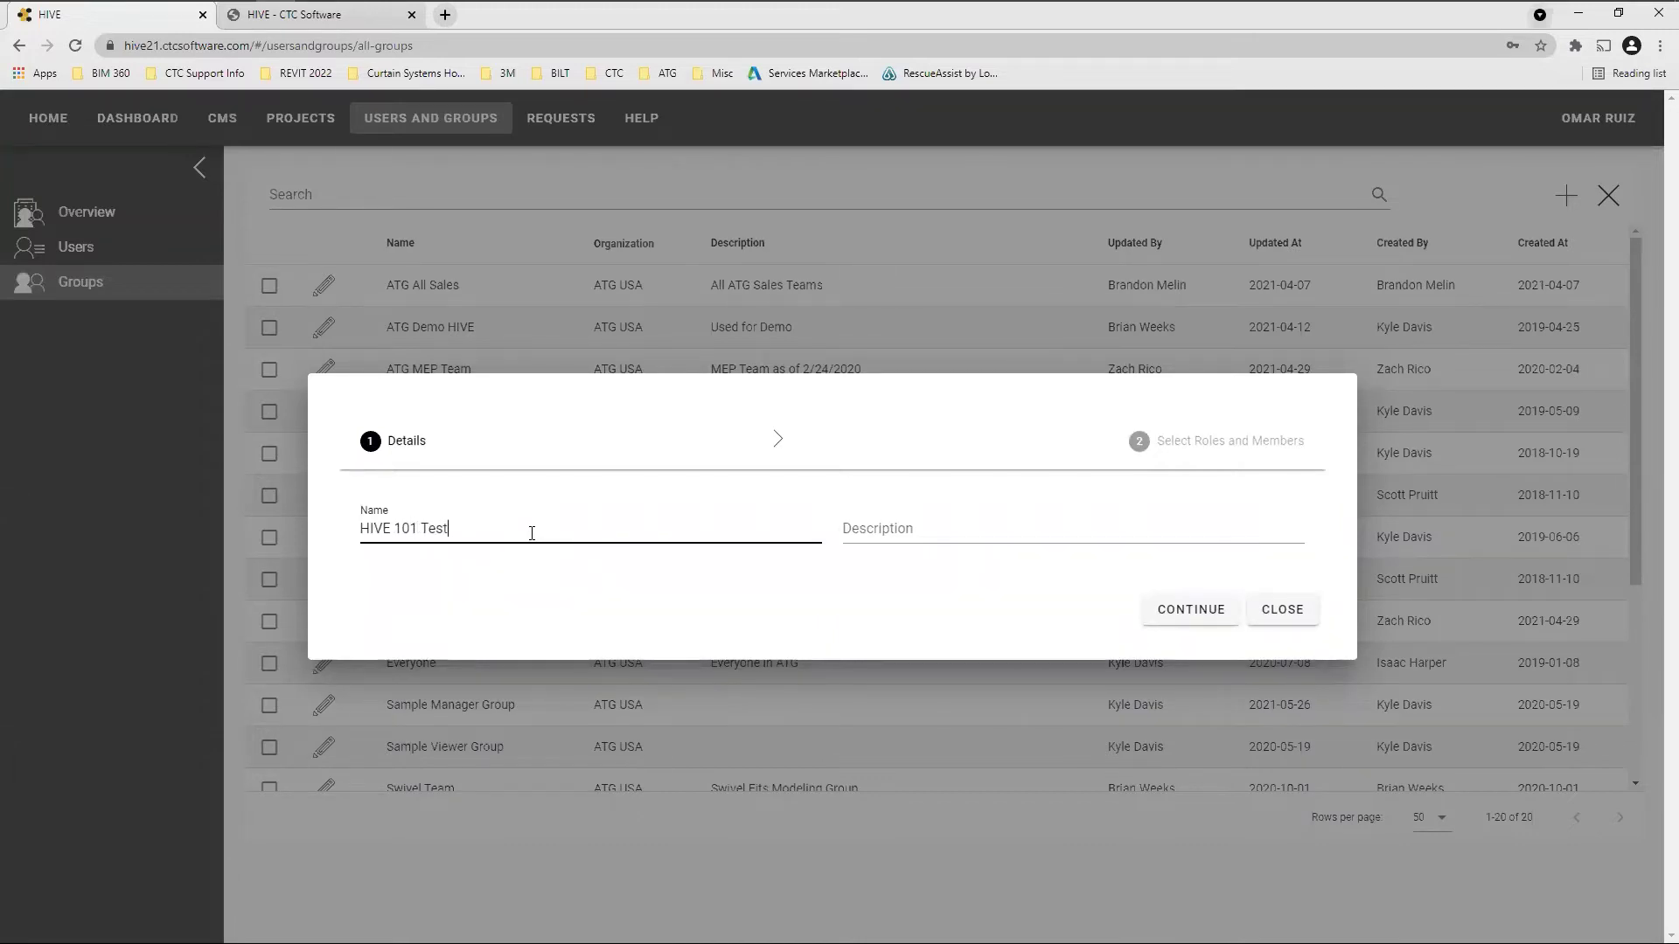
click(1121, 537)
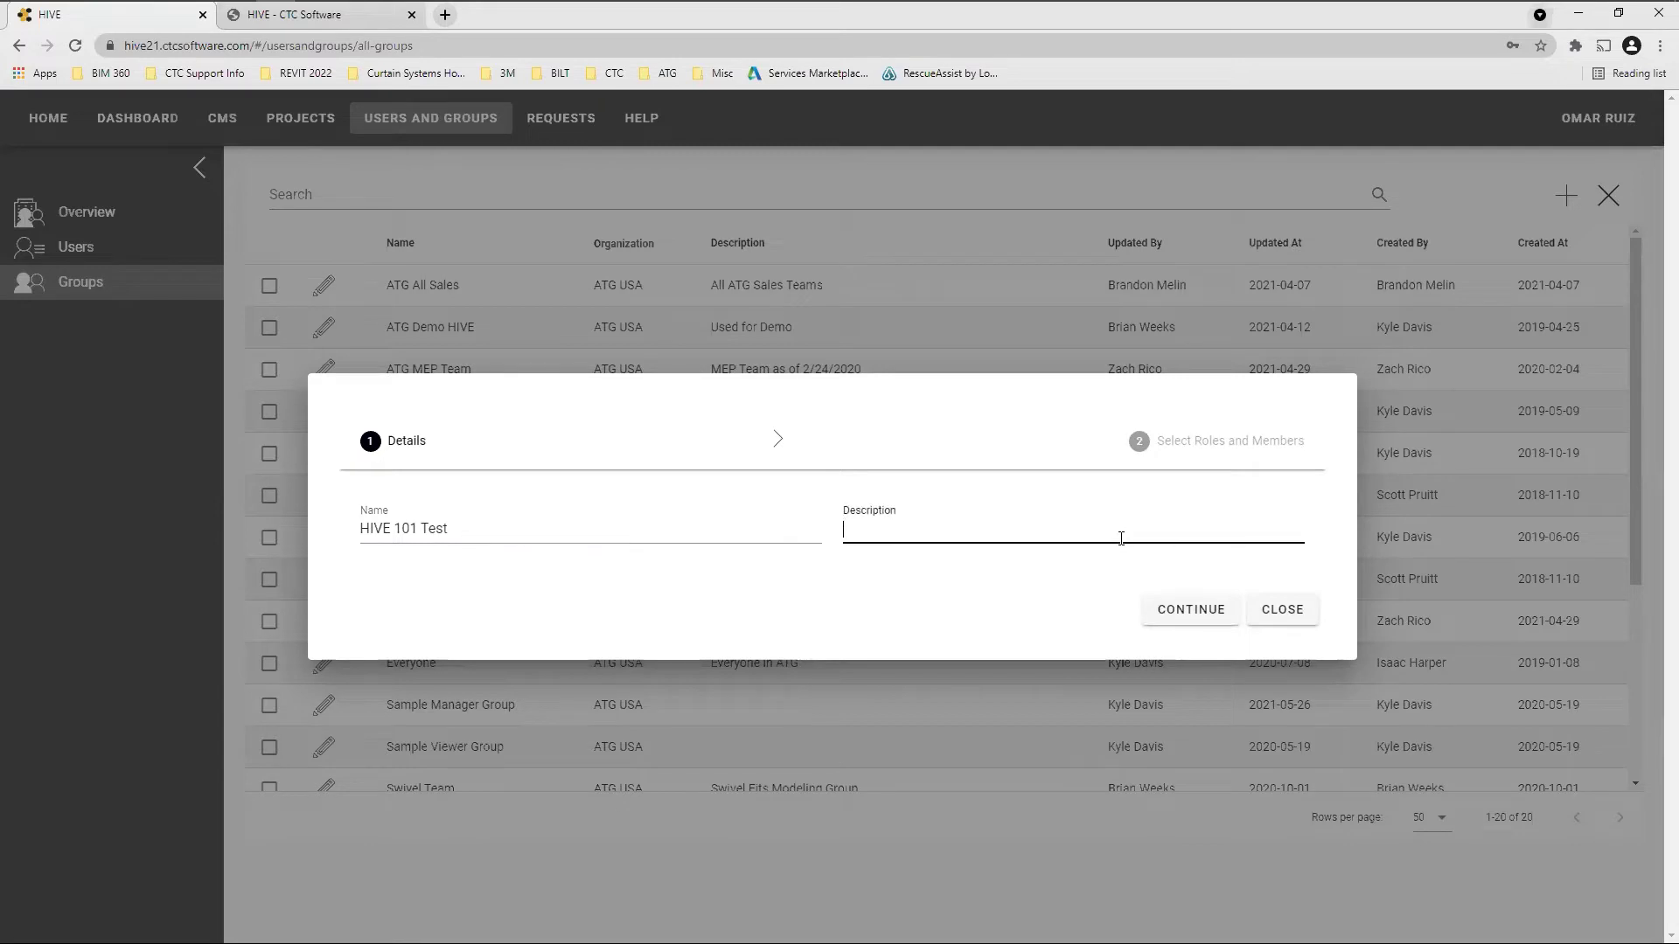
text(Live)
click(1191, 606)
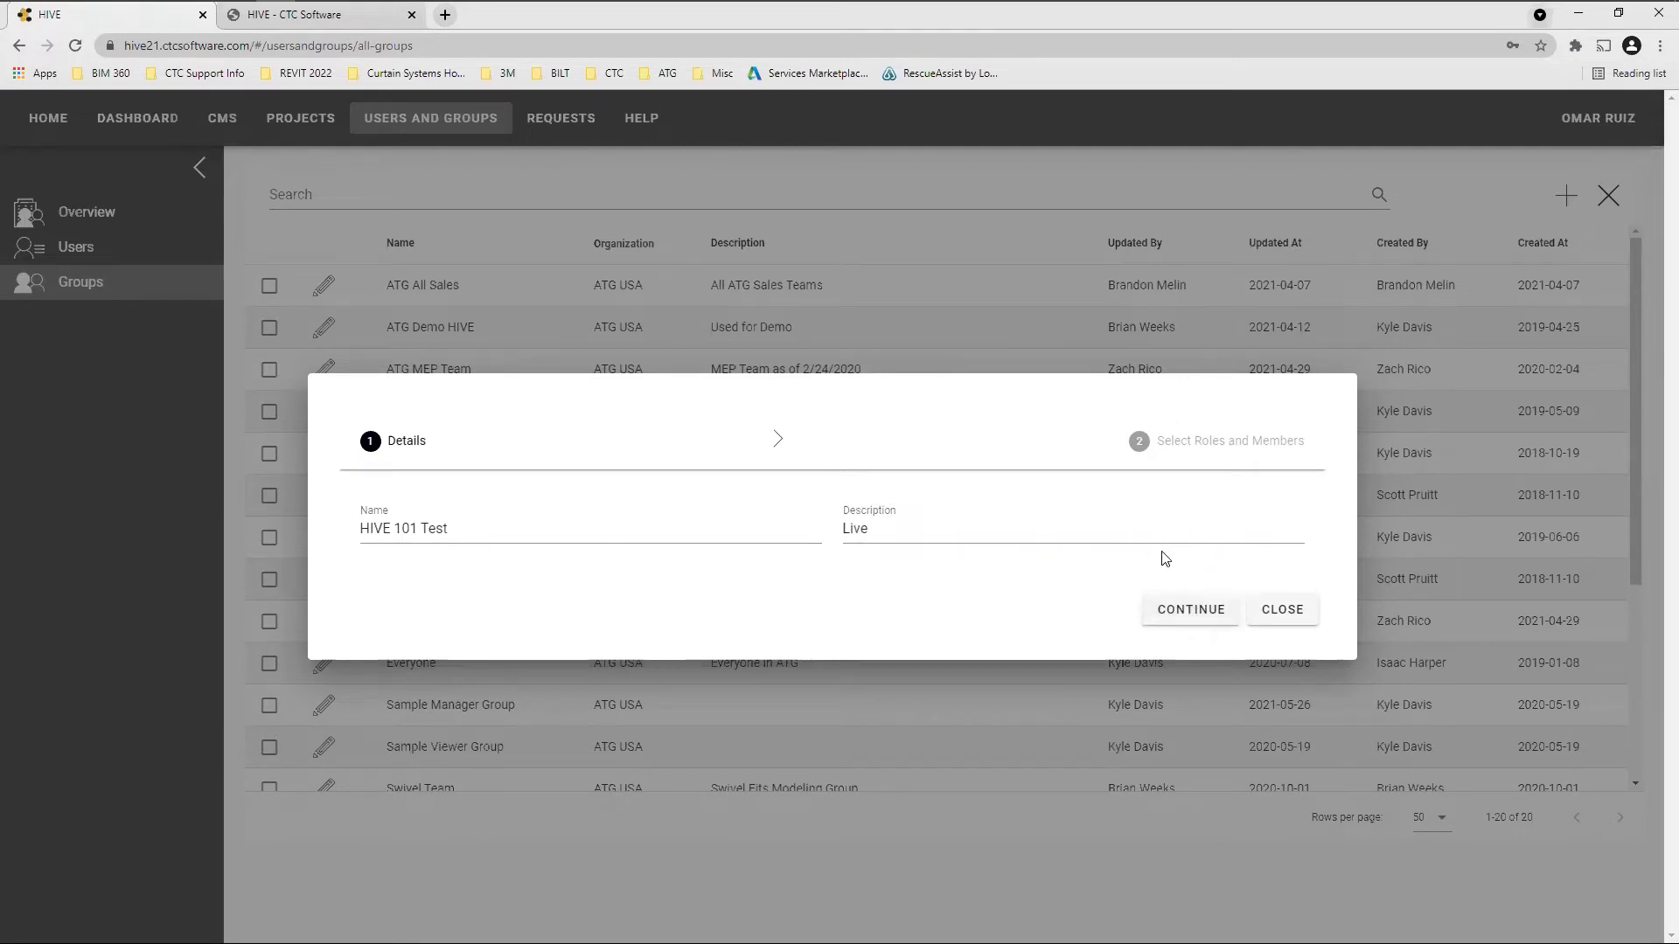
Advance to the Roles and Members step and browse the Members dropdown list
click(1203, 607)
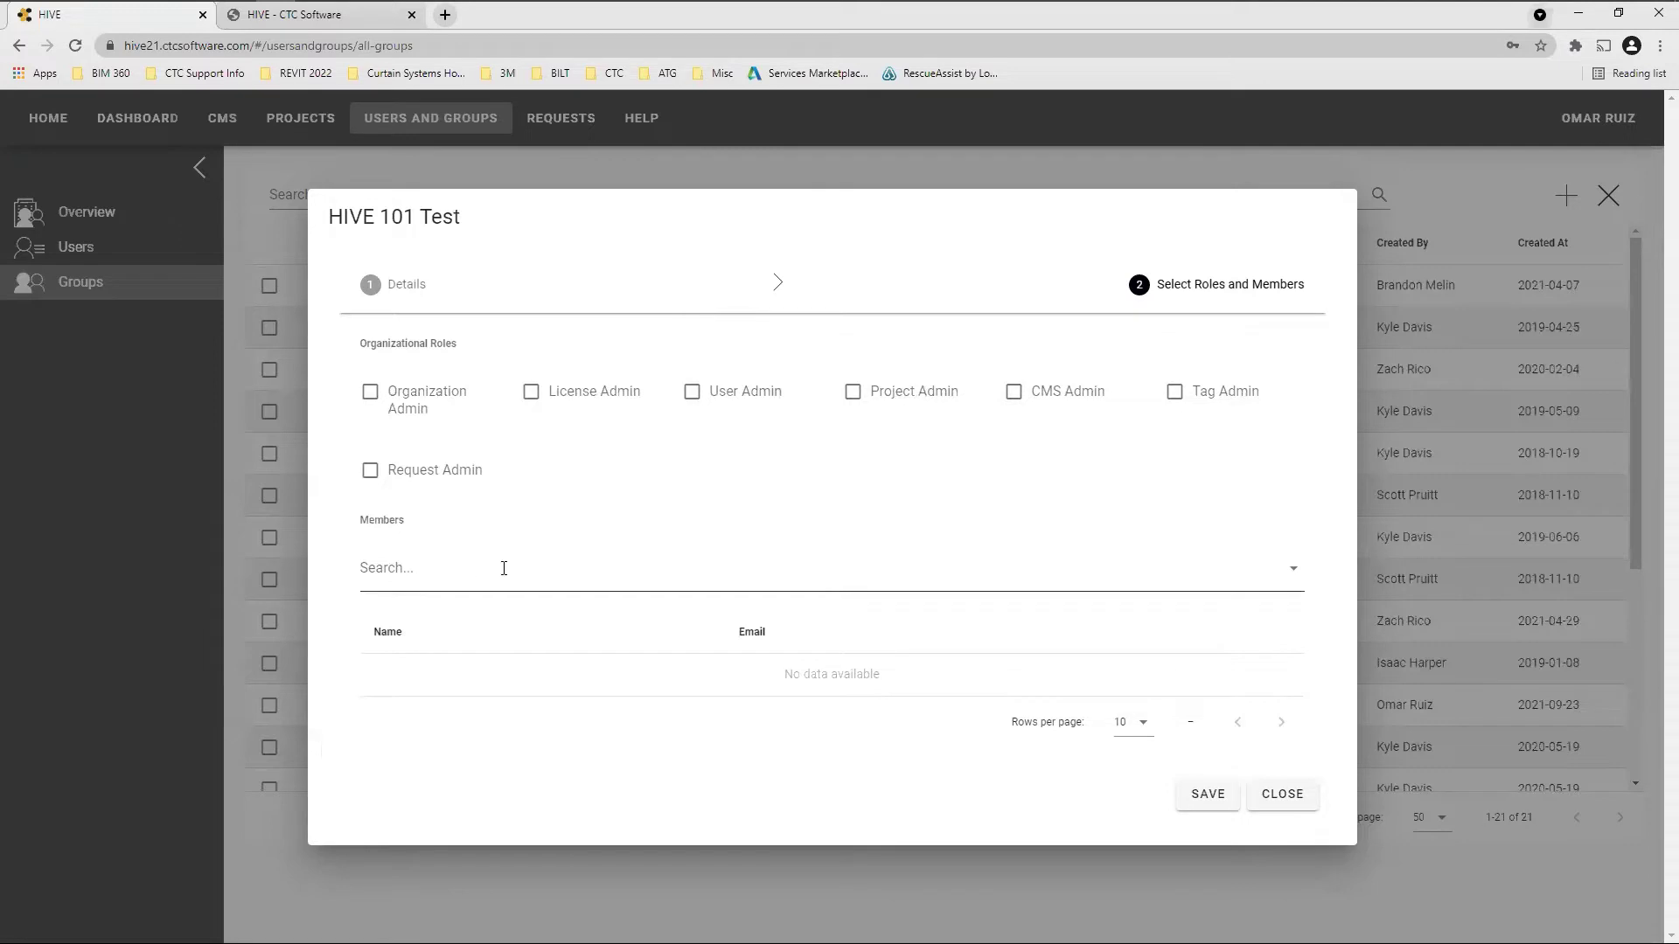
click(1297, 567)
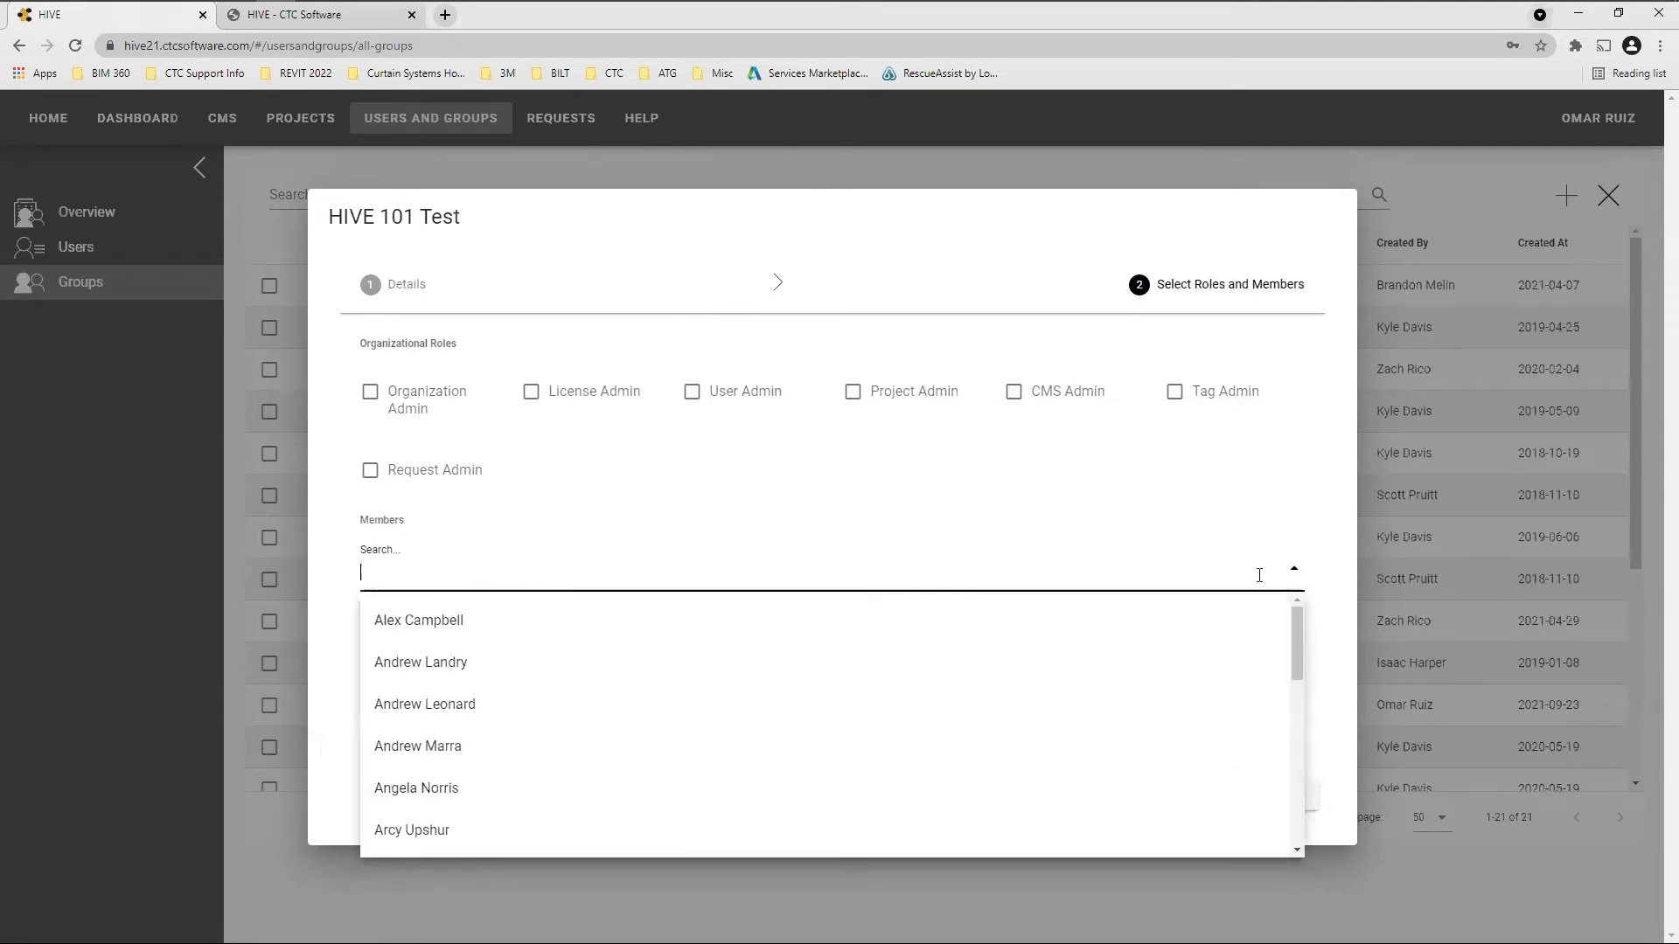
scroll(824, 712, down, 10)
scroll(830, 715, down, 5)
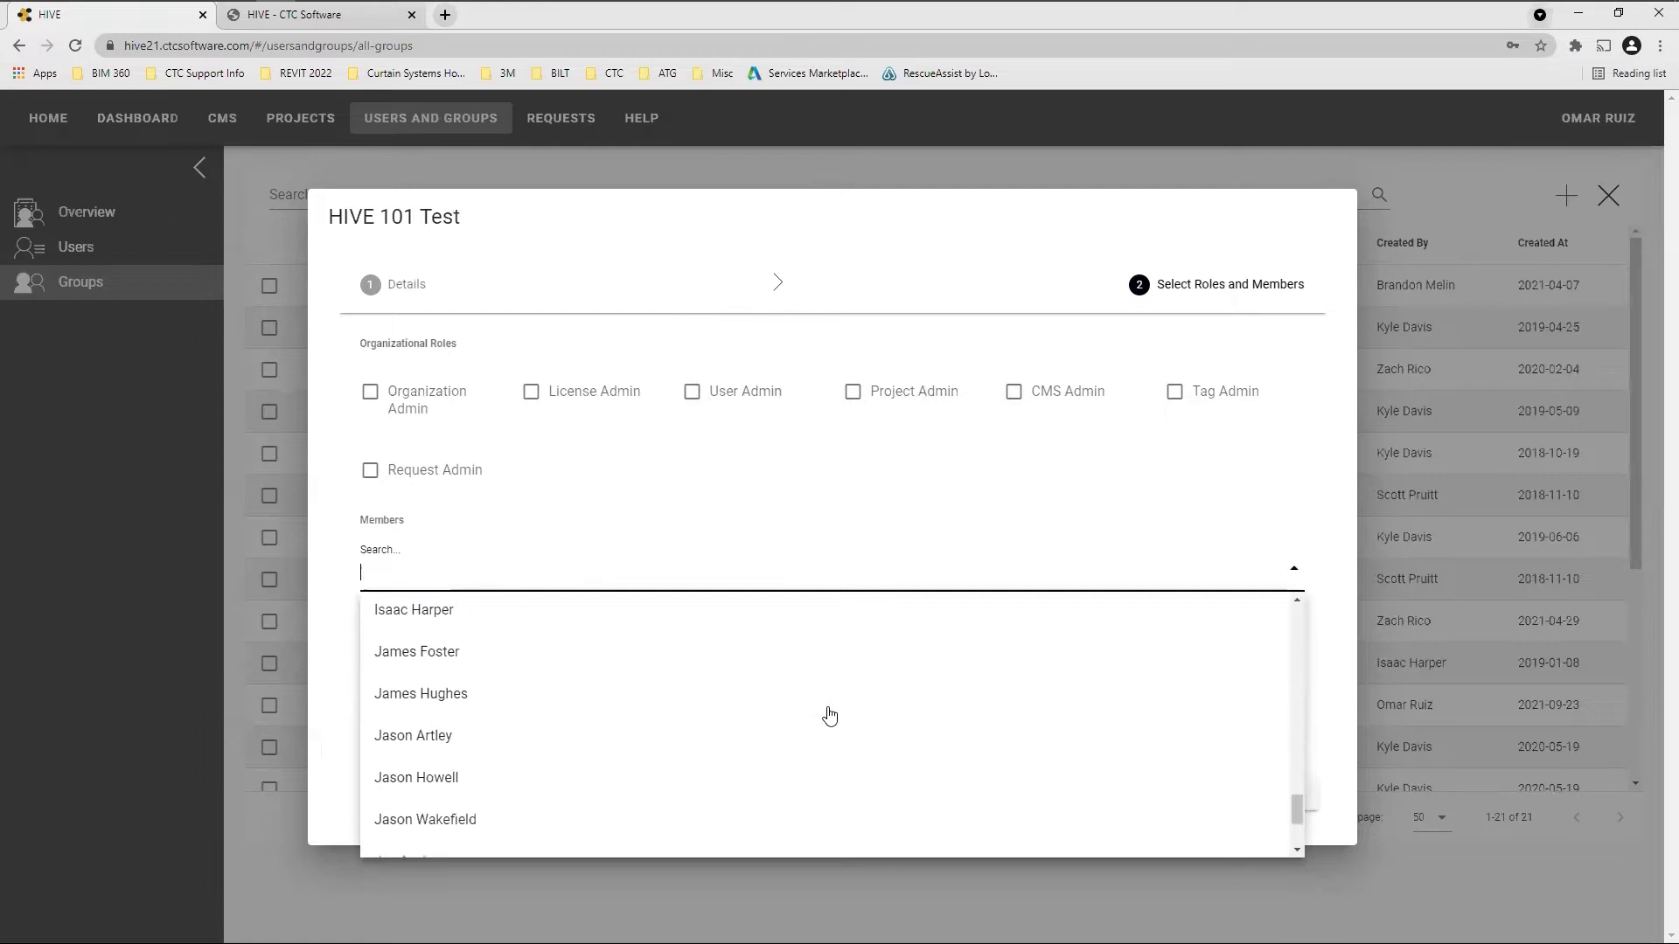
scroll(829, 715, up, 15)
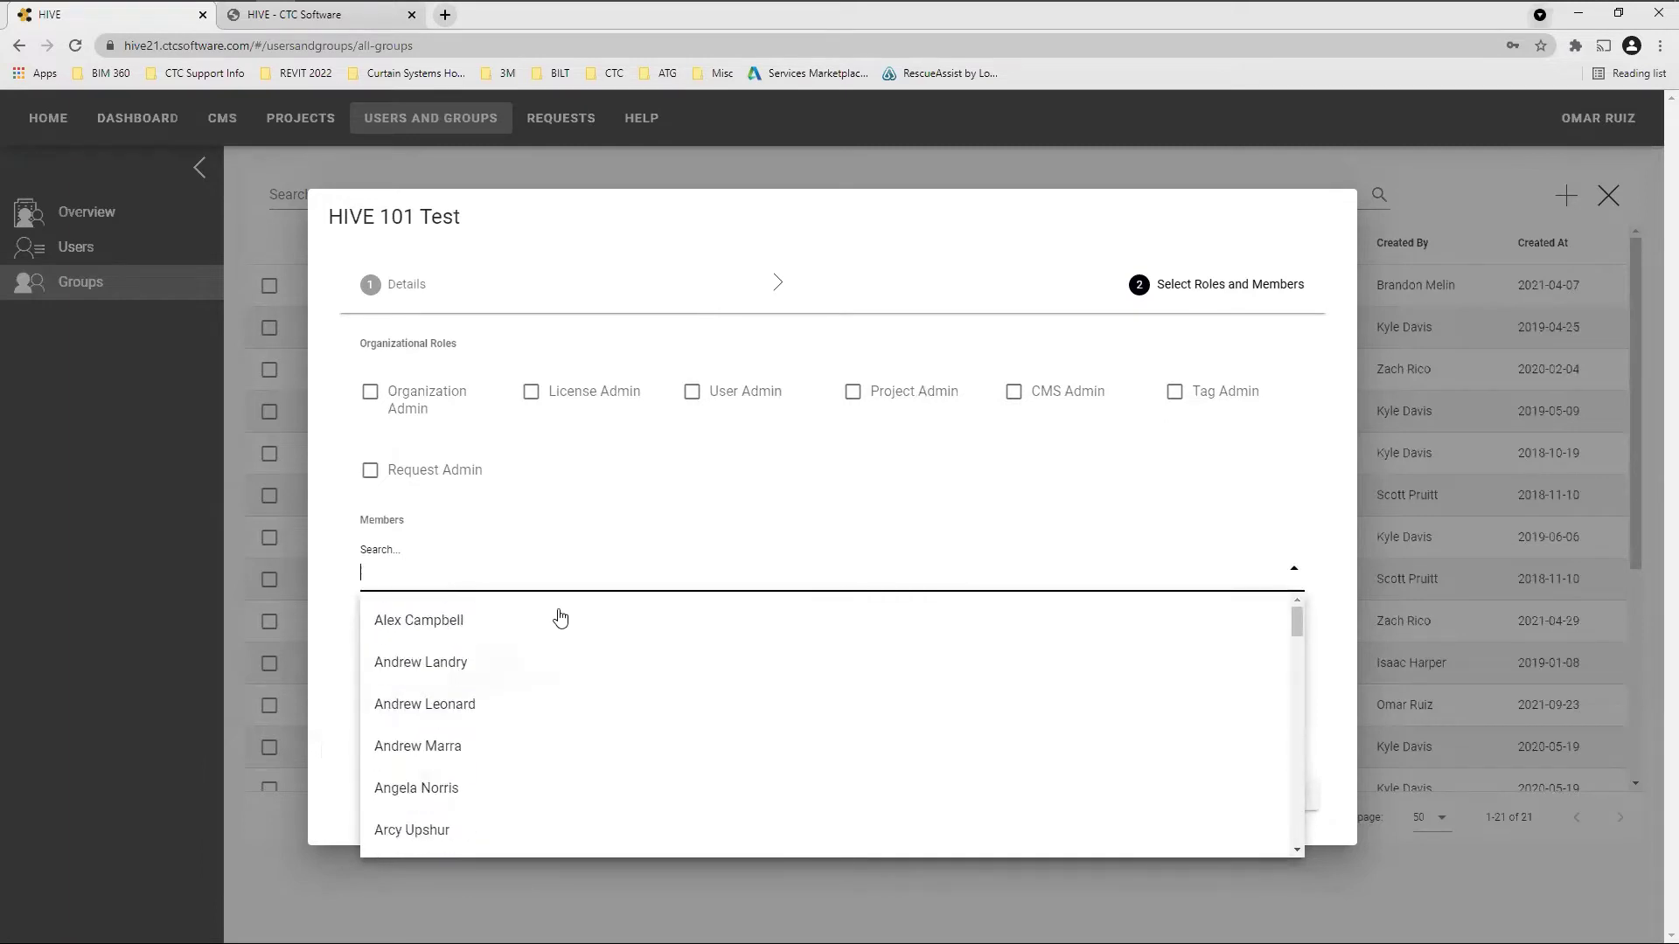
Search the member list for a user by name and add the match as the only member
click(570, 575)
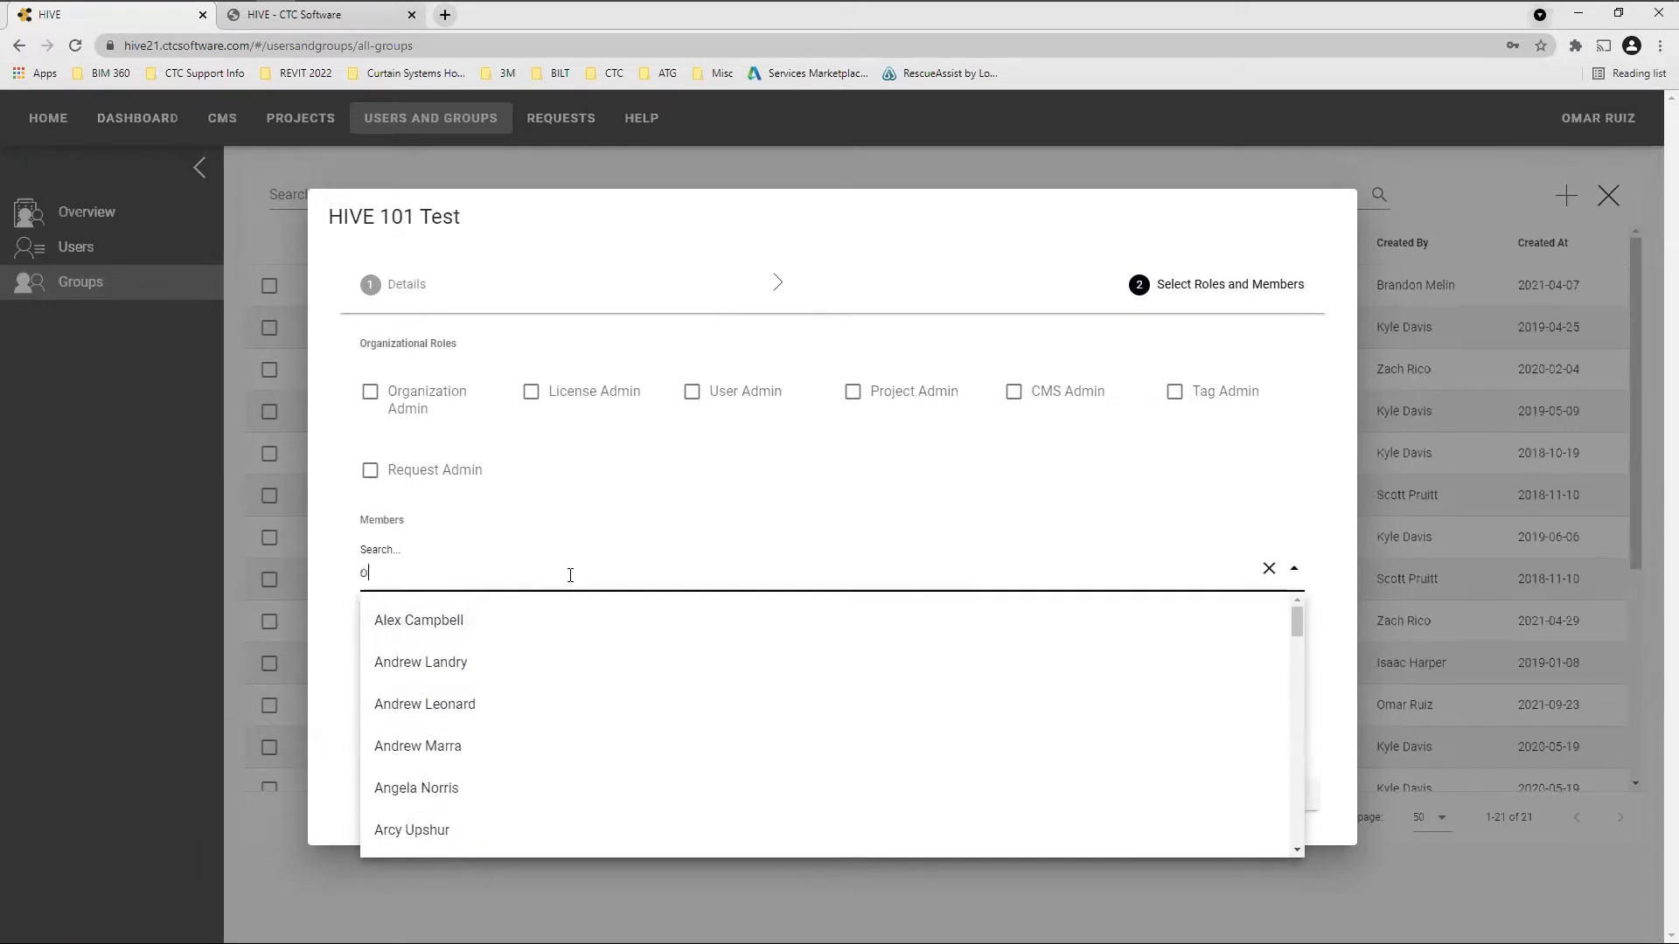
text(omar)
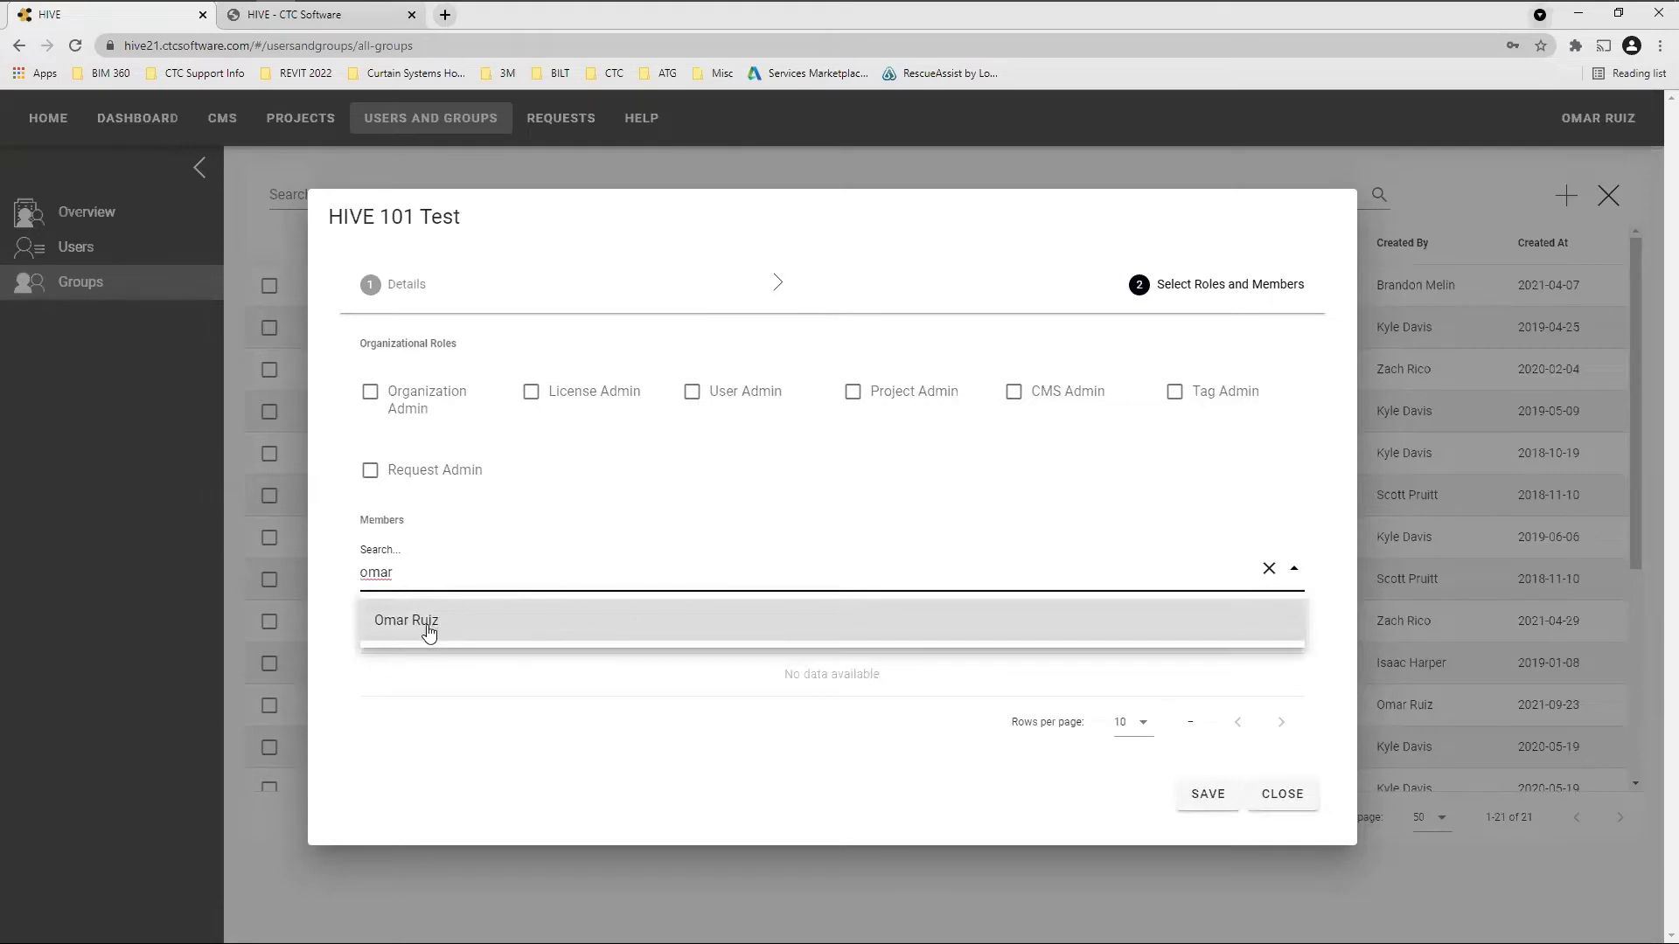
click(429, 628)
click(612, 531)
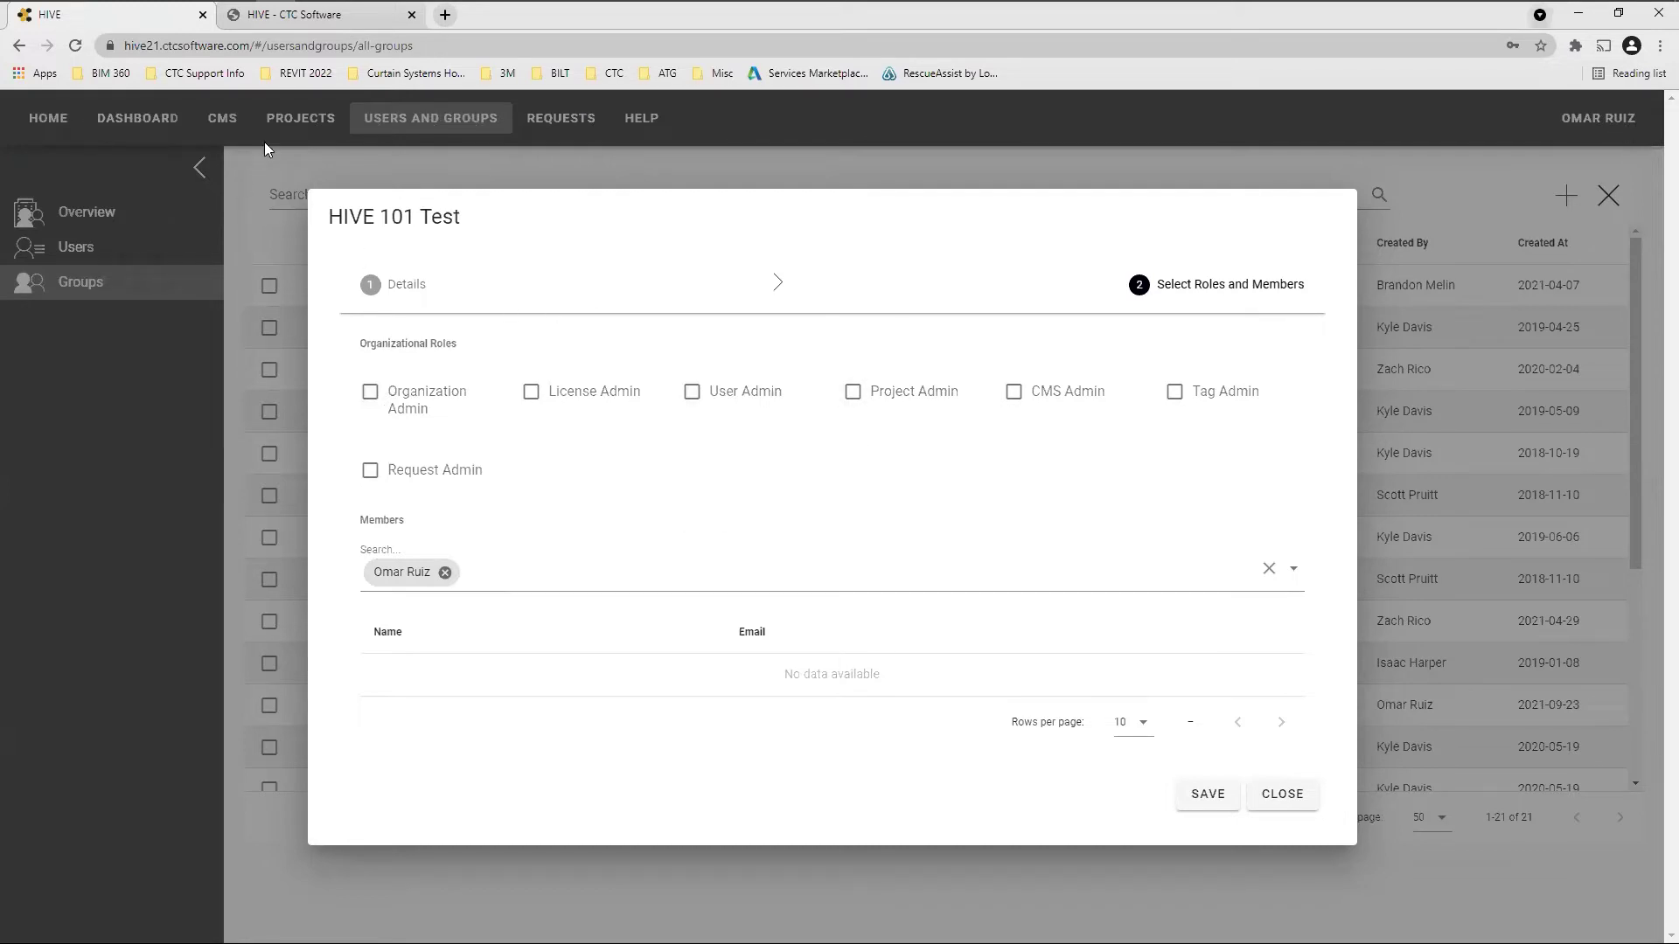
key(ctrl)
key(ctrl)
click(1215, 400)
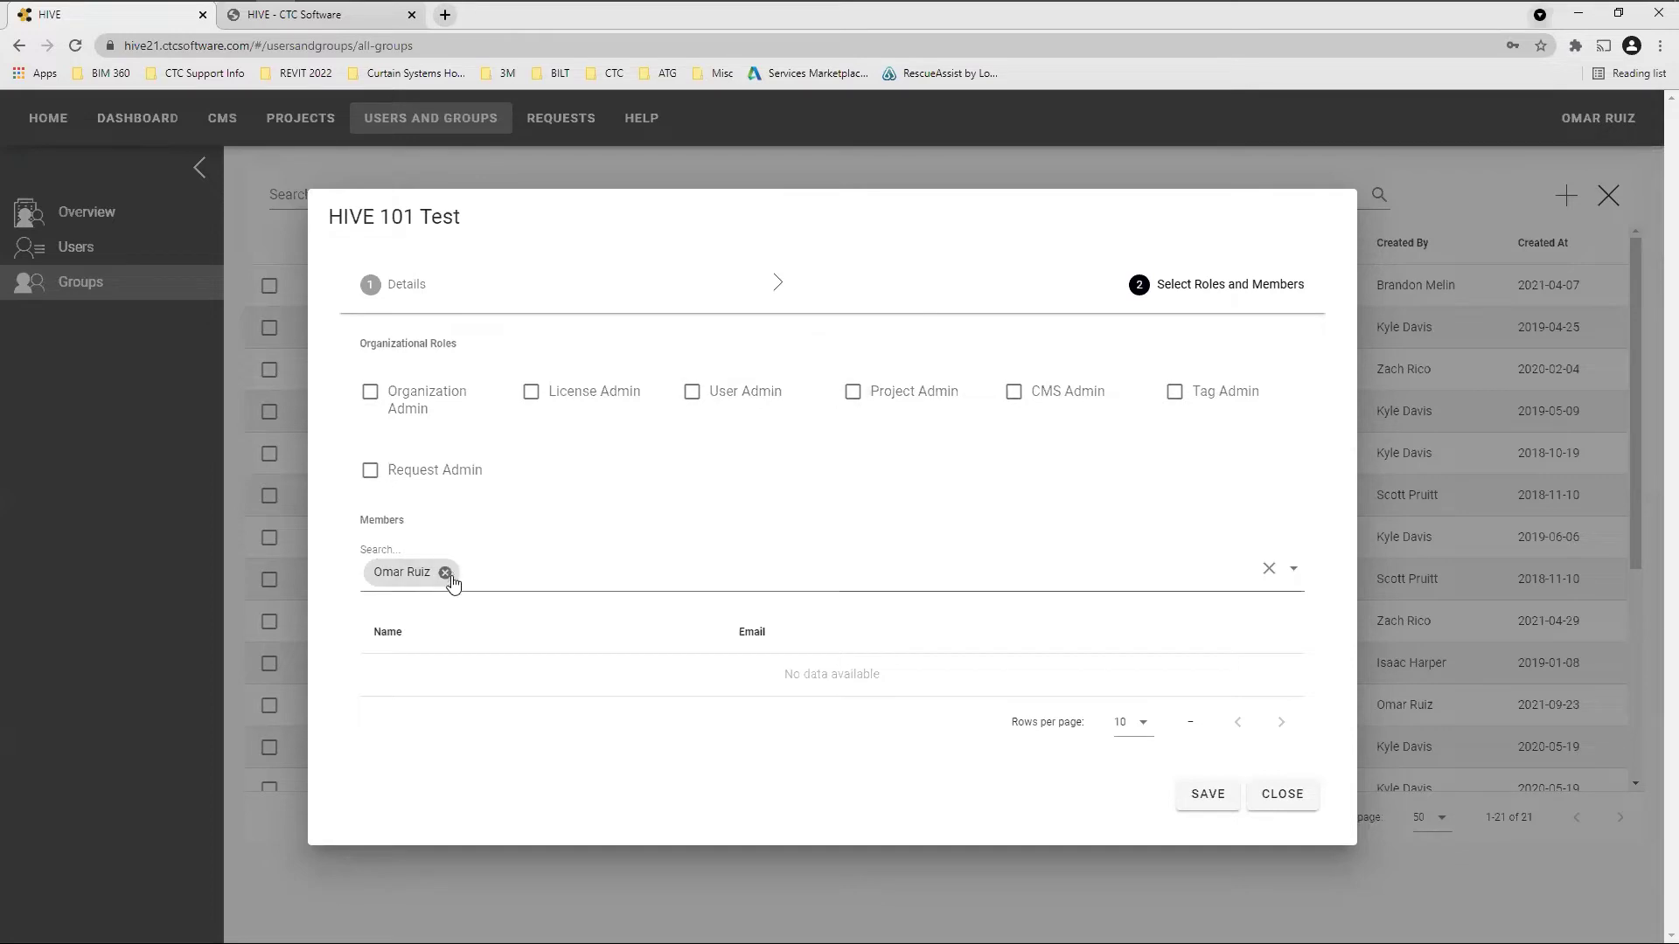
Save the HIVE 101 Test group with its member and close the Success dialog
click(1210, 798)
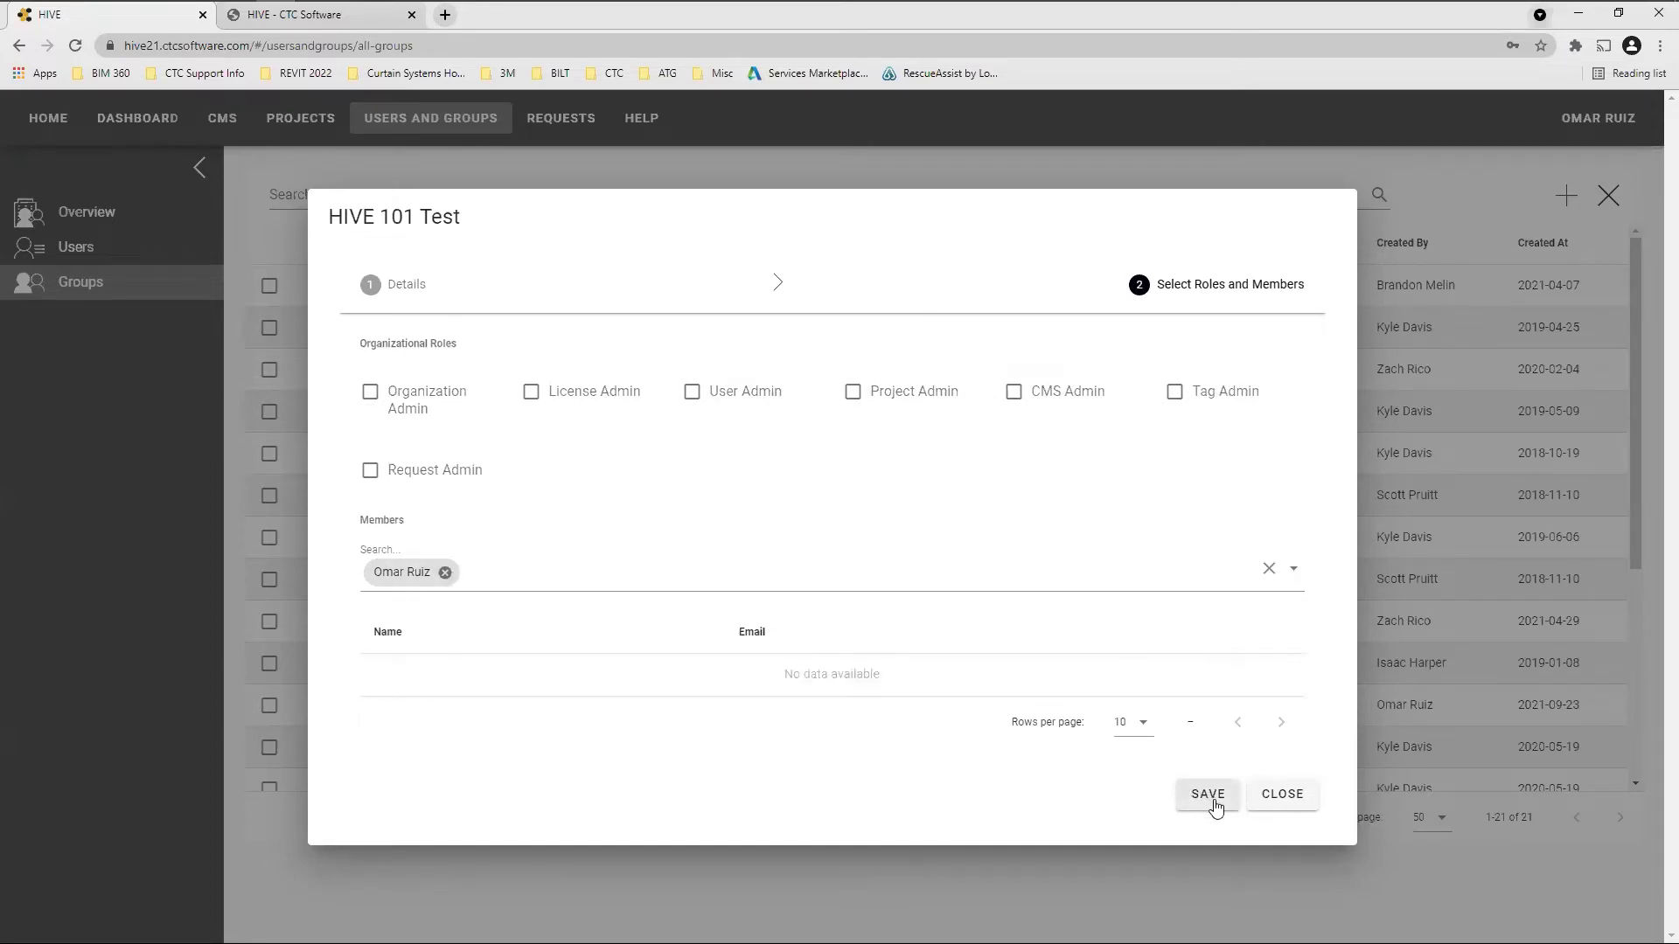
click(1215, 806)
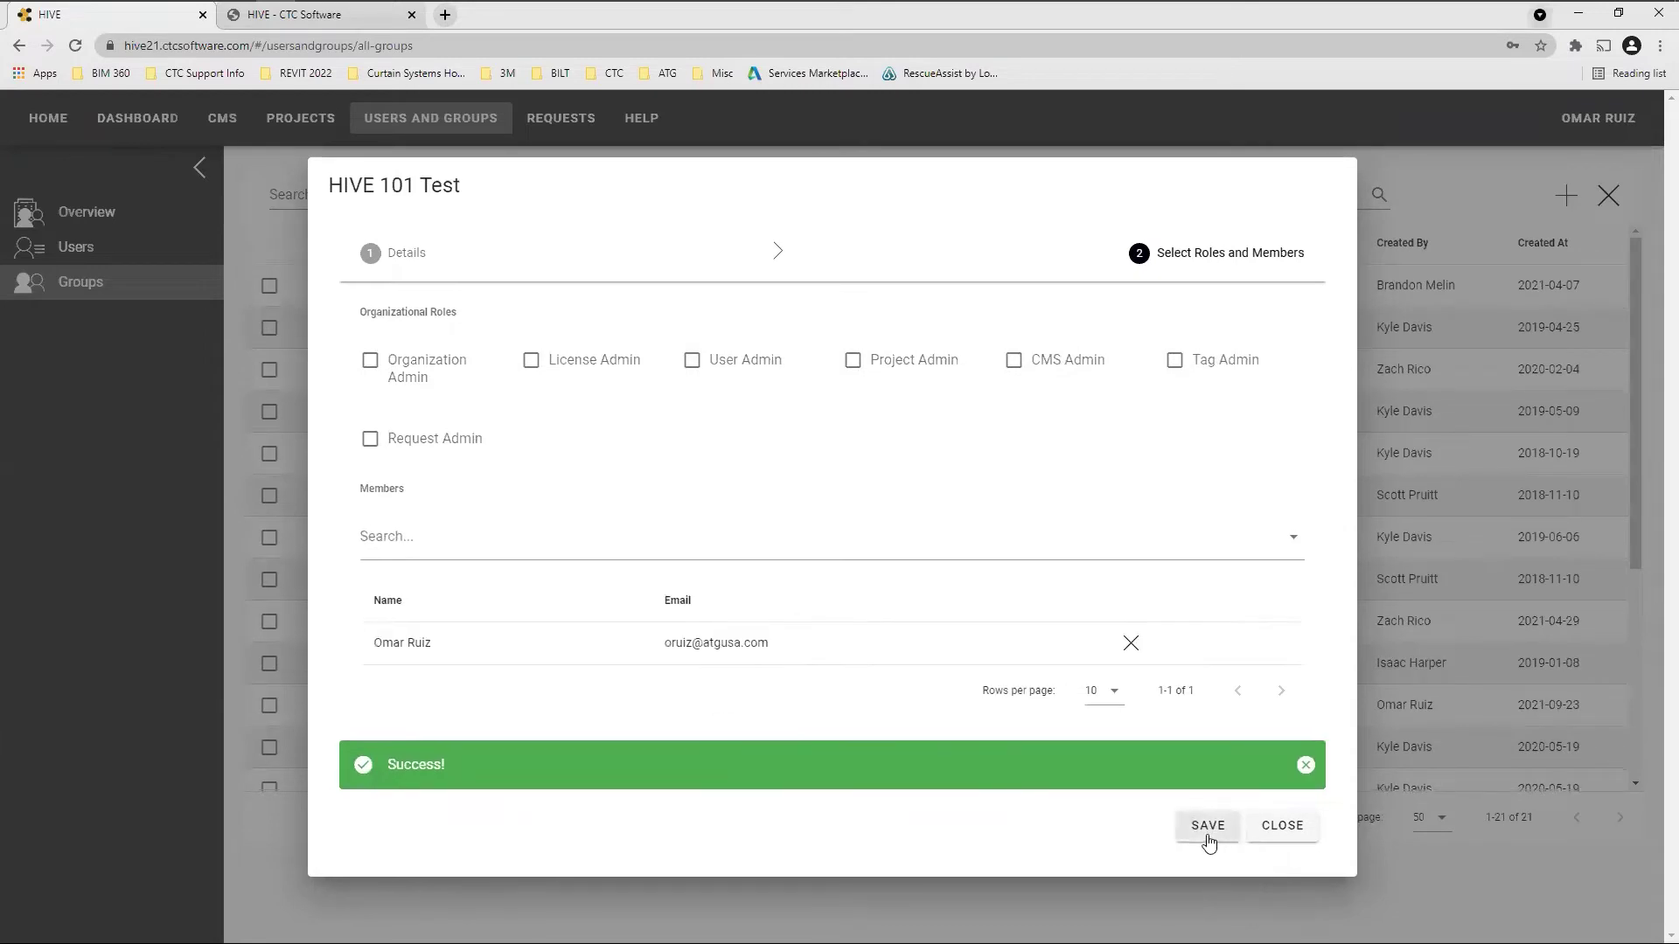
click(1262, 827)
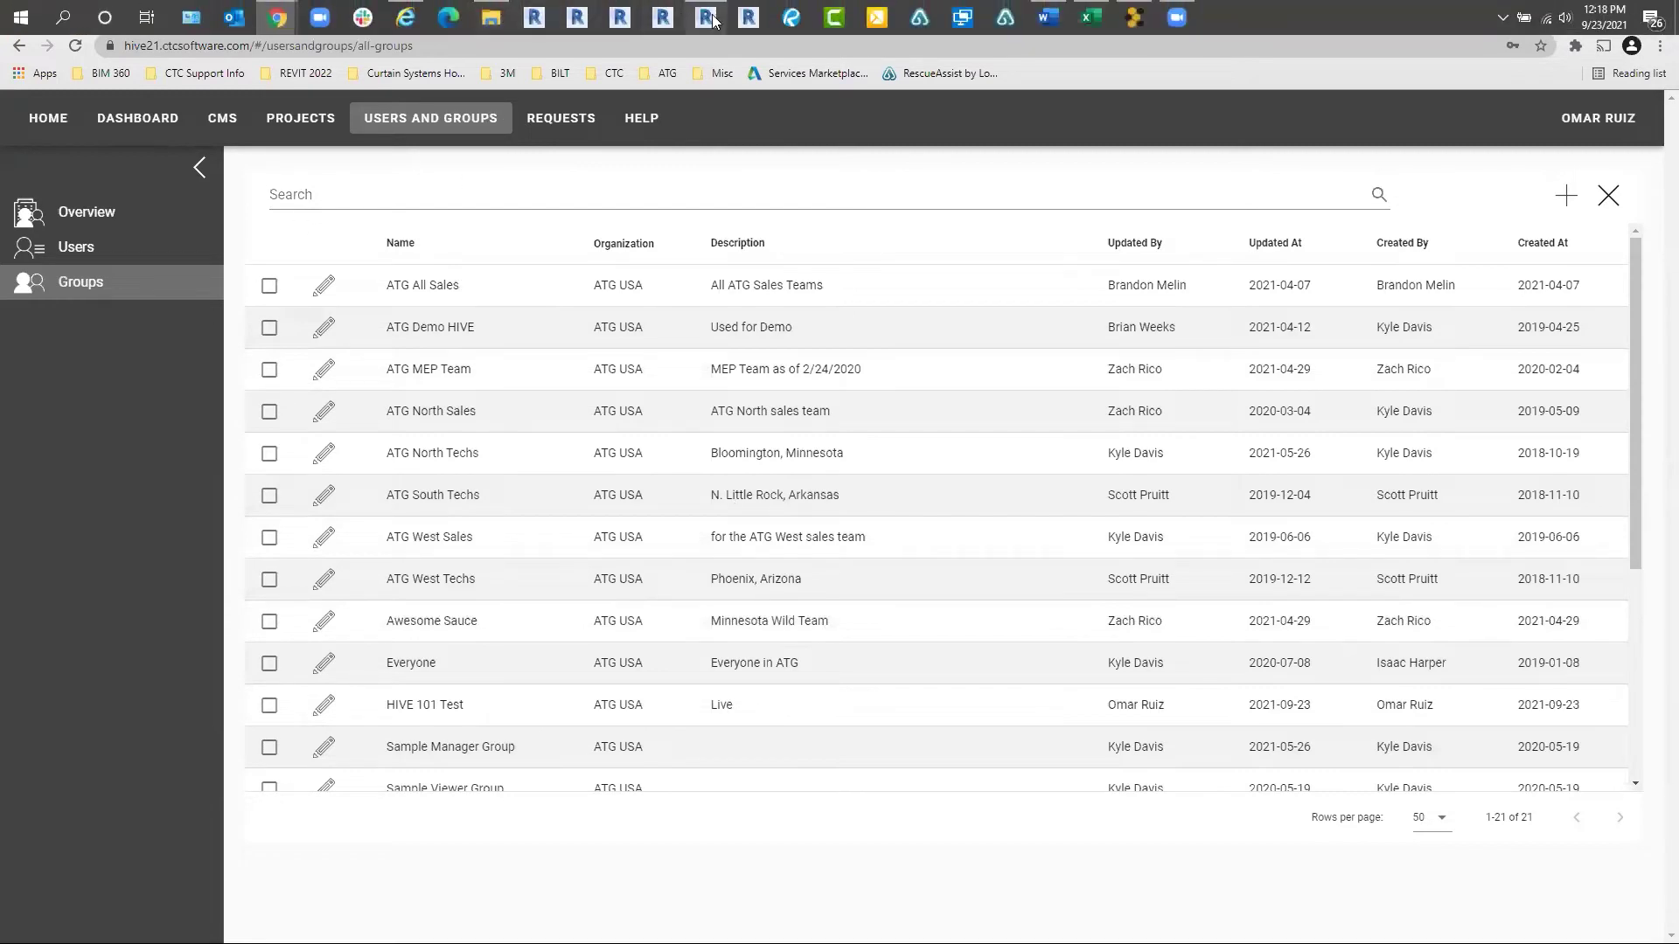
In Revit, step through drafting views 06–08 to Libraries, then return to the HIVE browser
click(709, 20)
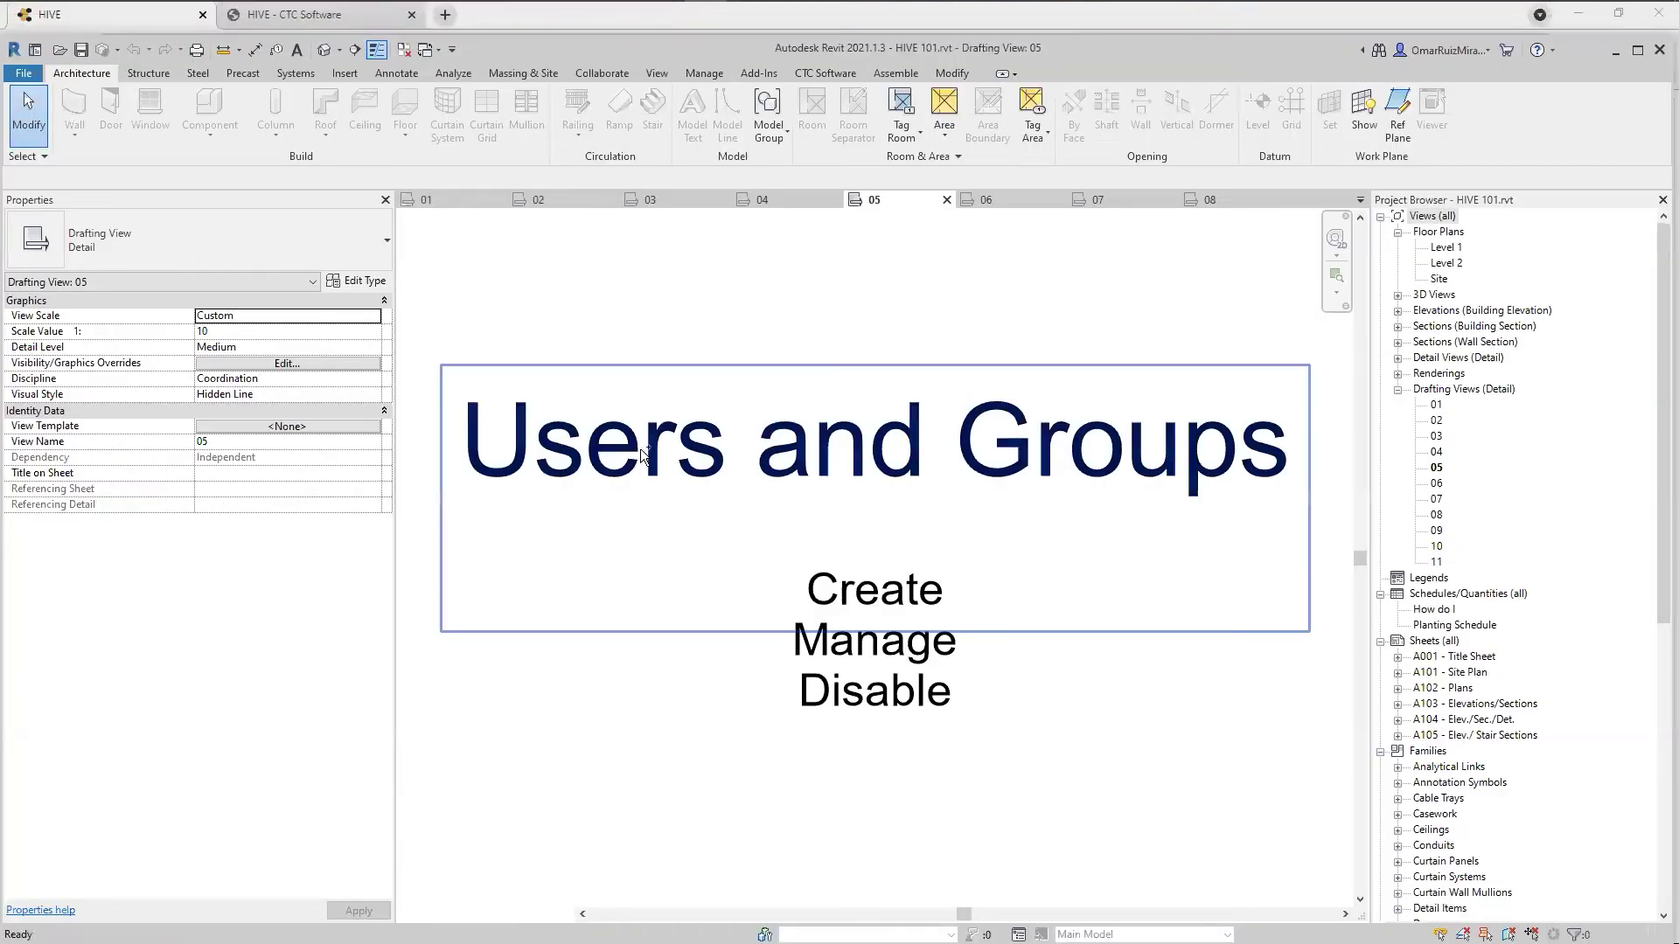
key(ctrl+Tab)
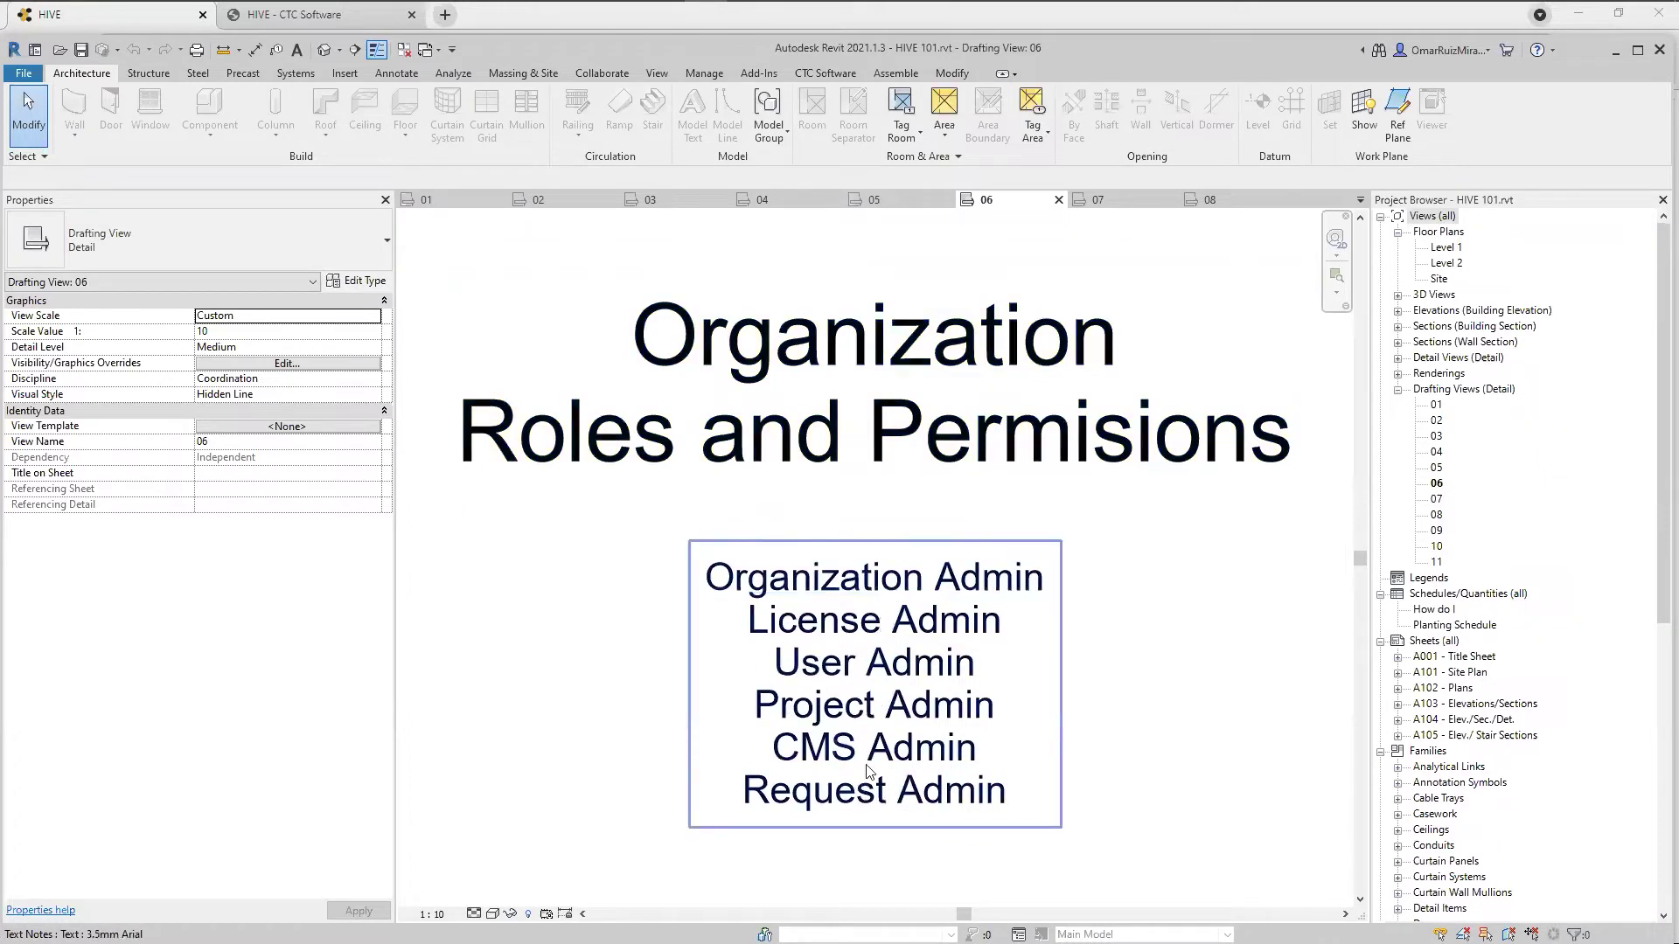
key(ctrl+Tab)
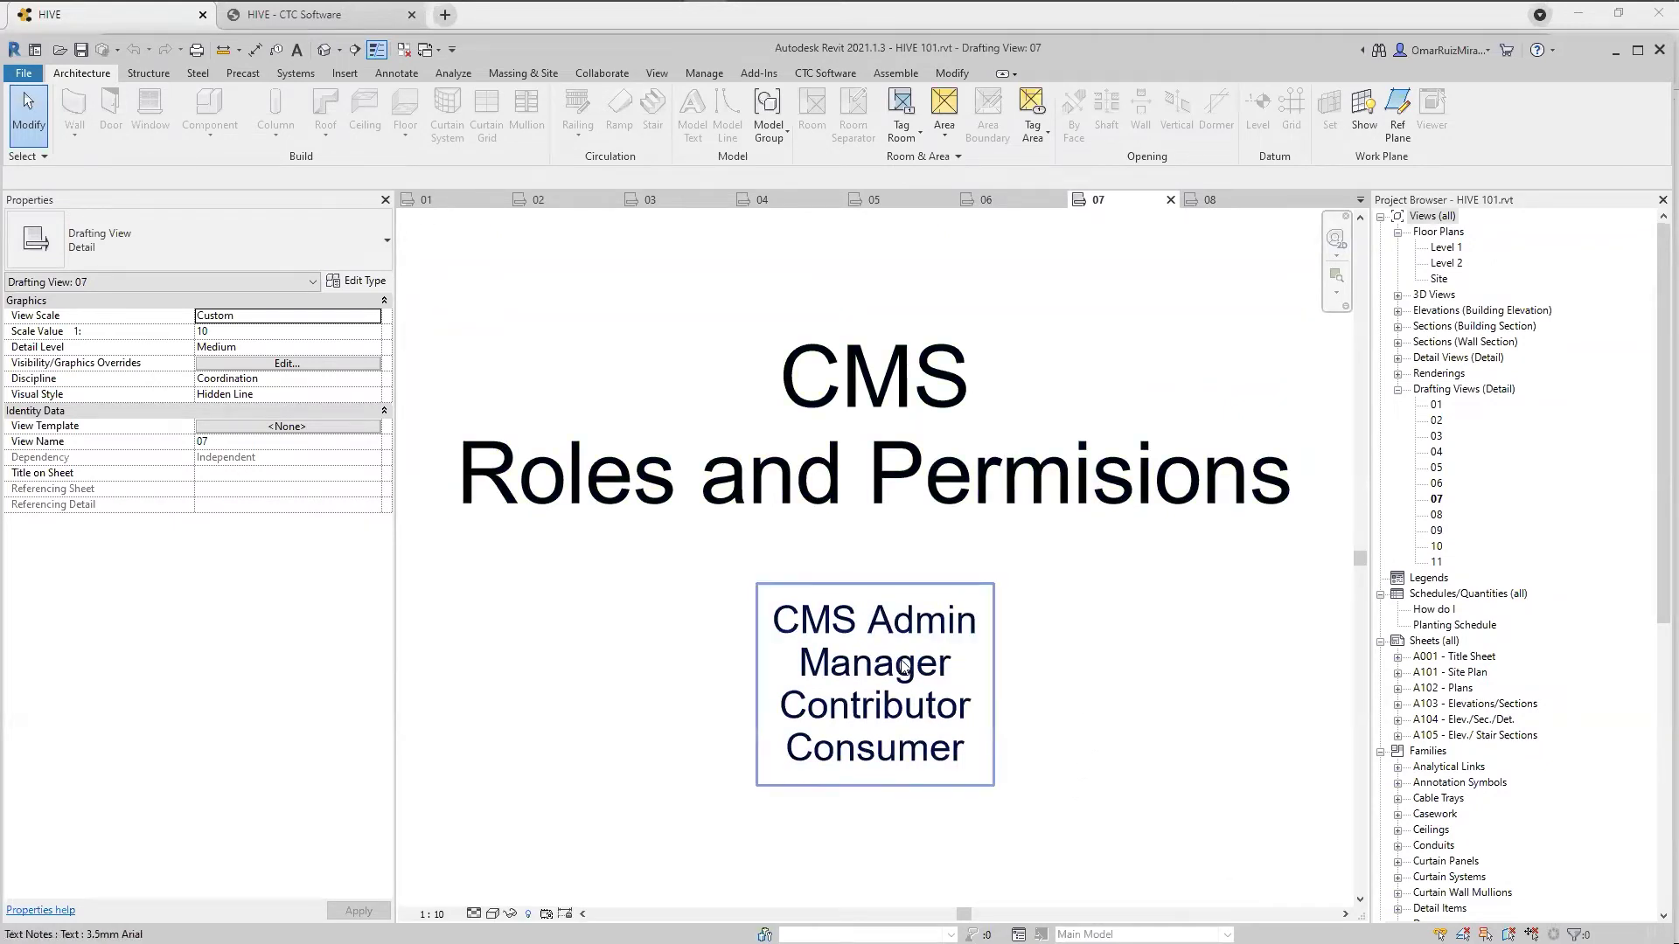
key(ctrl+Tab)
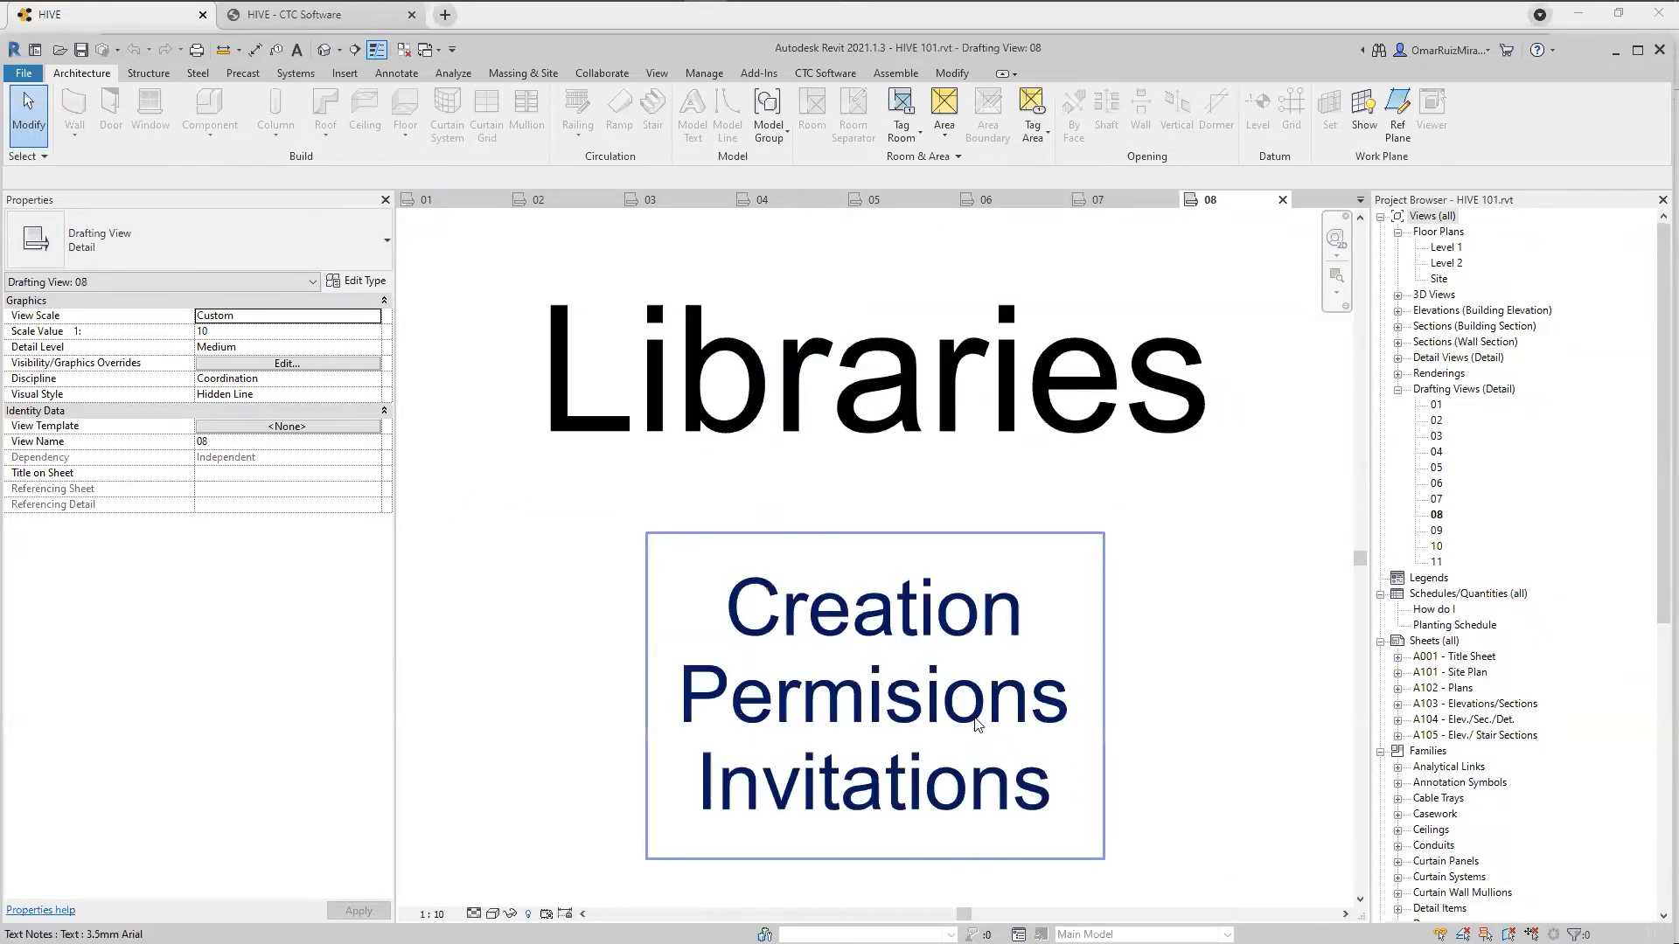
key(ctrl+shift+Tab)
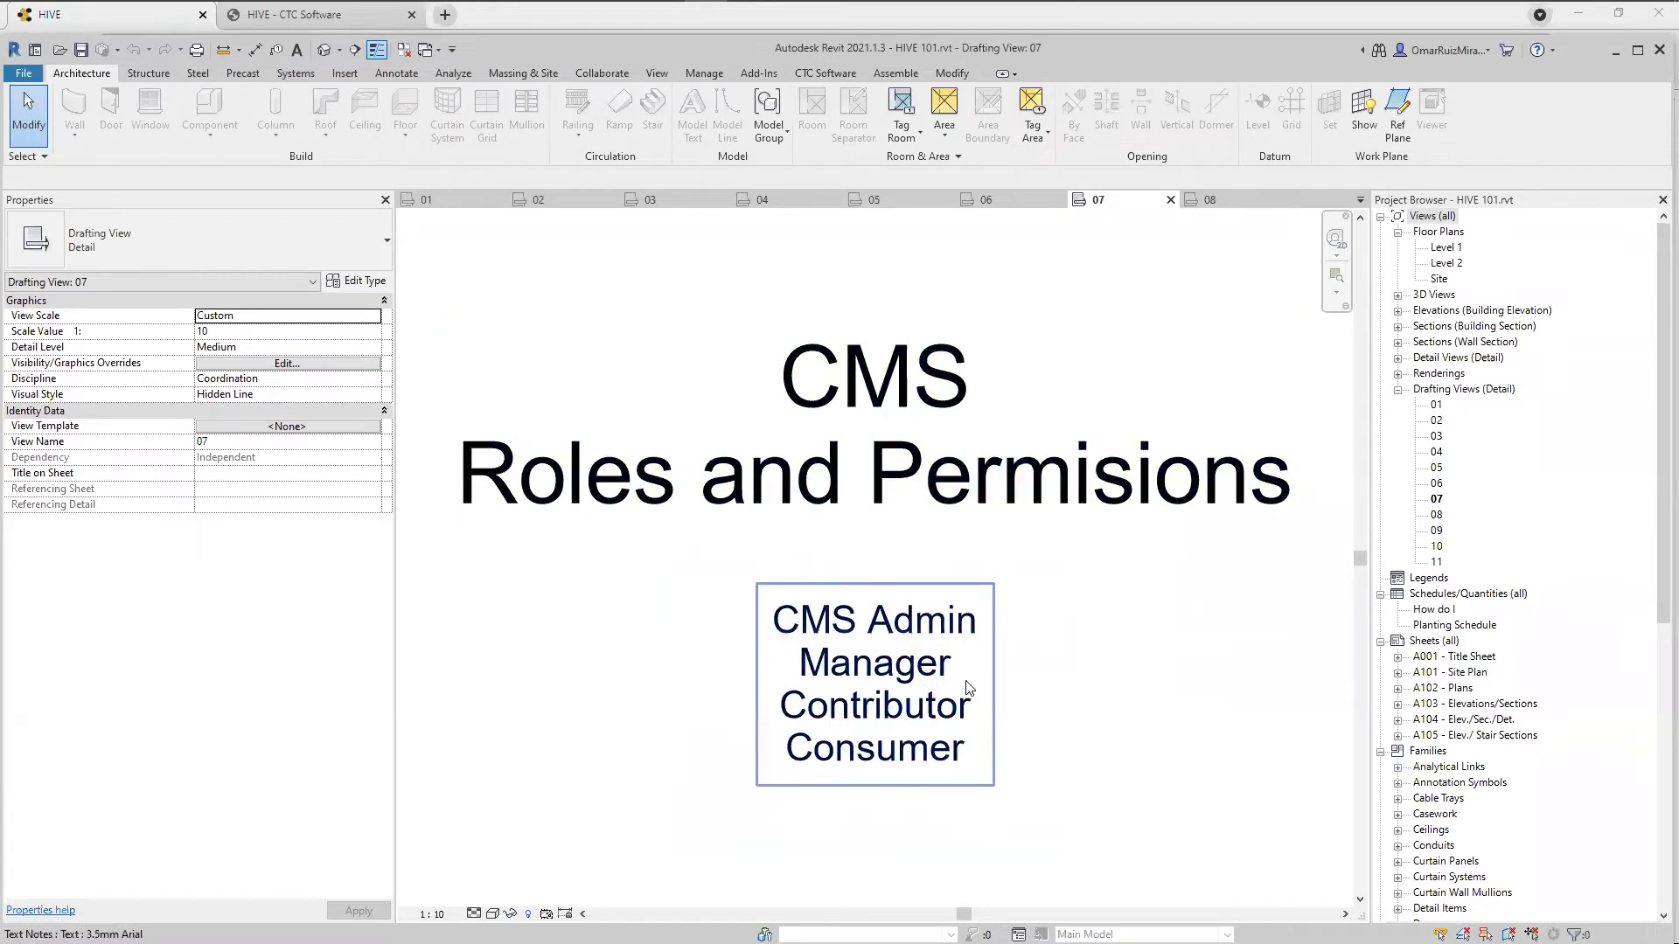
key(ctrl+Tab)
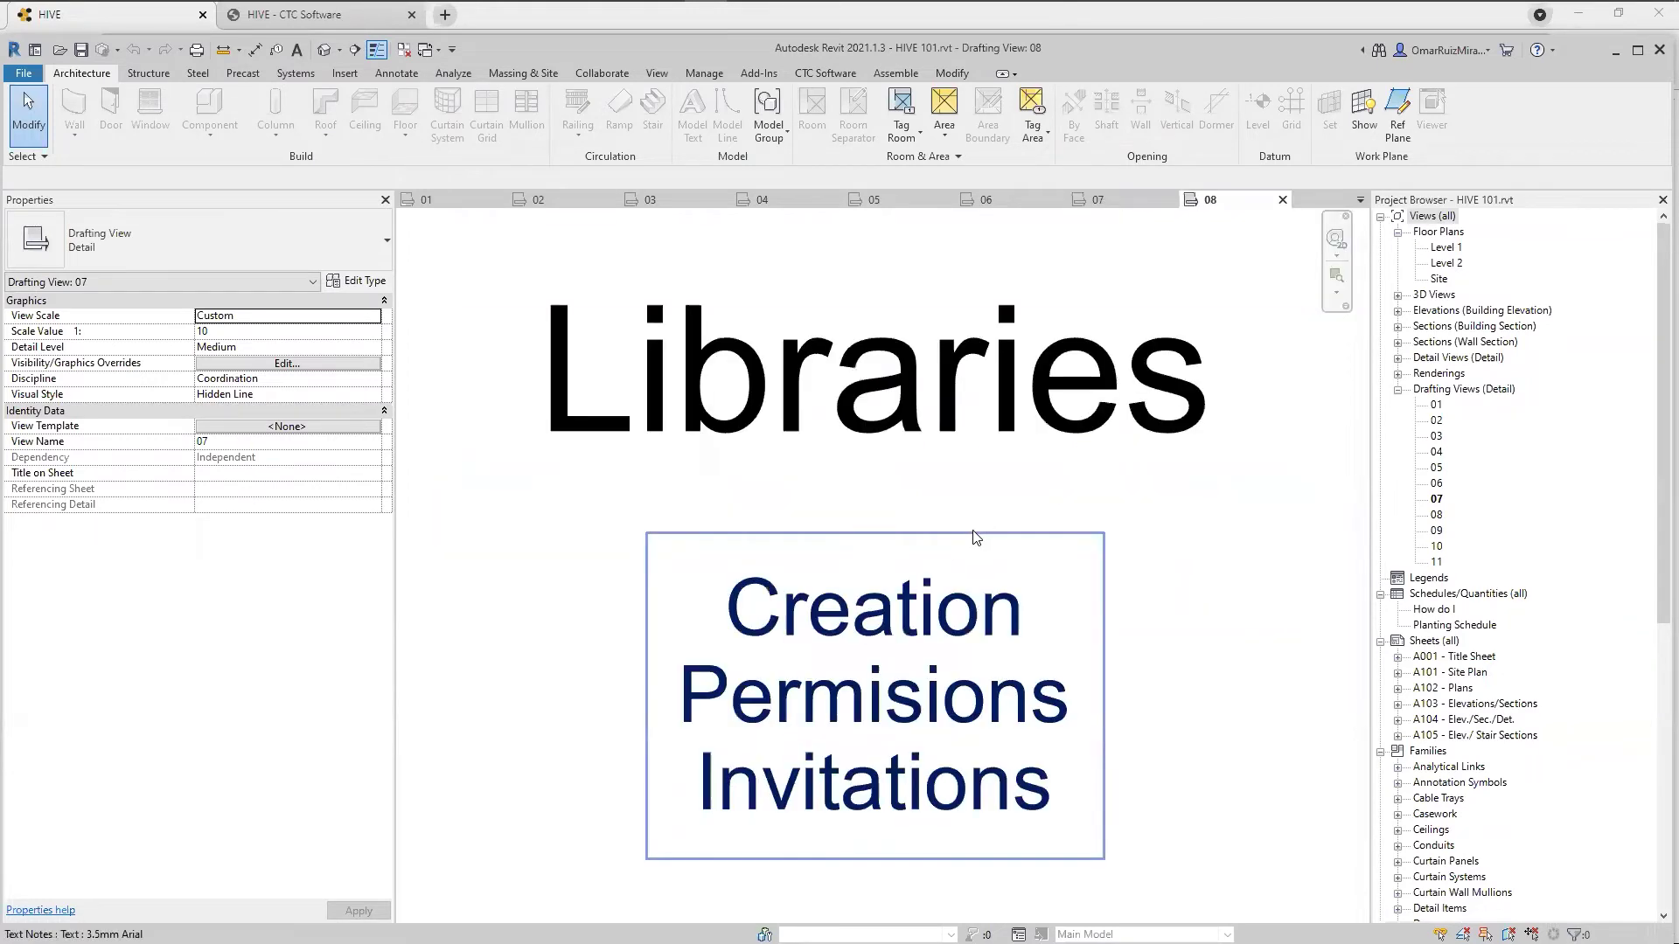
mouse_move(511, 3)
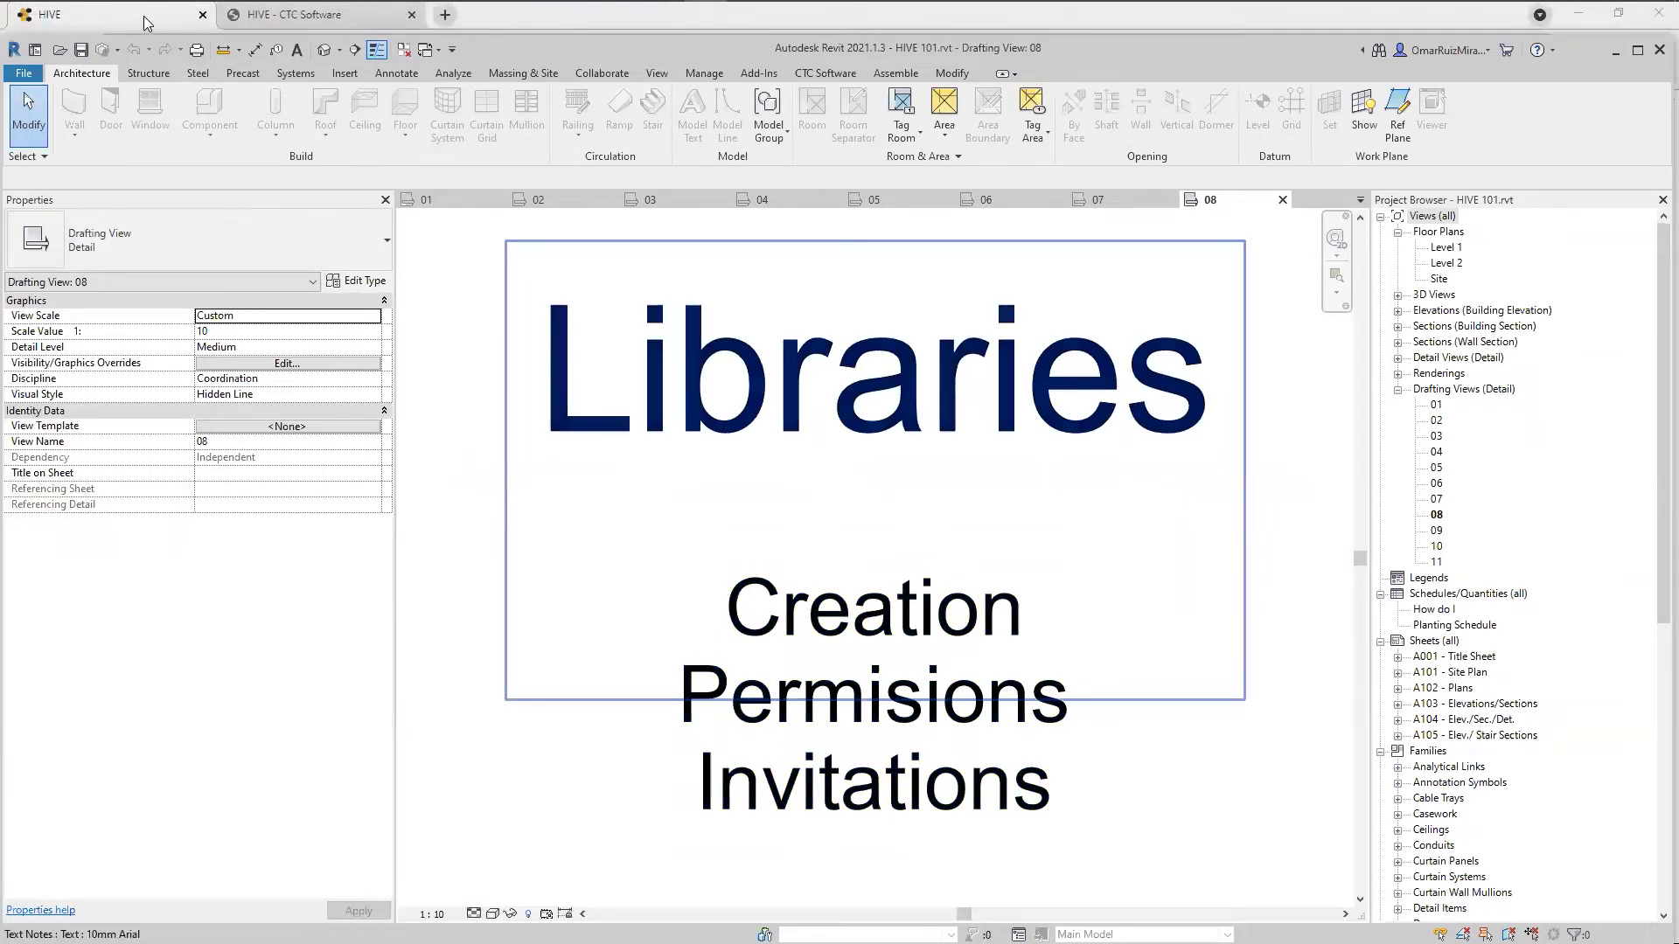
click(147, 23)
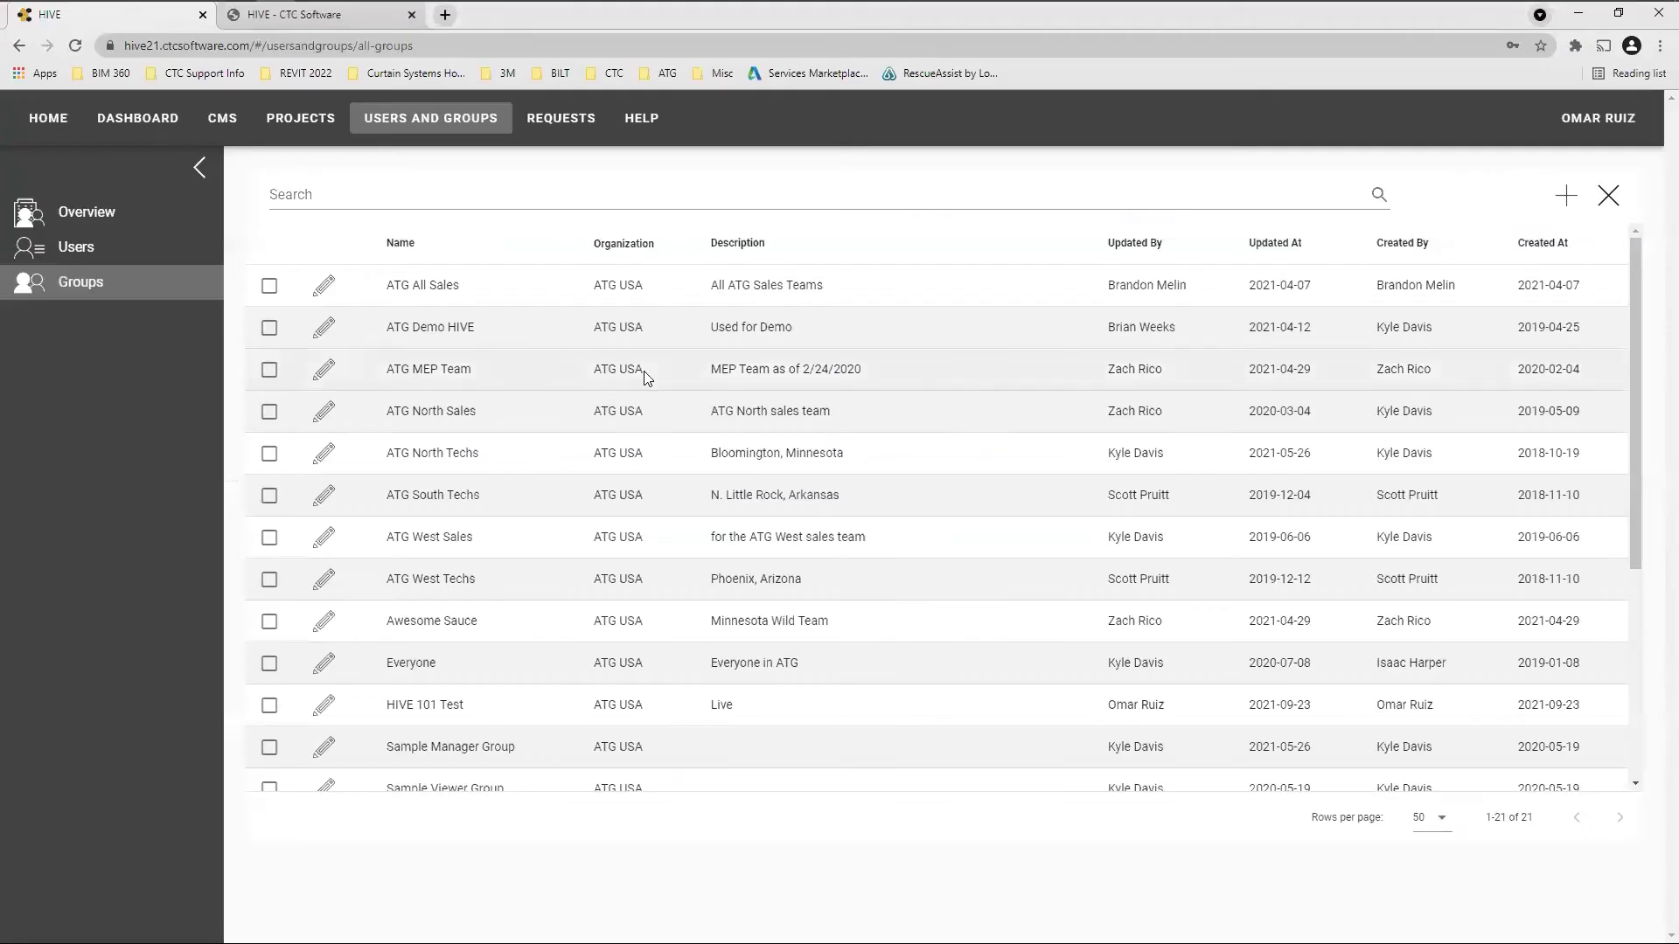
Show the CMS Manage Libraries > Libraries list, then open and cancel the new-library form
click(217, 122)
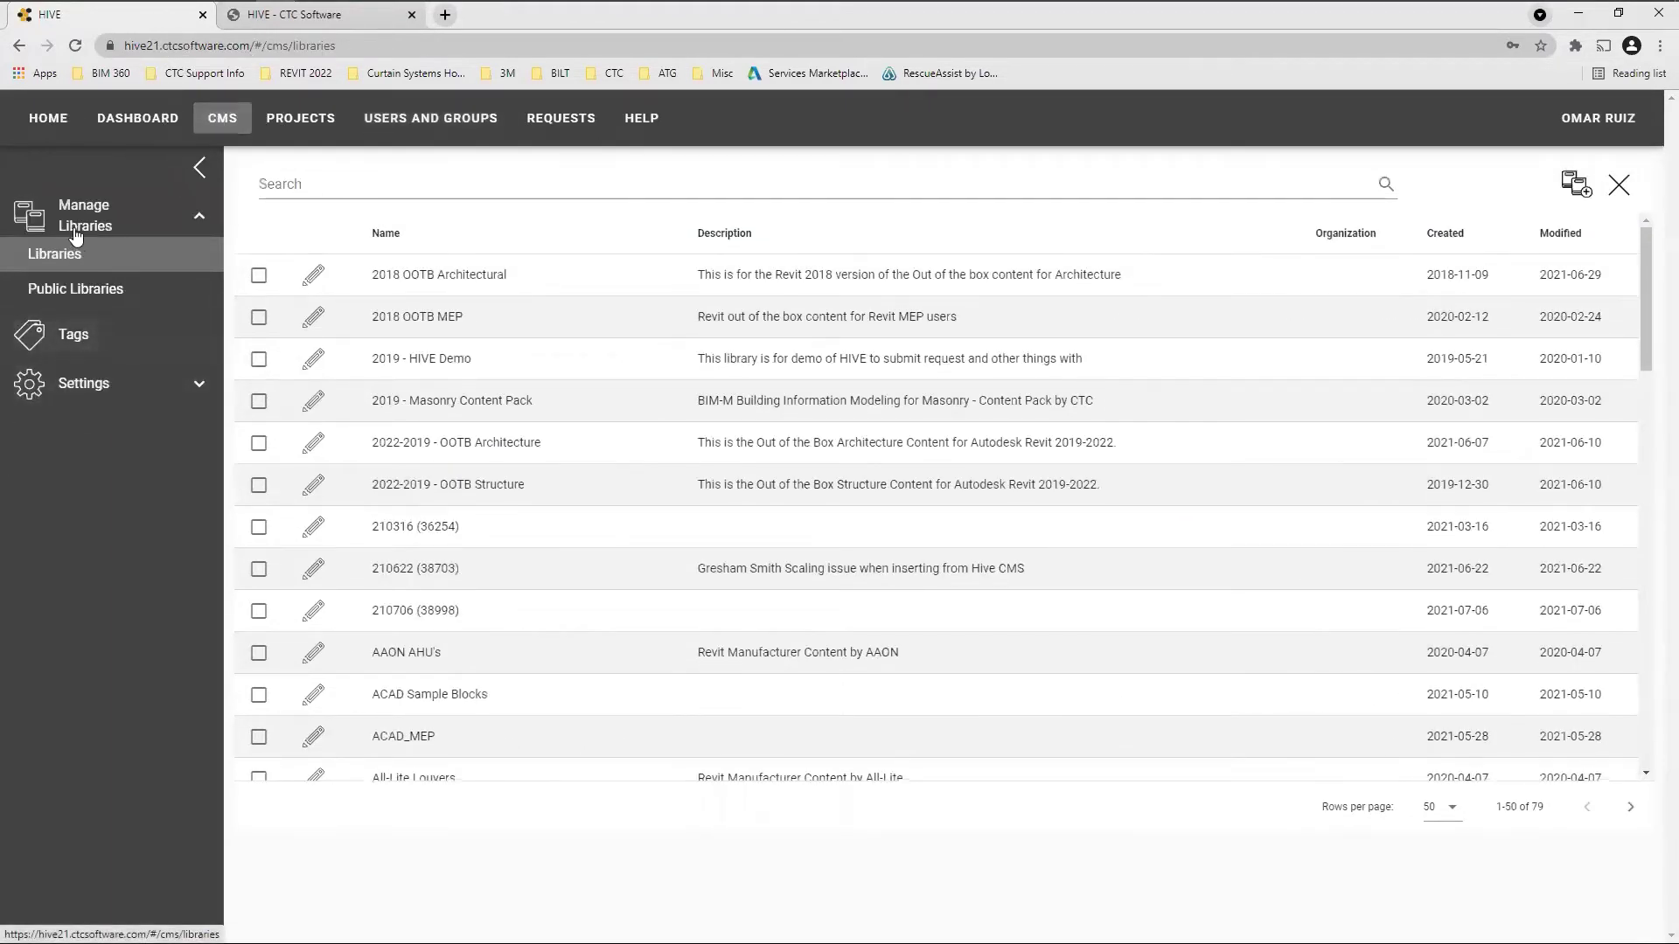
click(197, 220)
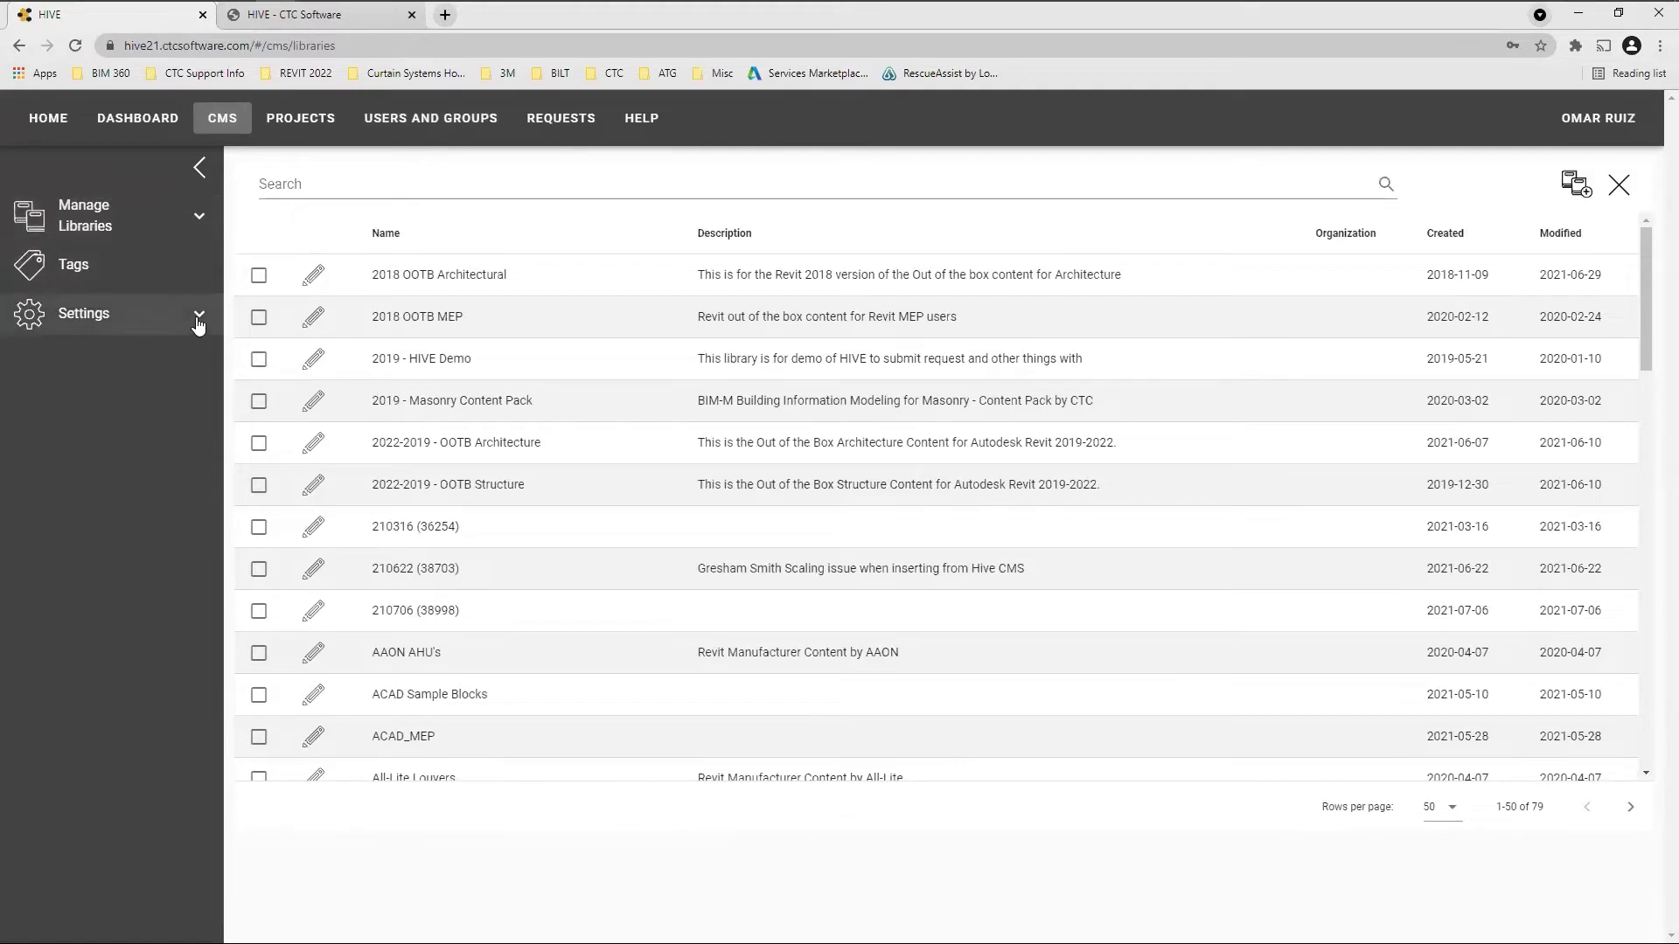
click(199, 221)
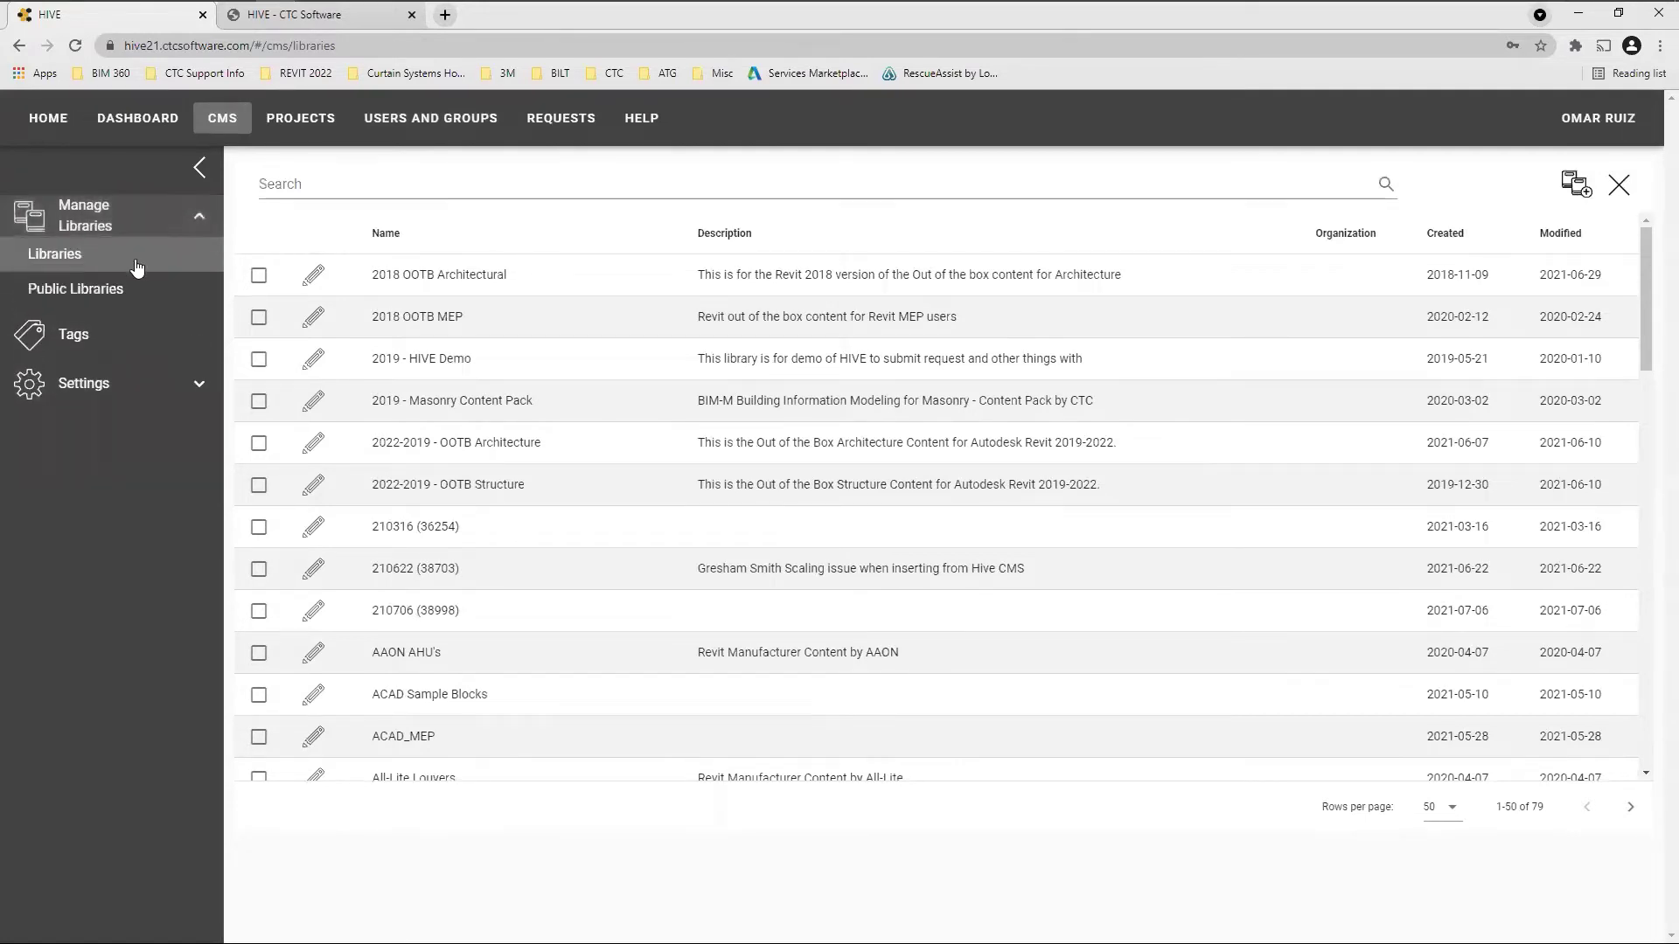
click(63, 255)
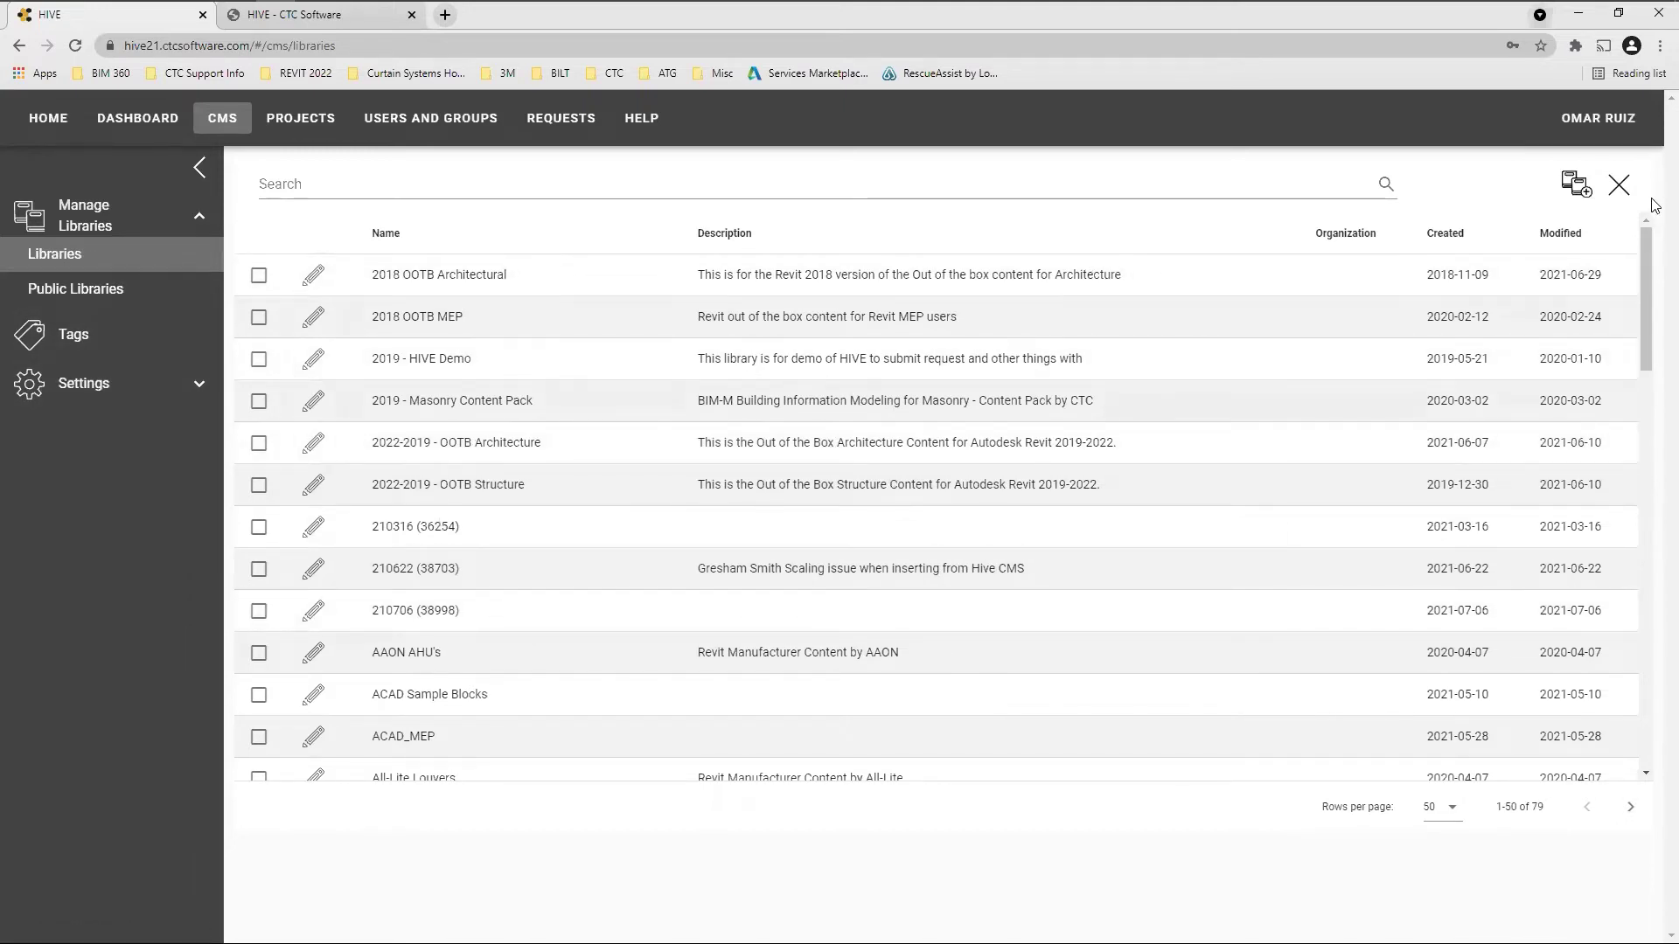
click(1587, 194)
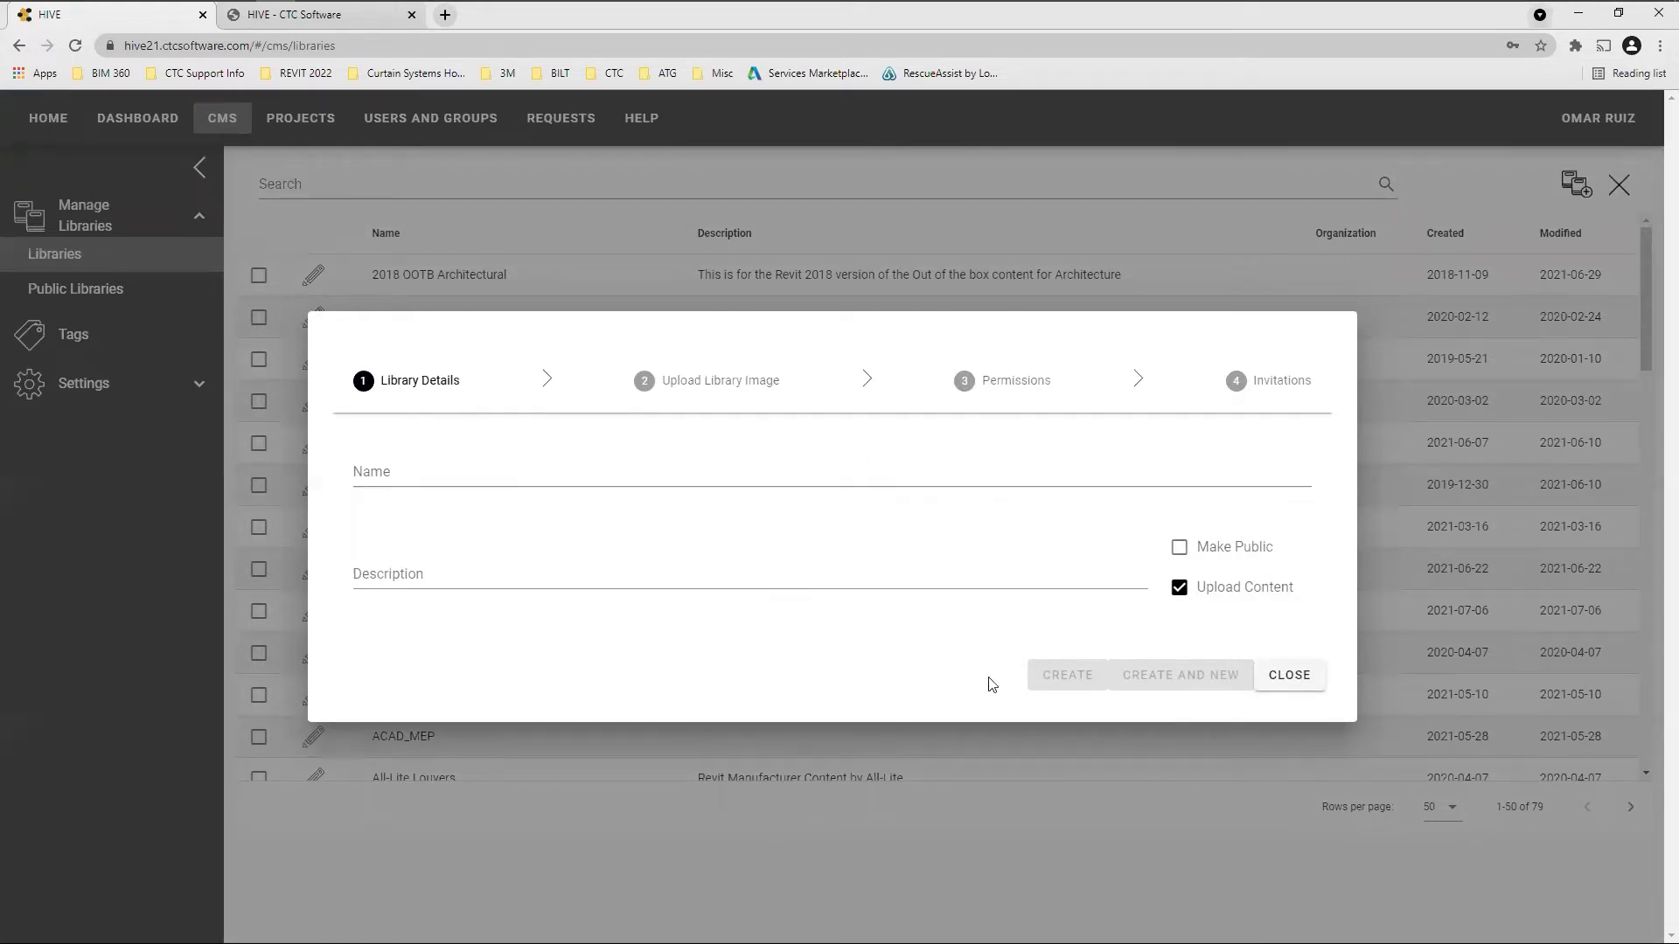
click(1314, 681)
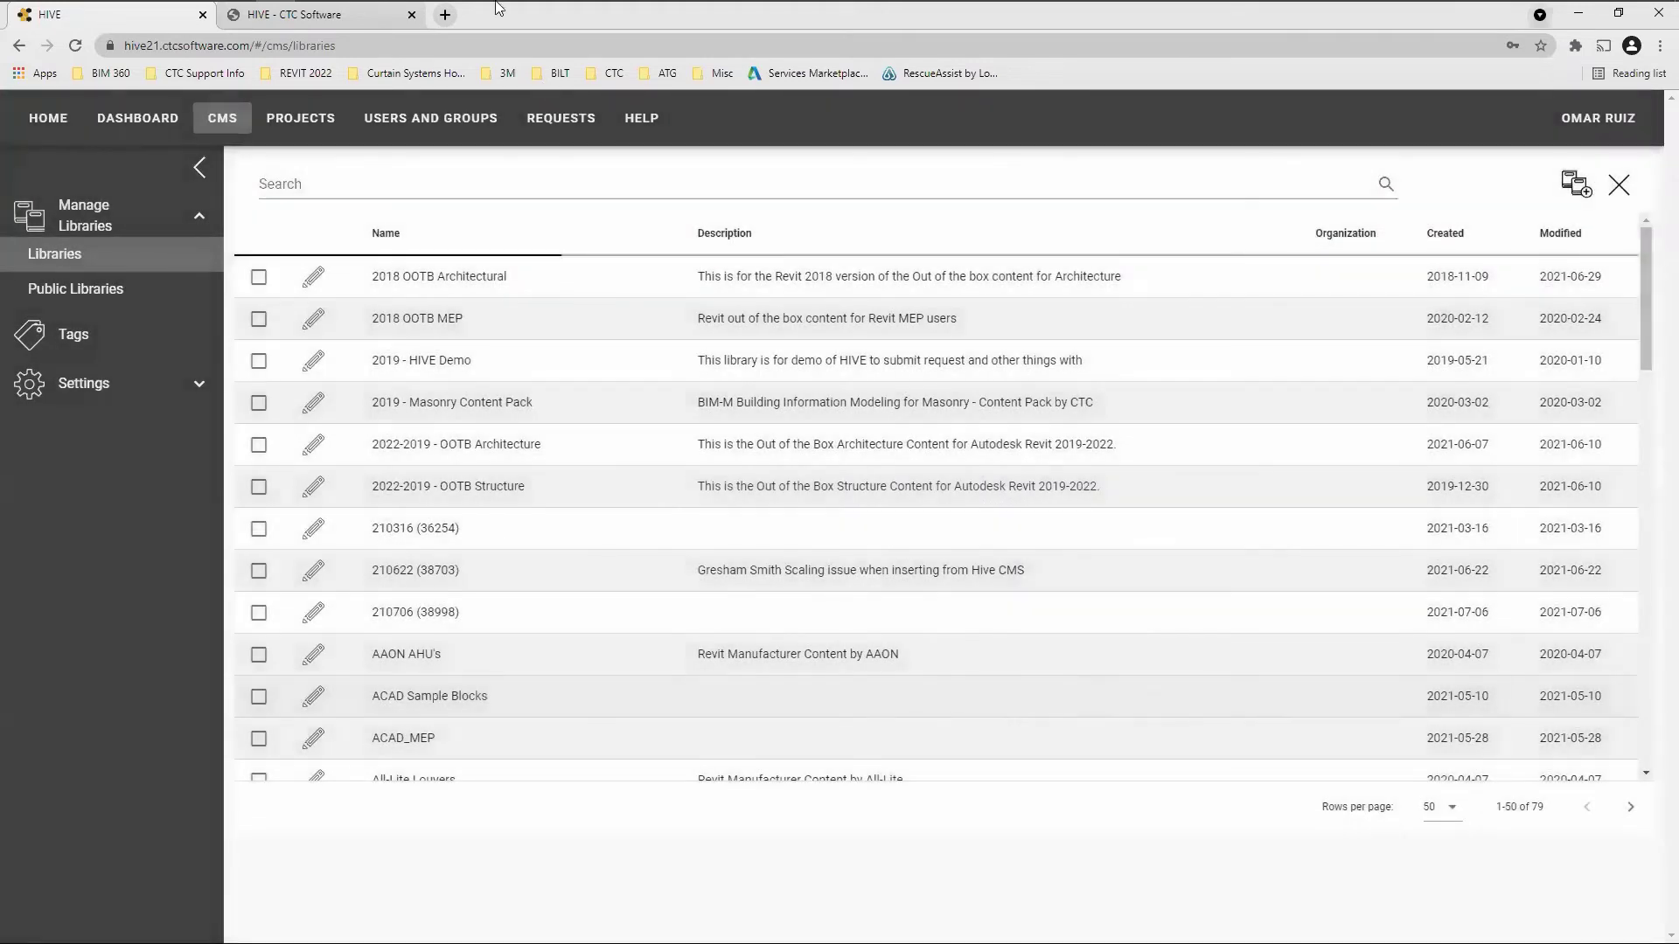
Switch to Revit and go back to drafting view 07, CMS Roles and Permisions
mouse_move(546, 19)
mouse_move(705, 19)
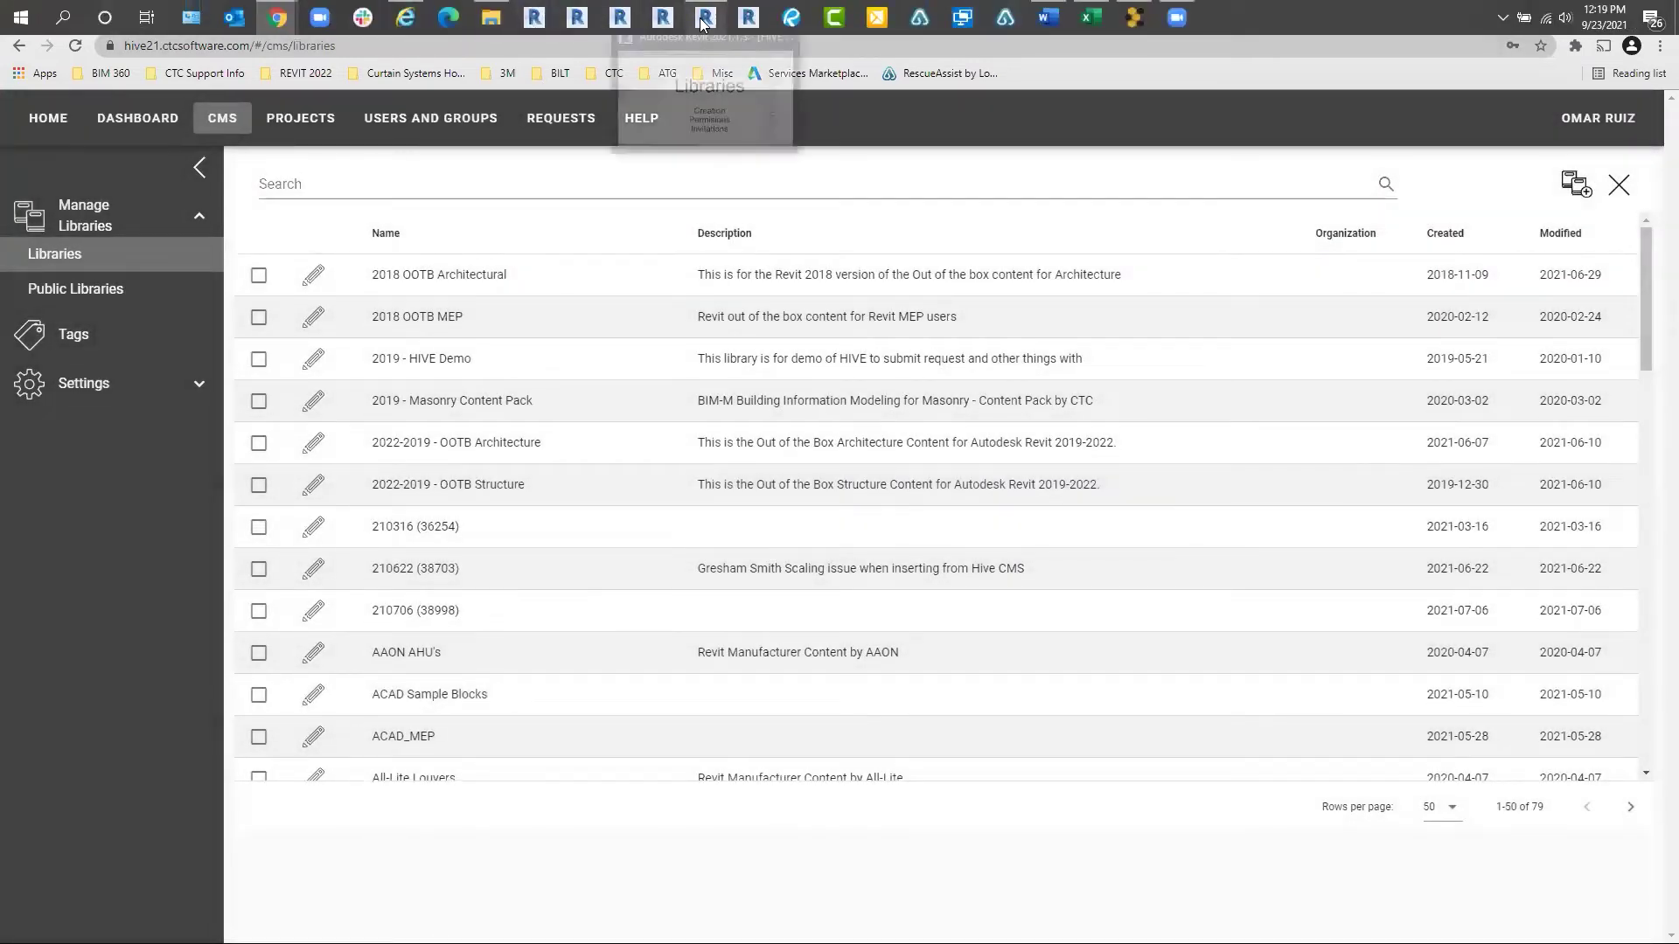
click(709, 85)
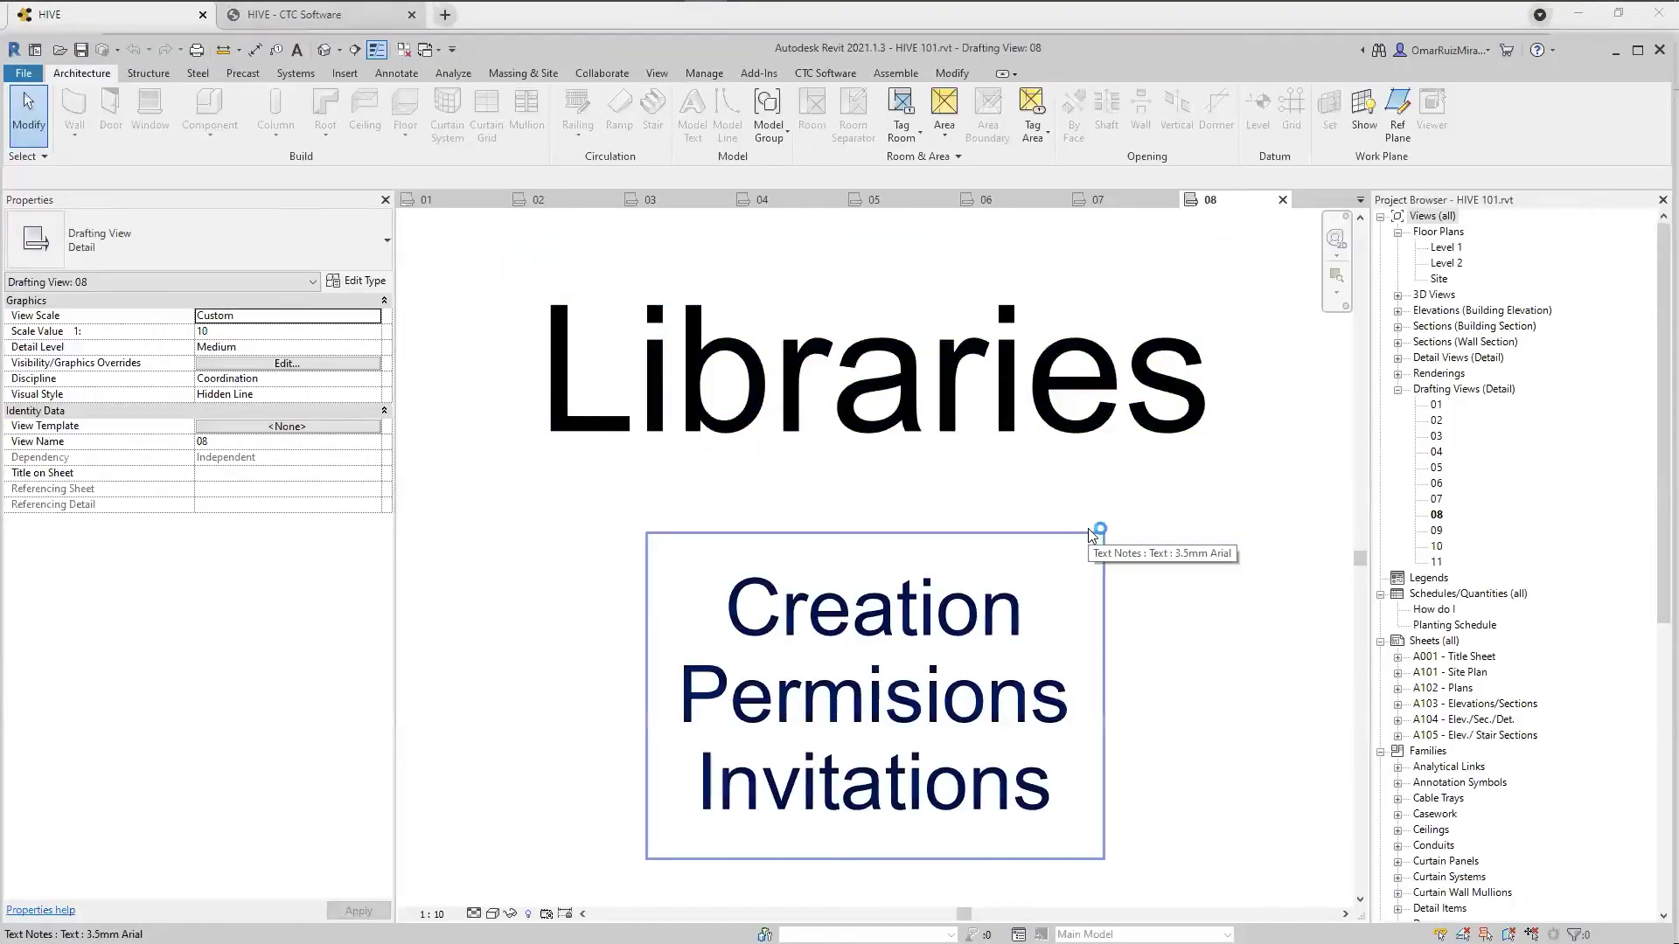
key(ctrl+shift+Tab)
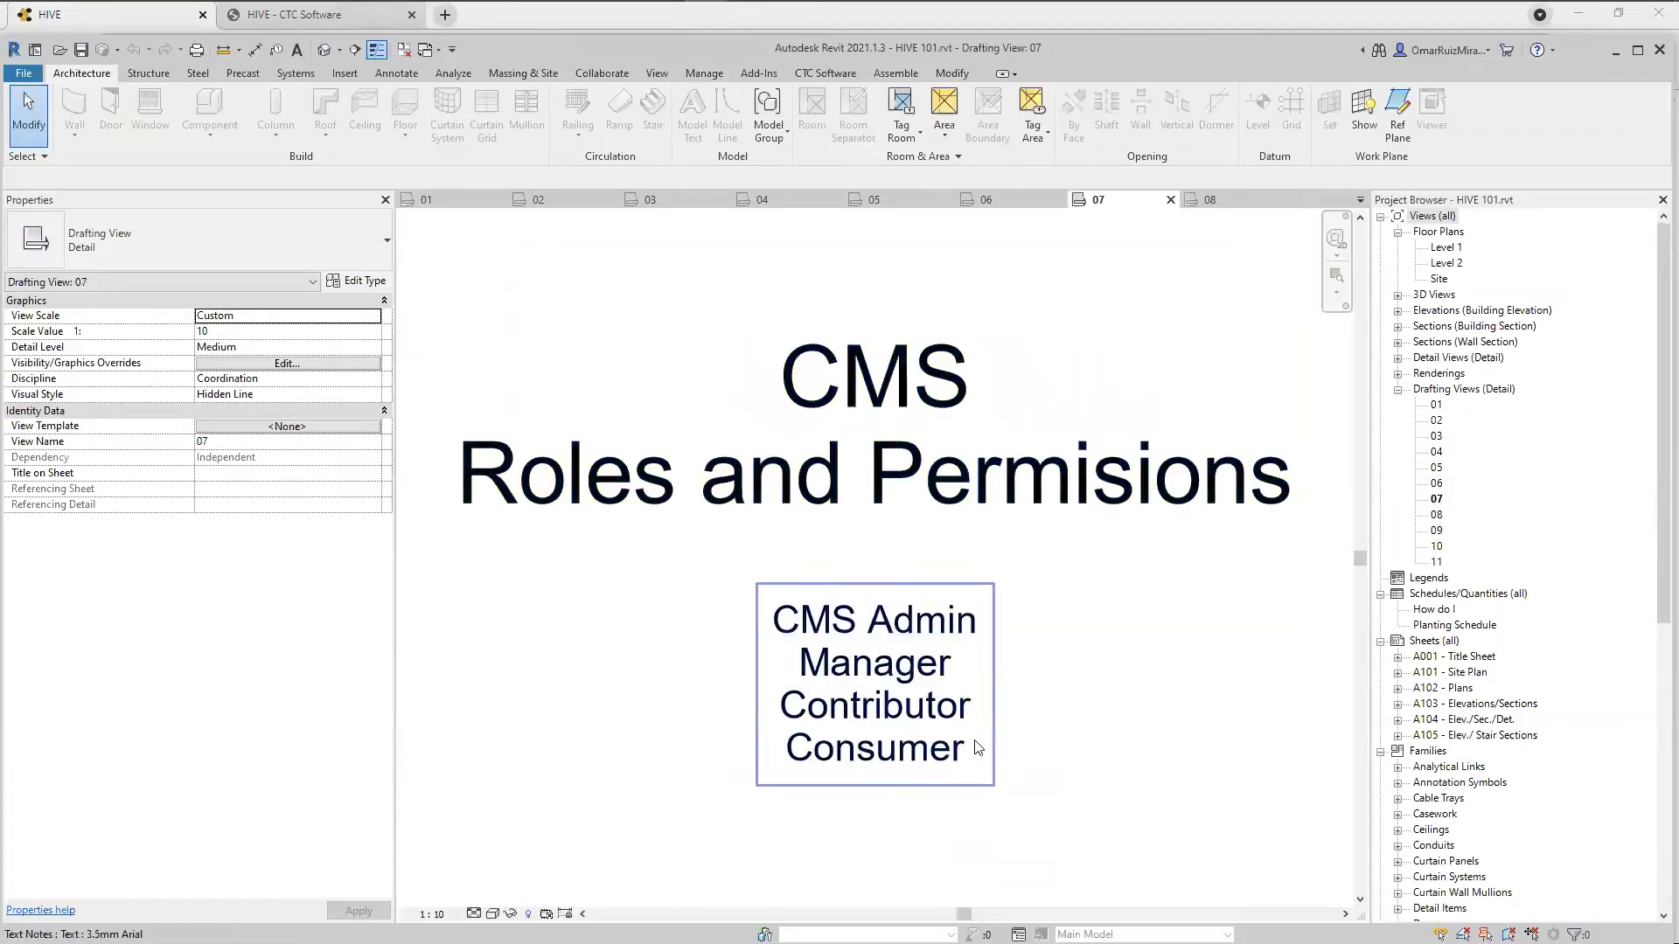
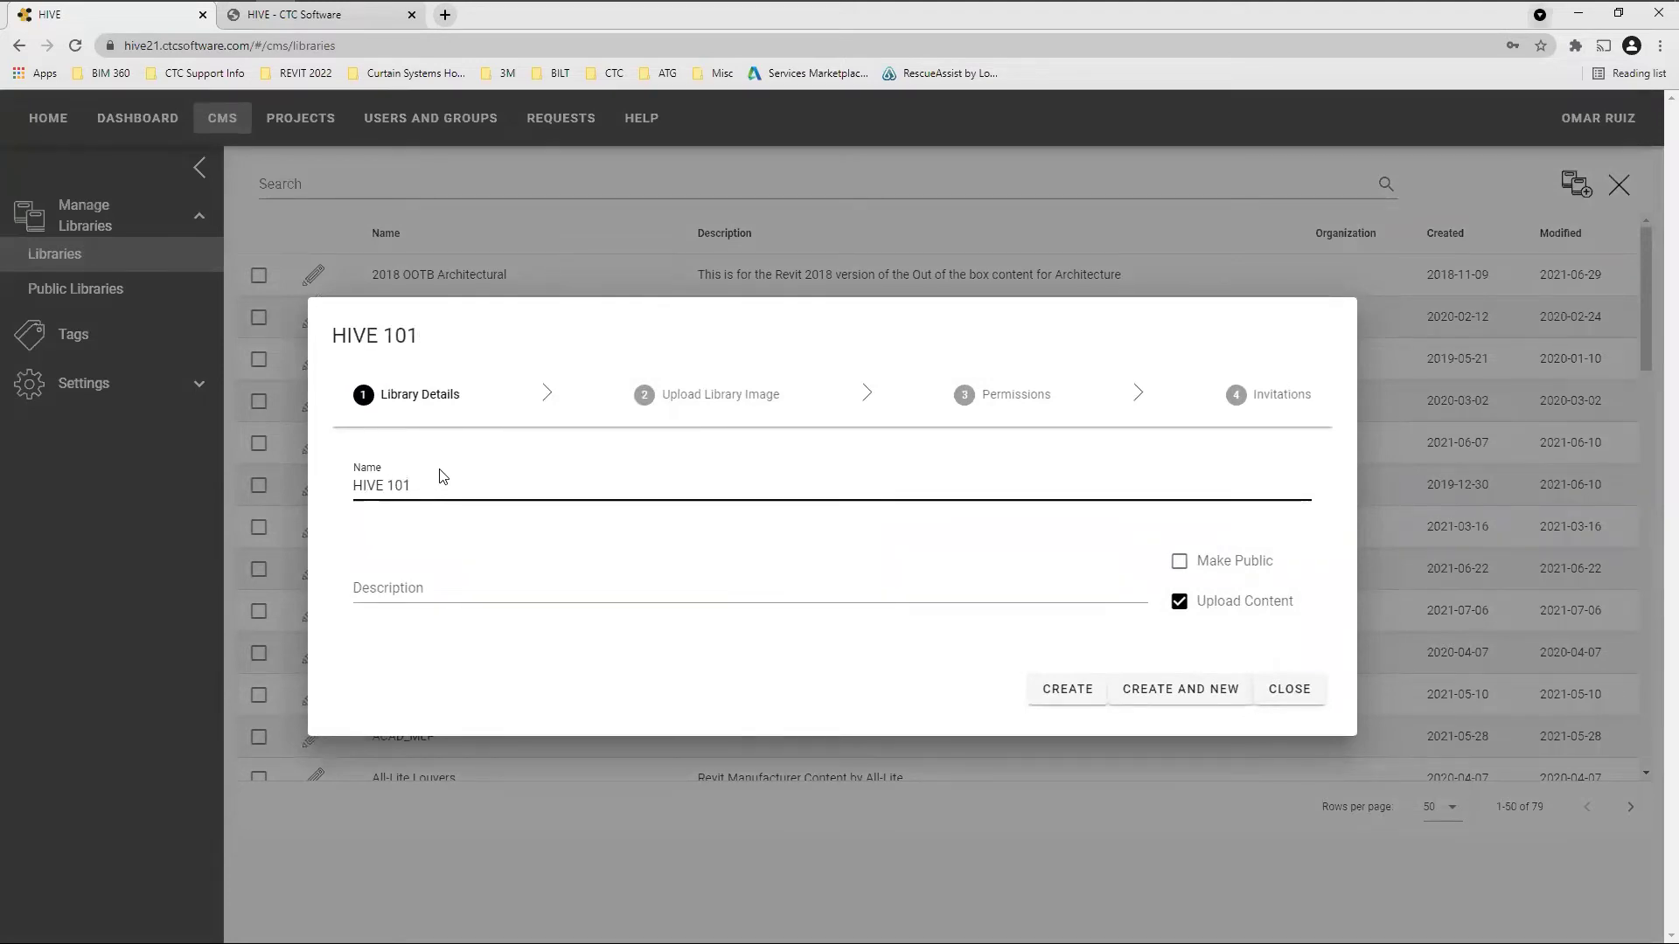
Create the HIVE 101 library with description TEST and move to Upload Library Image
click(455, 591)
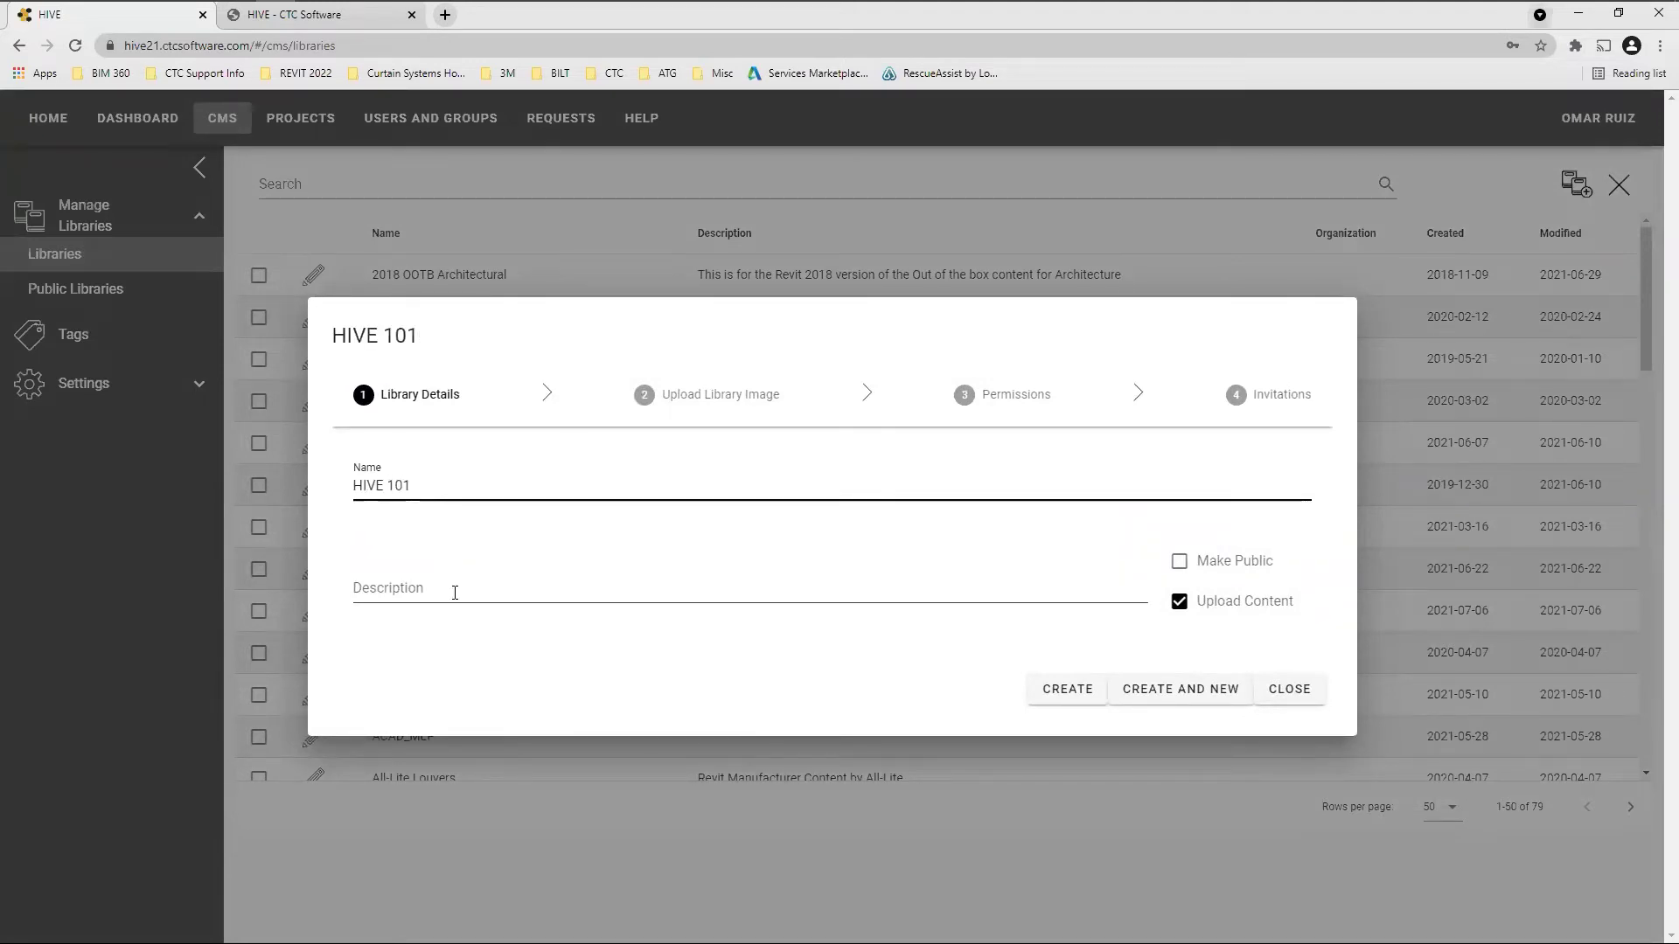
text(TEST)
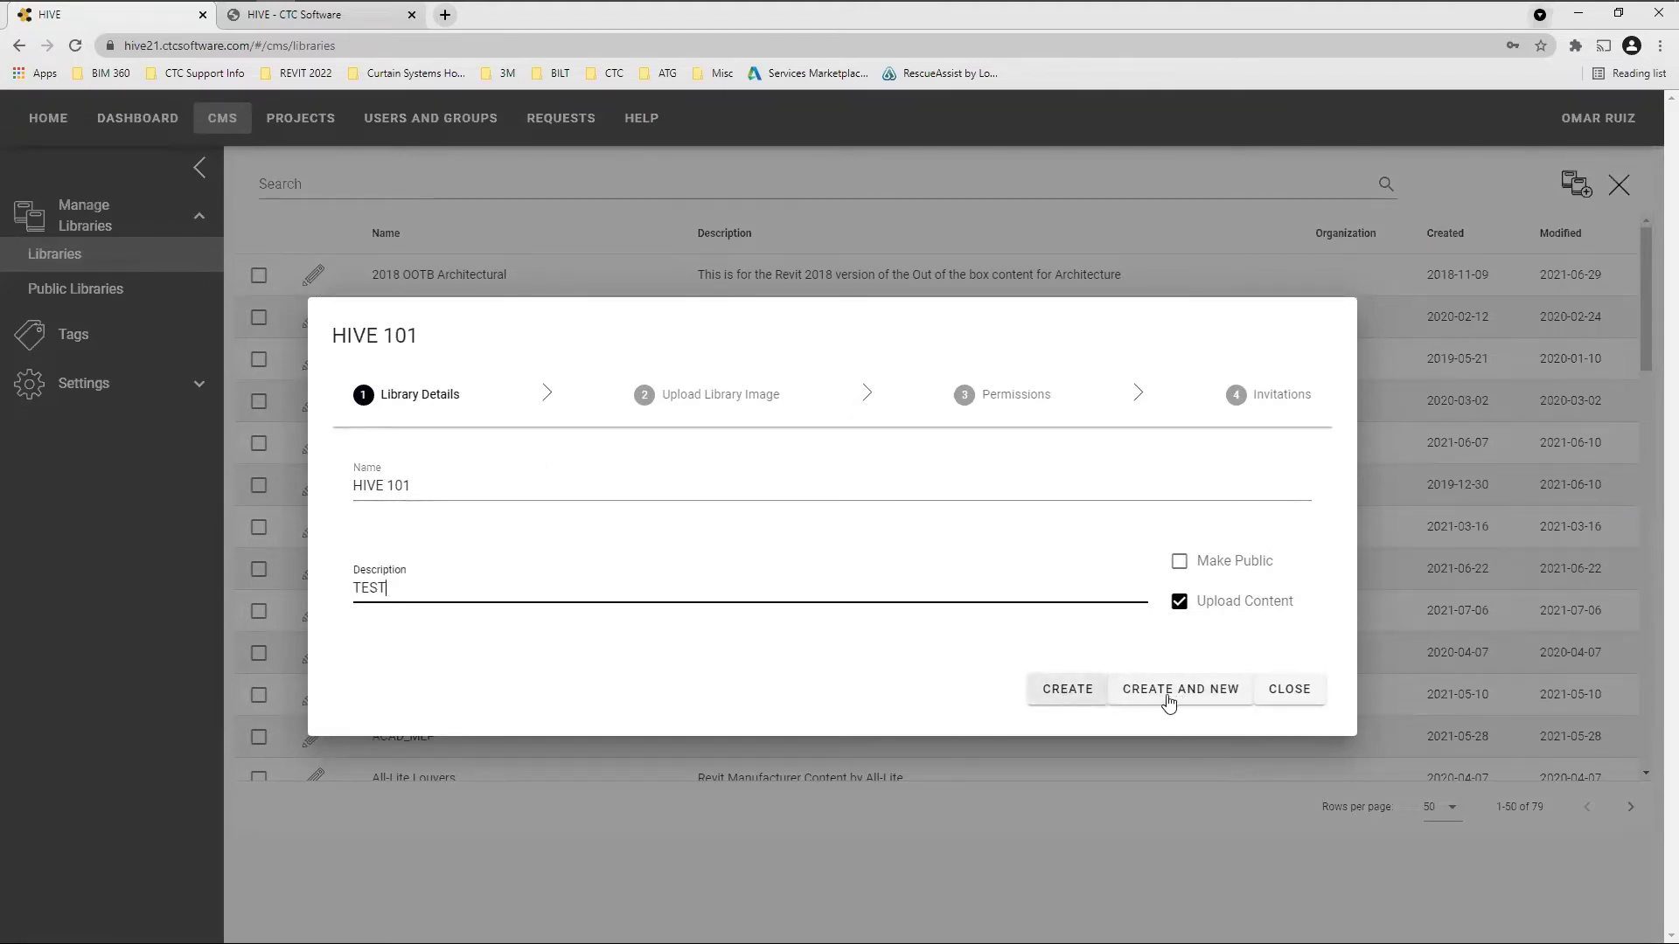
click(1061, 692)
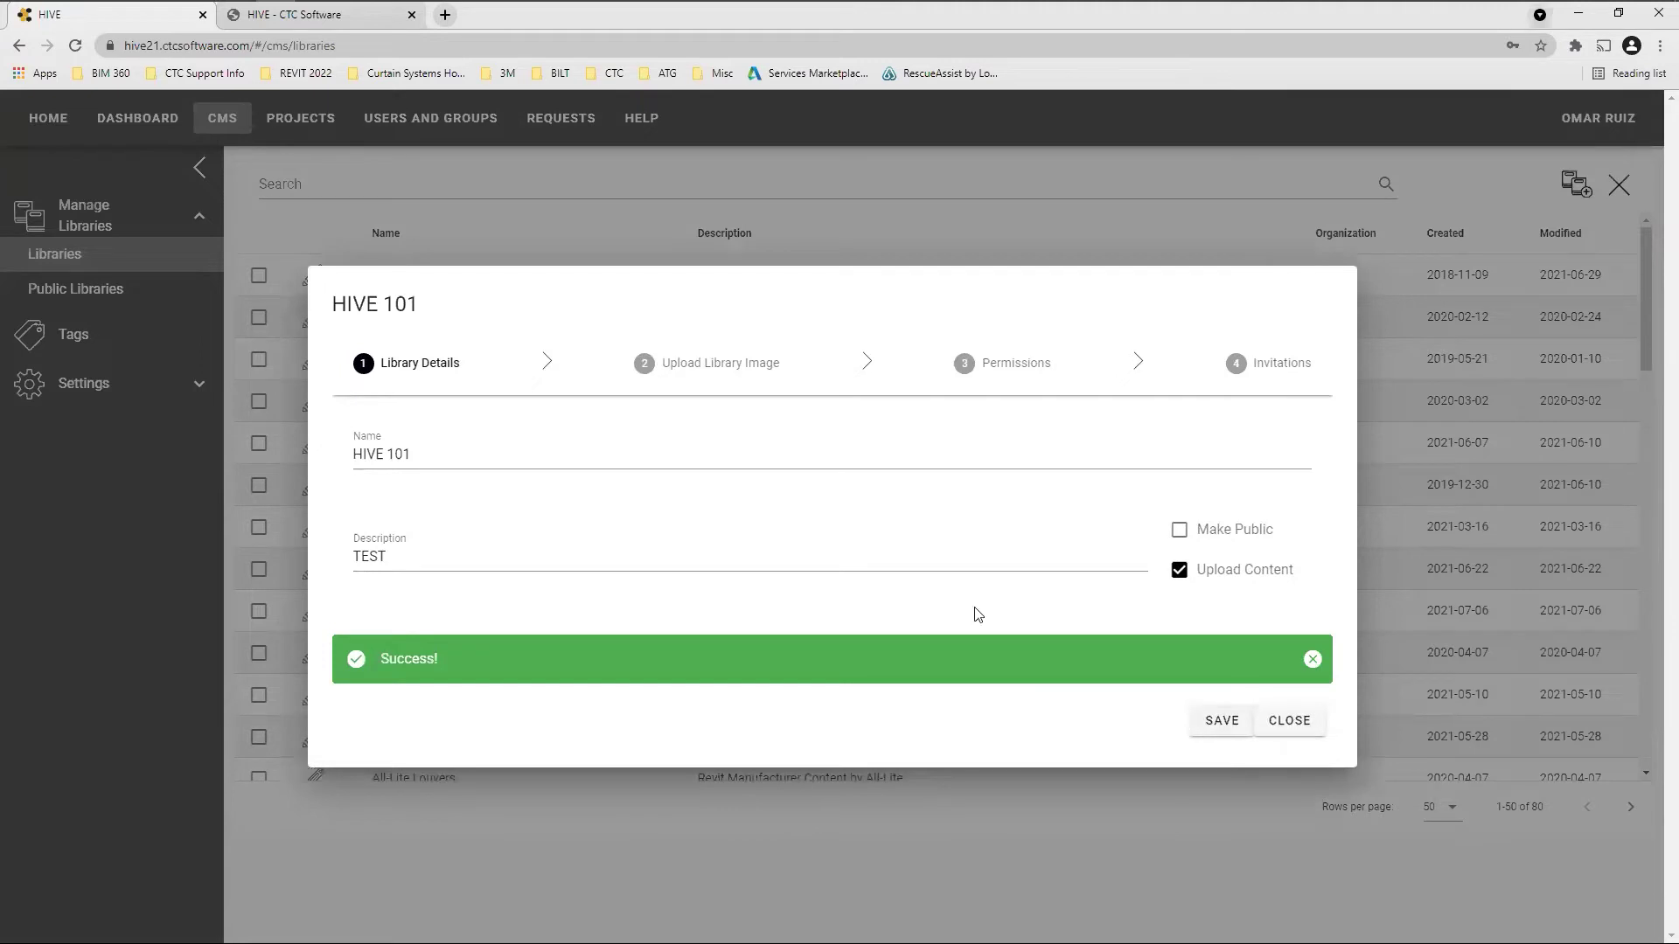
click(700, 369)
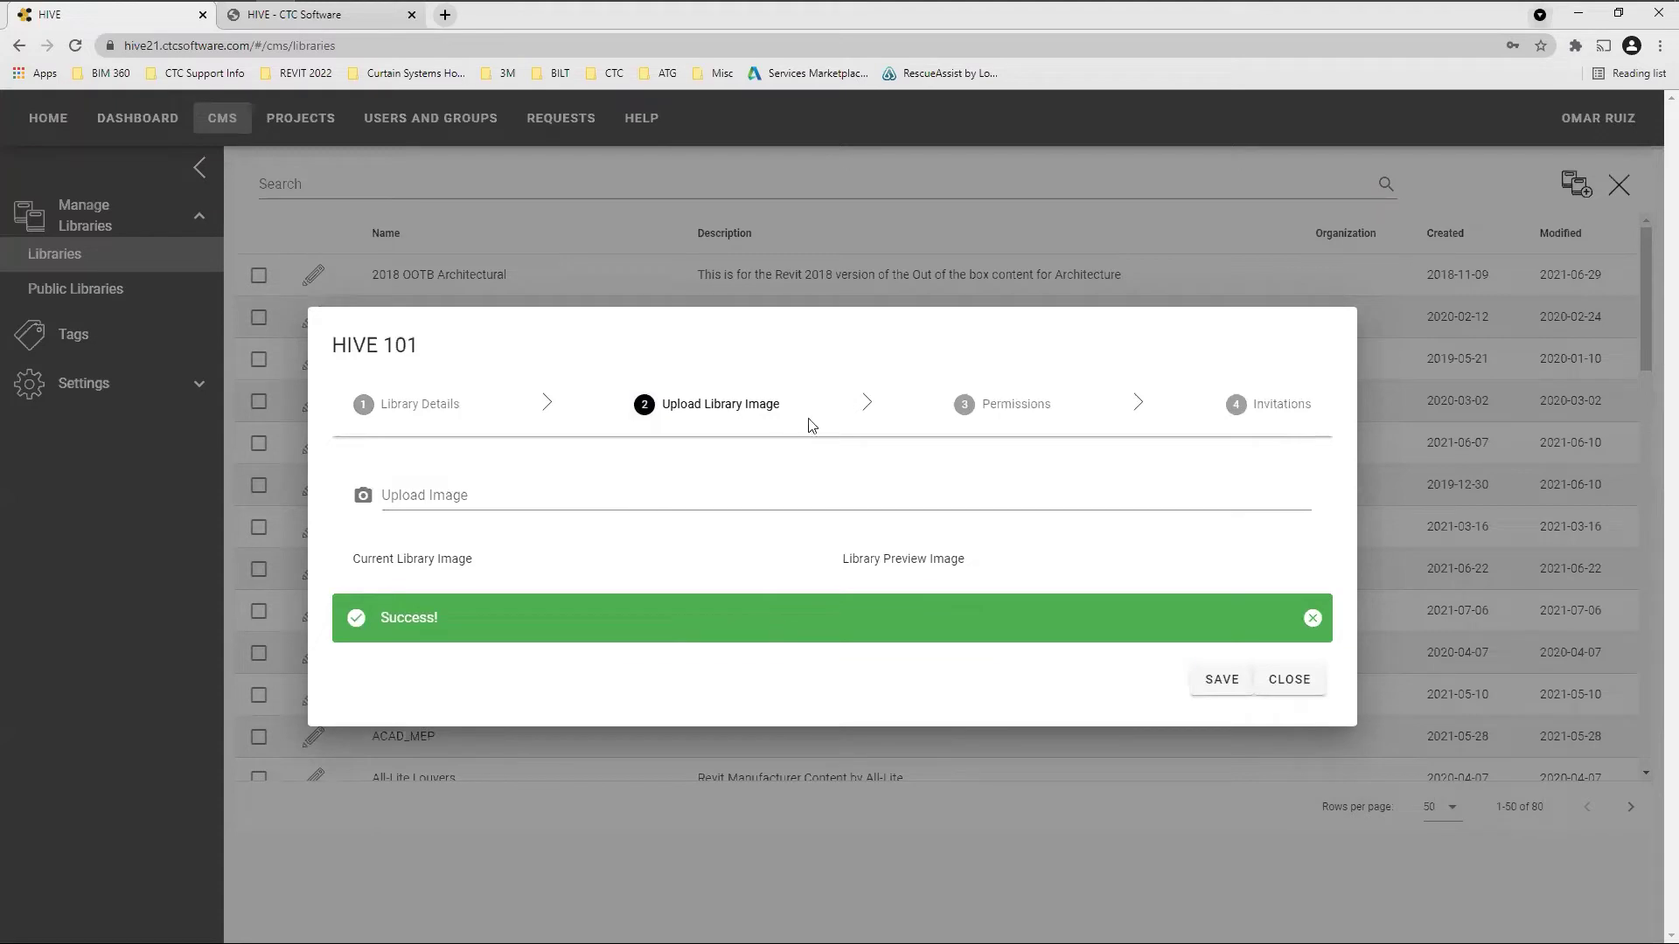
In permissions, choose group HIVE 101 Test with the Manager role, then continue to Invitations
click(1032, 417)
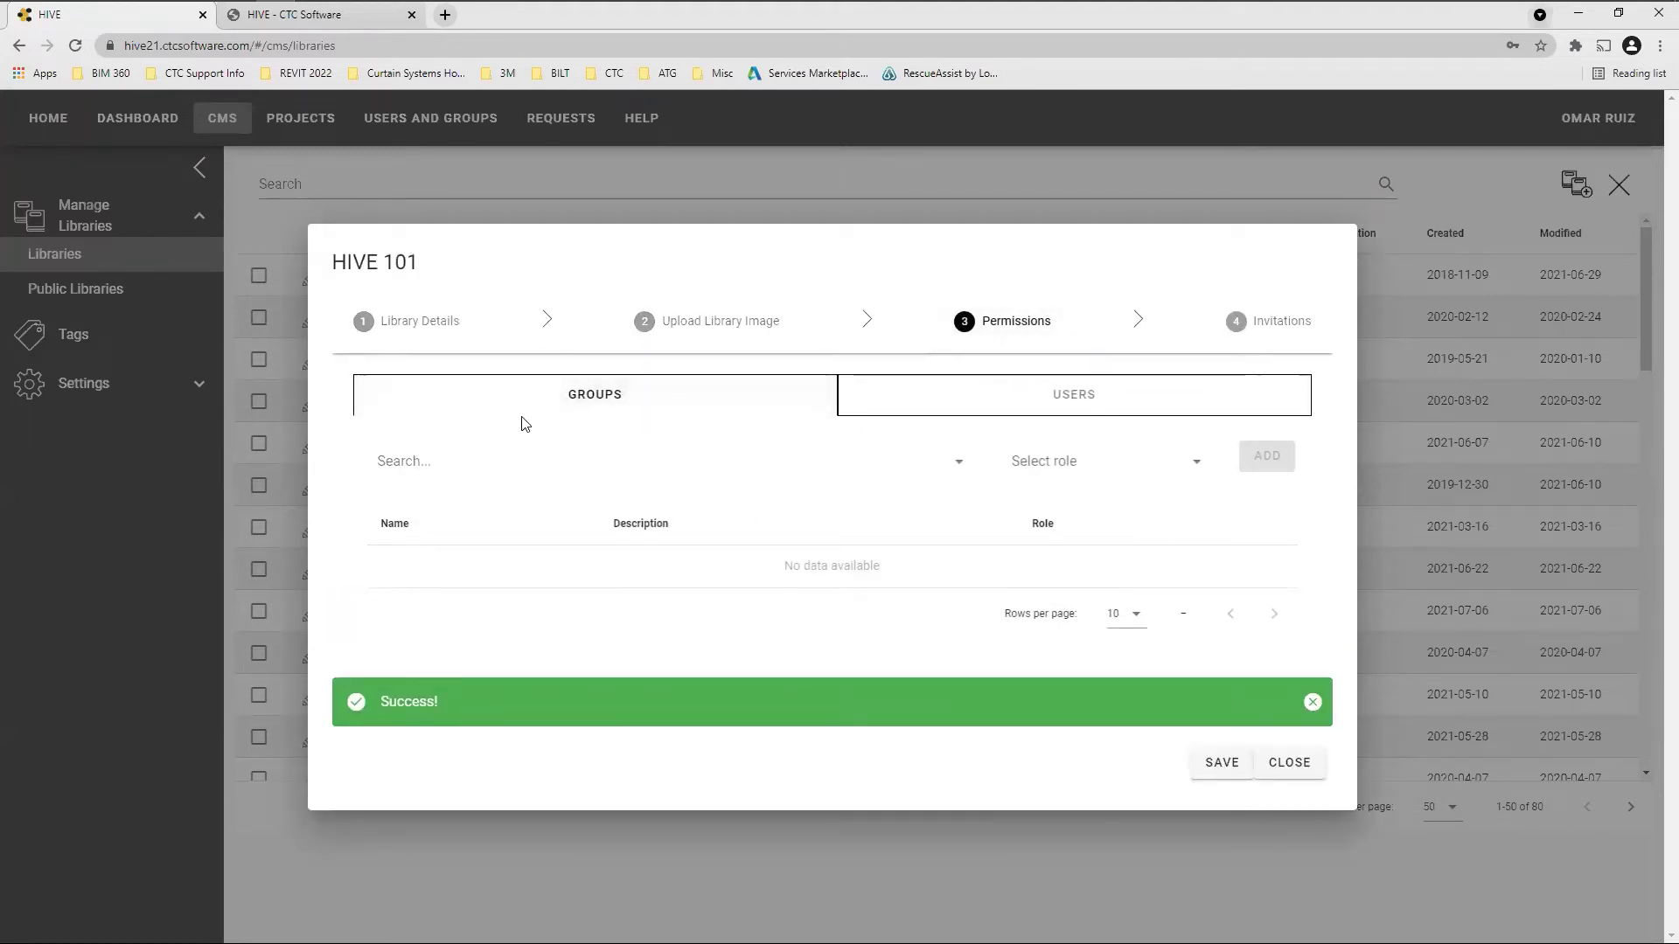
click(1071, 396)
click(642, 407)
click(958, 461)
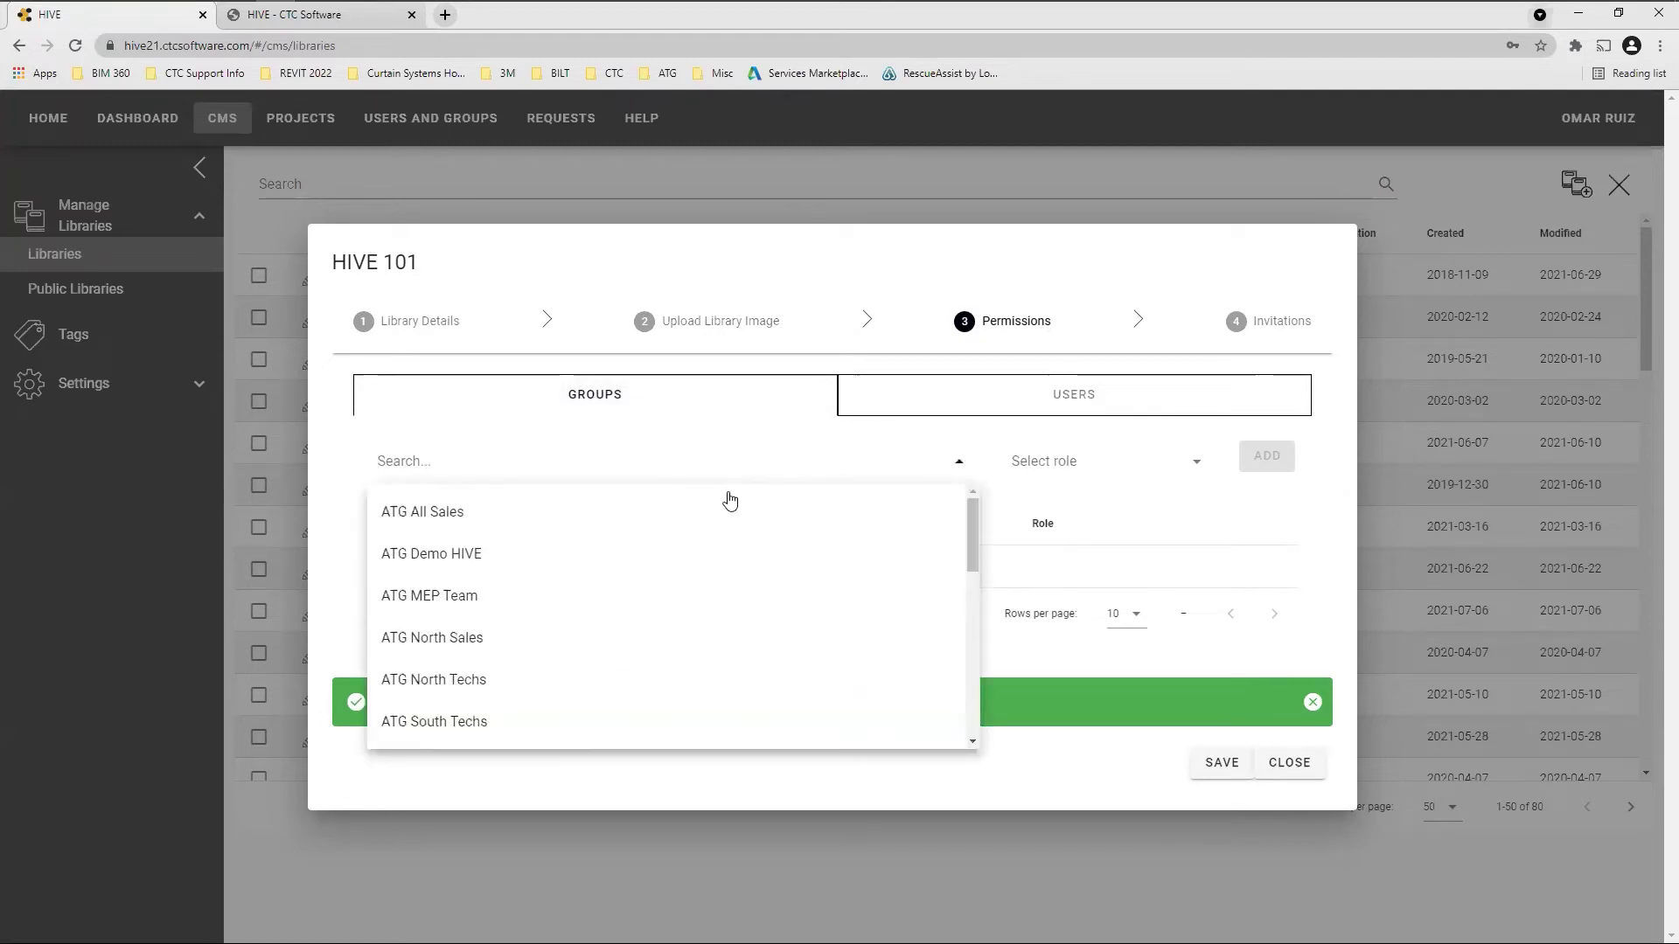
text(HIVE)
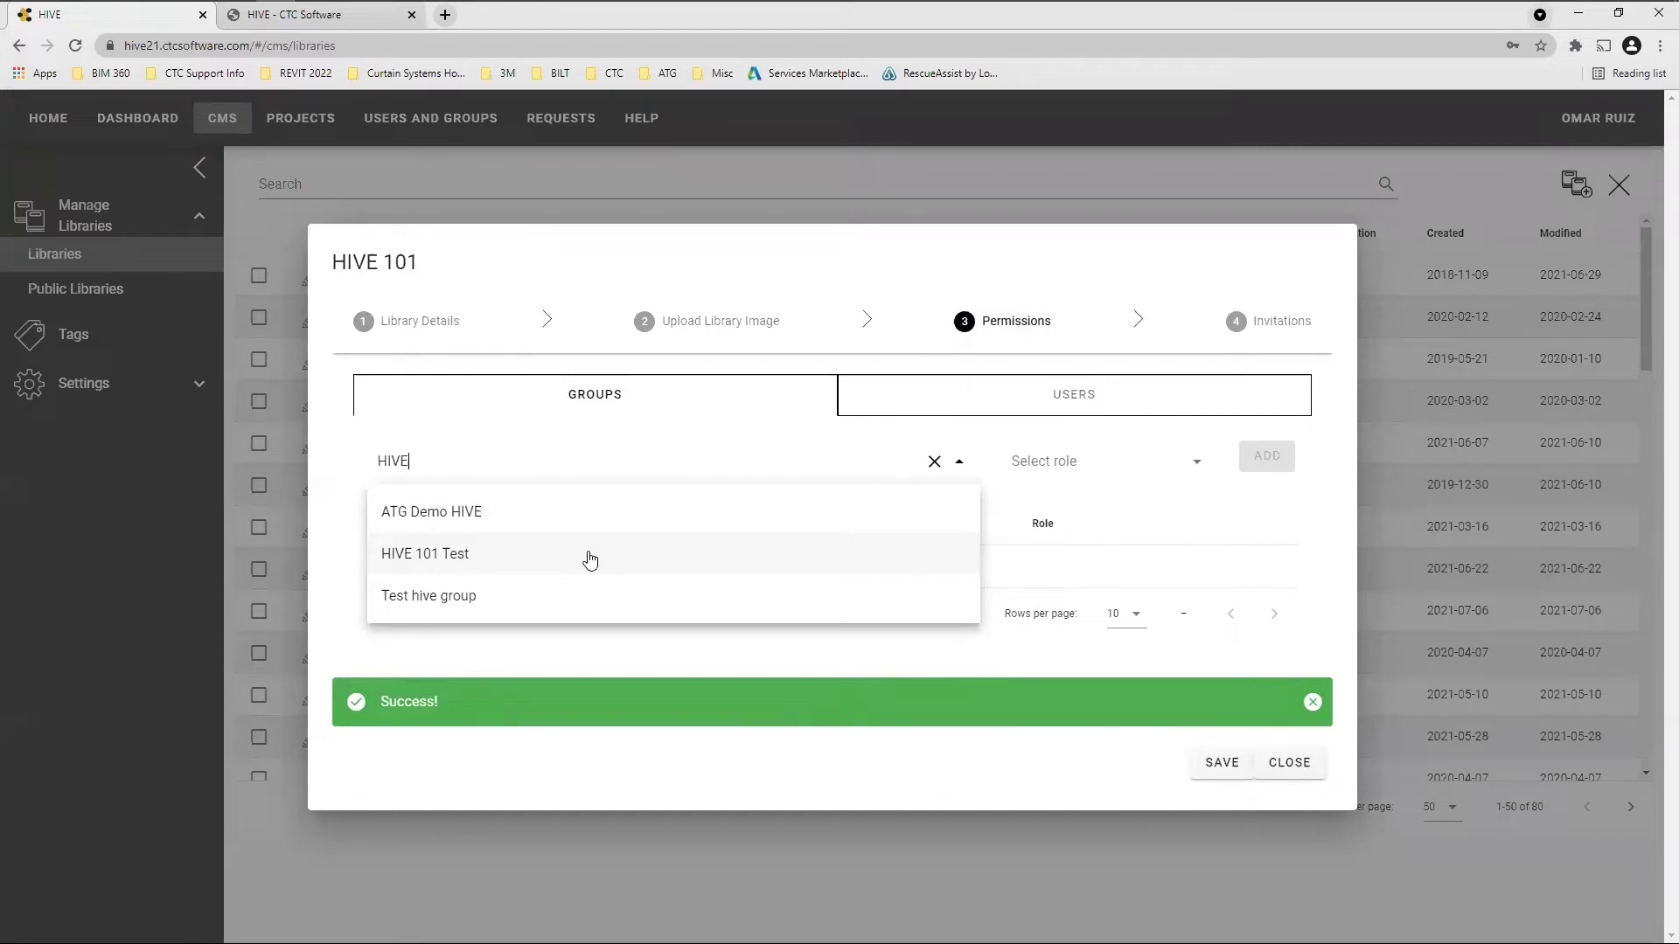
click(590, 560)
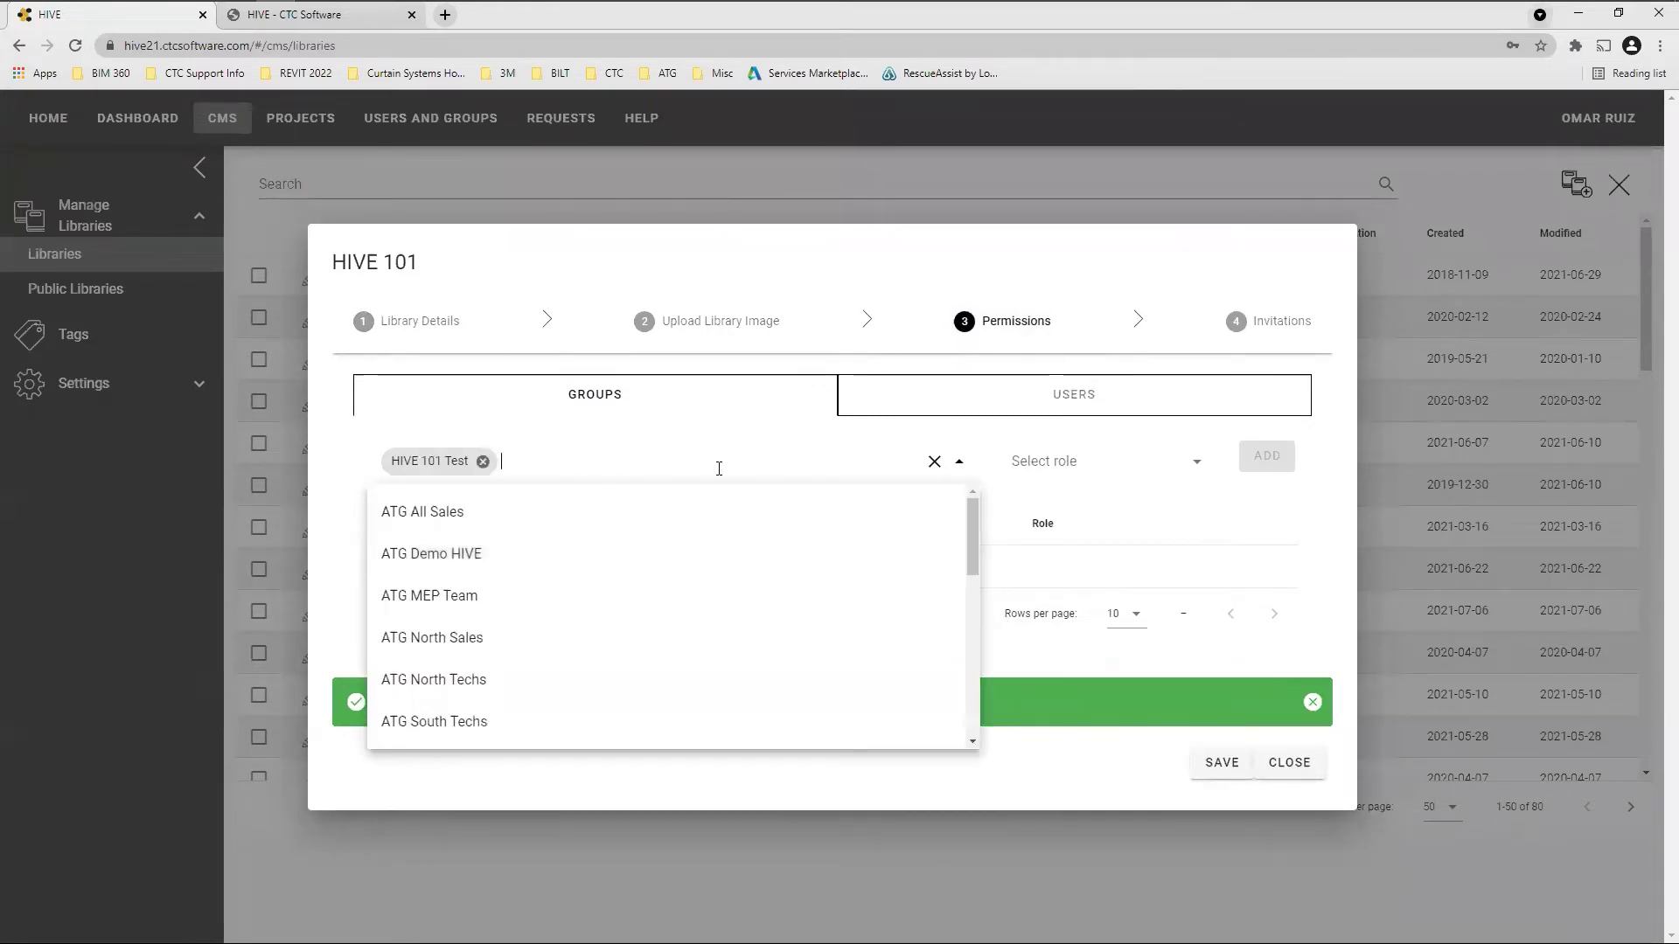
click(1118, 468)
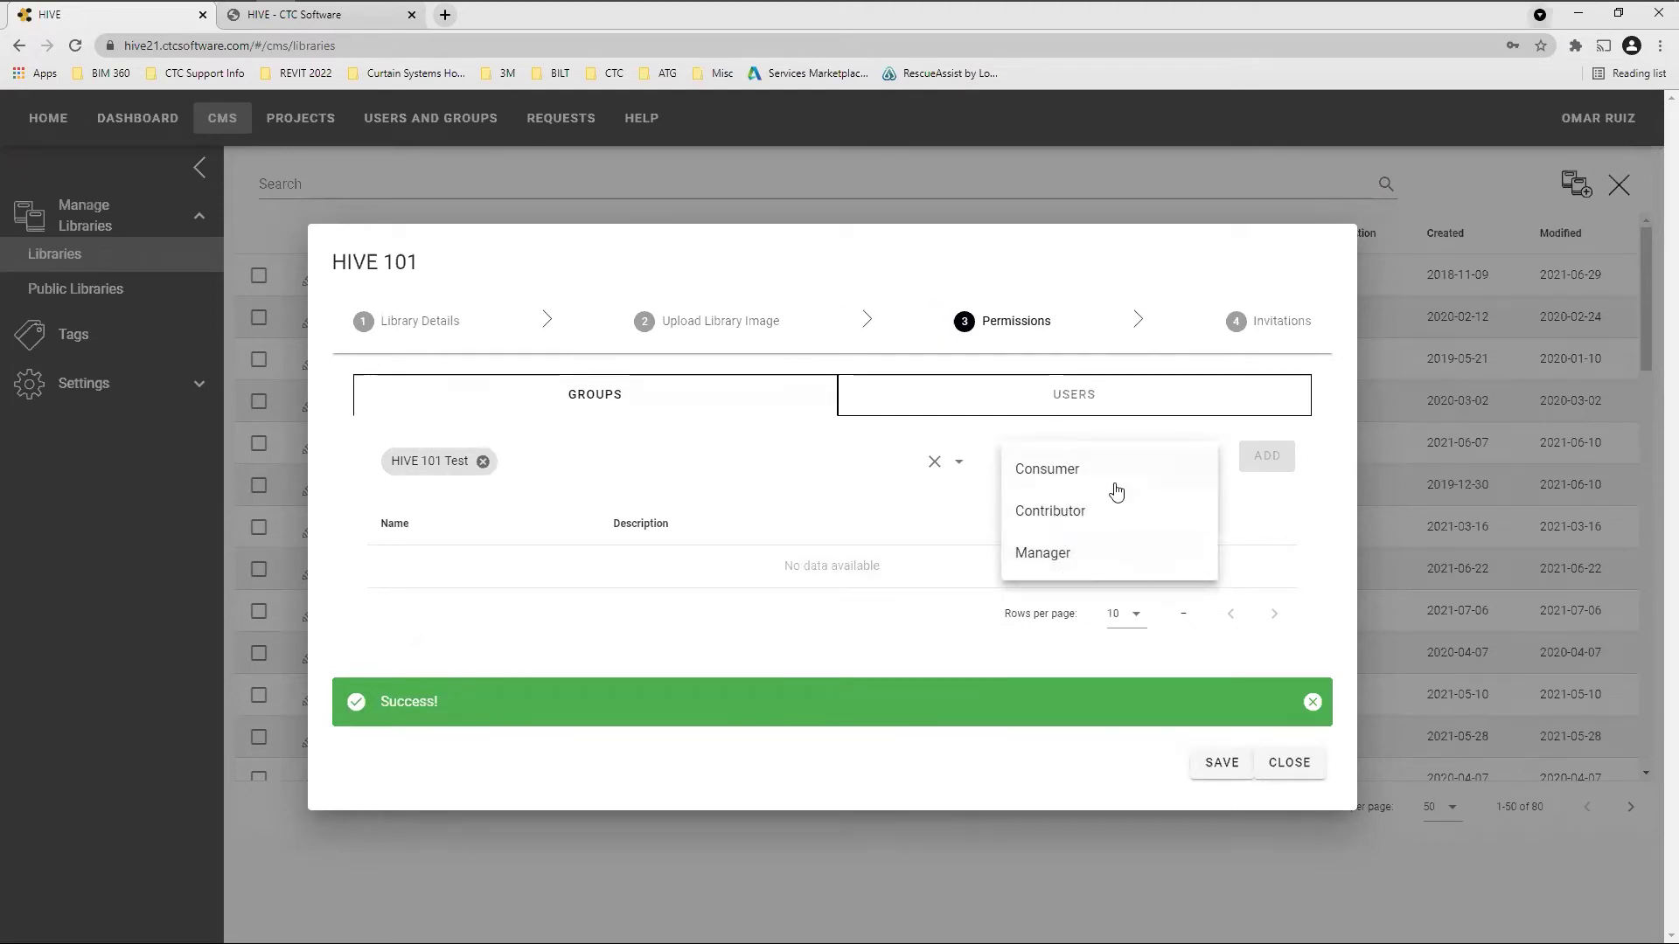
click(1063, 555)
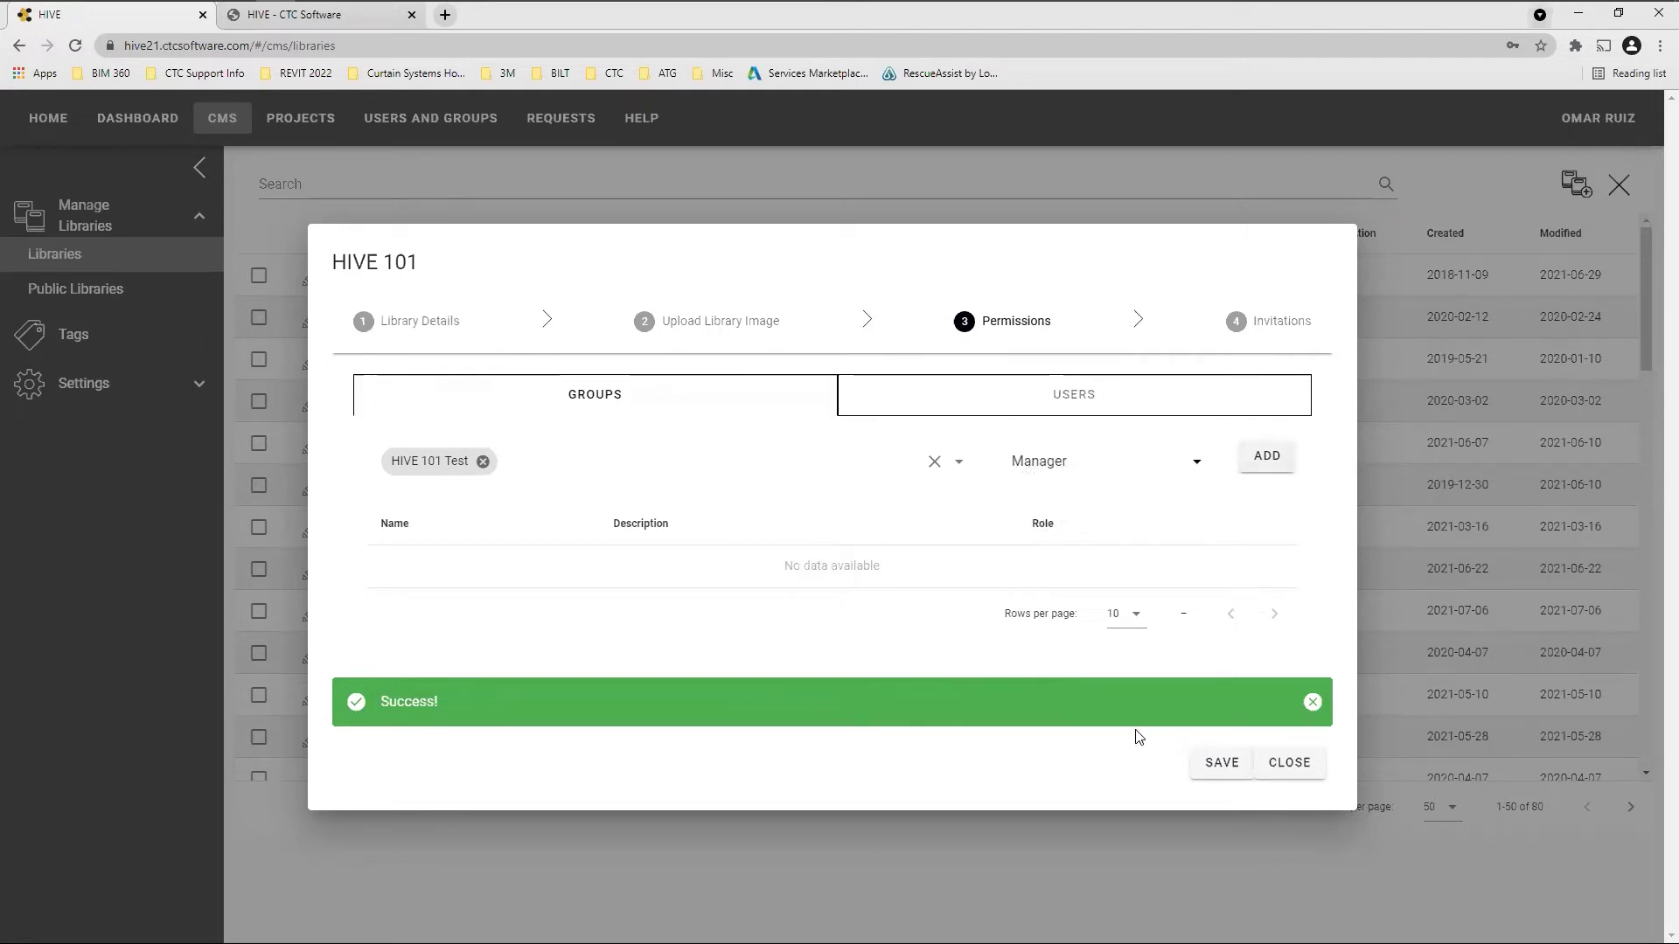
click(1285, 323)
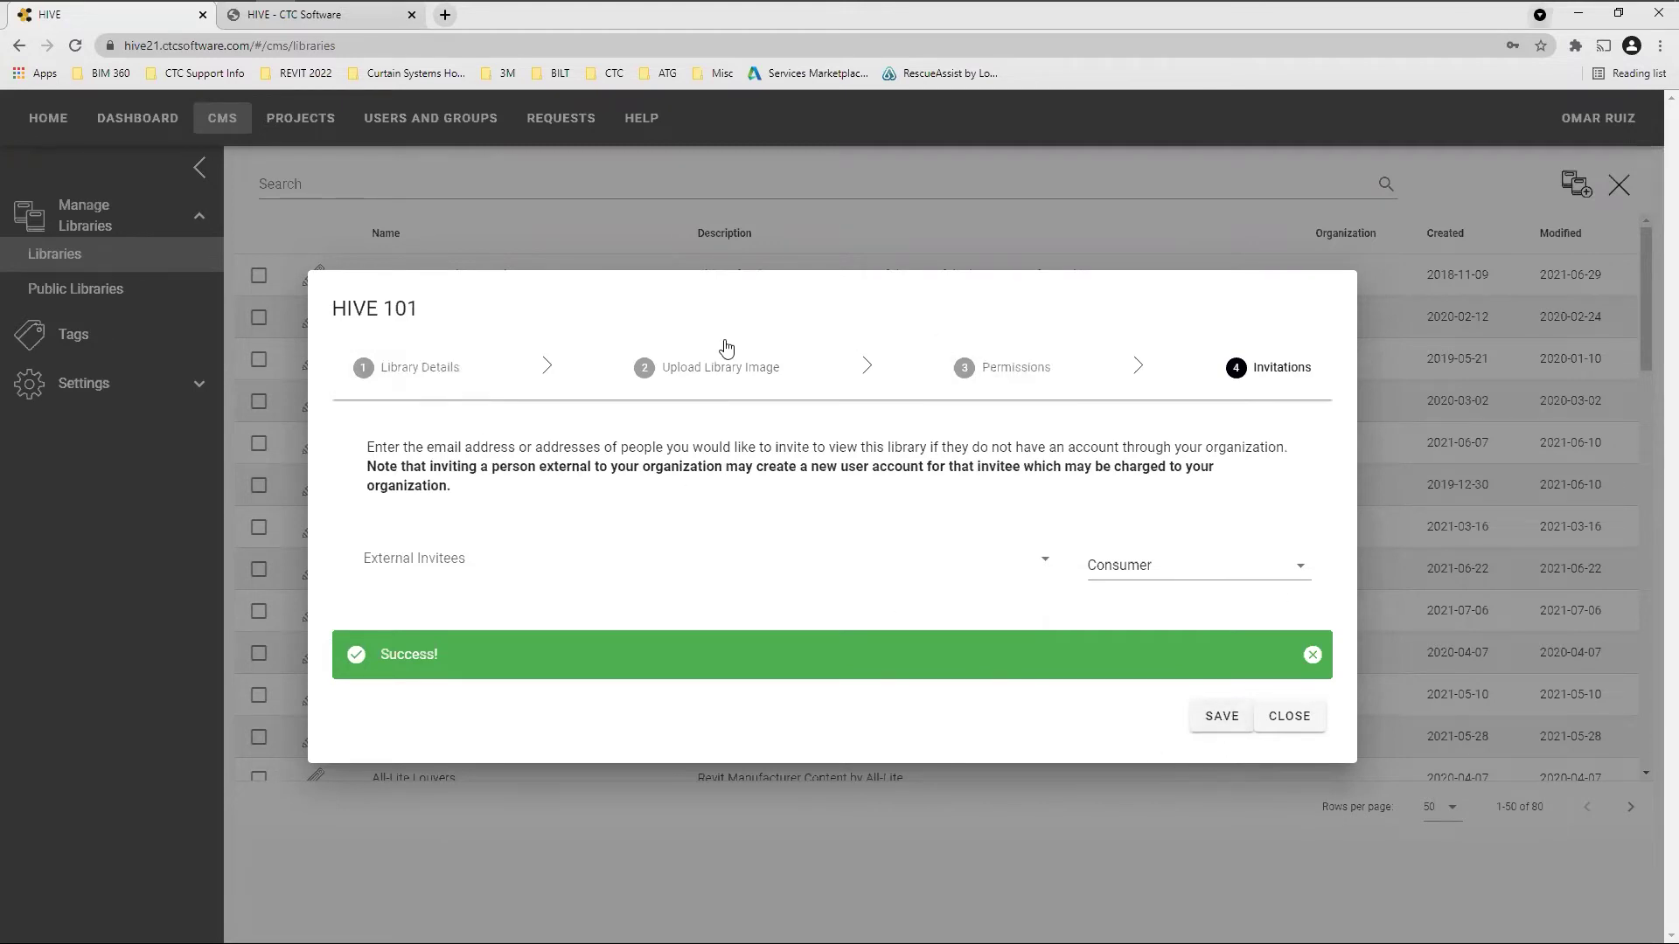
Save and close the HIVE 101 library dialog, then view the Public Libraries page
click(1224, 720)
click(1290, 720)
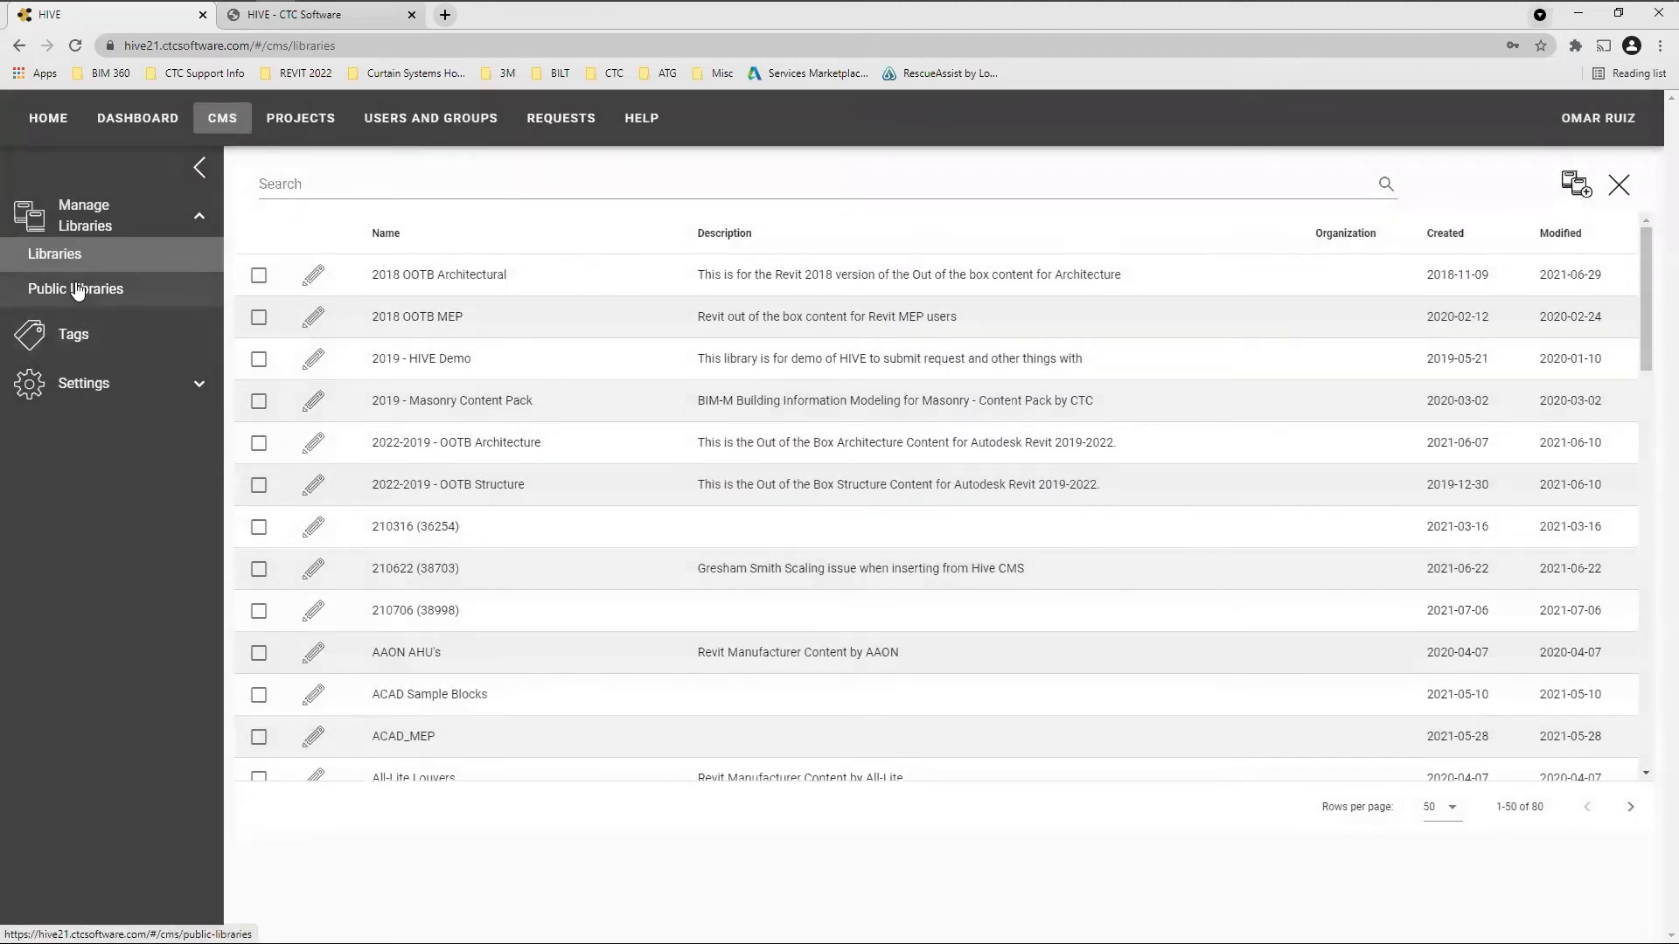
click(77, 290)
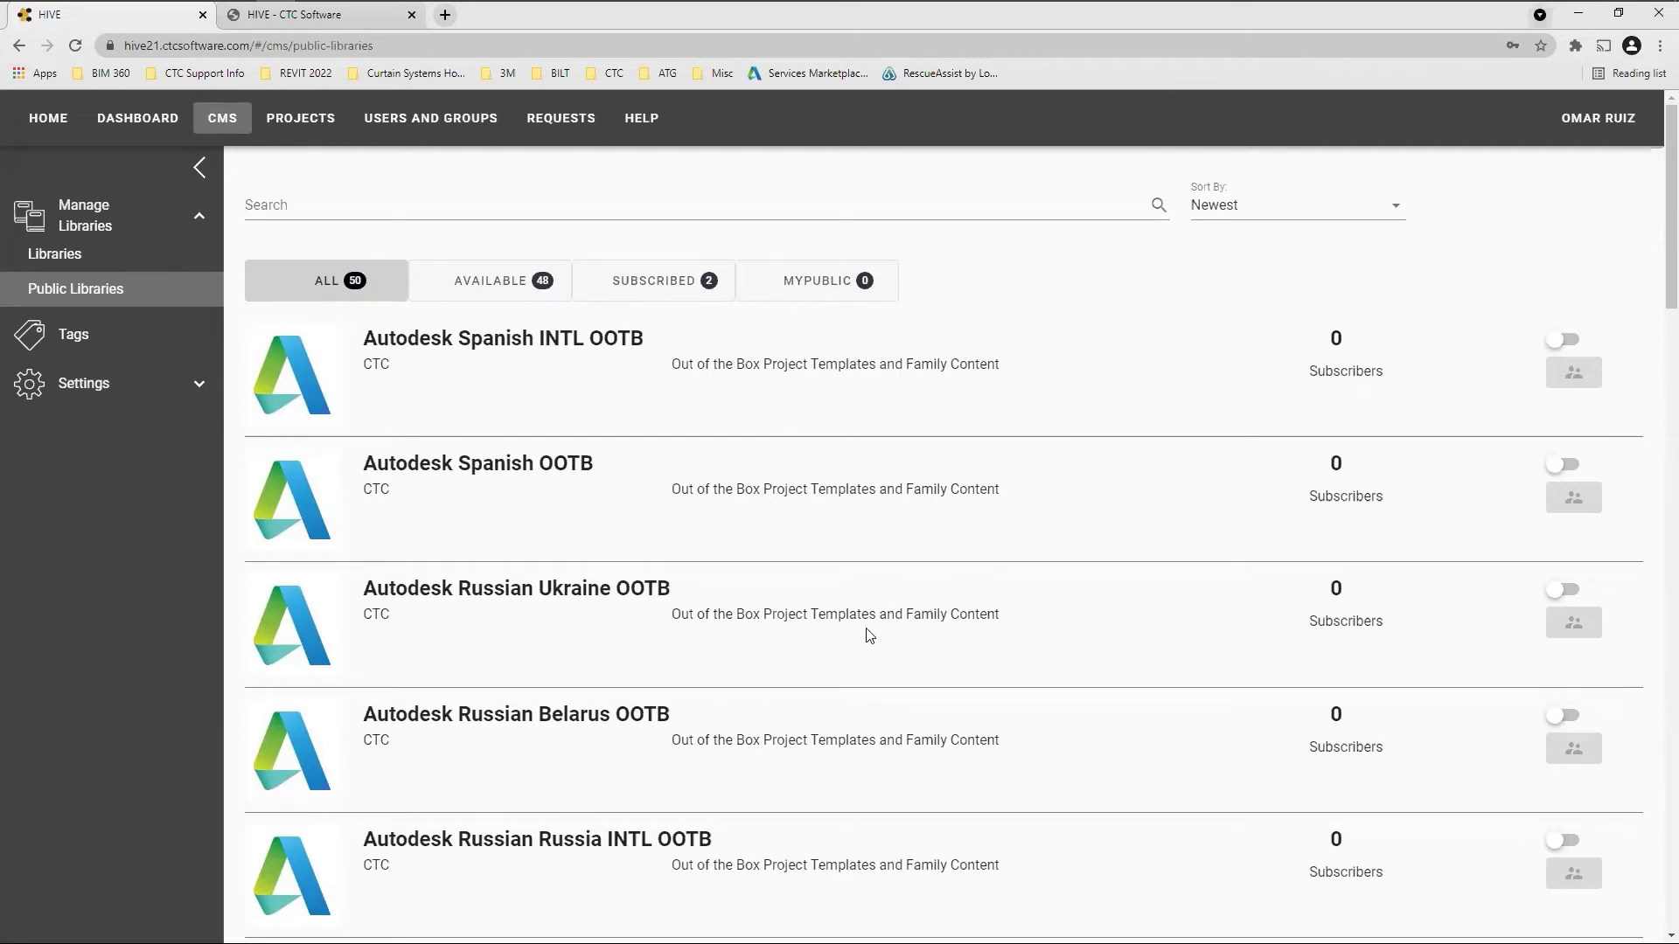
scroll(870, 634, down, 5)
scroll(870, 634, down, 3)
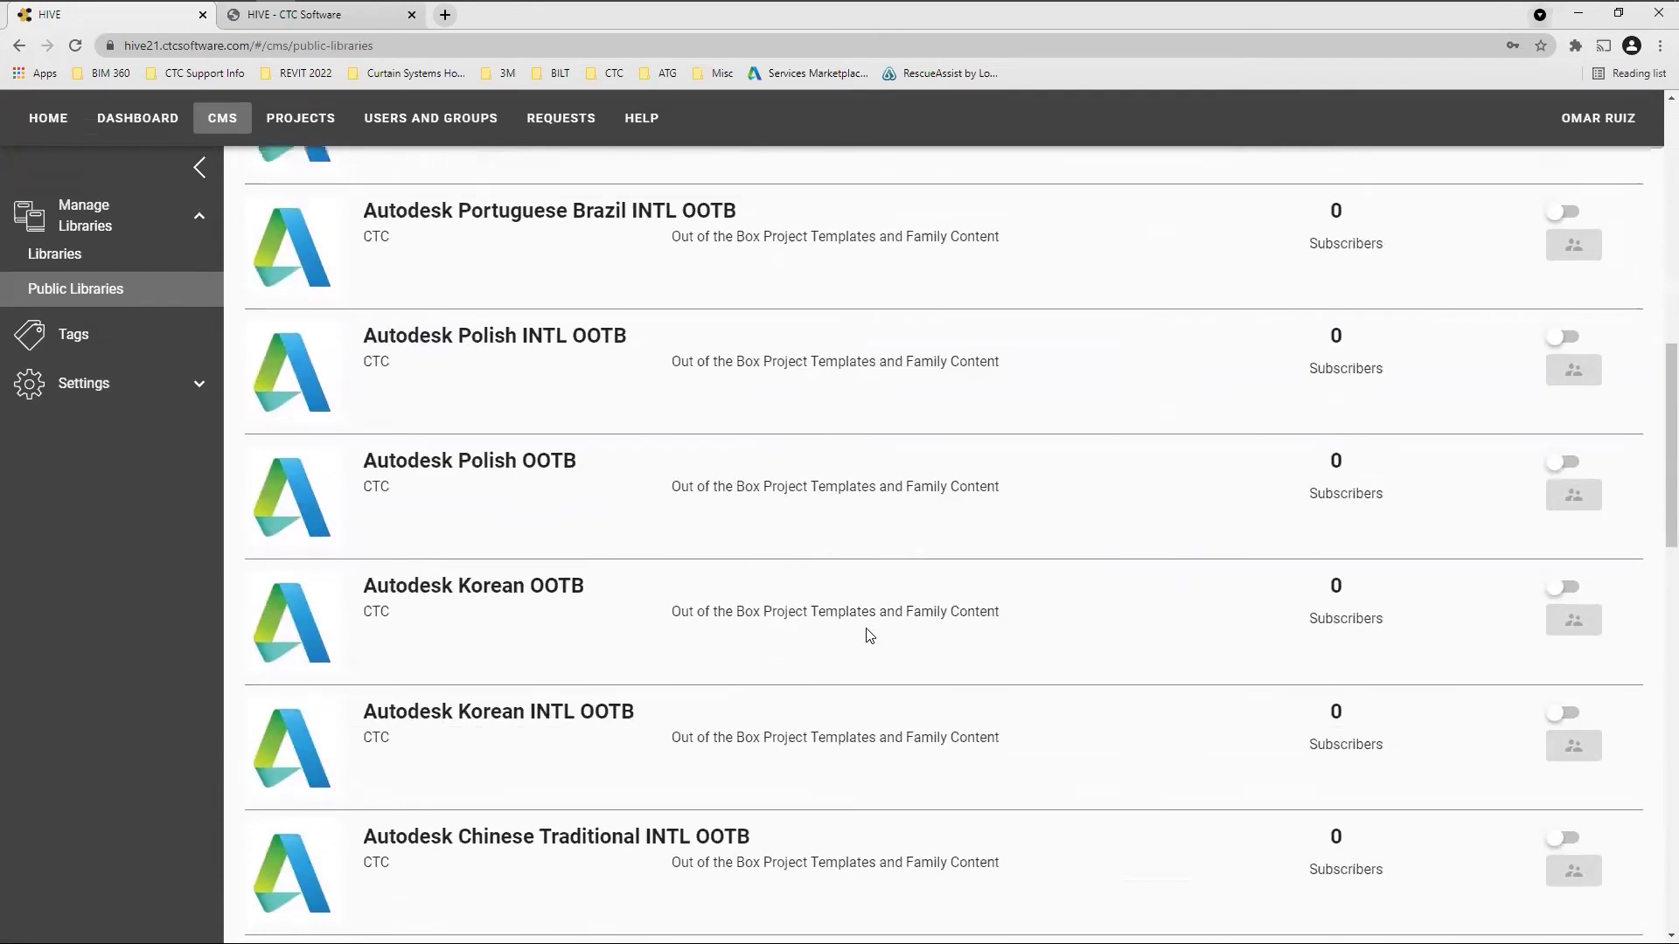
scroll(870, 633, up, 10)
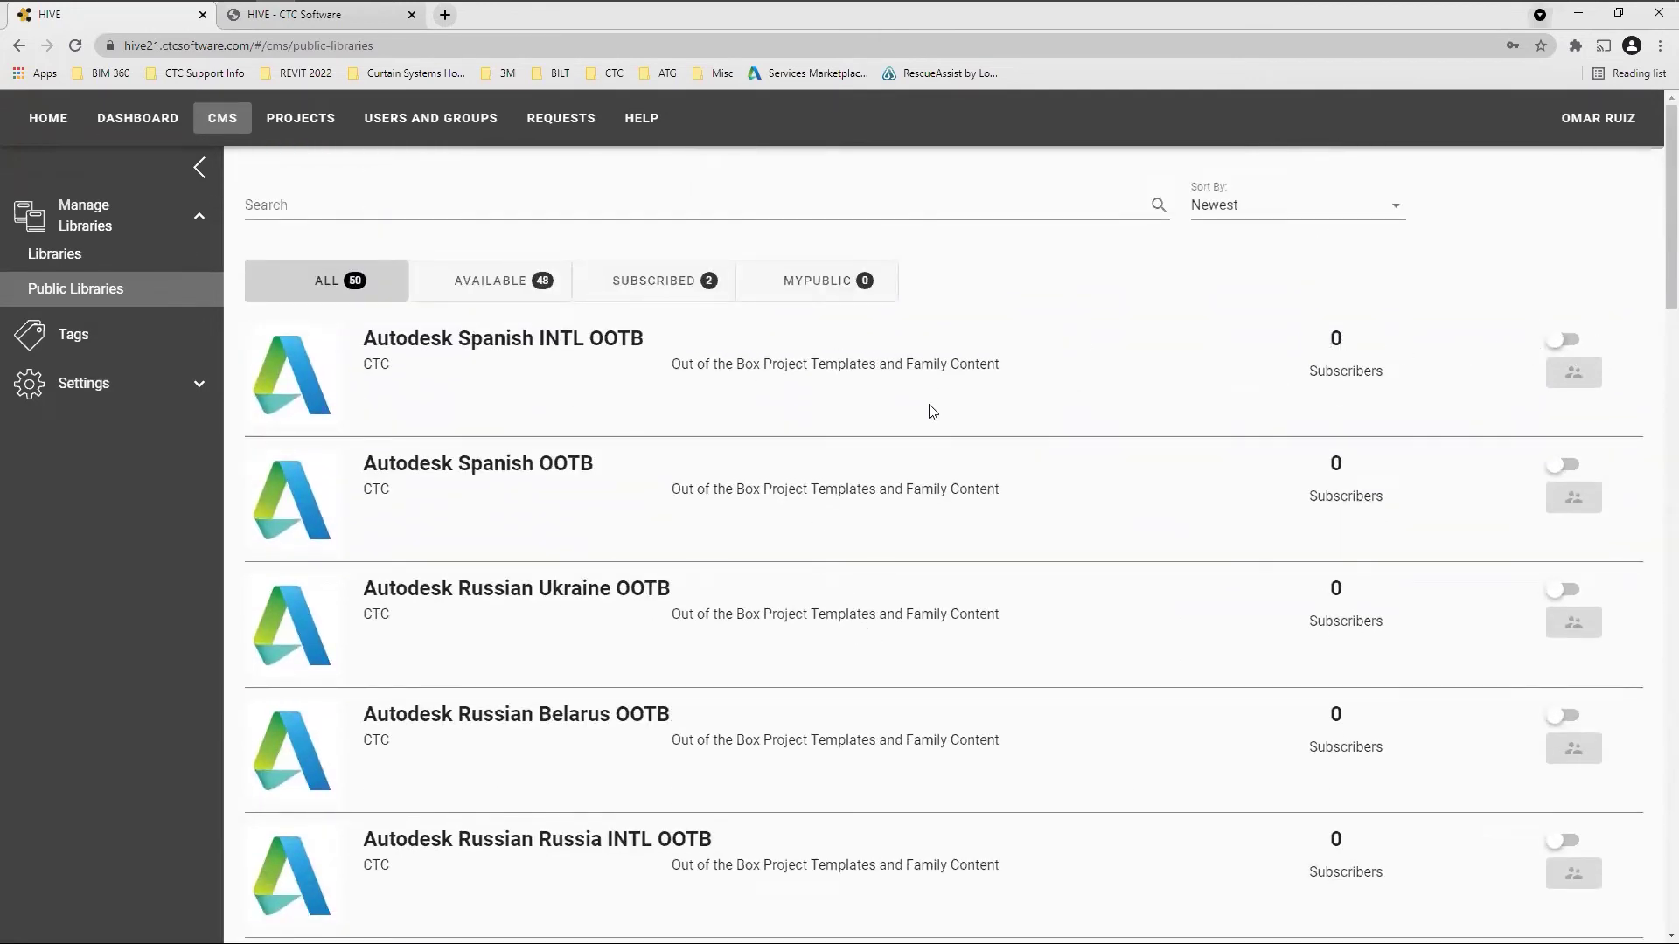
click(1563, 342)
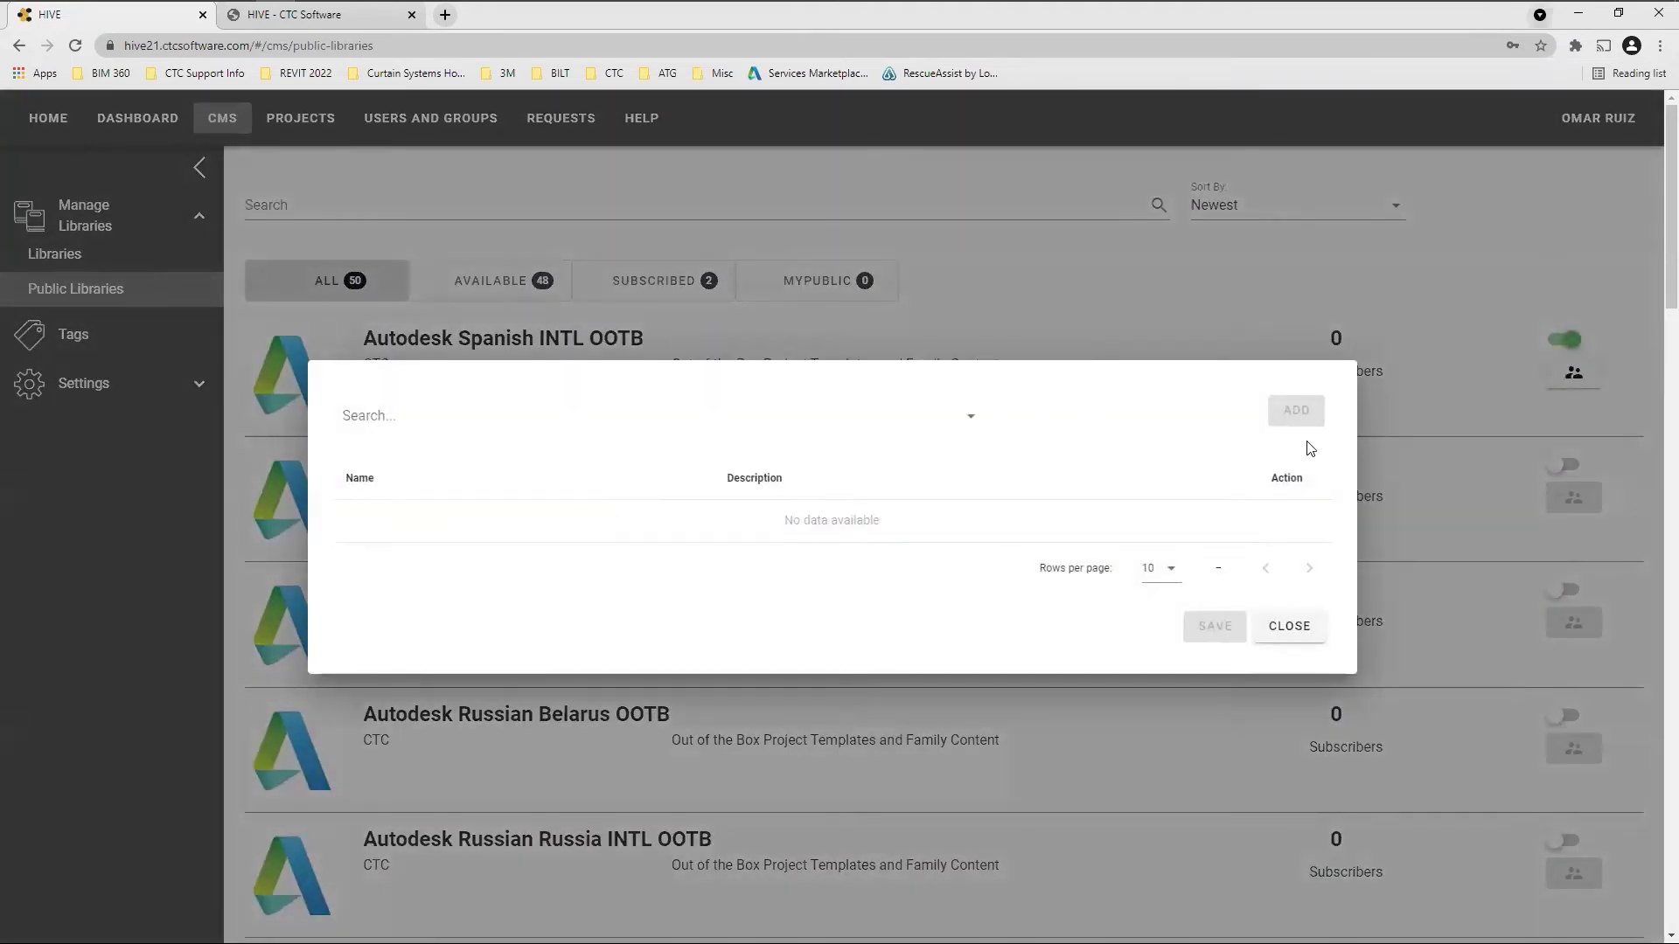
click(1296, 641)
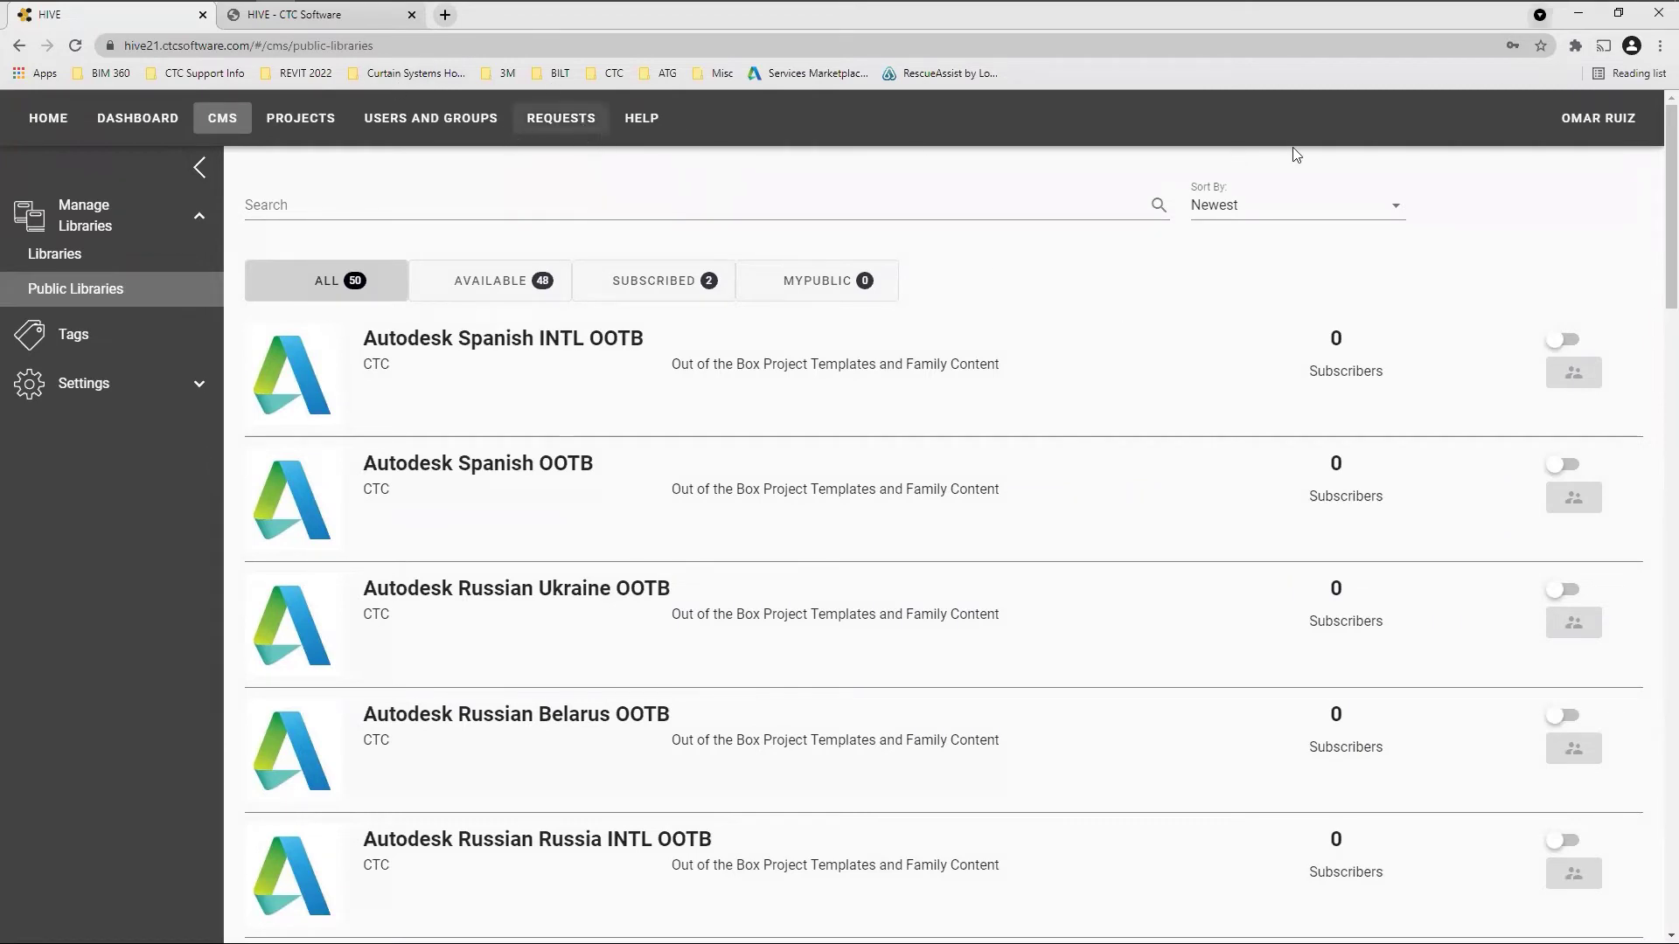
scroll(706, 552, down, 7)
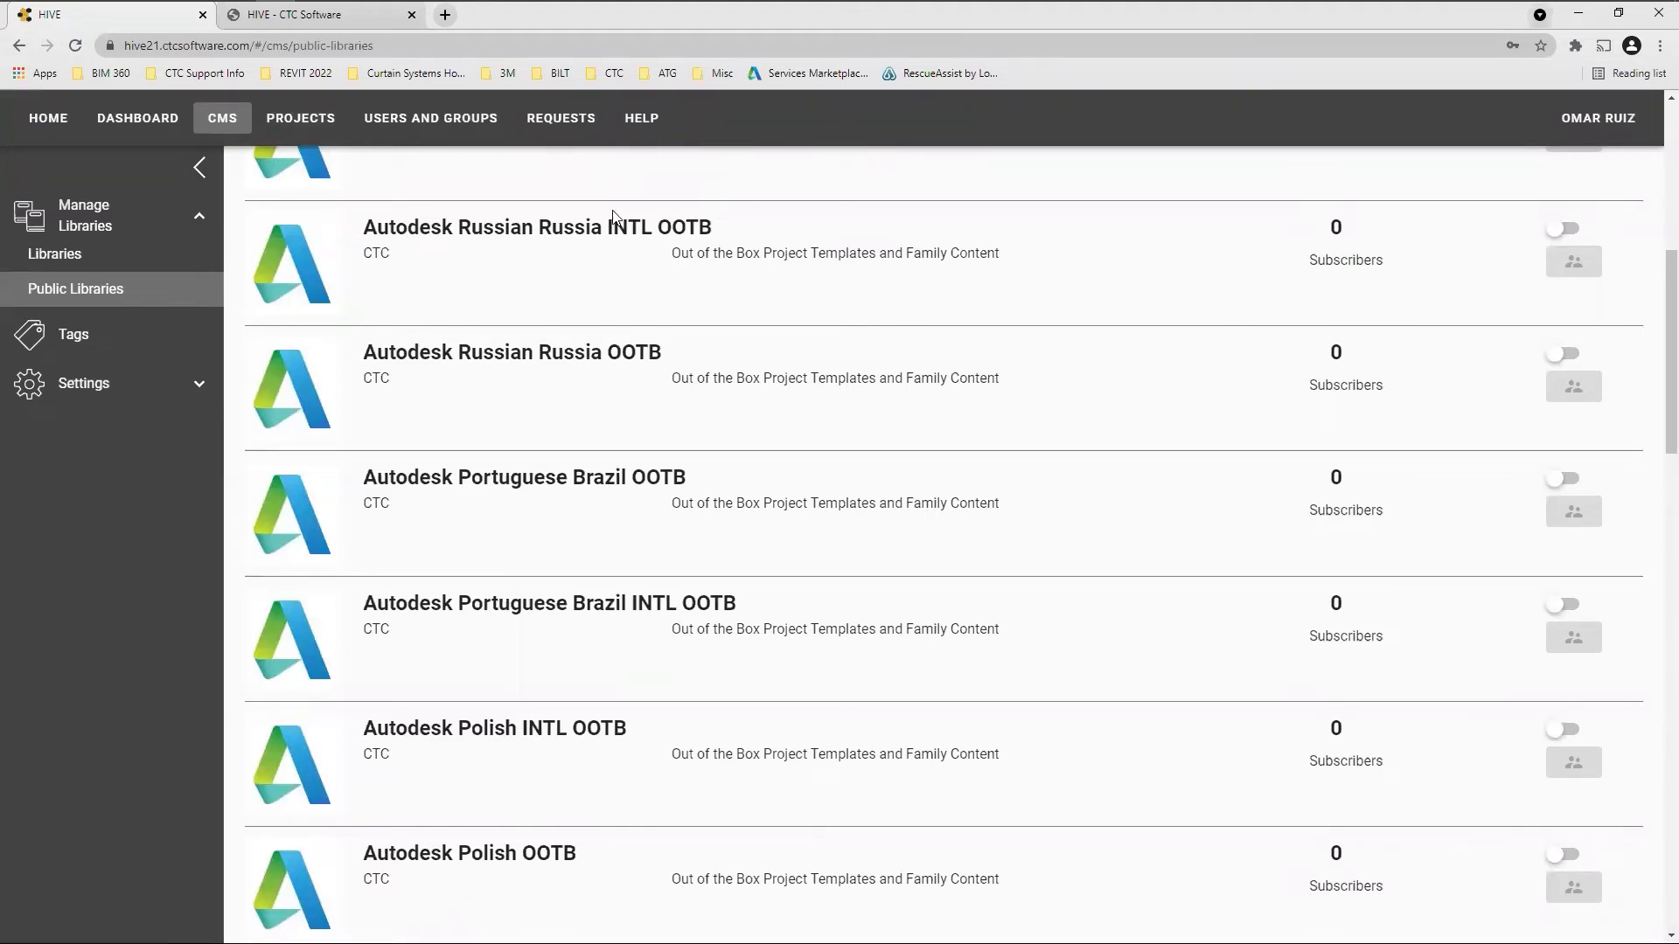
Browse the Tags list, then expand Settings and go to Organization settings
click(75, 342)
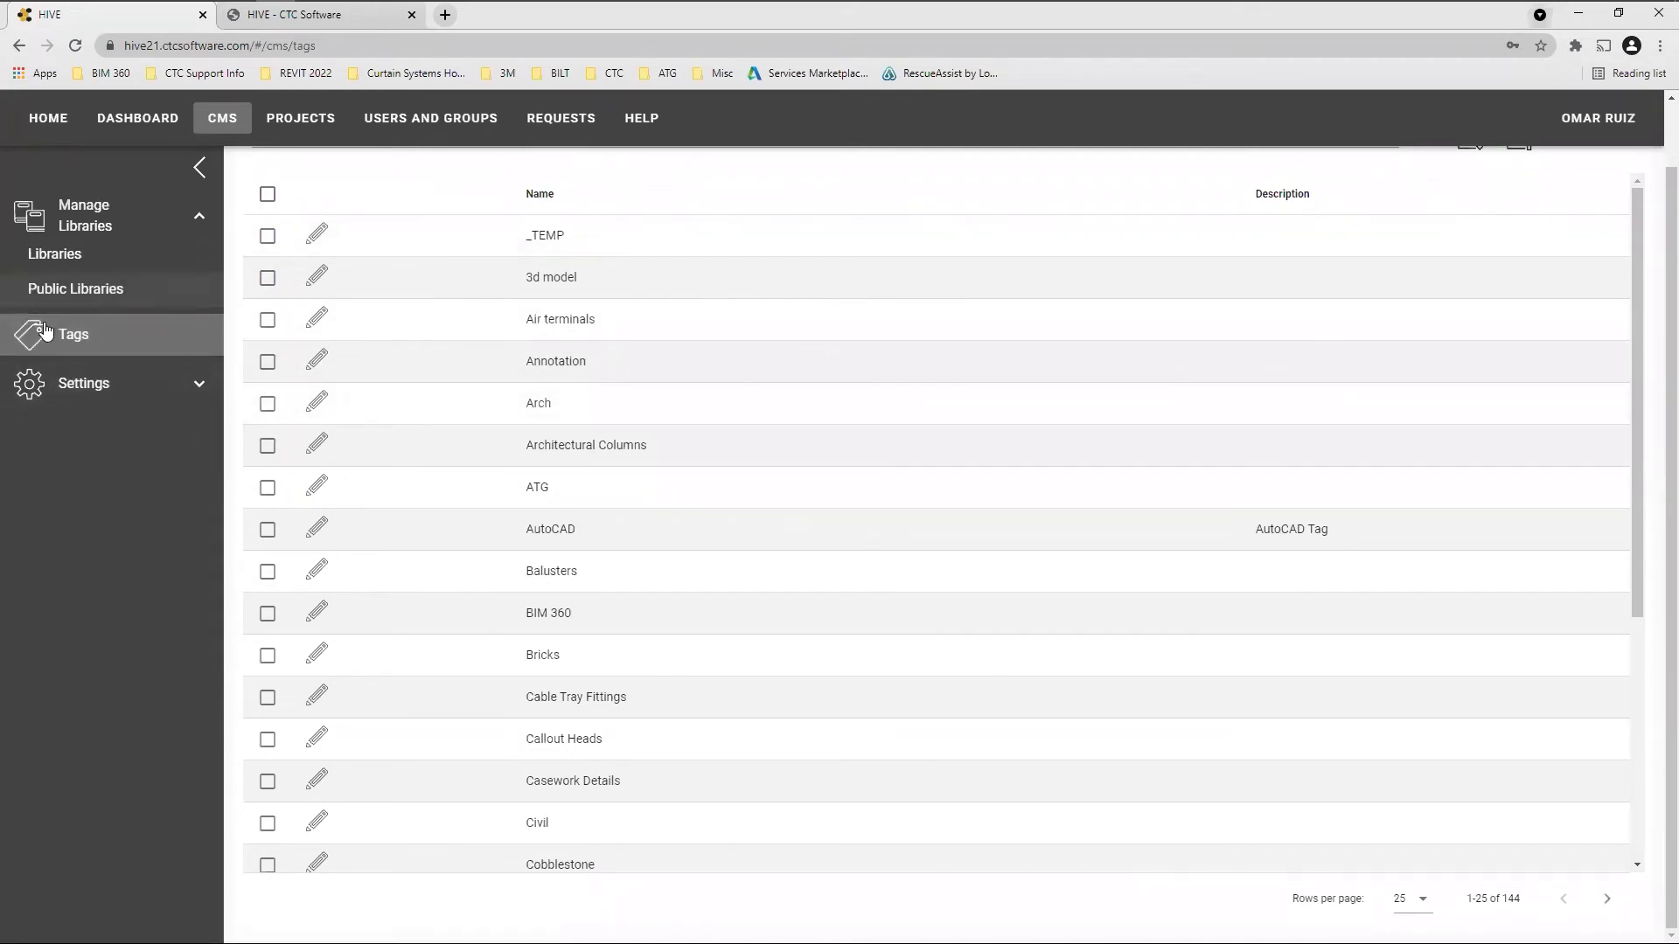
click(77, 389)
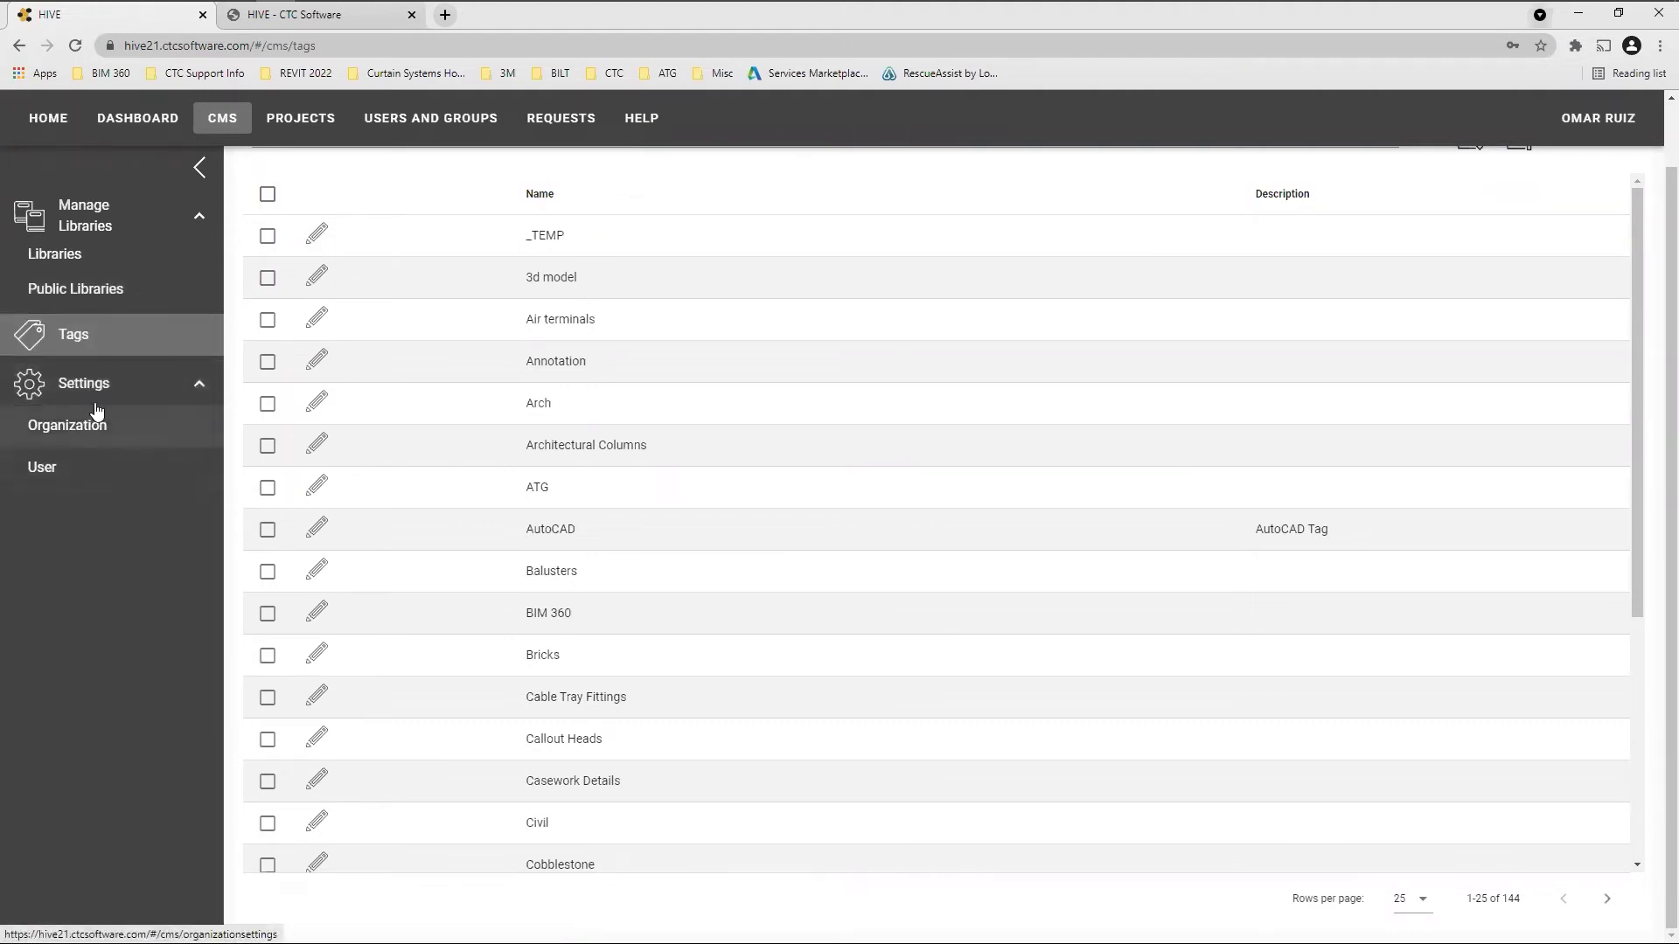
click(213, 133)
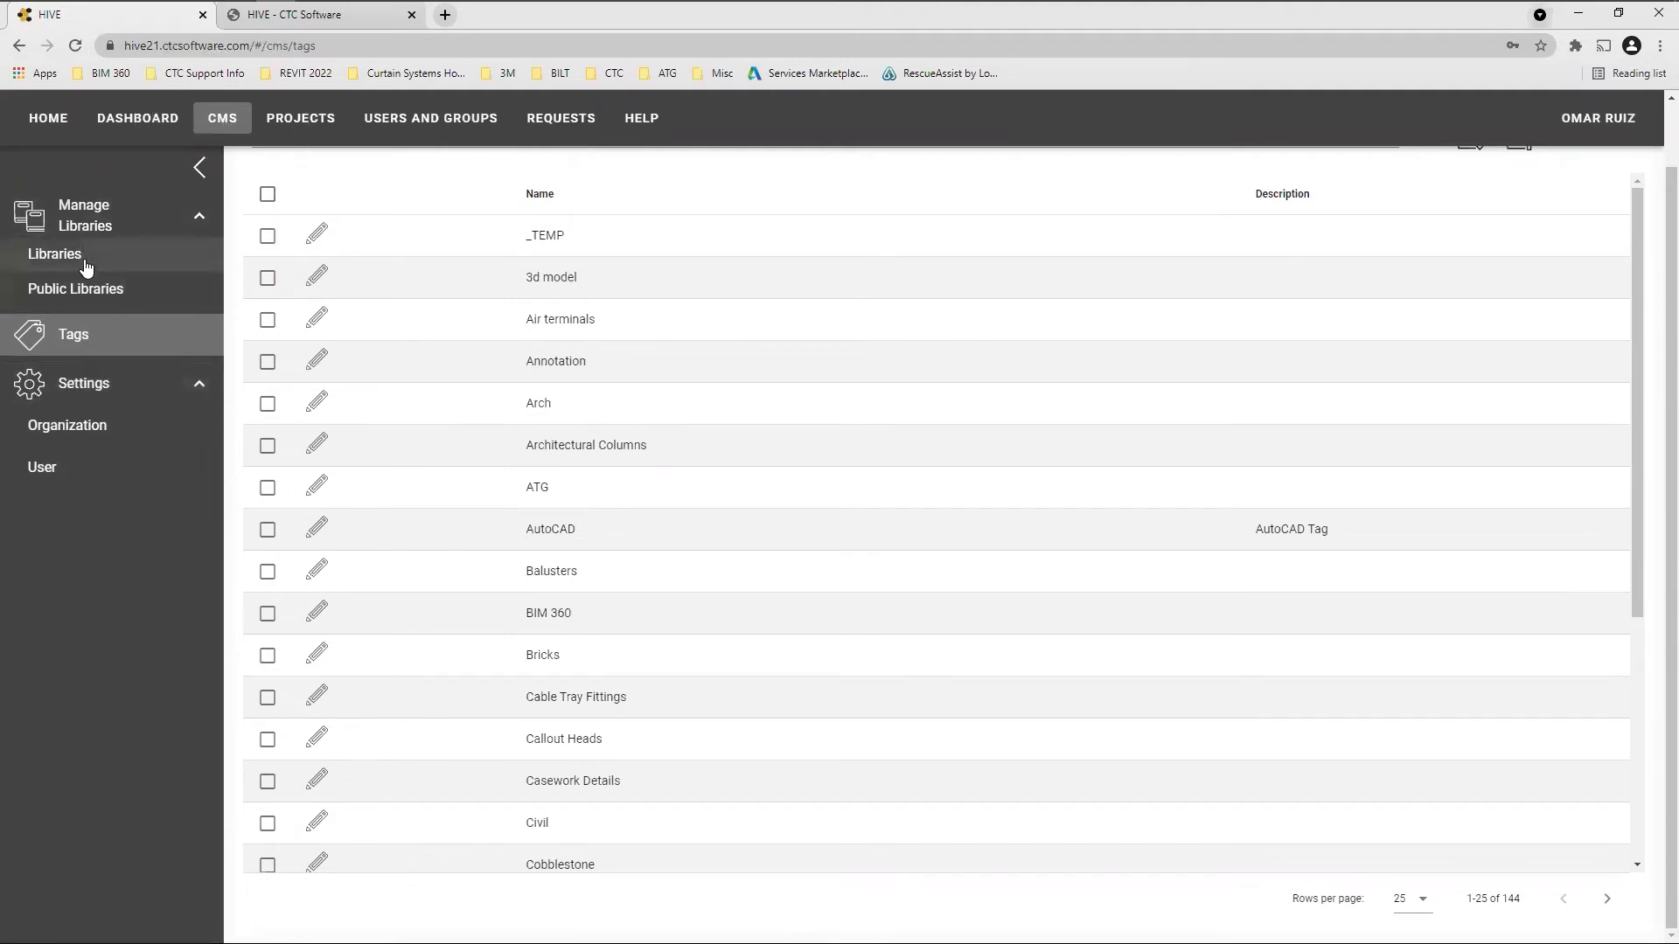
click(81, 429)
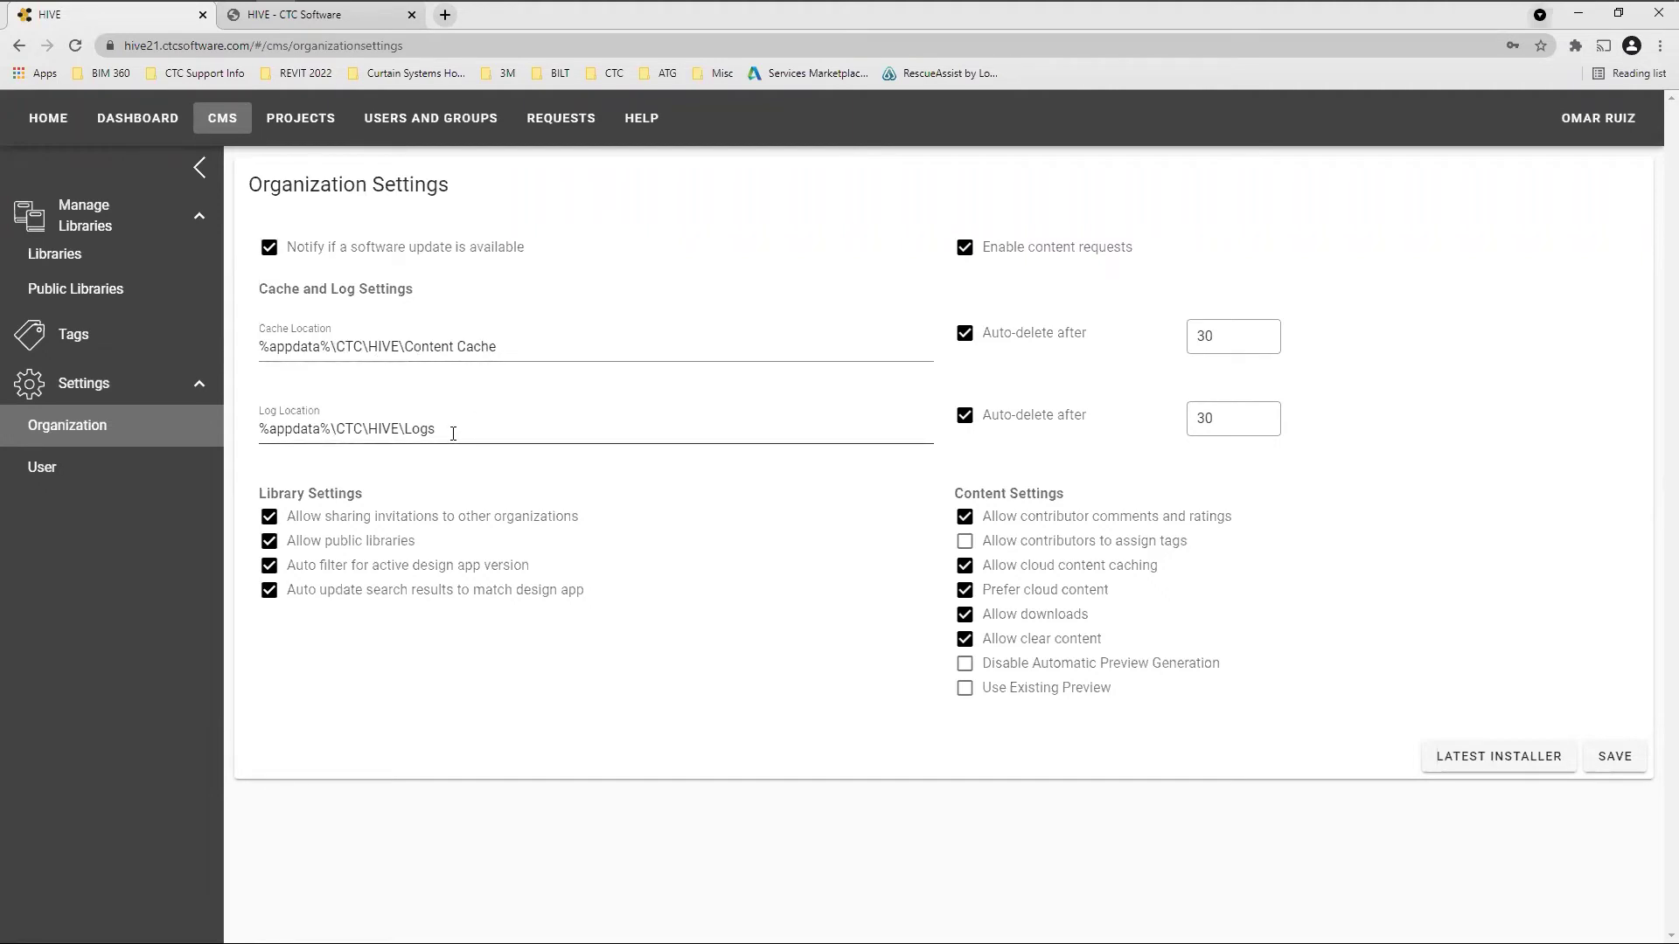
drag(449, 430, 413, 431)
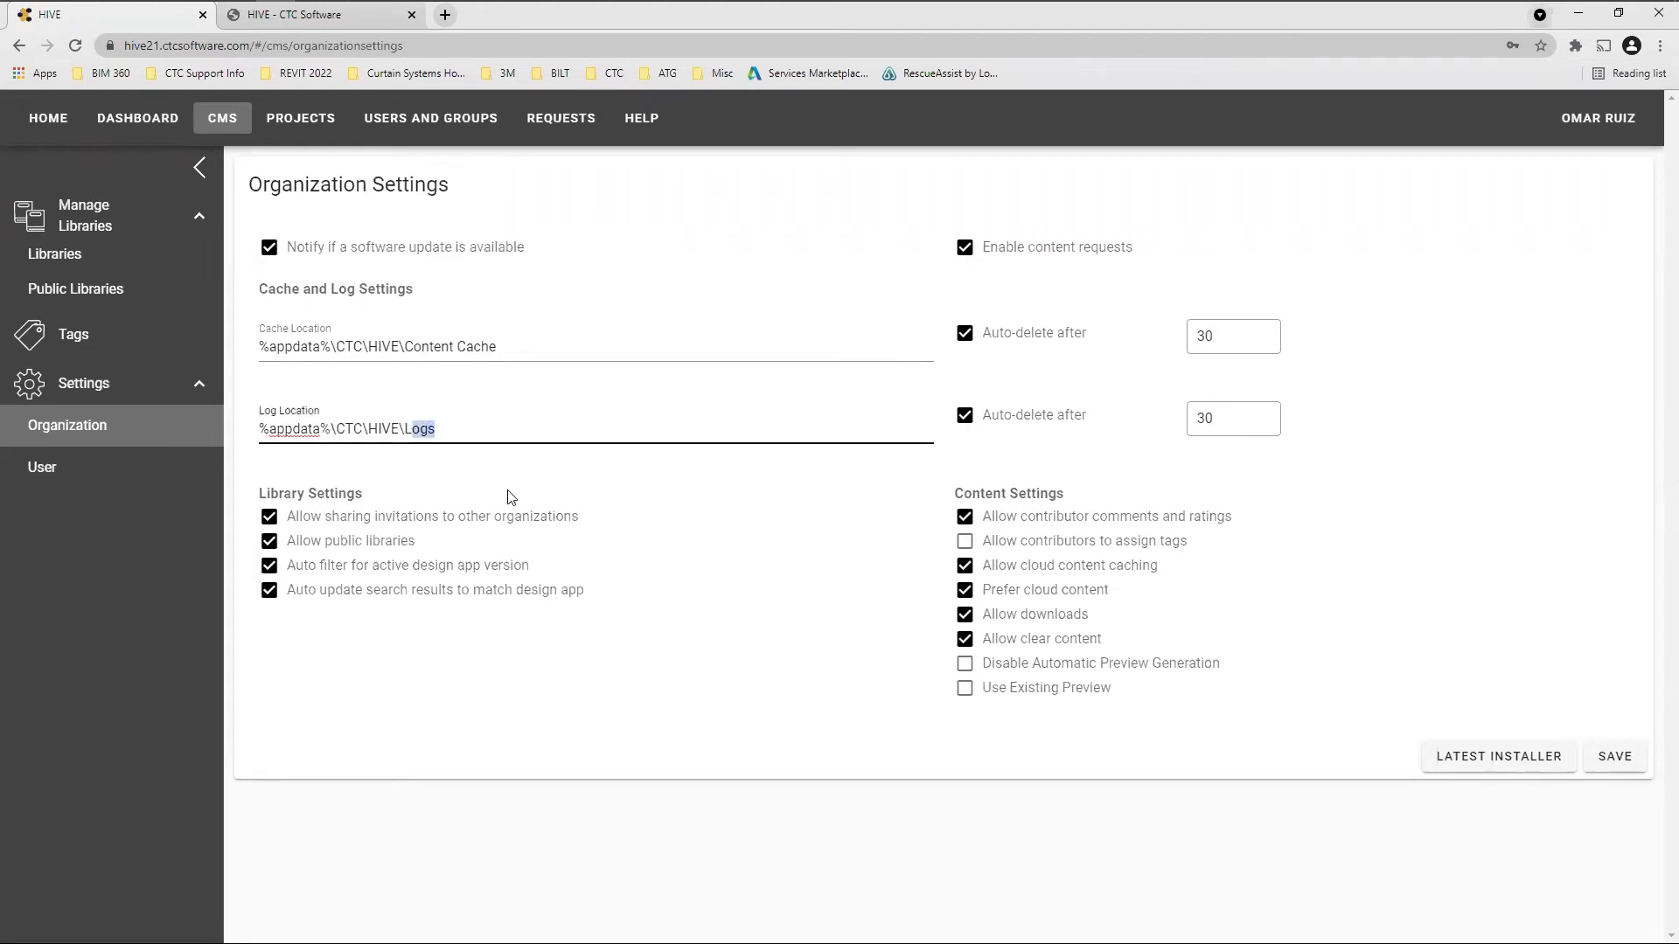
click(652, 484)
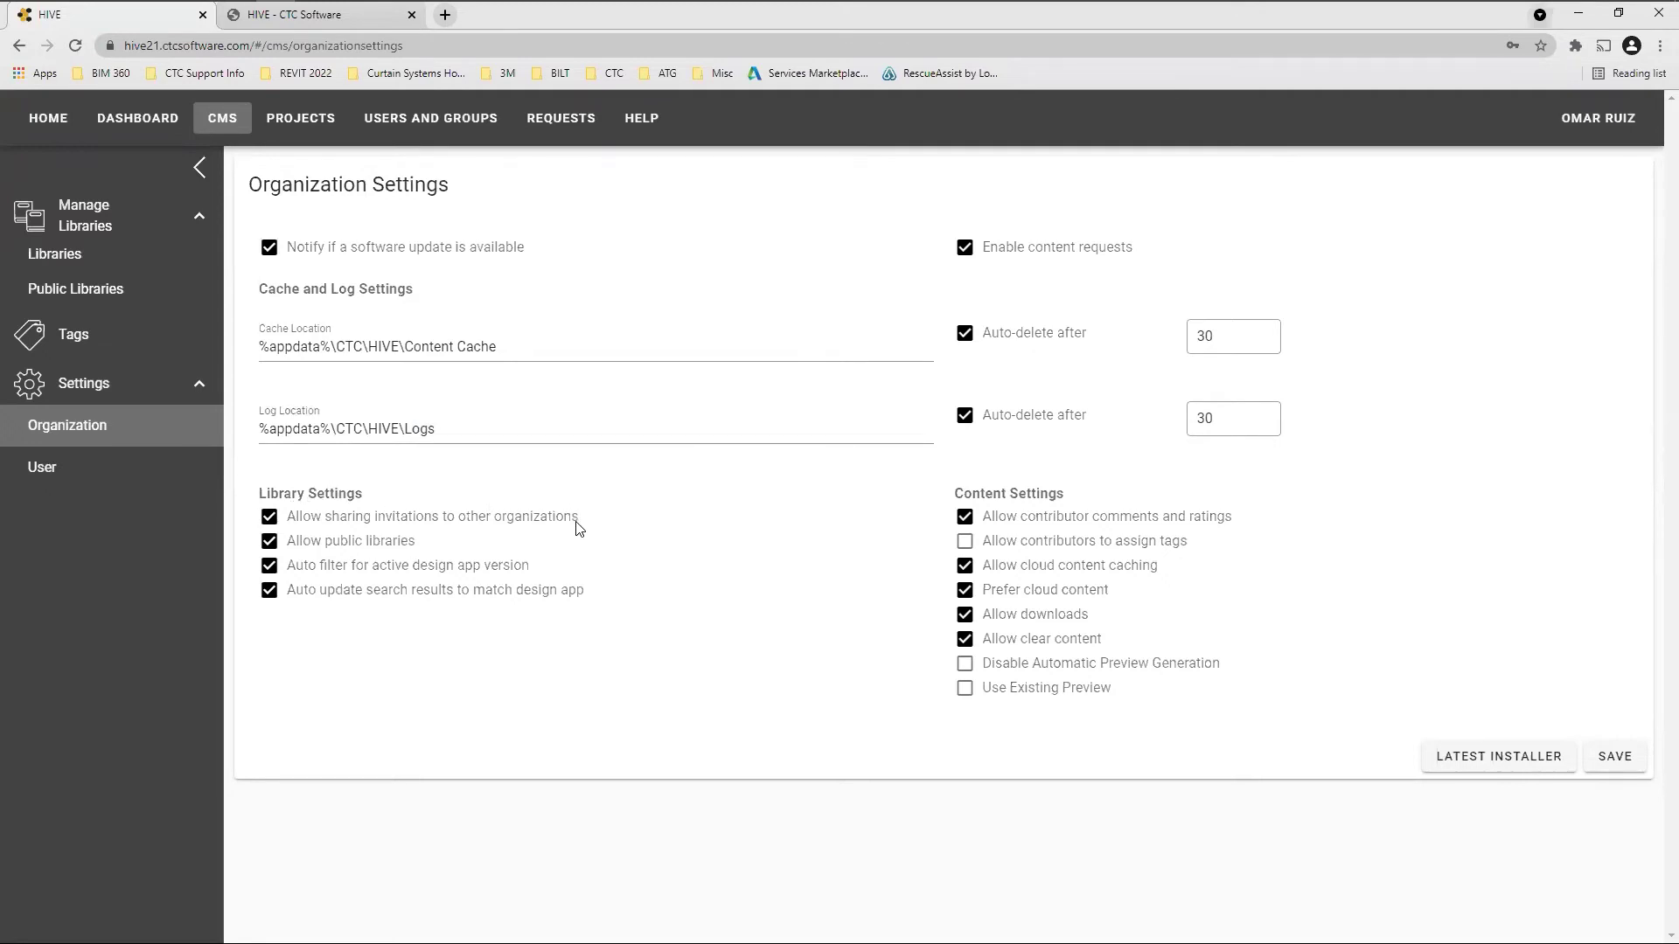
click(519, 525)
key(ctrl)
Highlight the ends of the cache and log location paths, then return to the Libraries list
click(512, 576)
click(497, 346)
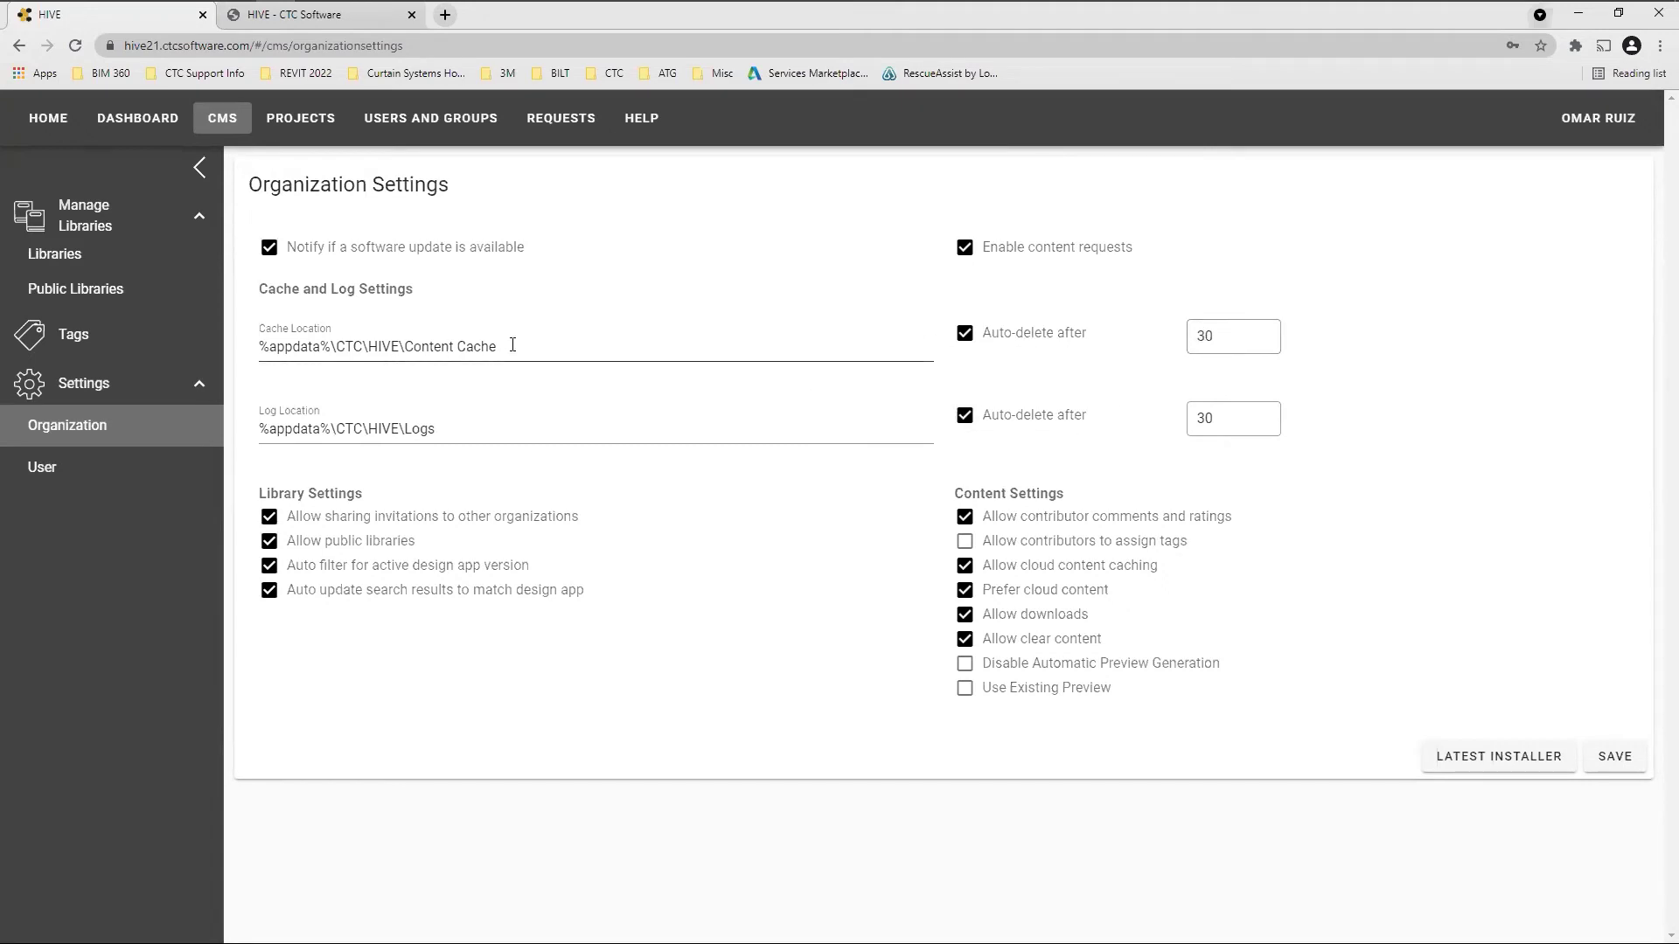
drag(496, 346, 424, 346)
drag(434, 429, 413, 428)
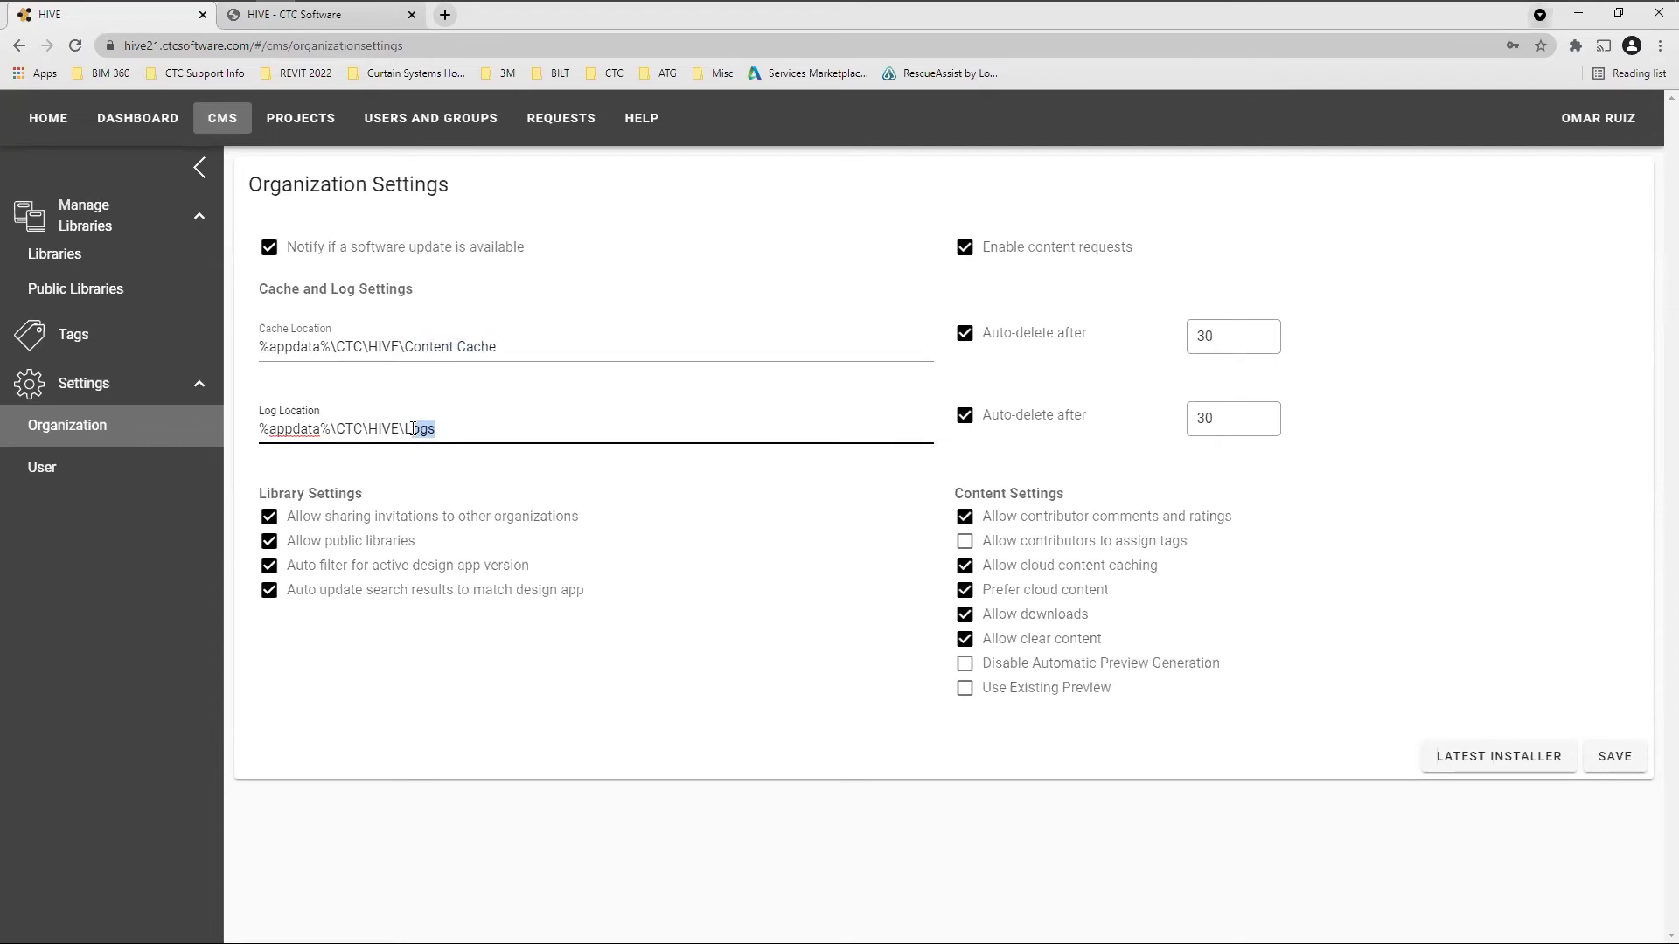
click(1428, 414)
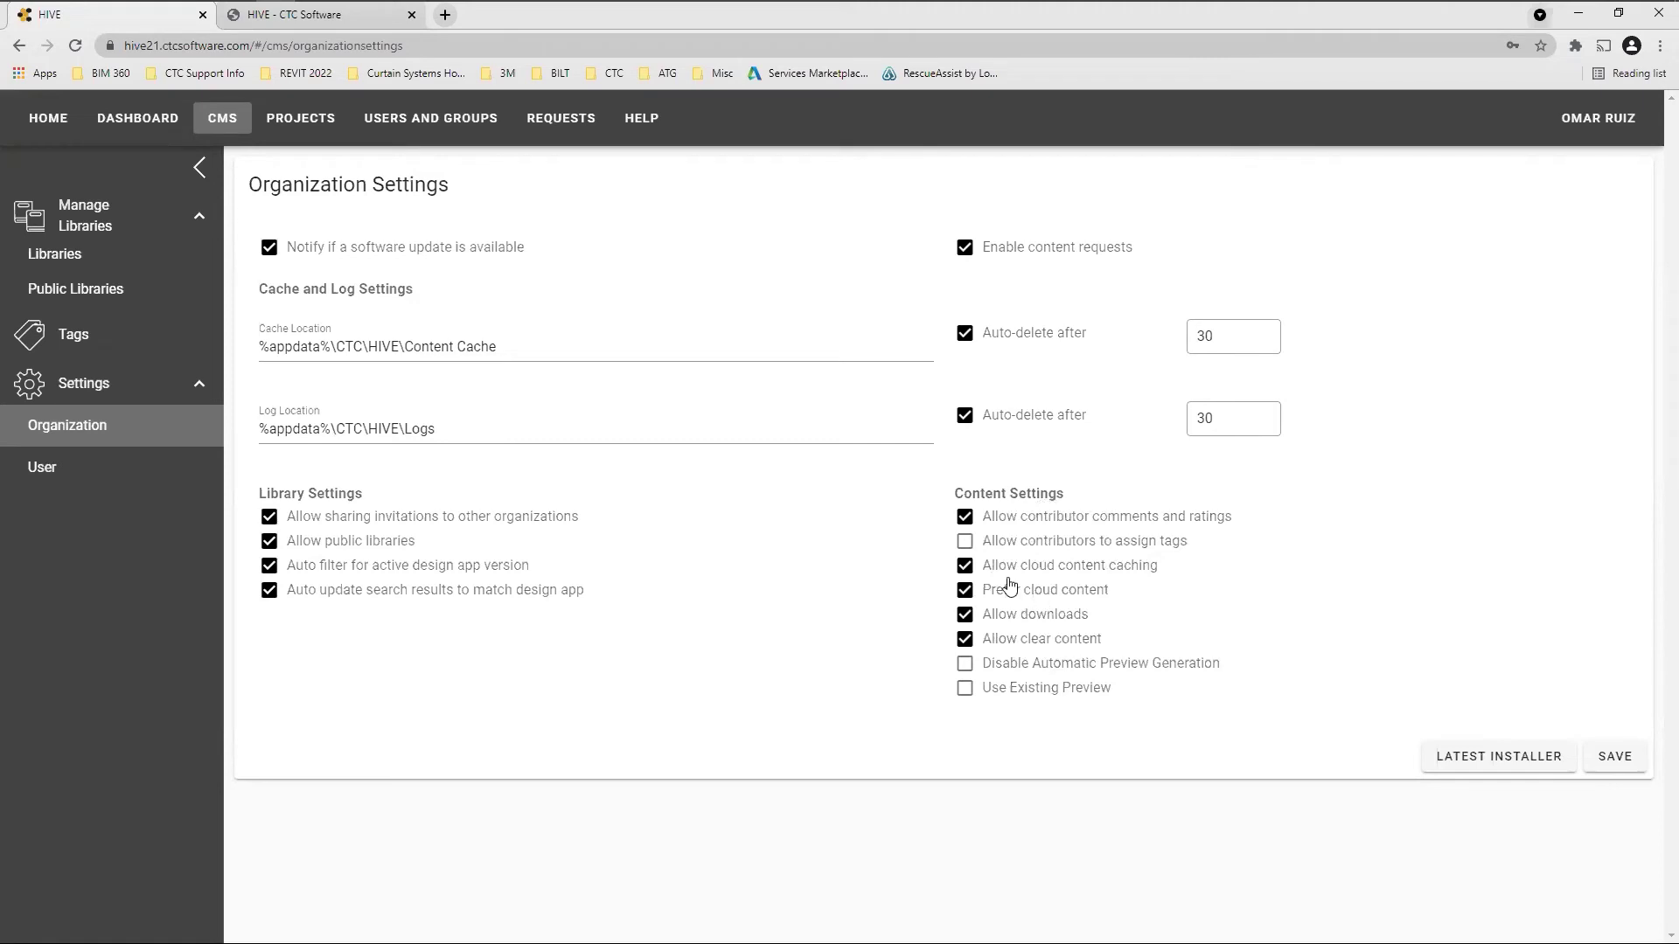
click(87, 258)
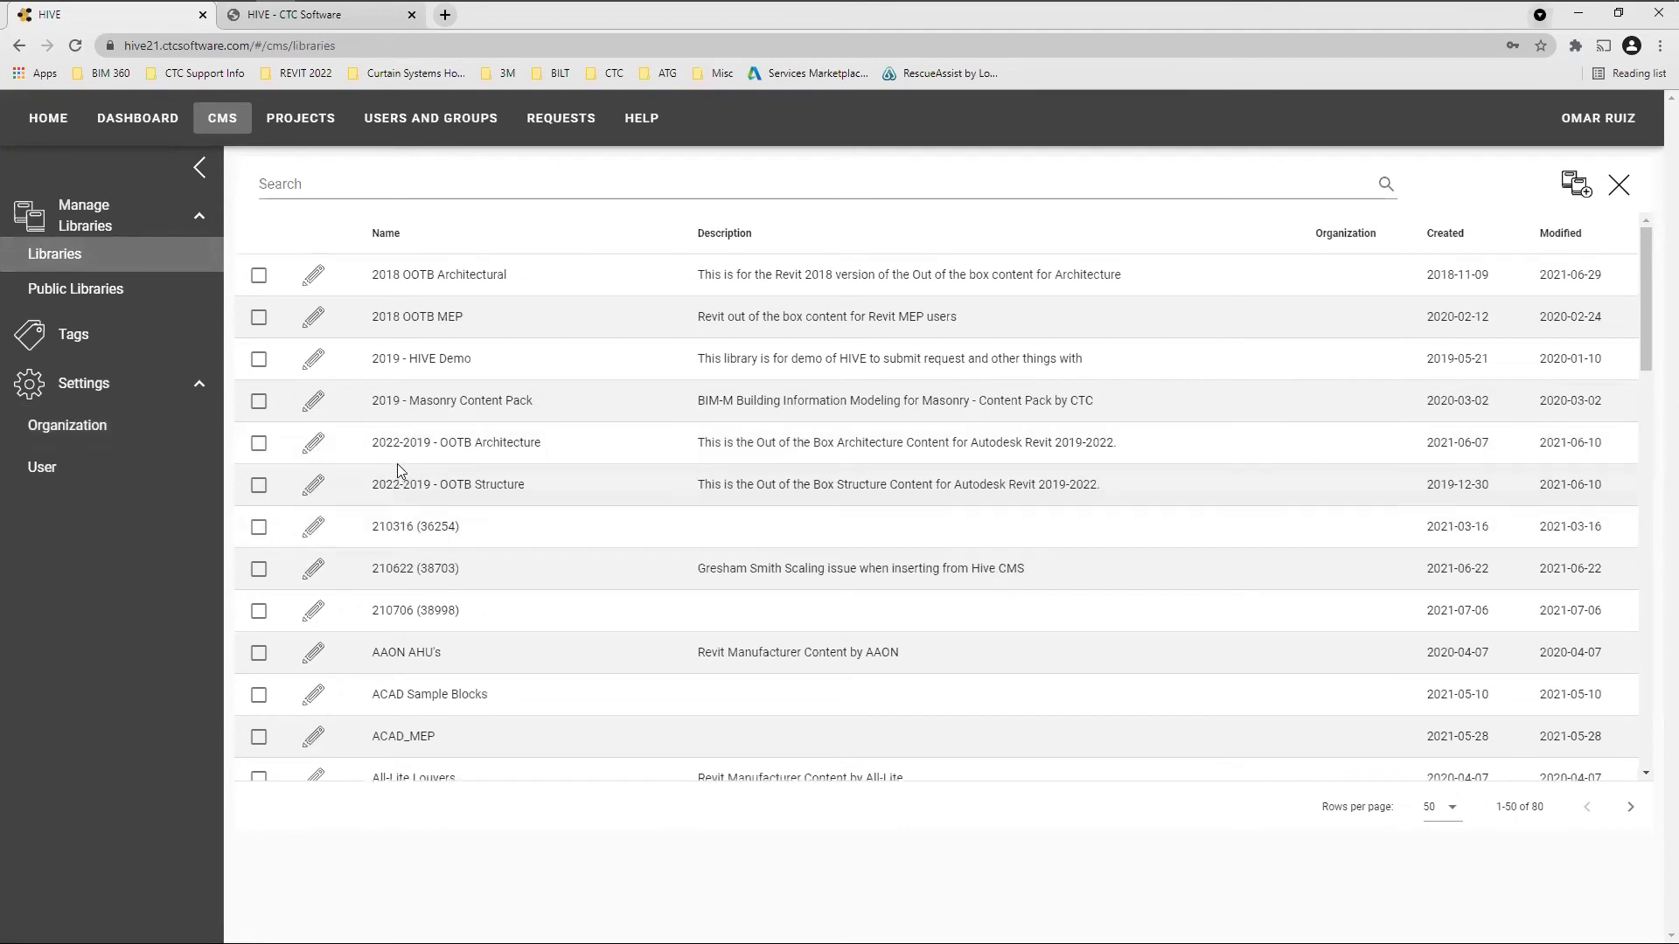
Search libraries for 'or' and open the OR - HIVE TESTING library details
click(423, 184)
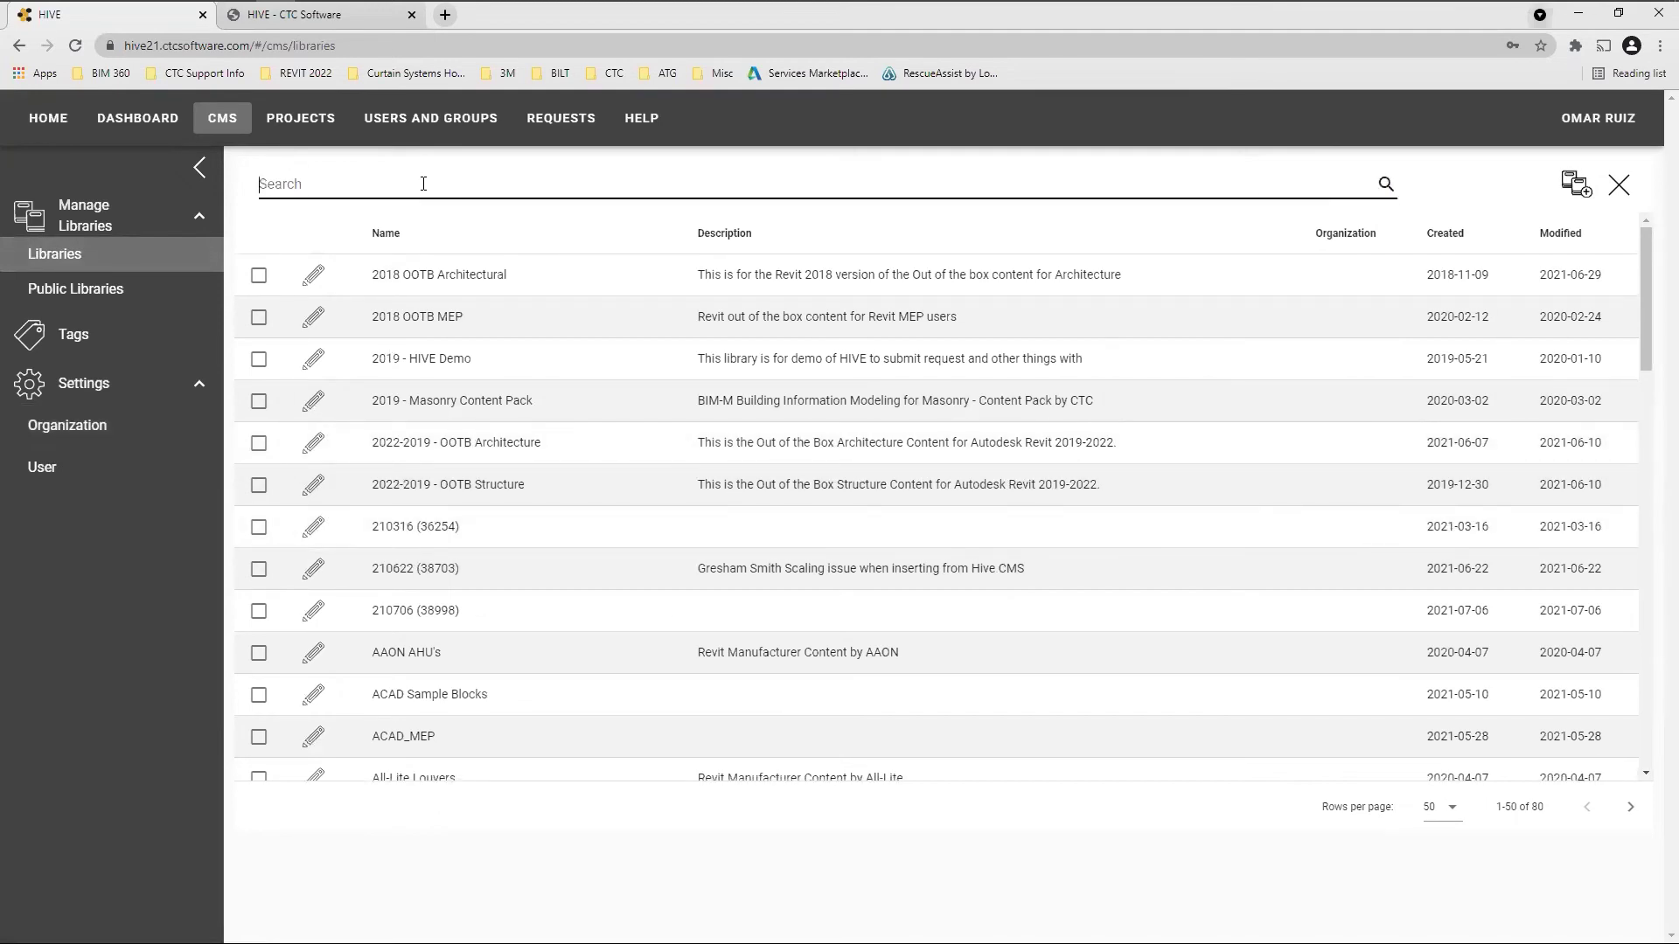
text(or)
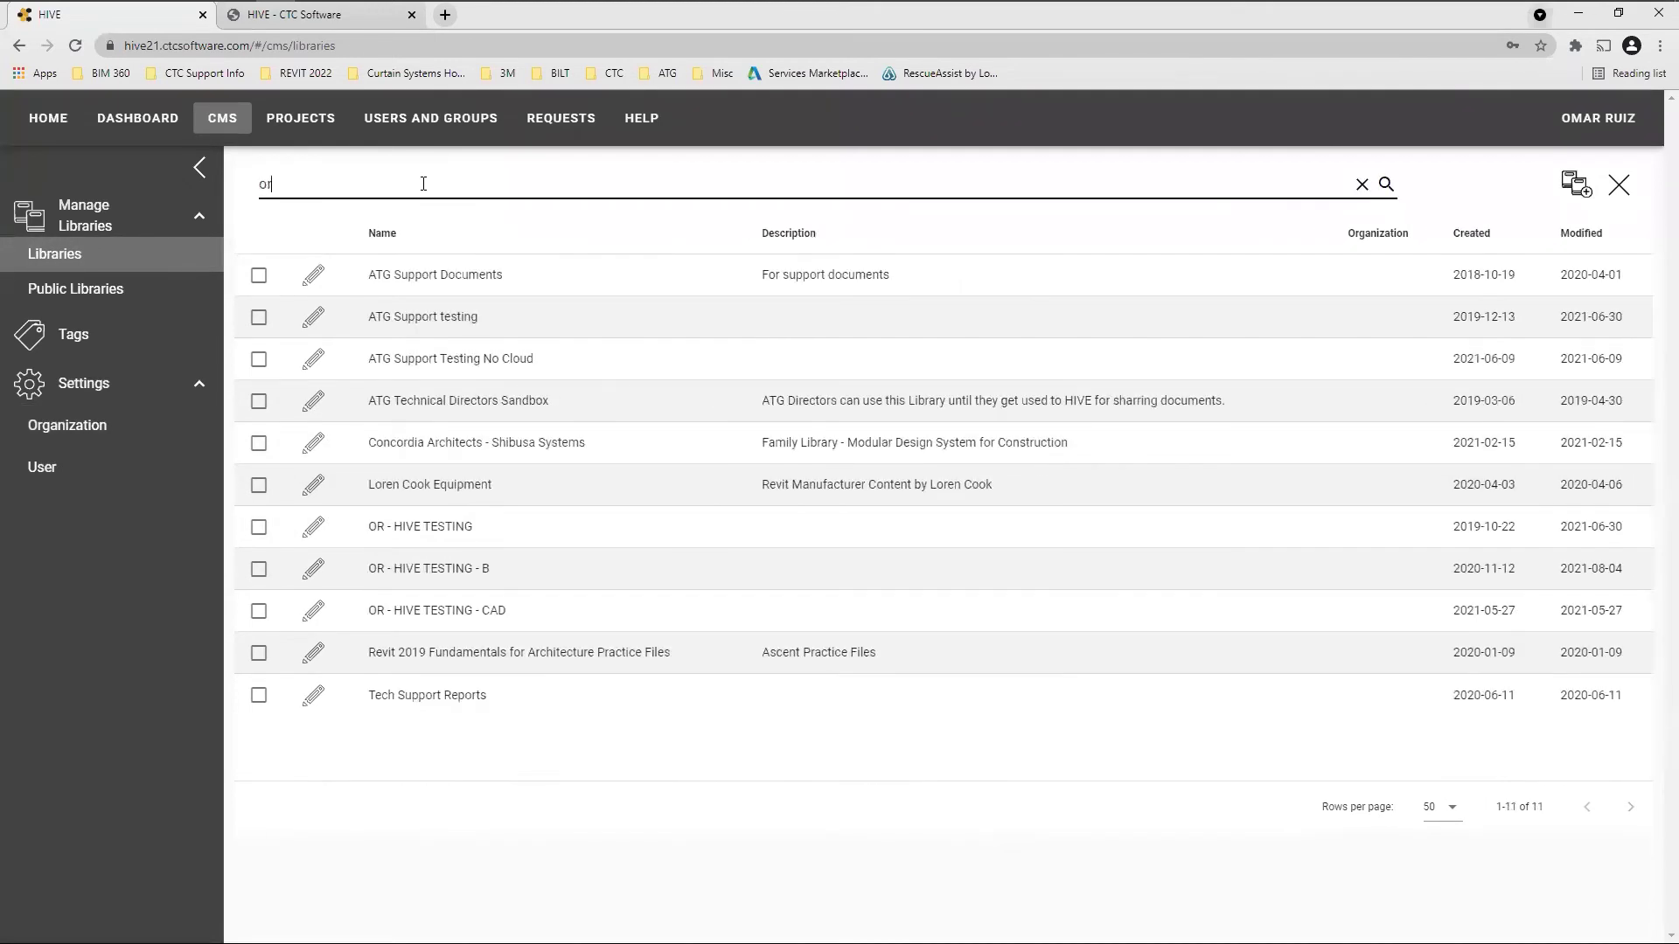
click(413, 529)
click(1235, 582)
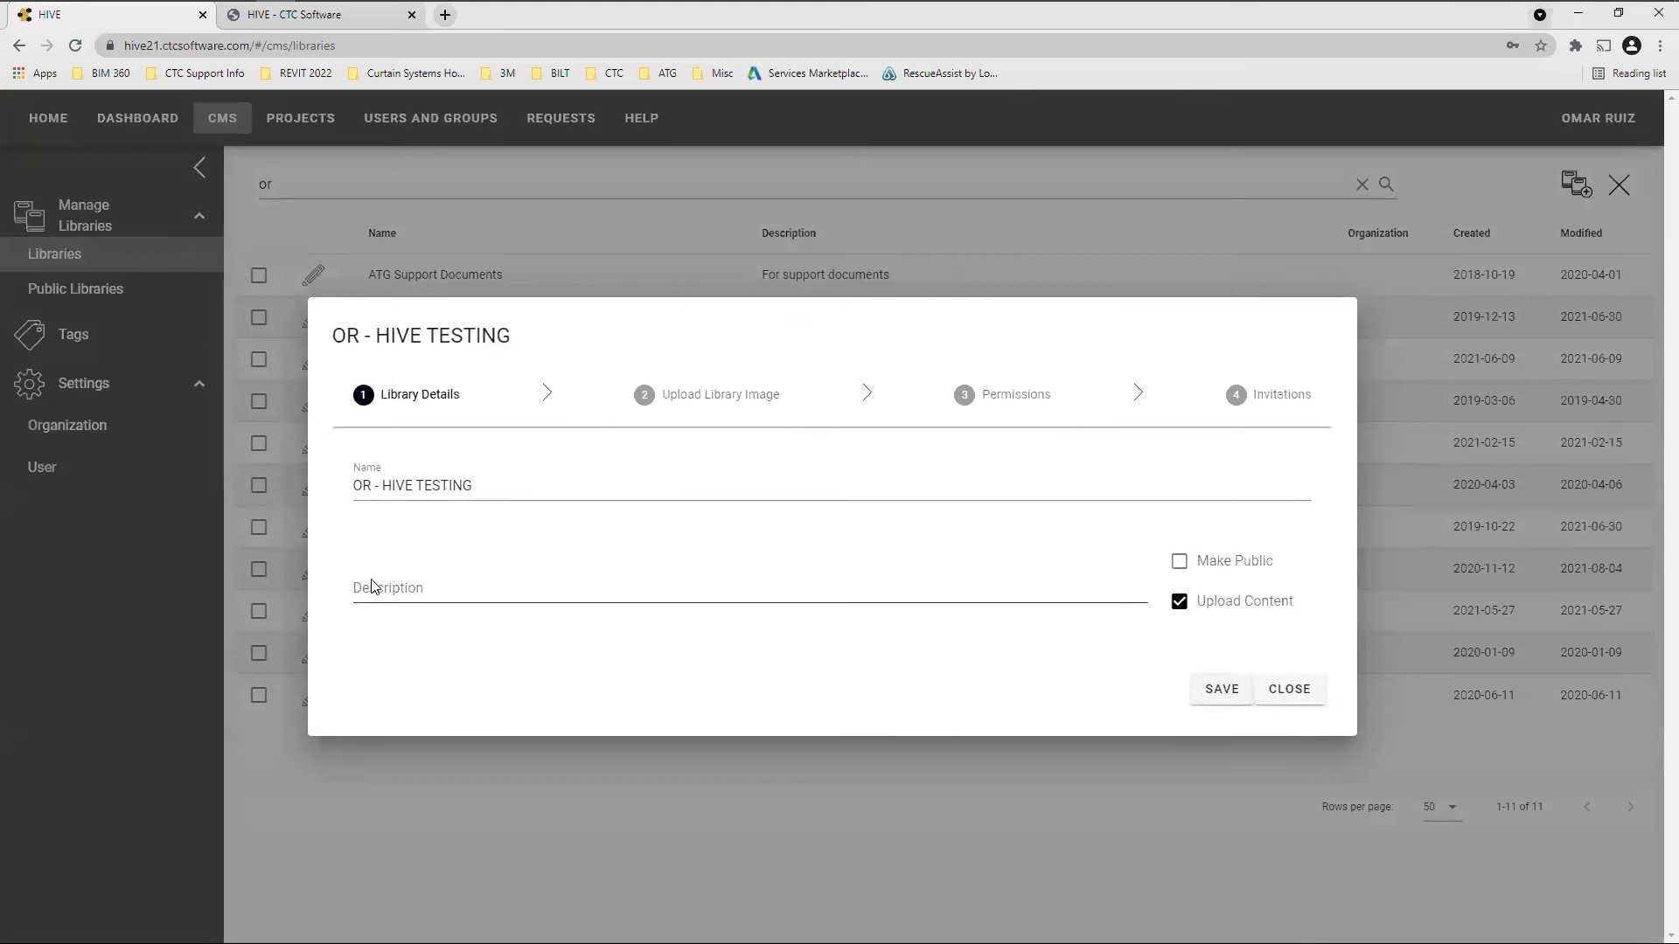
Review the library's option checkboxes, close the details, and return to Organization settings
click(317, 278)
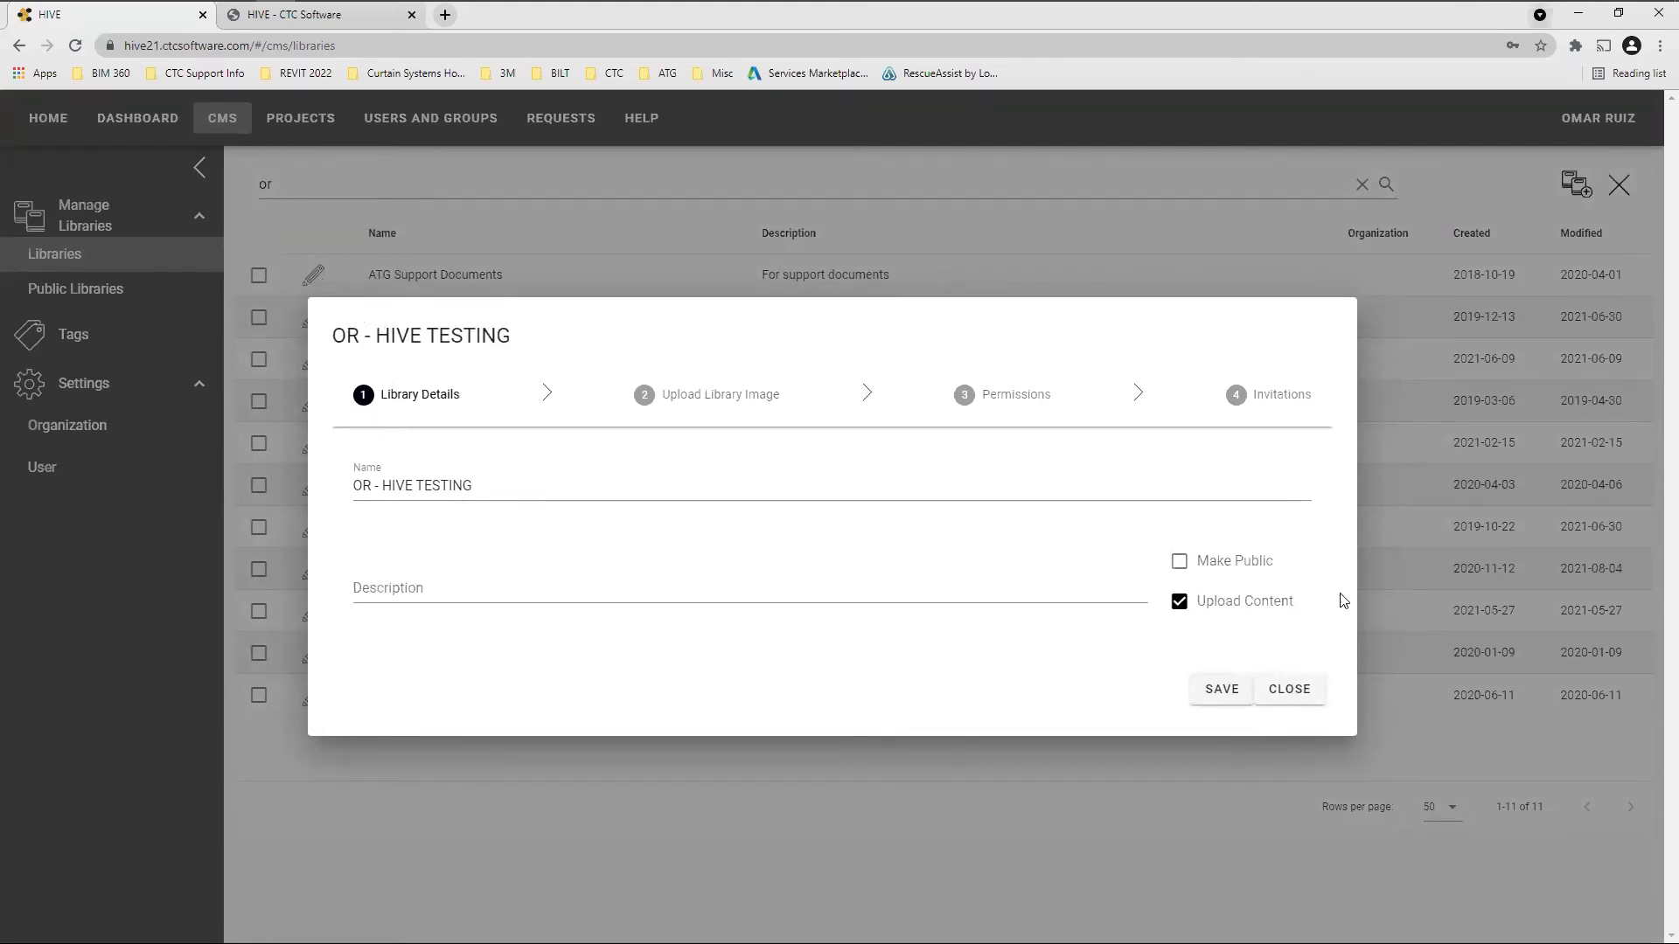
click(1181, 564)
click(1179, 605)
key(ctrl)
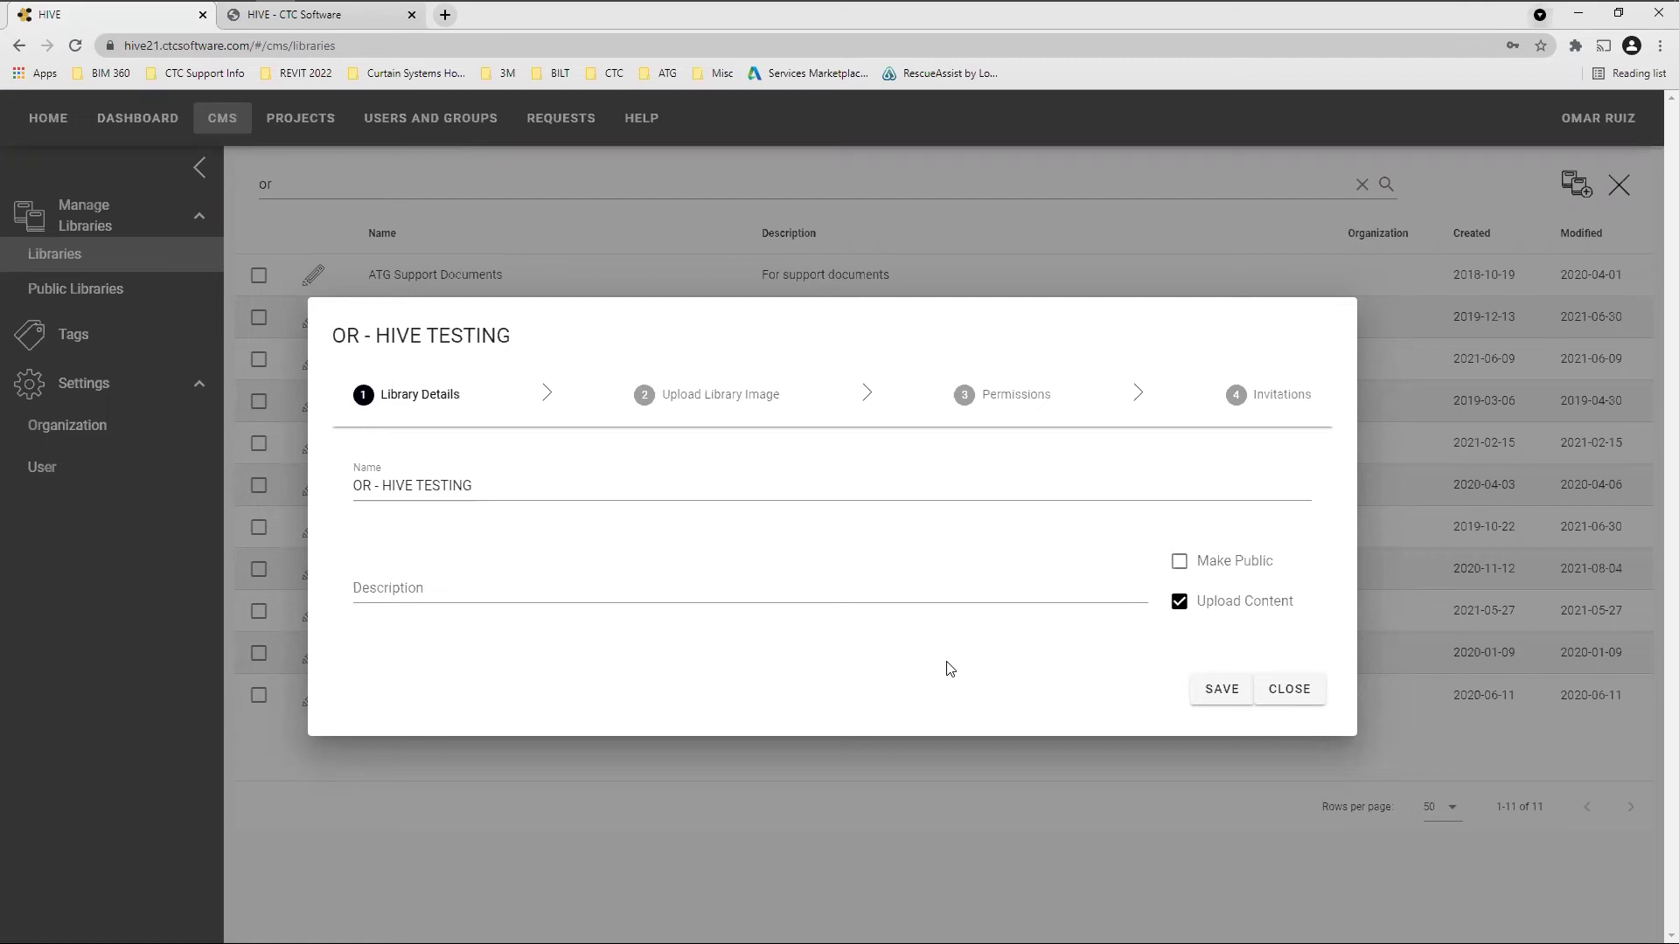
click(1179, 603)
click(1309, 703)
click(86, 428)
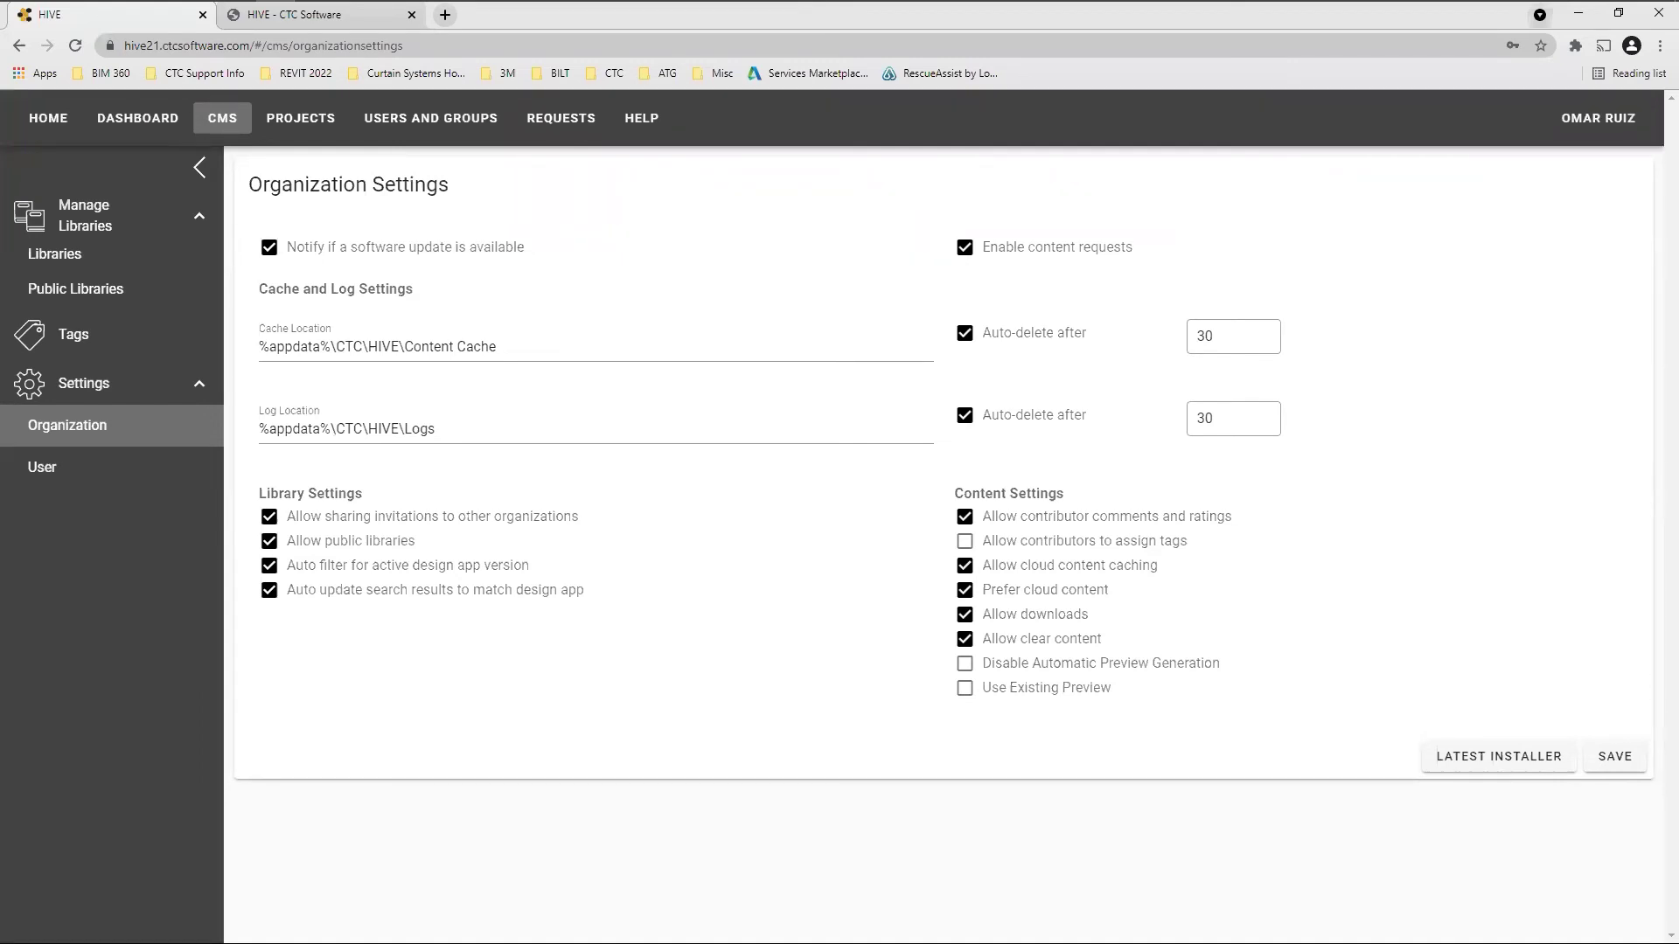
Open User Settings: Errors Only log frequency, 25 items per page, 150-pixel previews
click(61, 470)
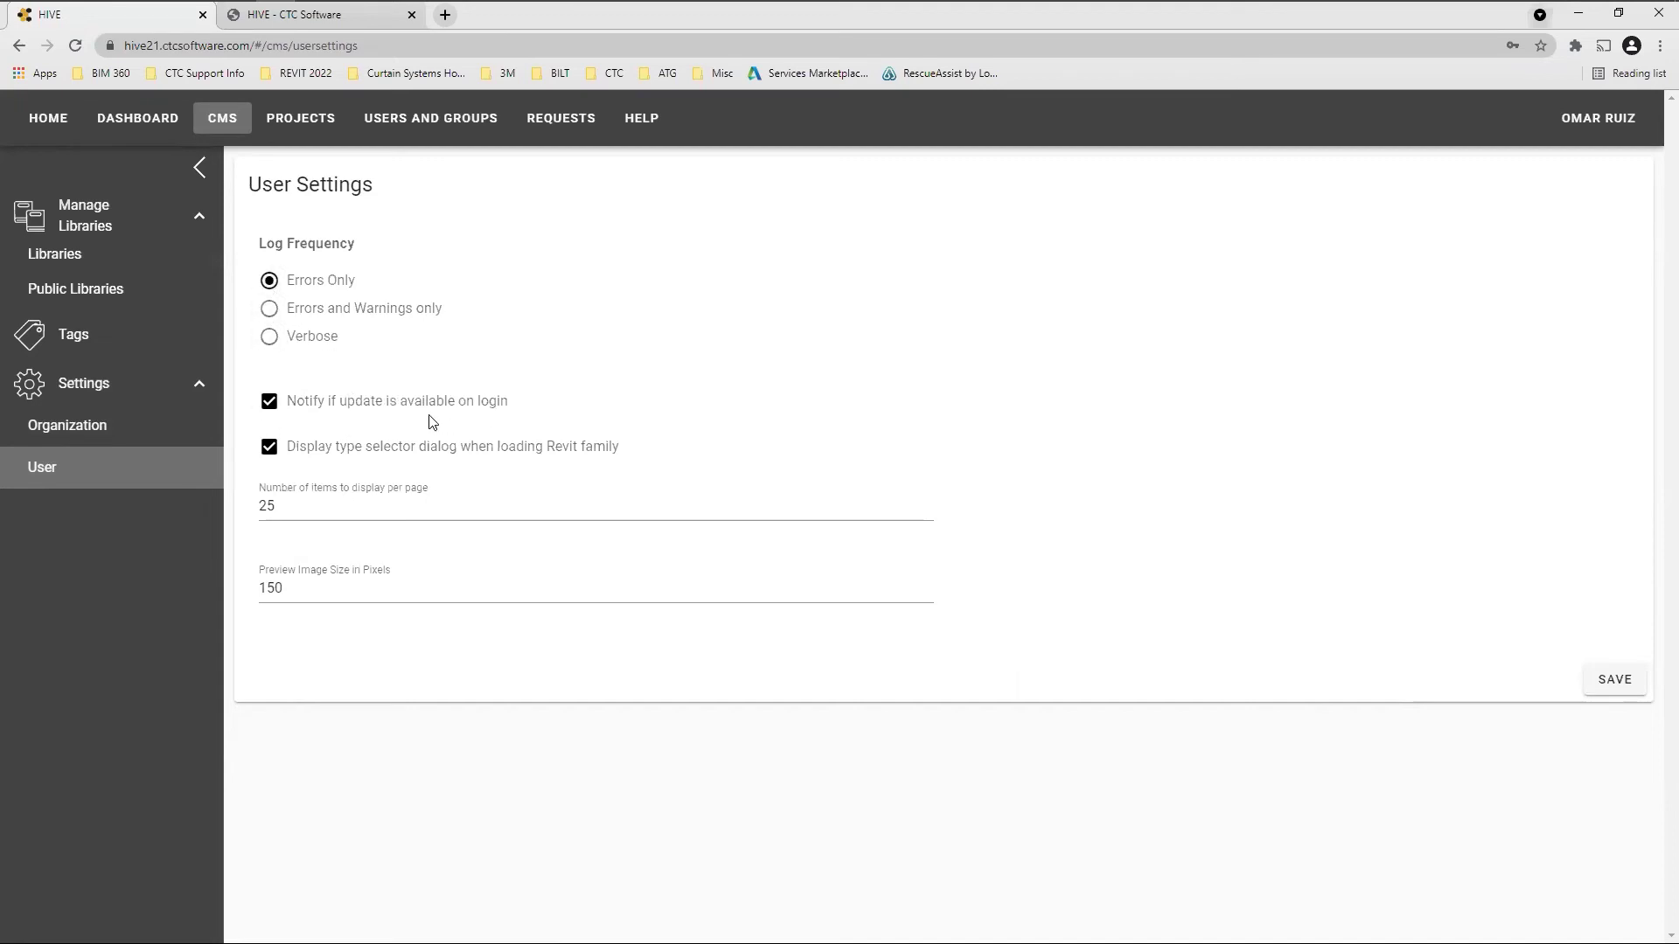
click(278, 406)
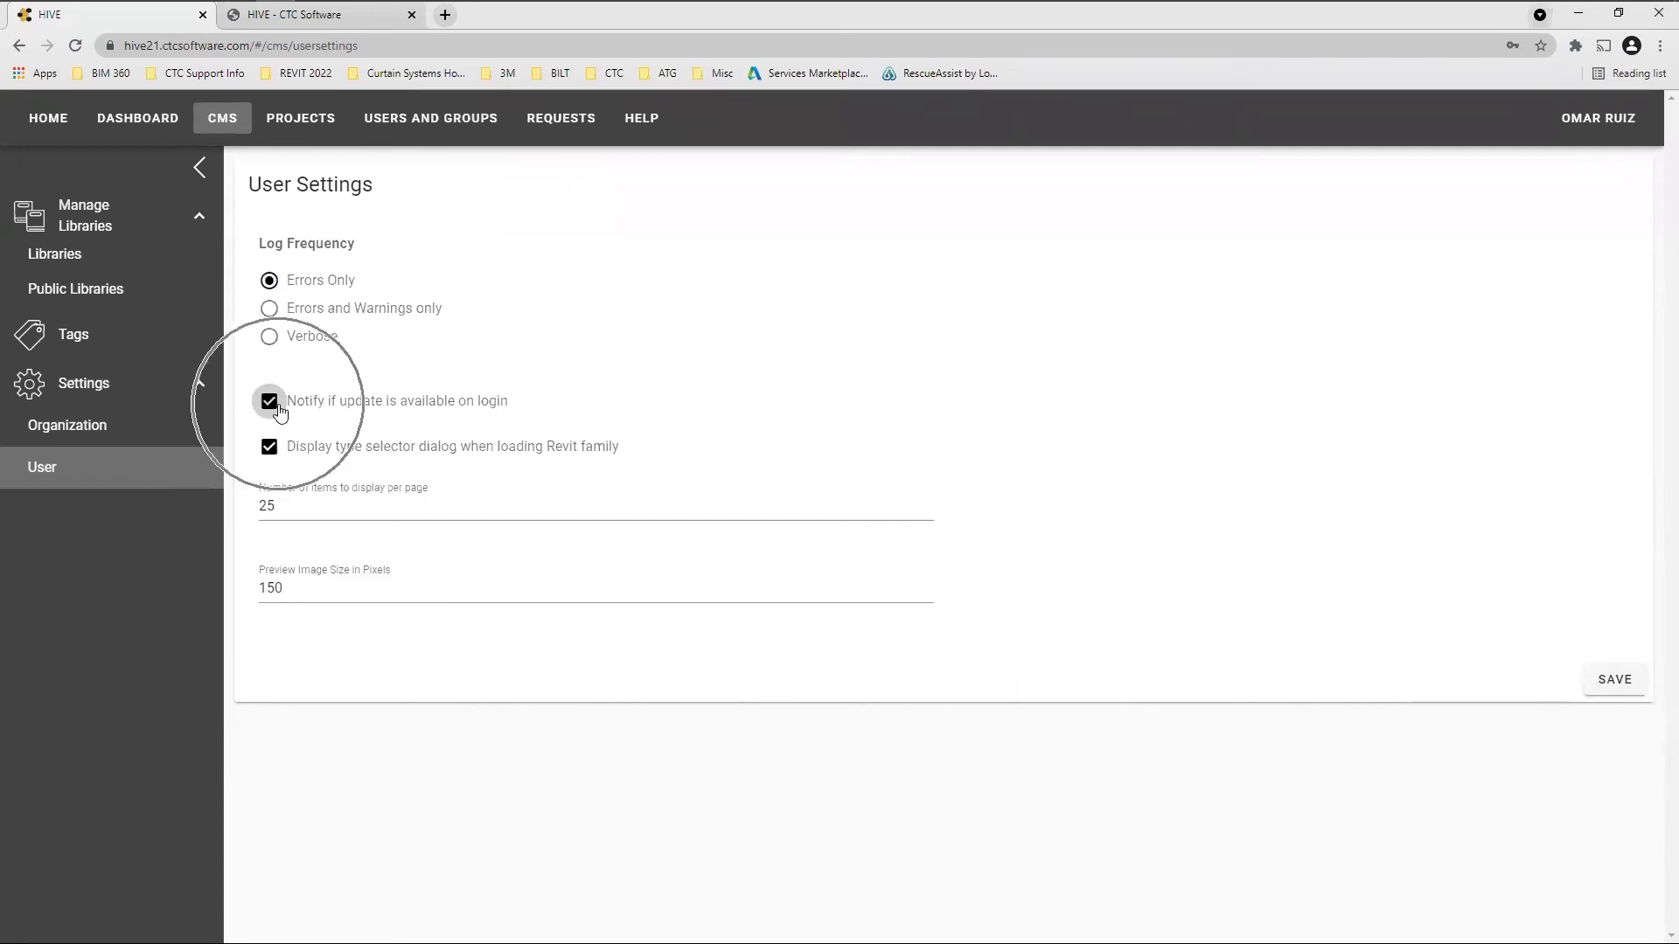
click(278, 406)
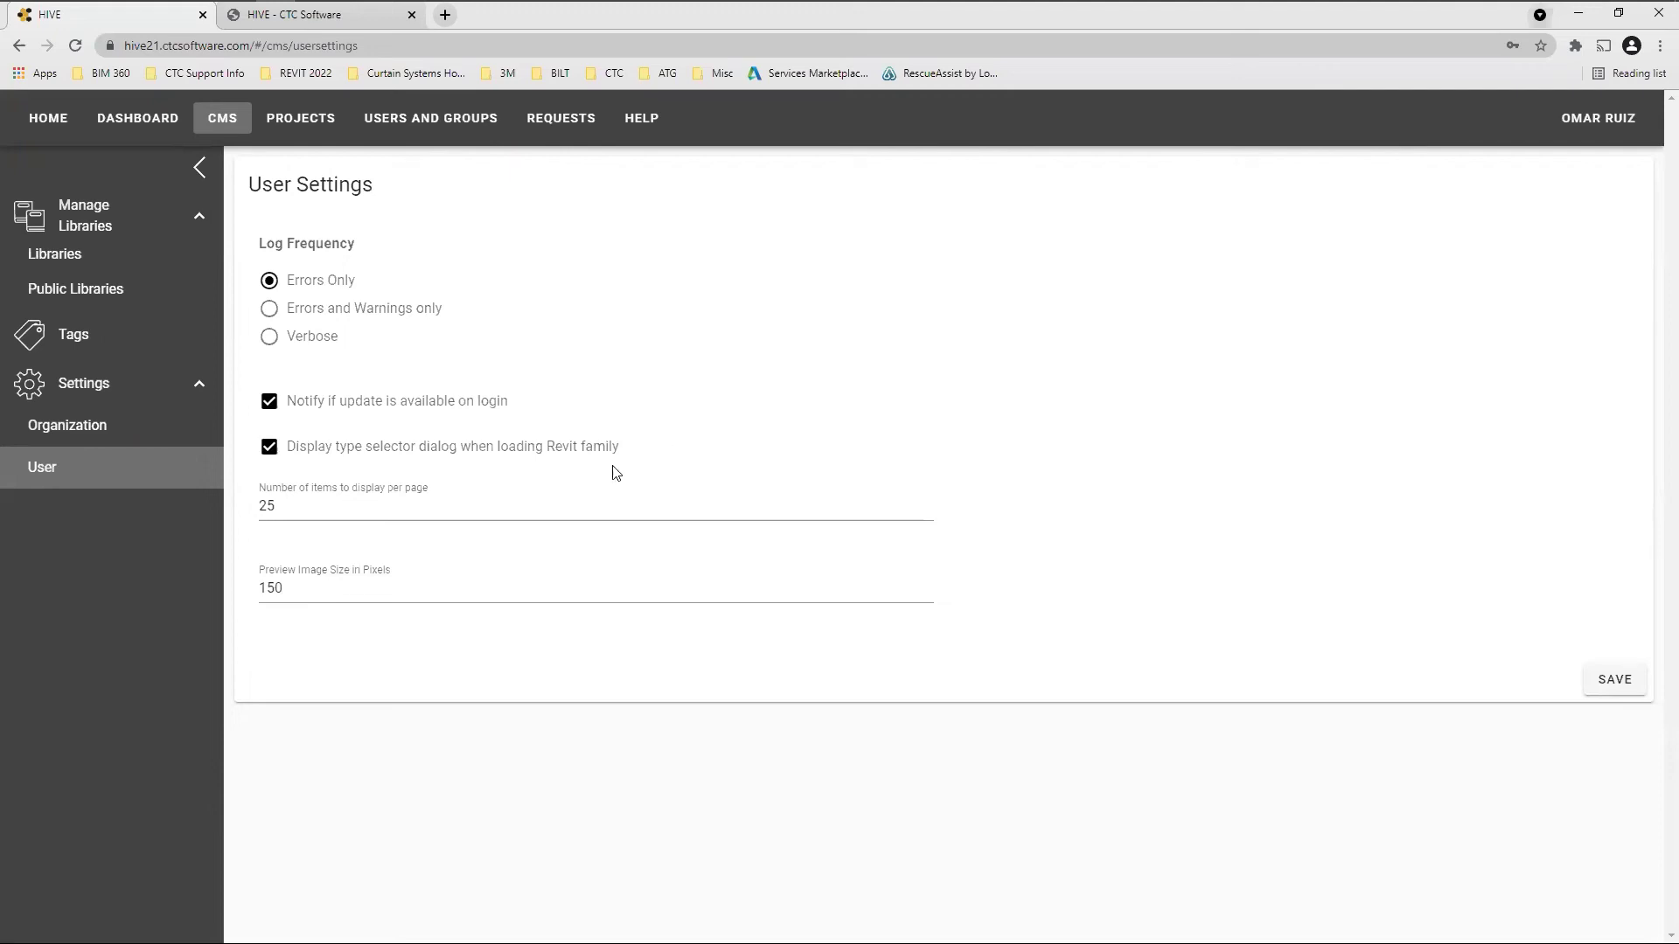
click(275, 509)
double_click(276, 509)
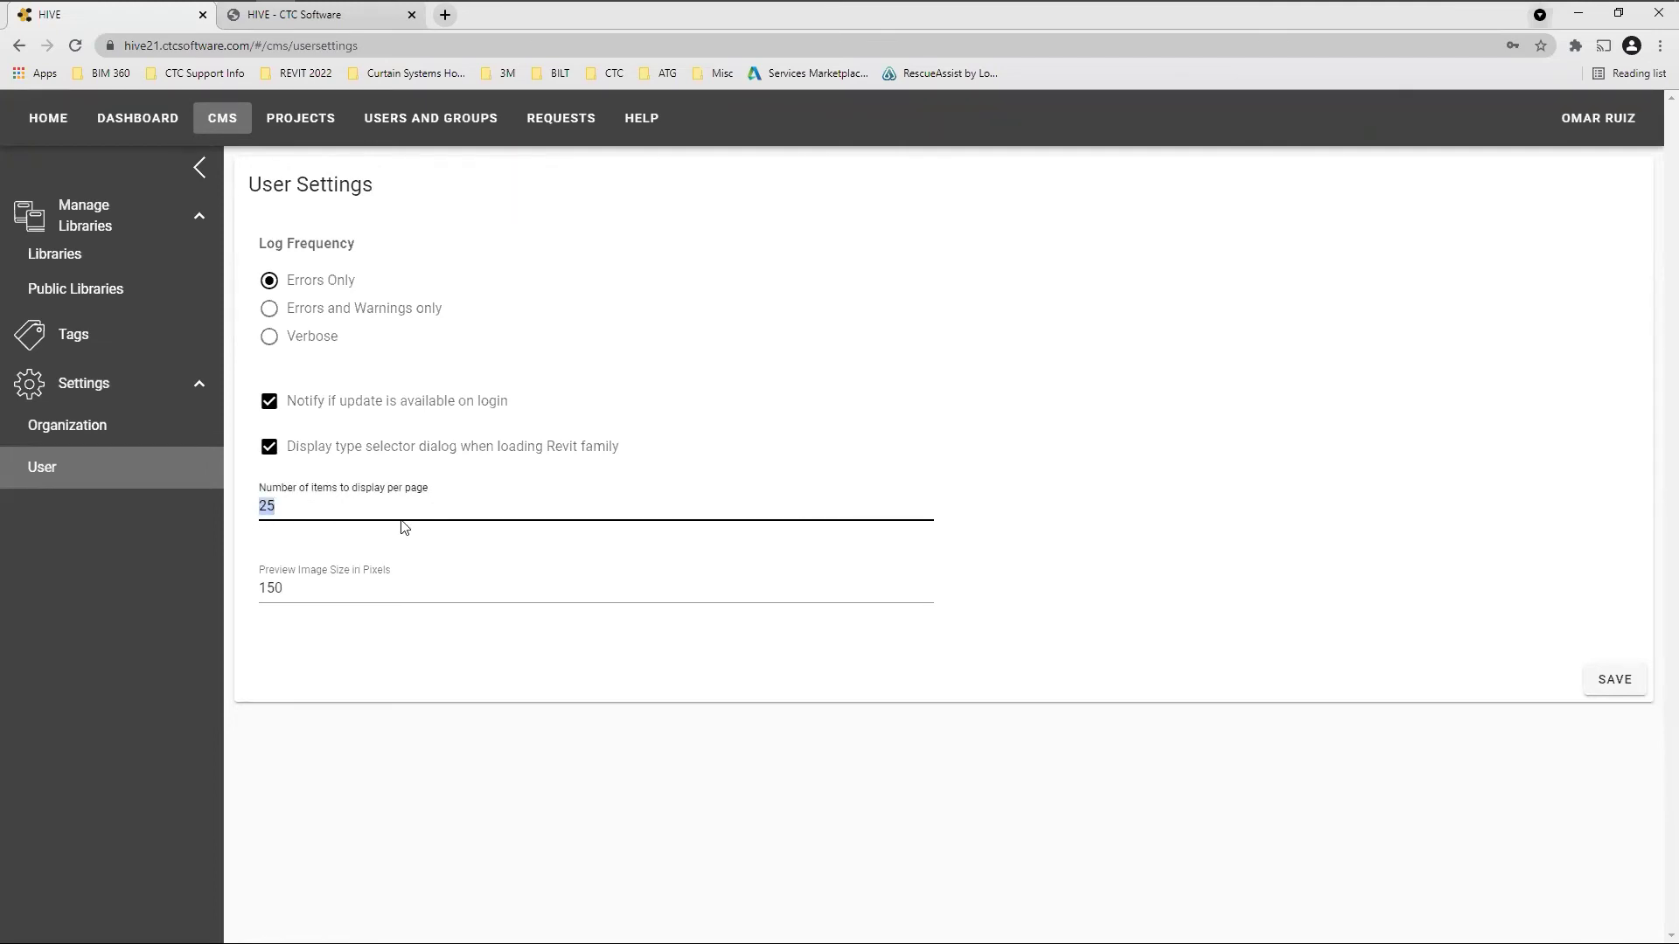
click(293, 591)
double_click(293, 591)
click(1076, 331)
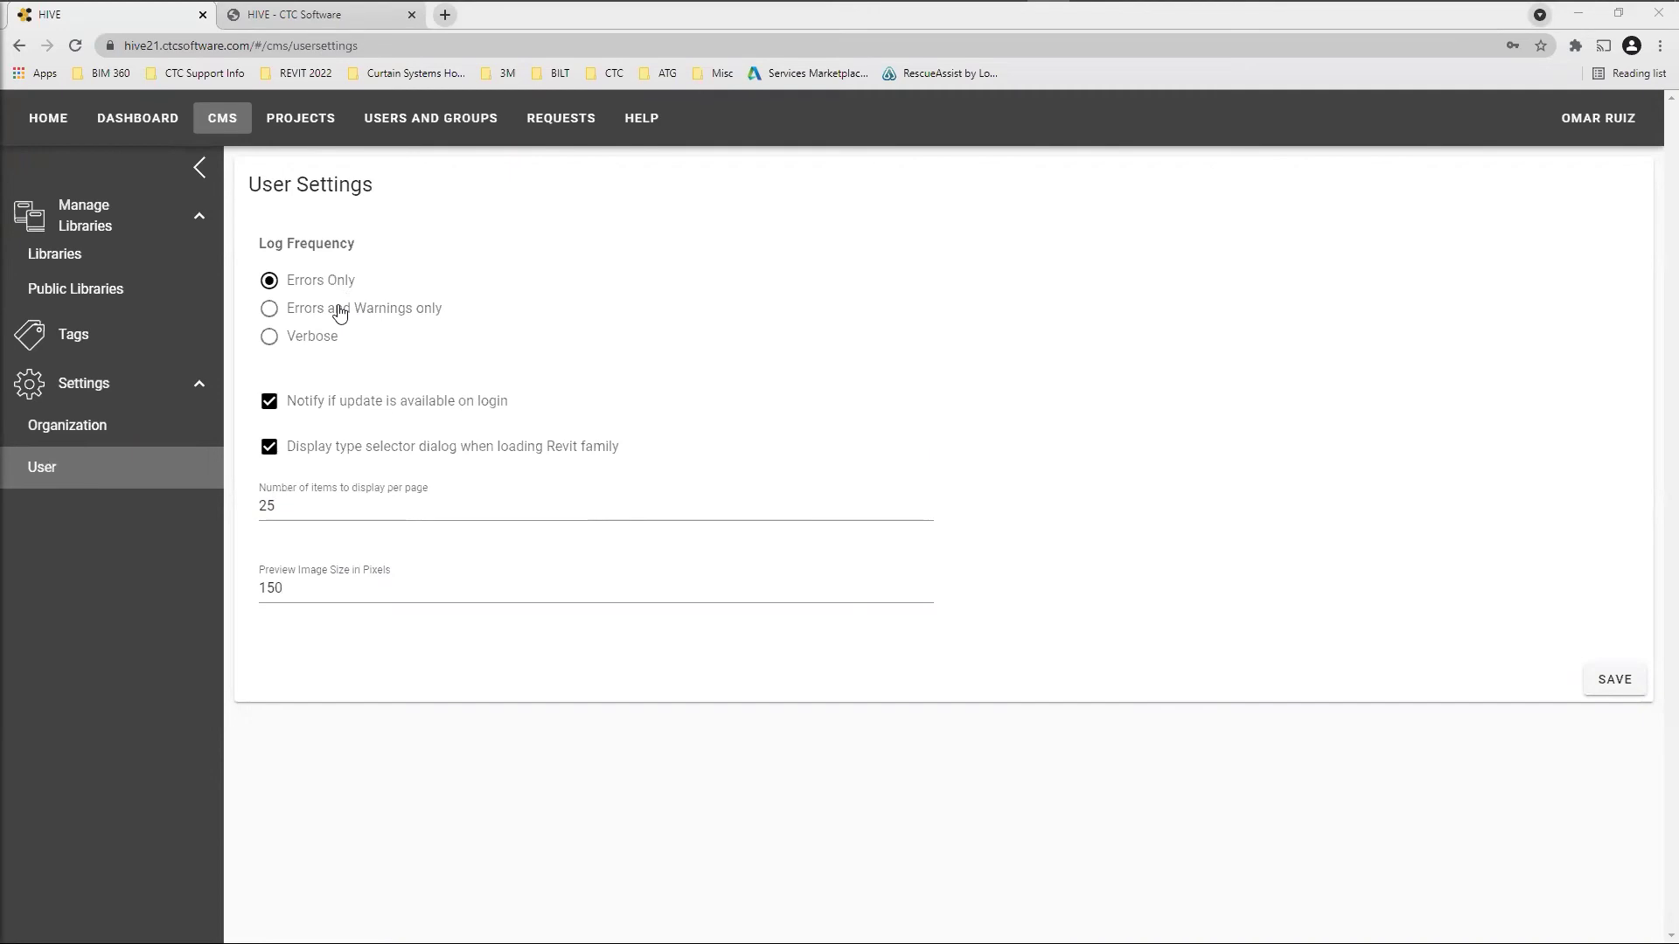
Download the latest installer CTC_HIVE_2022.zip from Organization settings and open it
click(81, 432)
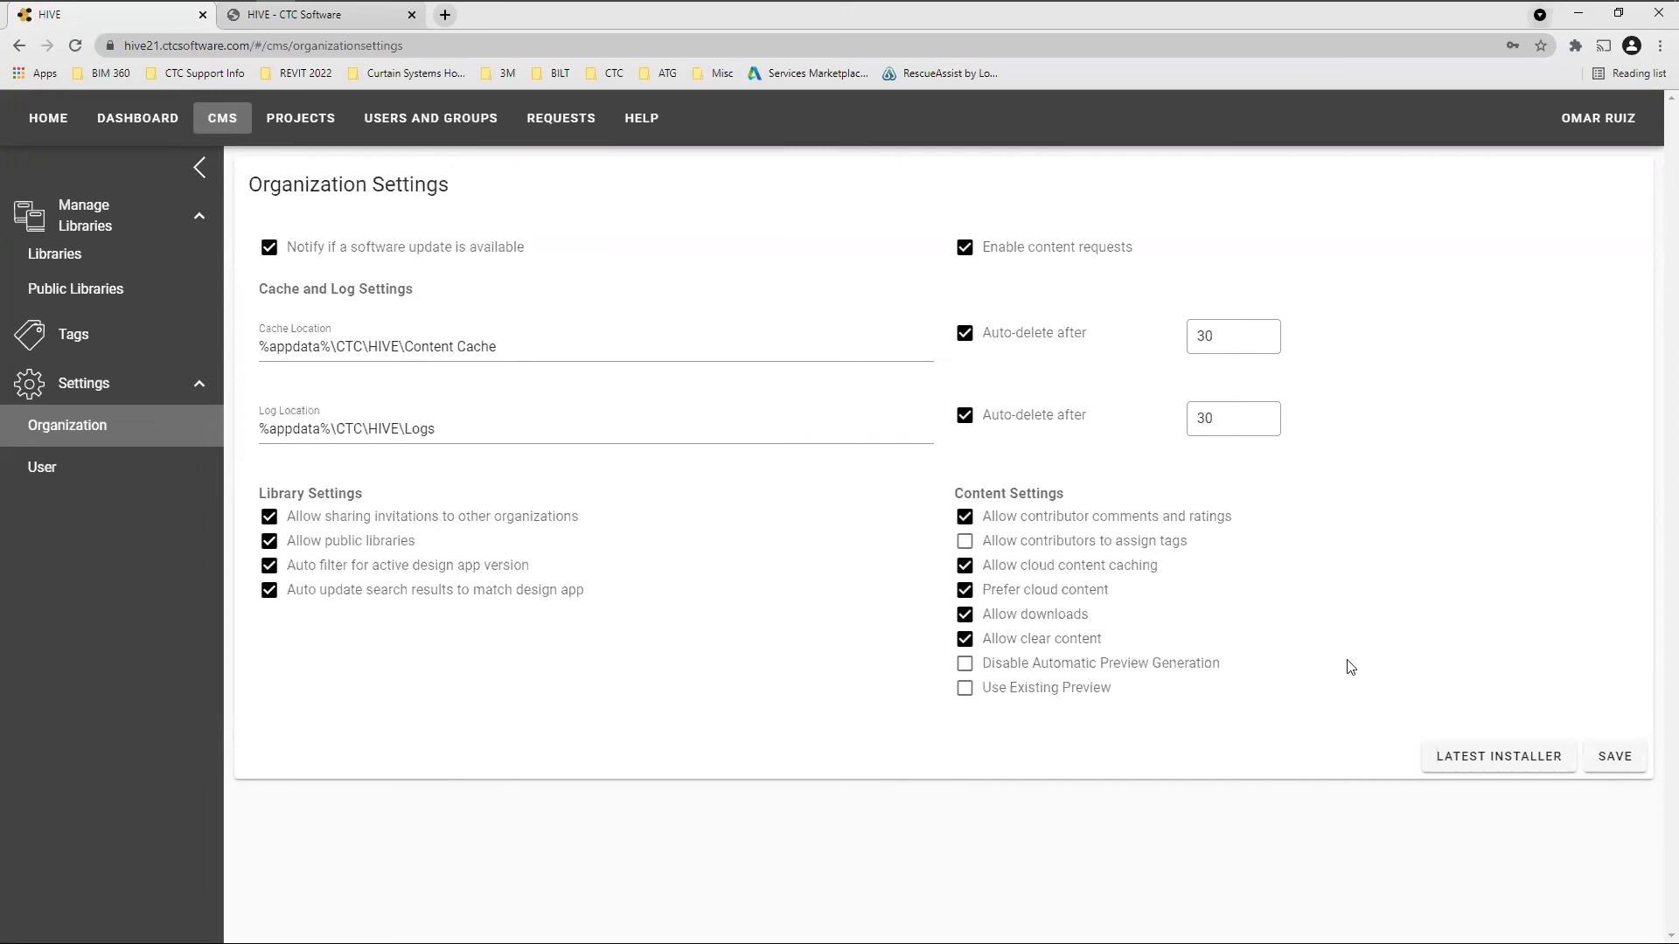
click(1497, 763)
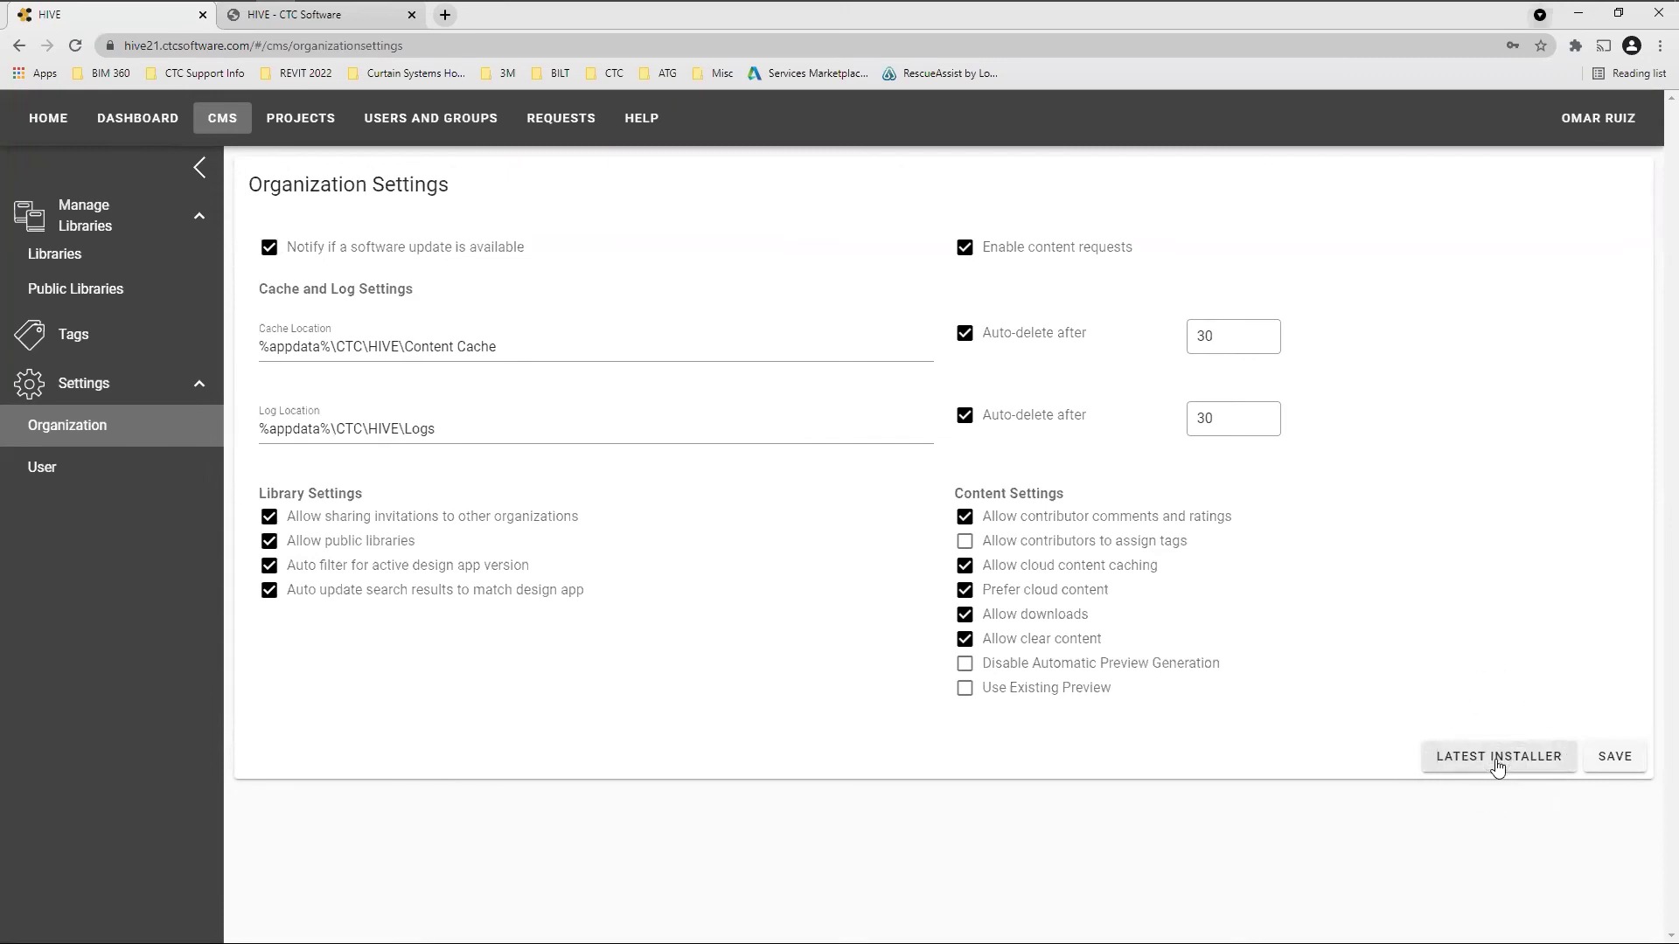
click(1499, 765)
click(1500, 762)
click(1500, 763)
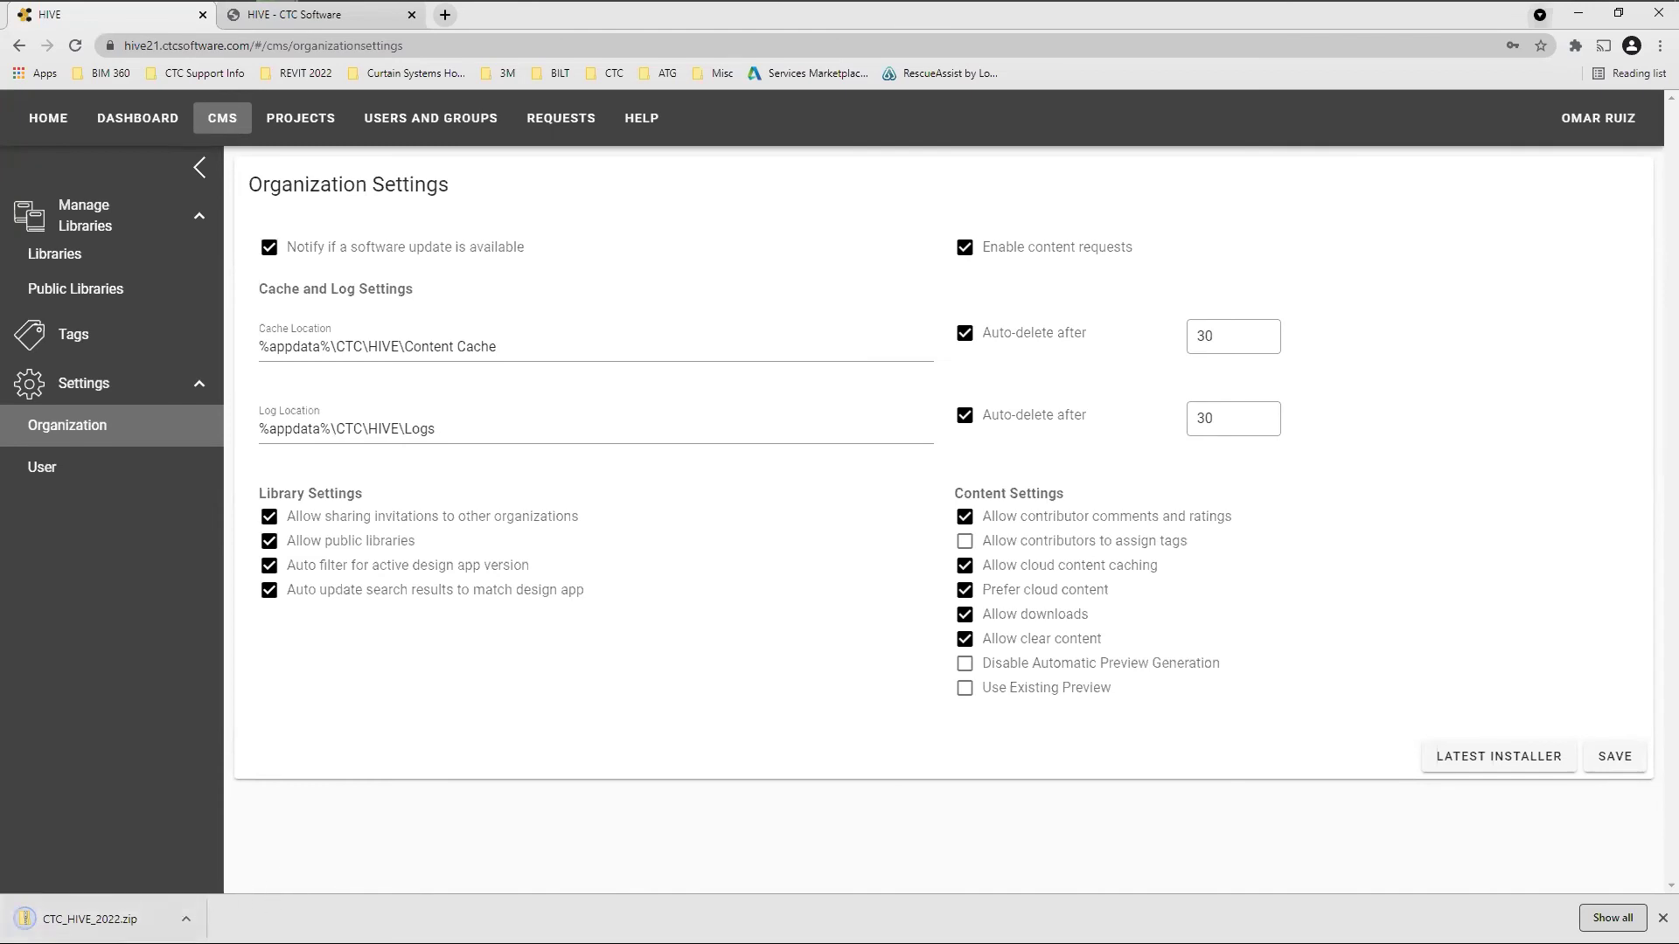
click(87, 919)
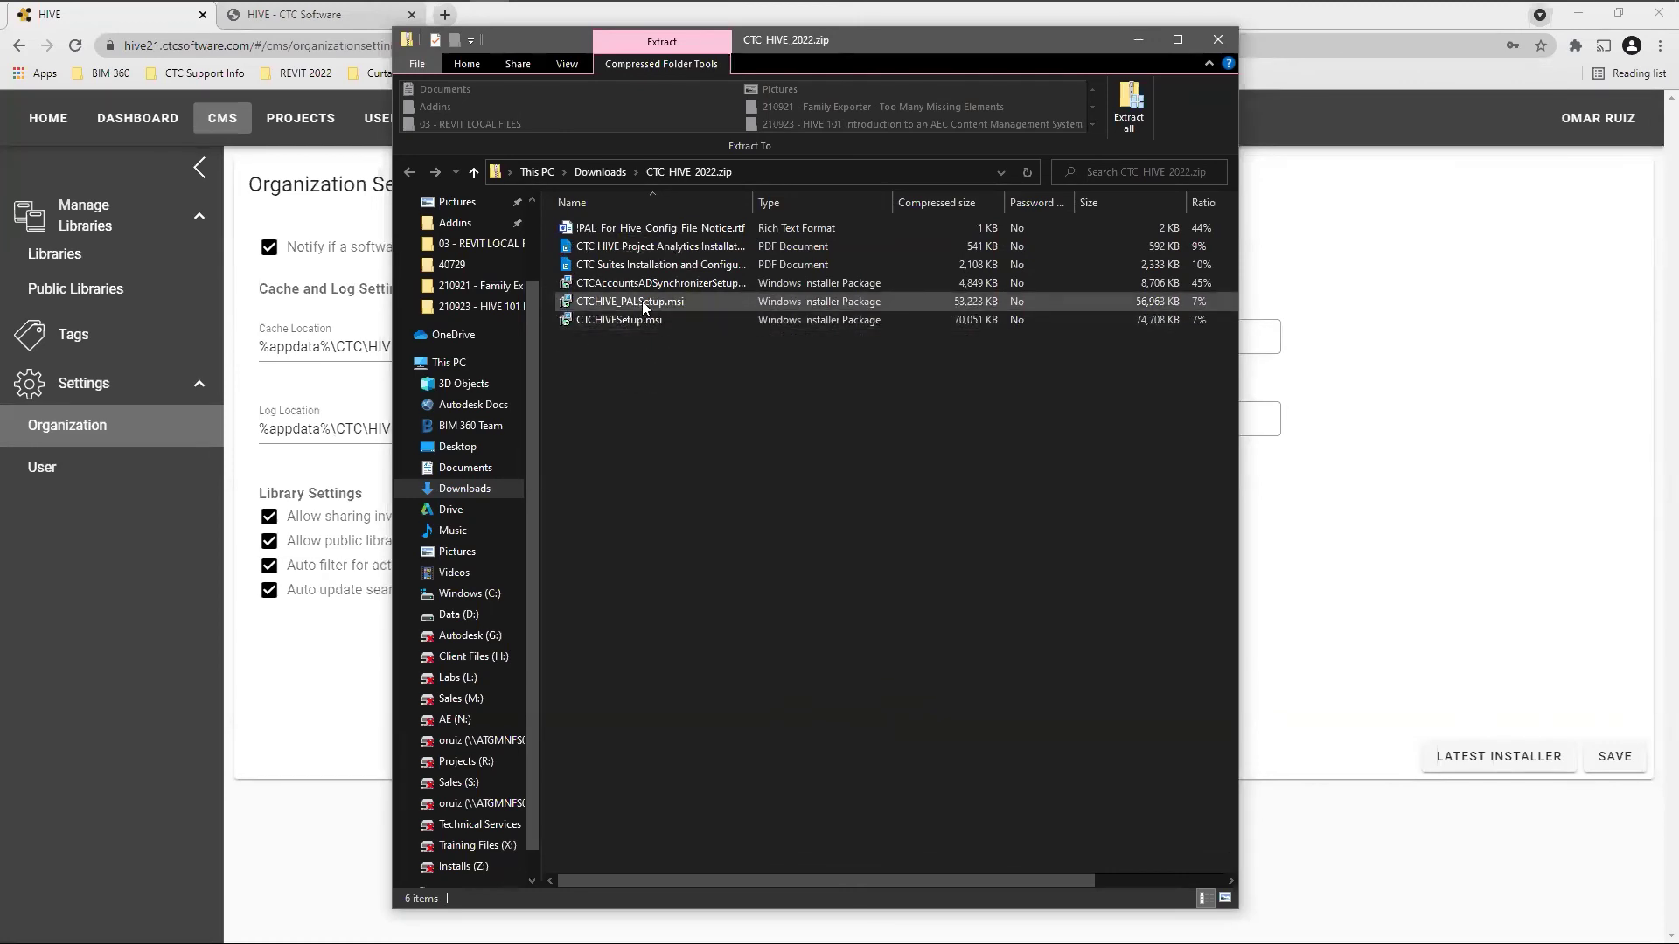
Try running CTCHIVESetup.msi from inside the zip, then go back to the Downloads folder
double_click(619, 320)
double_click(620, 320)
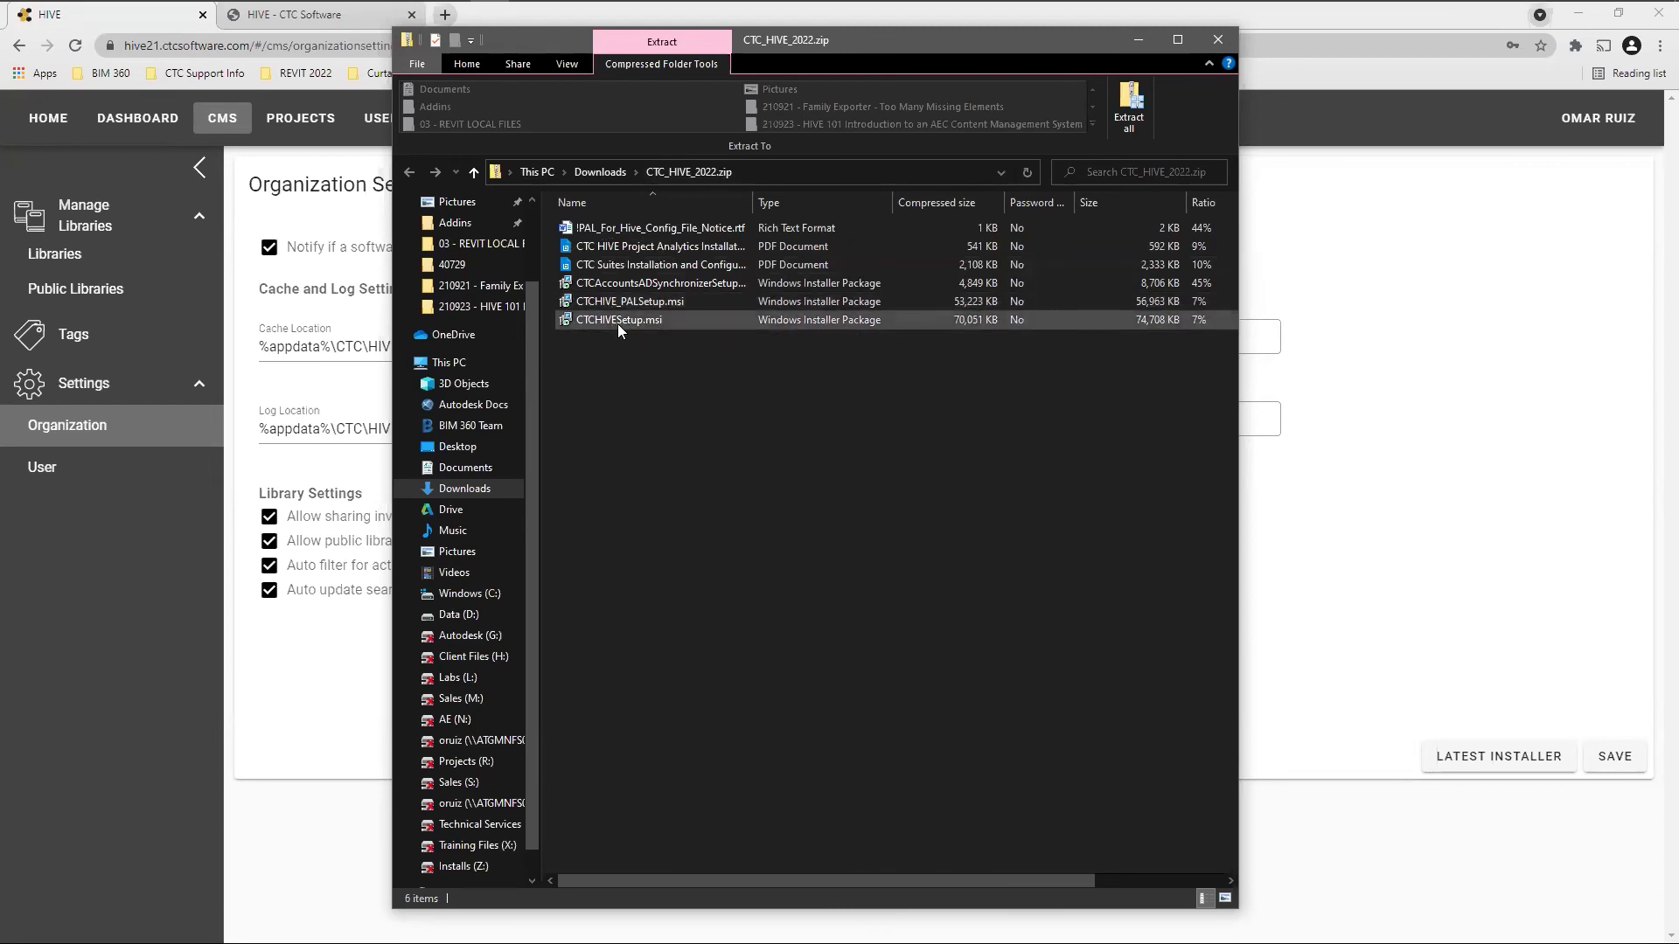
click(602, 170)
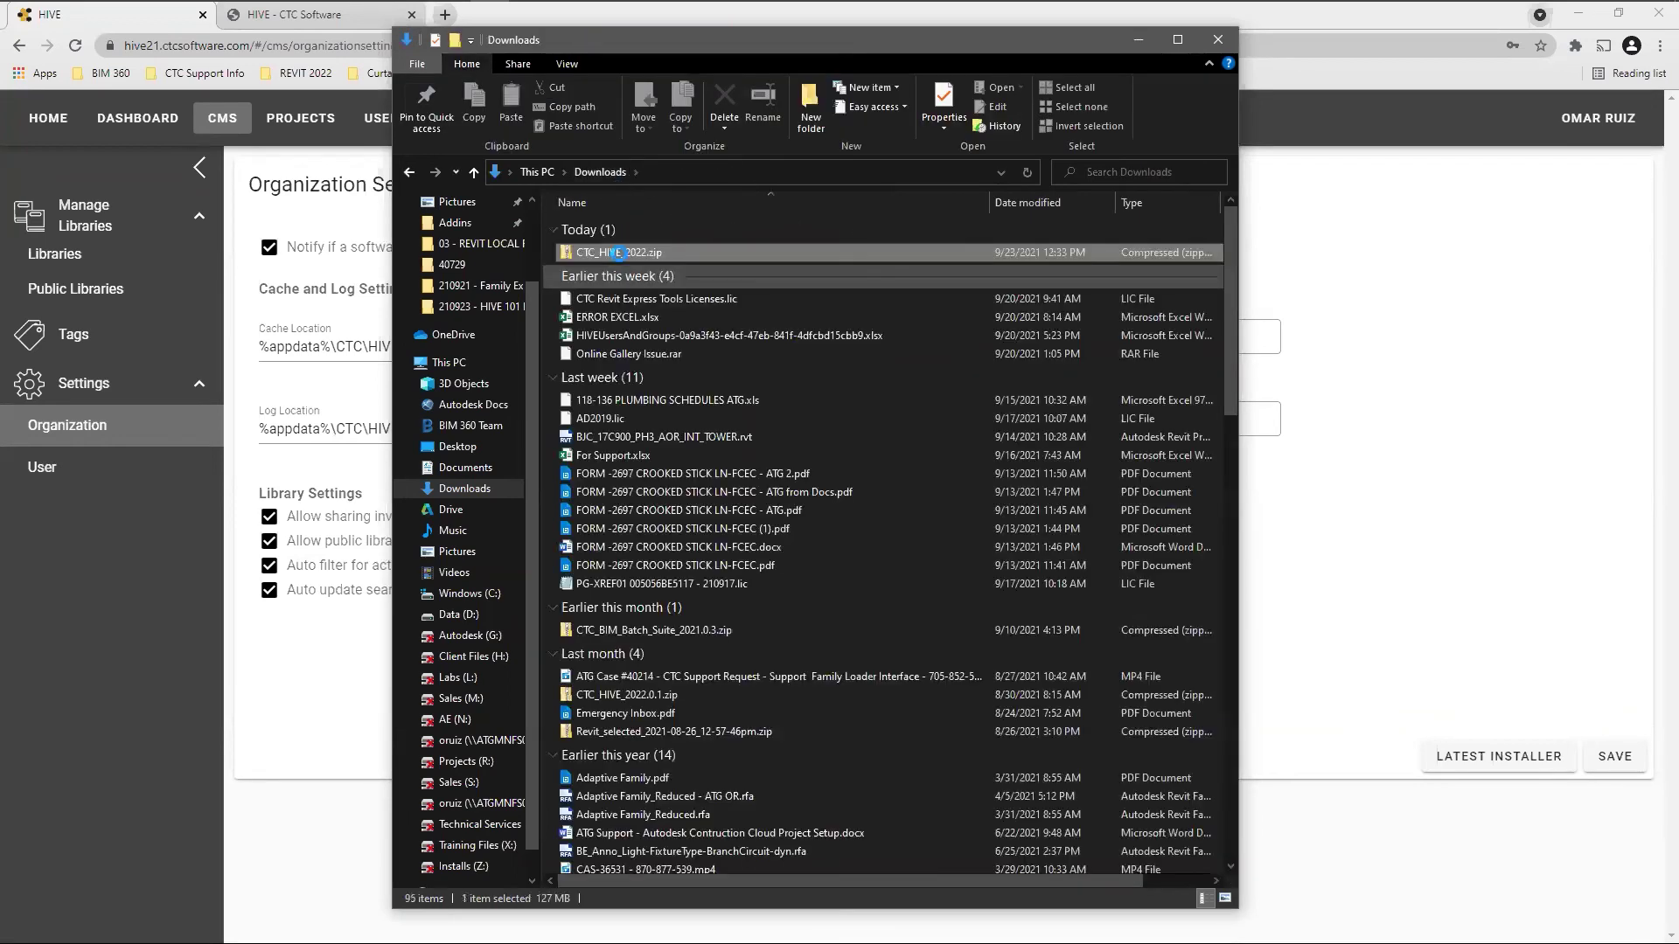
Extract all of CTC_HIVE_2022.zip into a CTC_HIVE_2022 folder
right_click(619, 253)
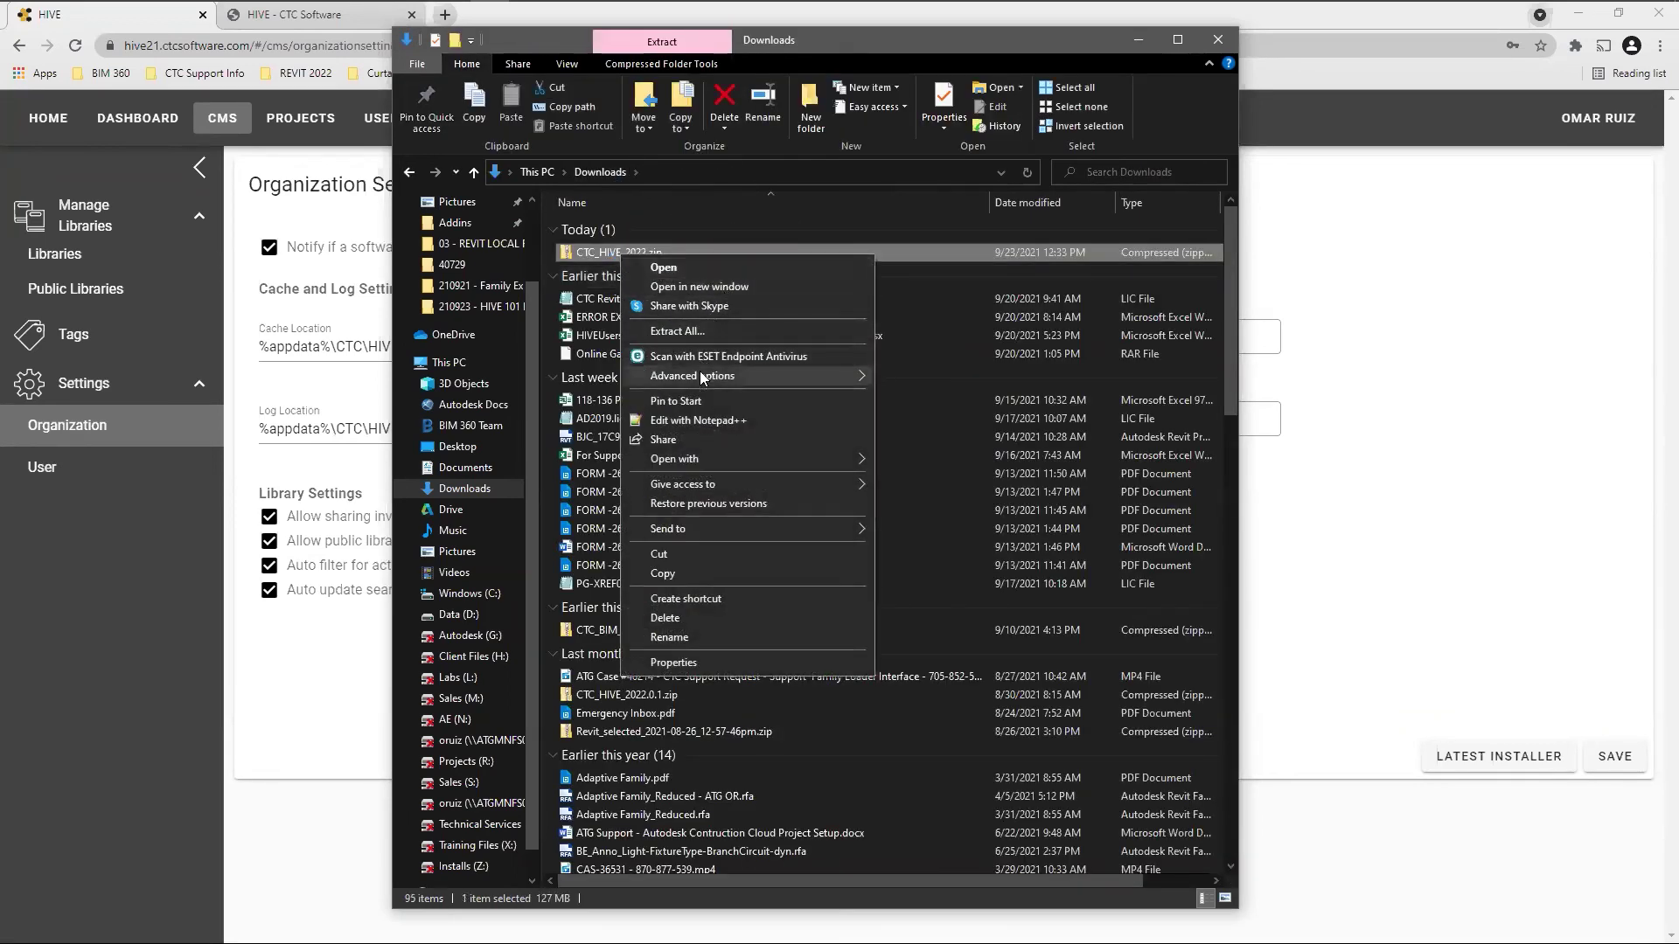
click(698, 333)
click(1004, 648)
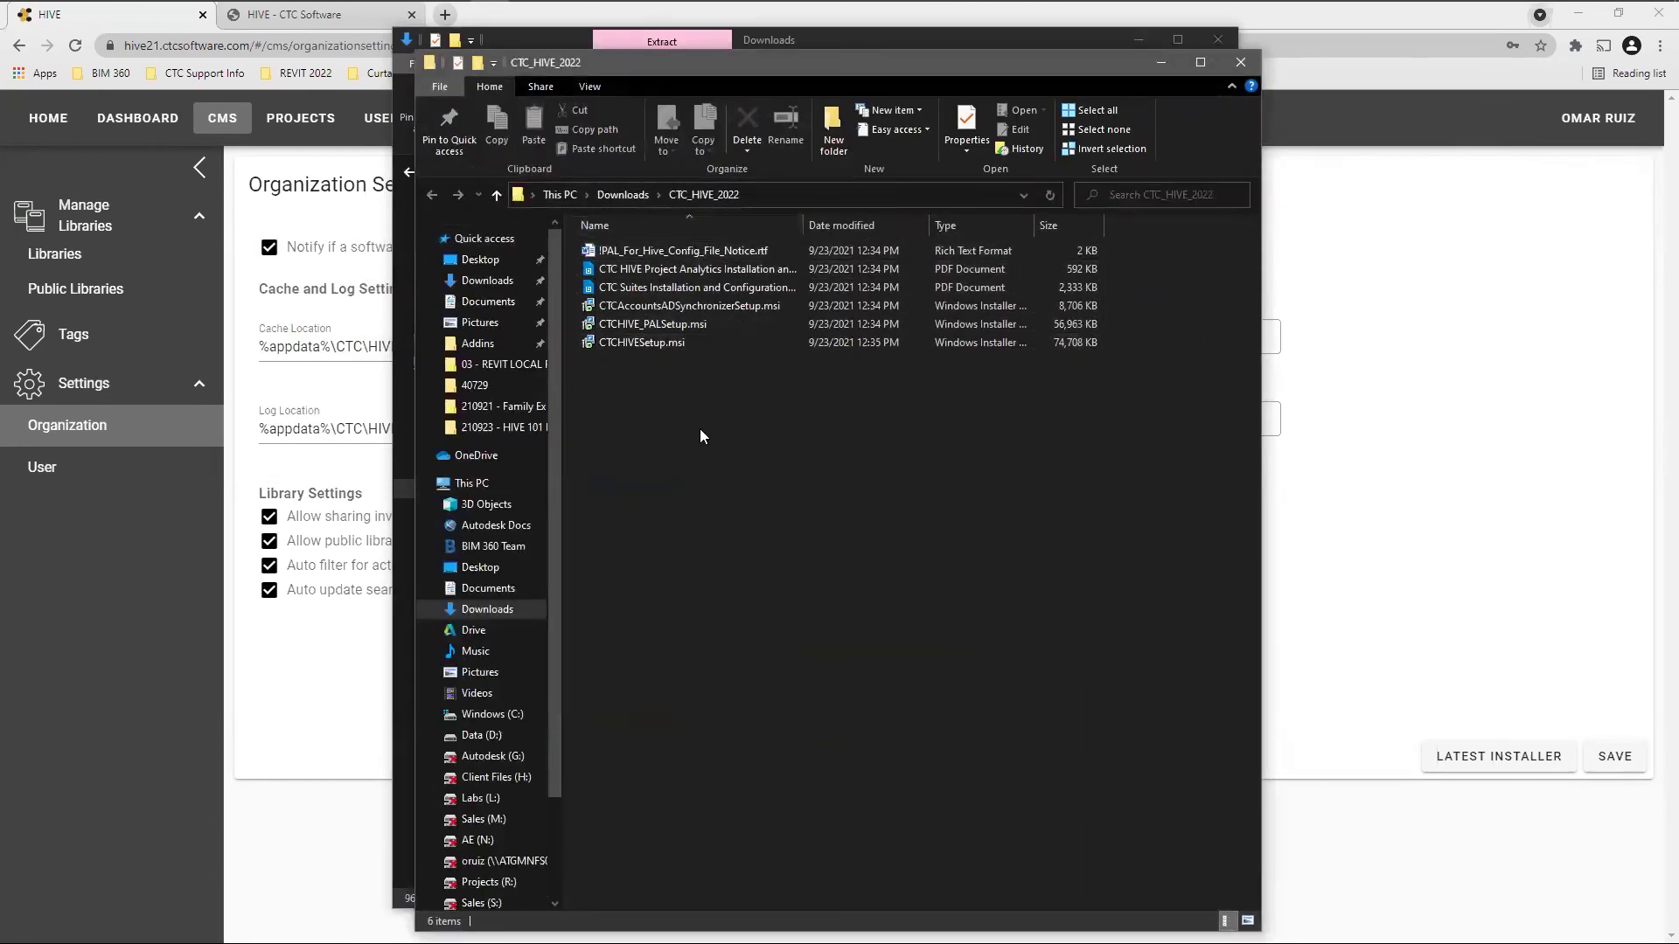
Unblock CTCHIVESetup.msi in its Properties, then close both Explorer windows
right_click(664, 344)
click(725, 745)
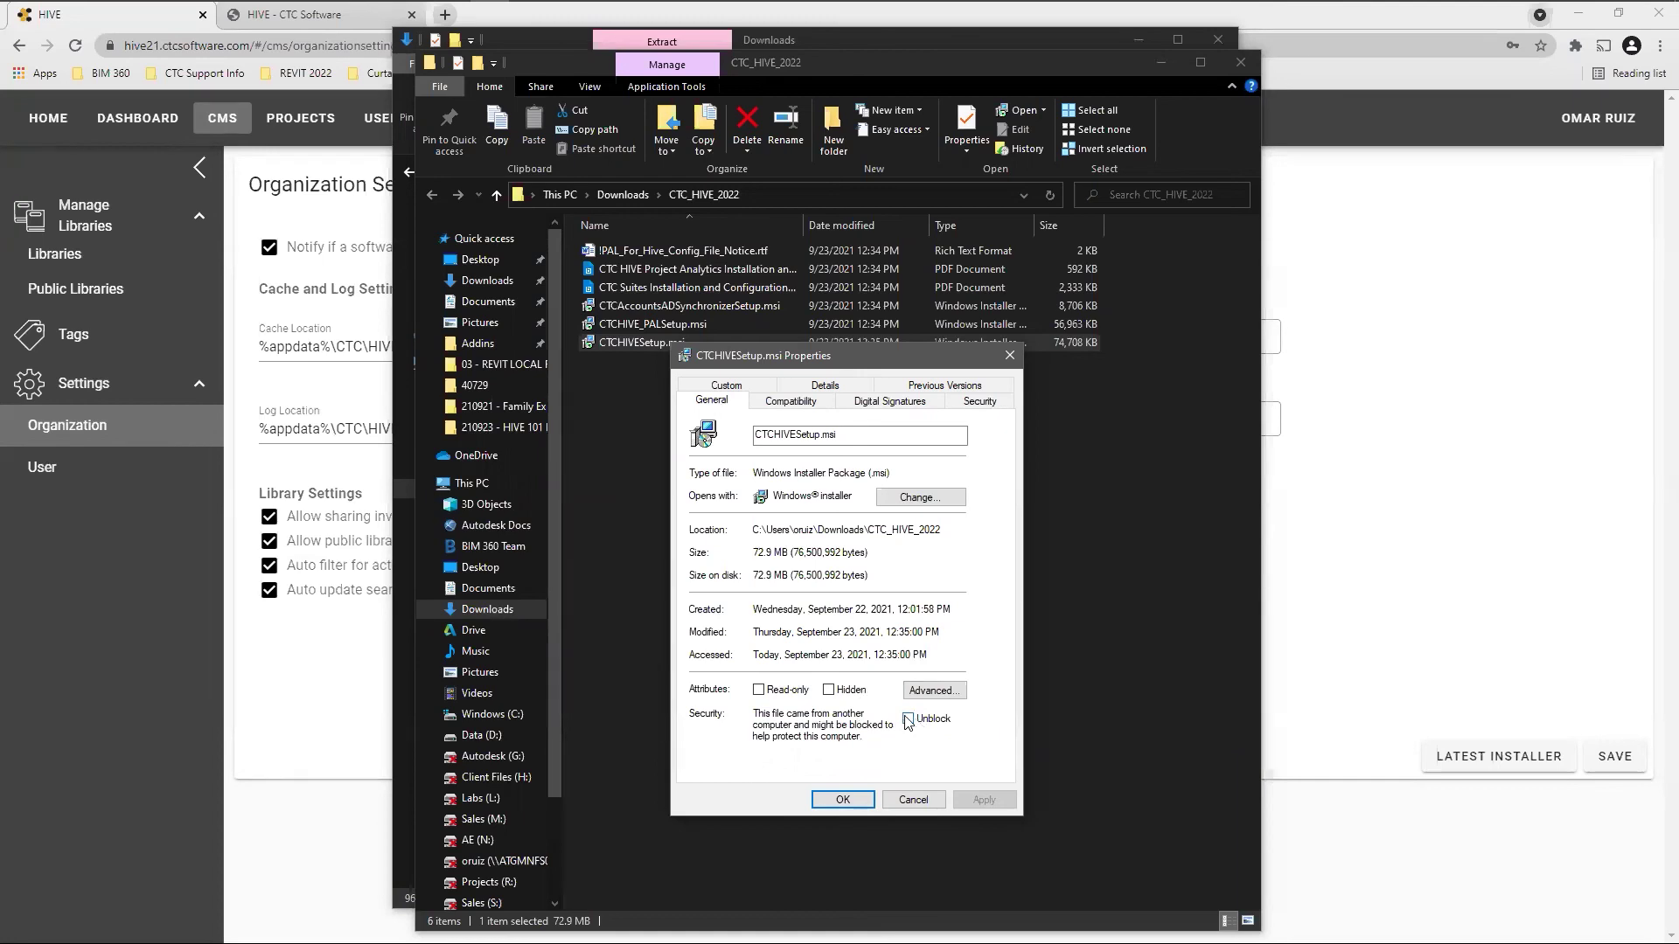
click(918, 803)
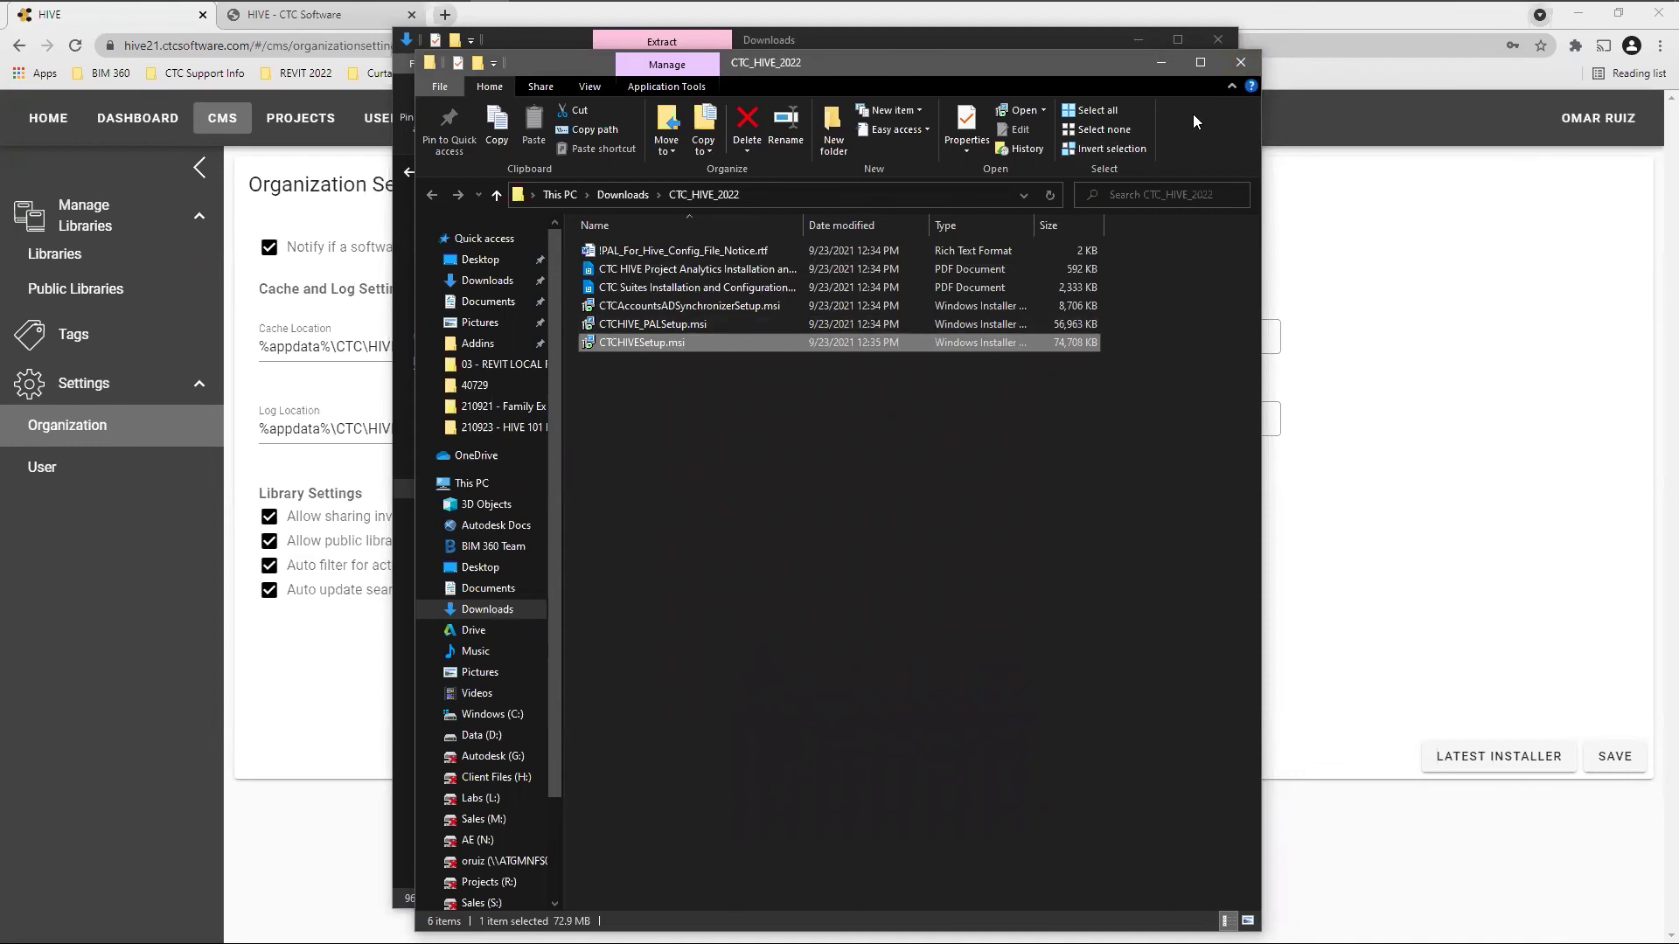
click(1241, 65)
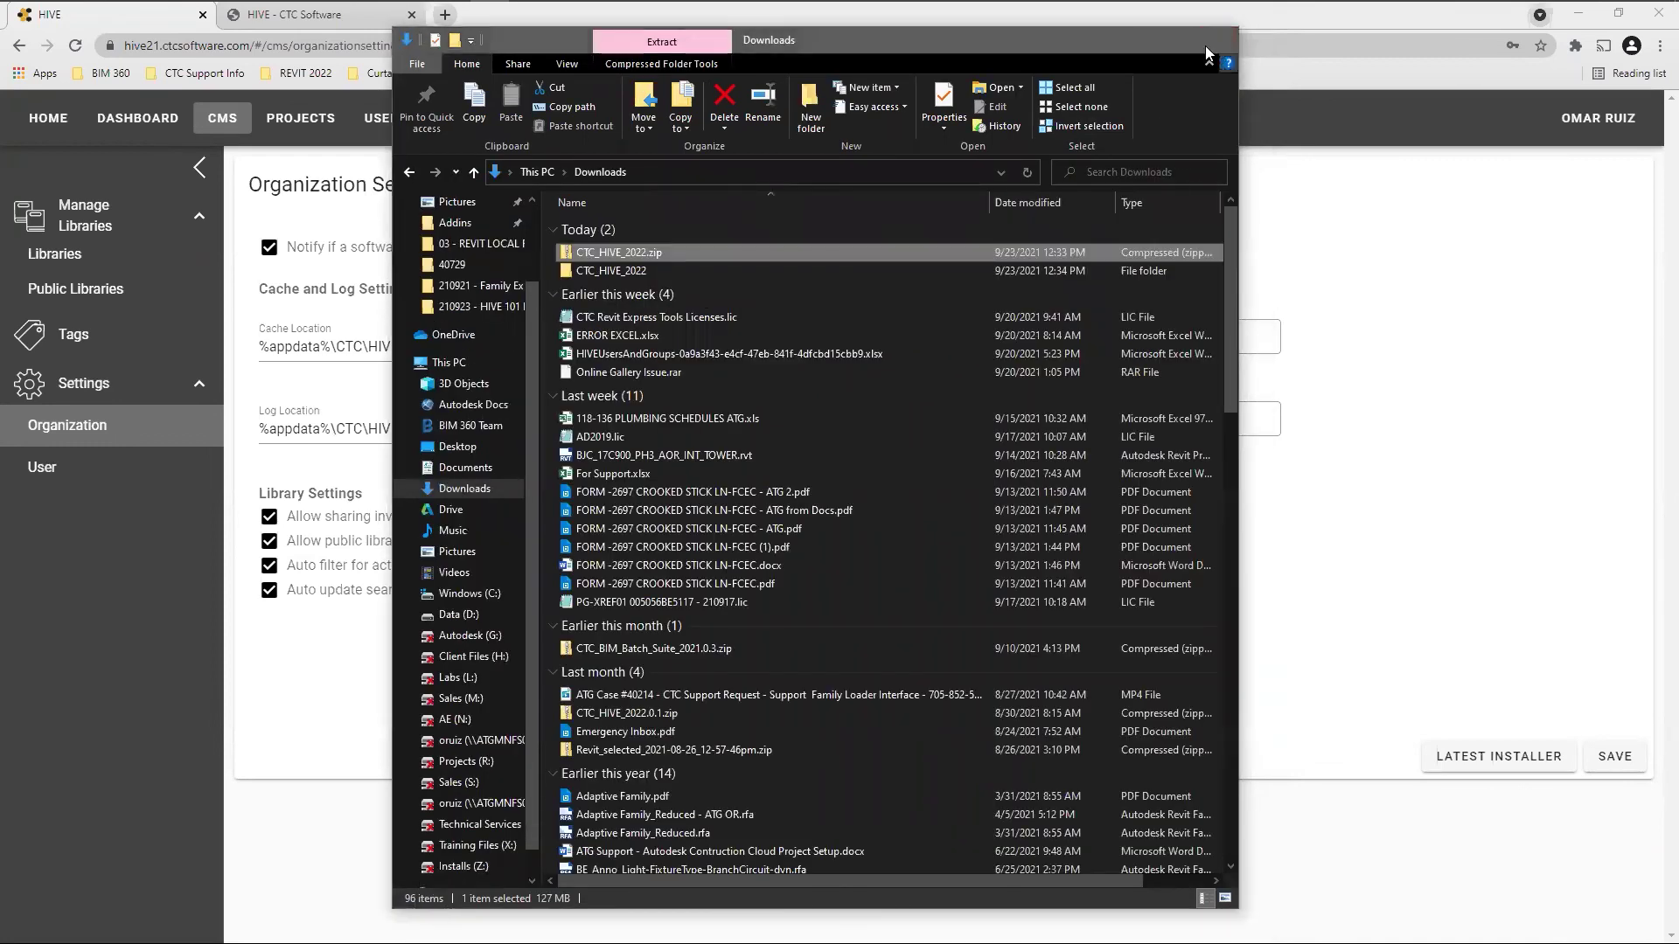
click(1217, 41)
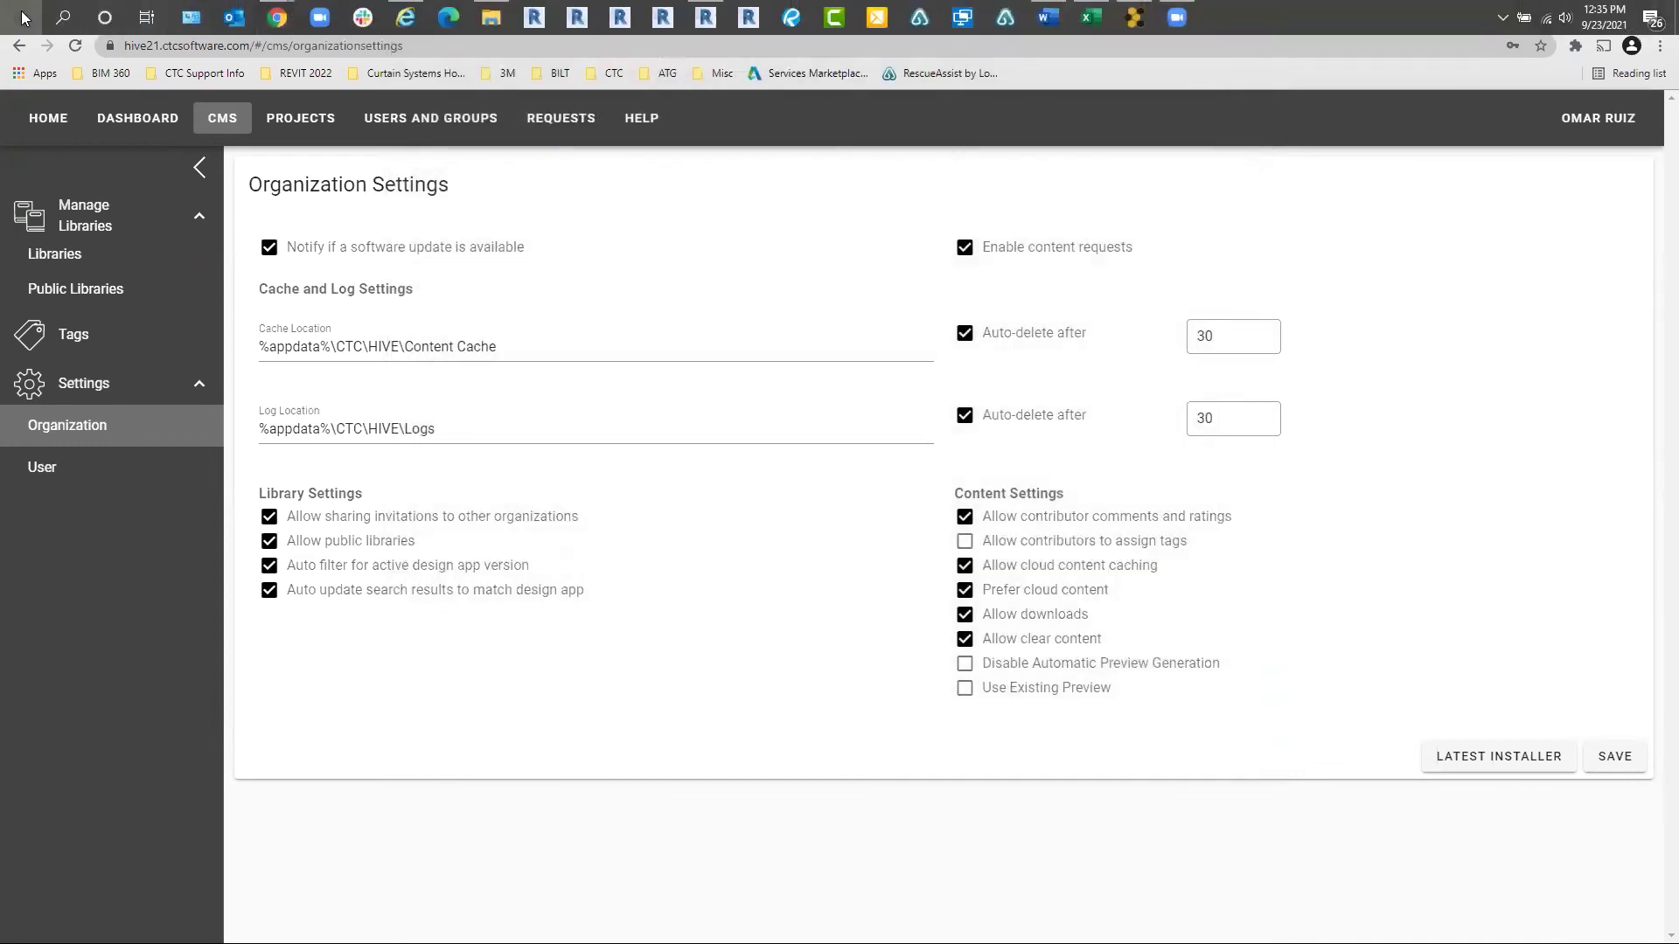
Launch HIVE CMS by searching 'hive' from the Start menu, then focus its search box
click(21, 17)
text(hv)
key(BackSpace)
text(ive)
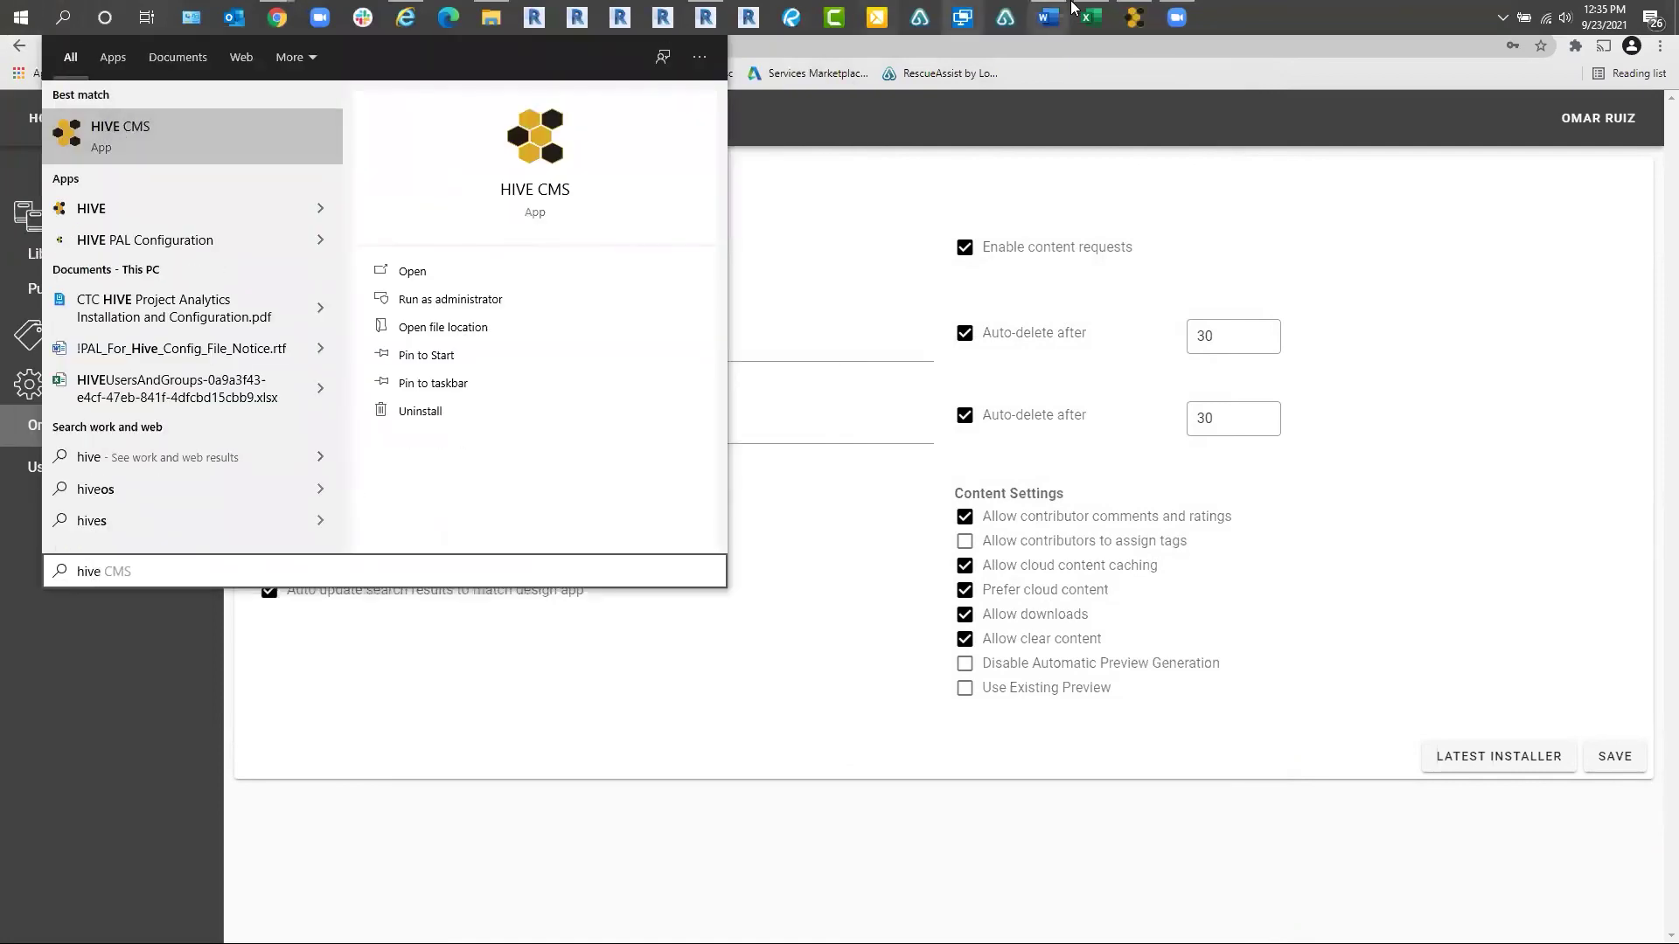
key(Return)
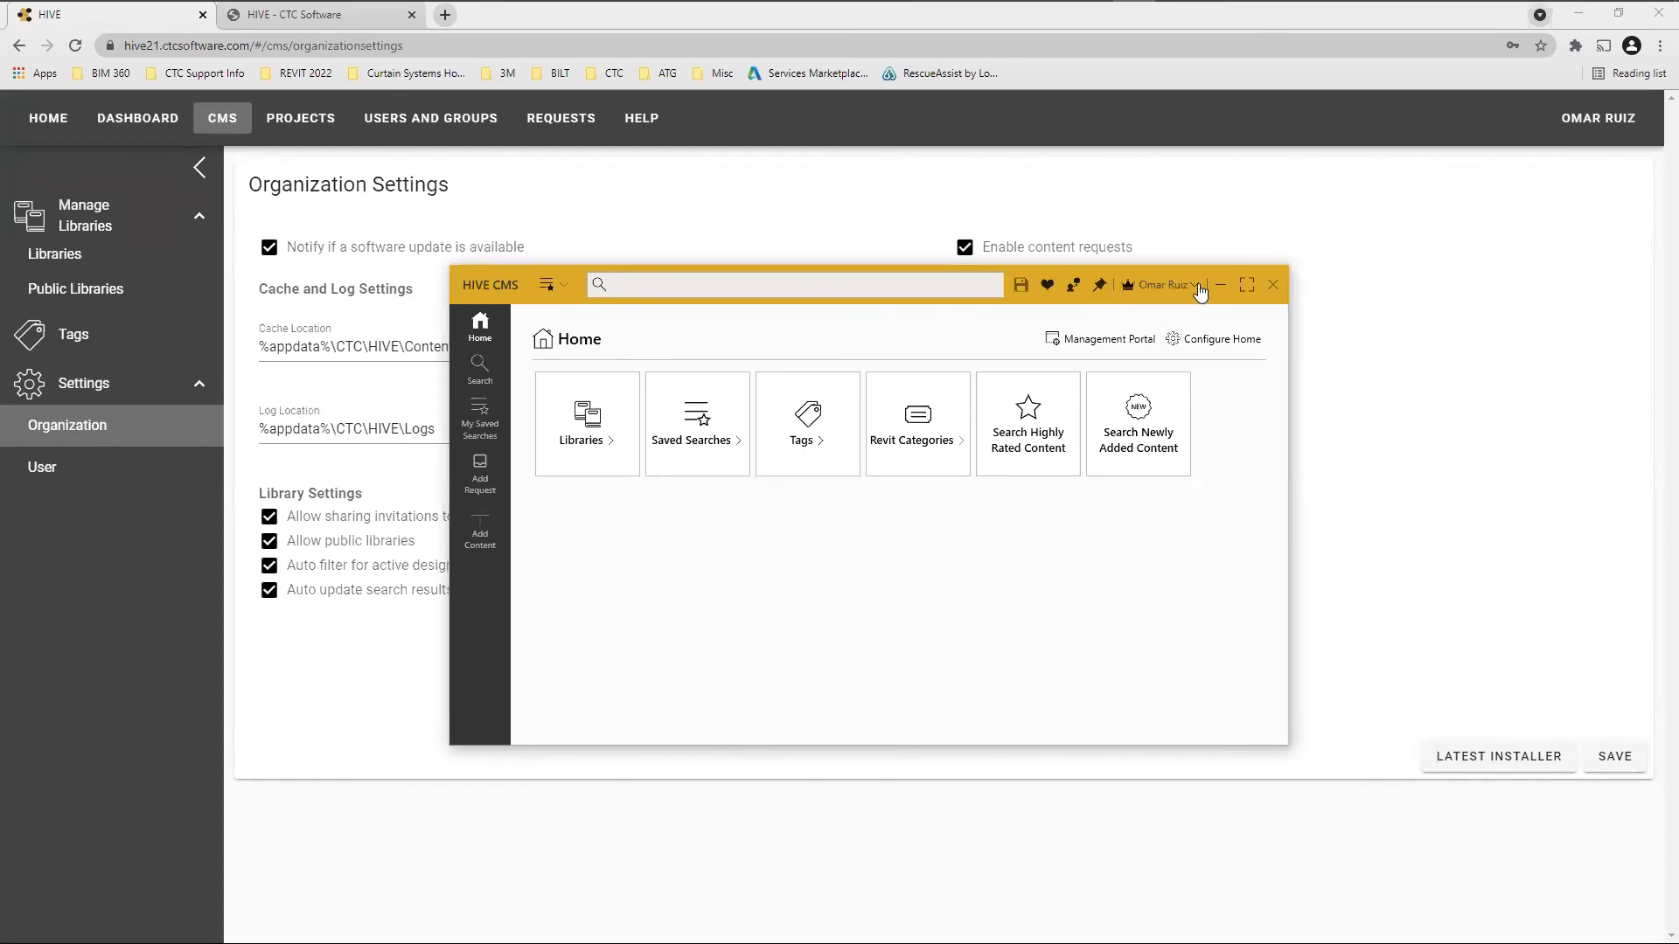
click(713, 286)
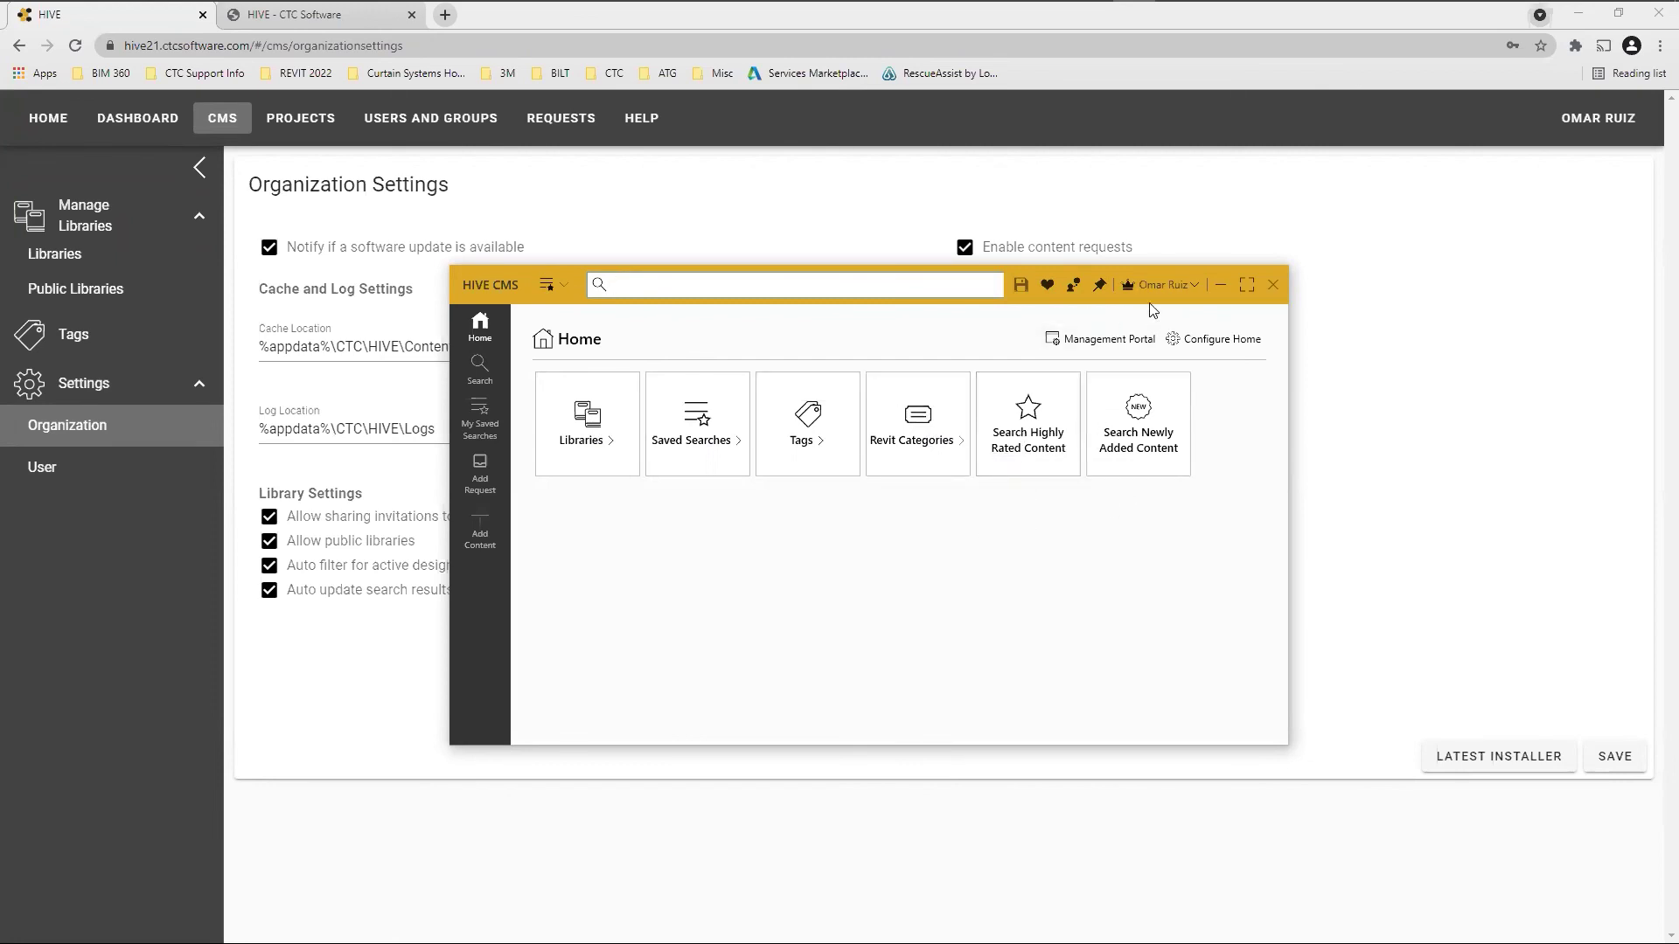
click(1193, 287)
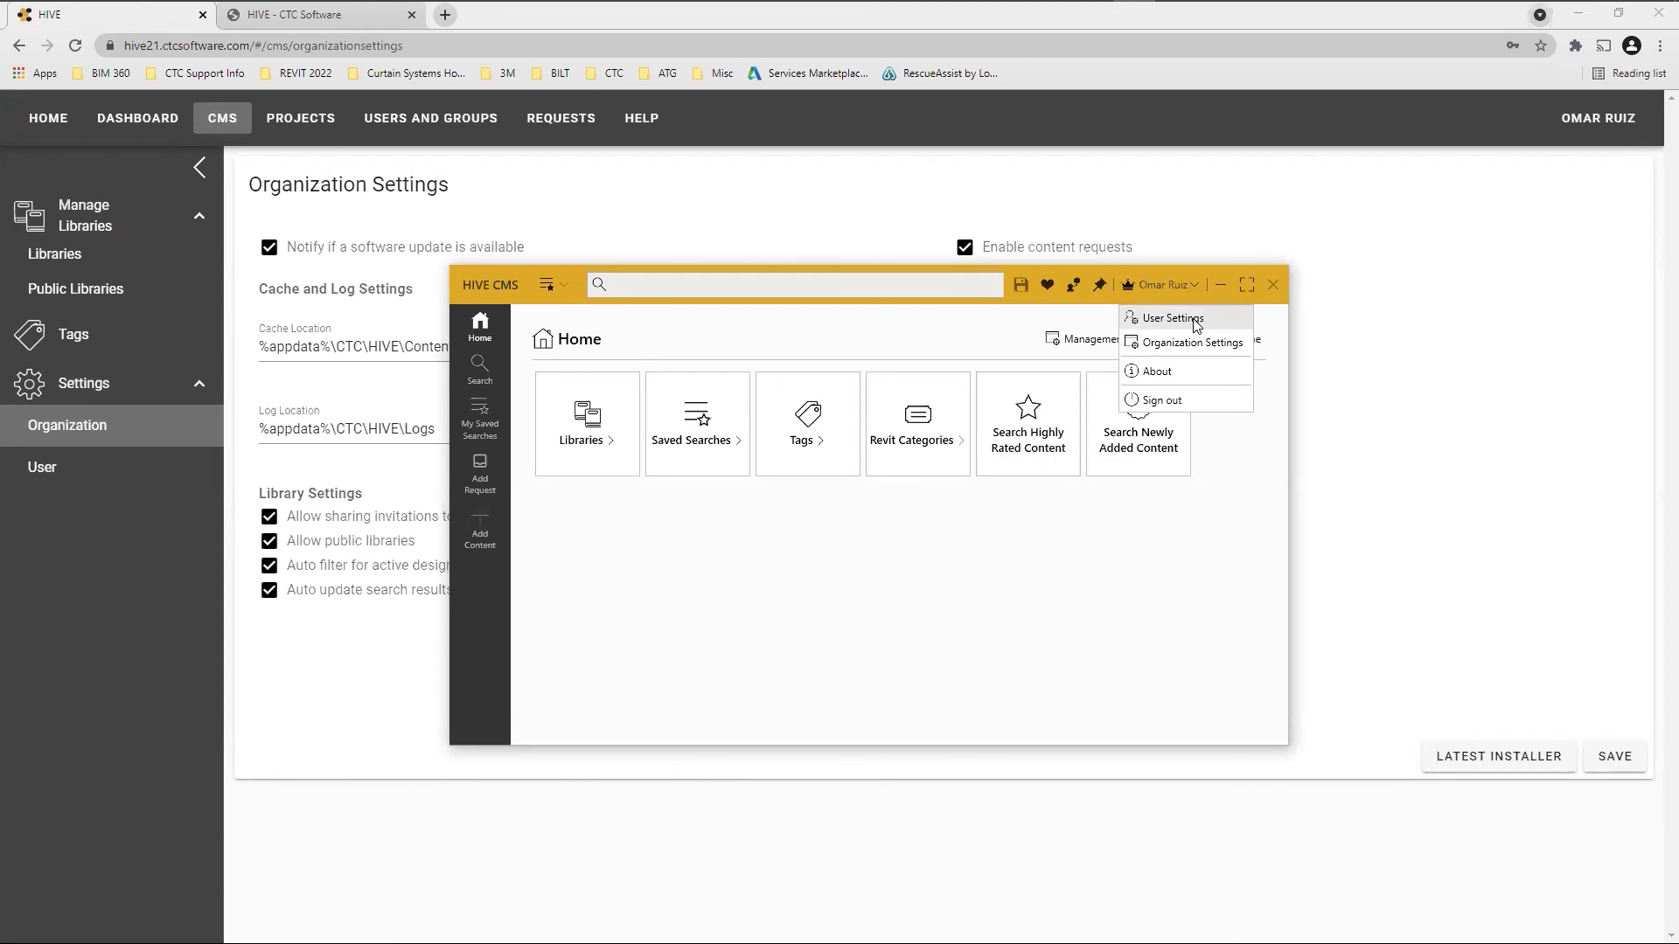
click(1172, 318)
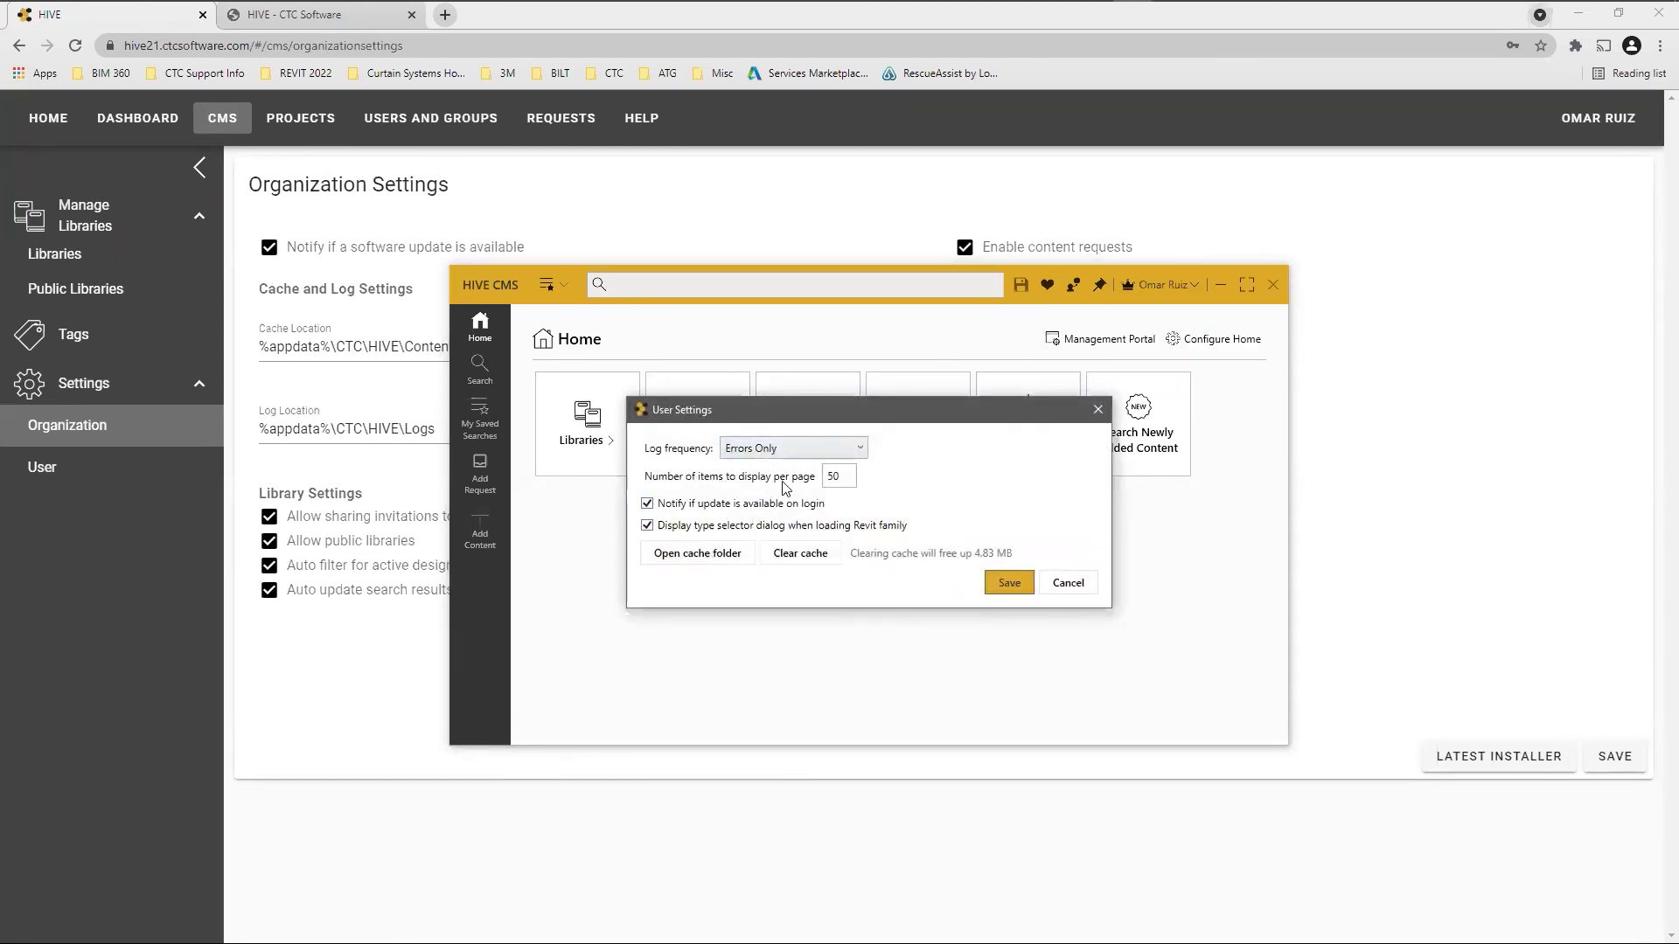
click(1070, 584)
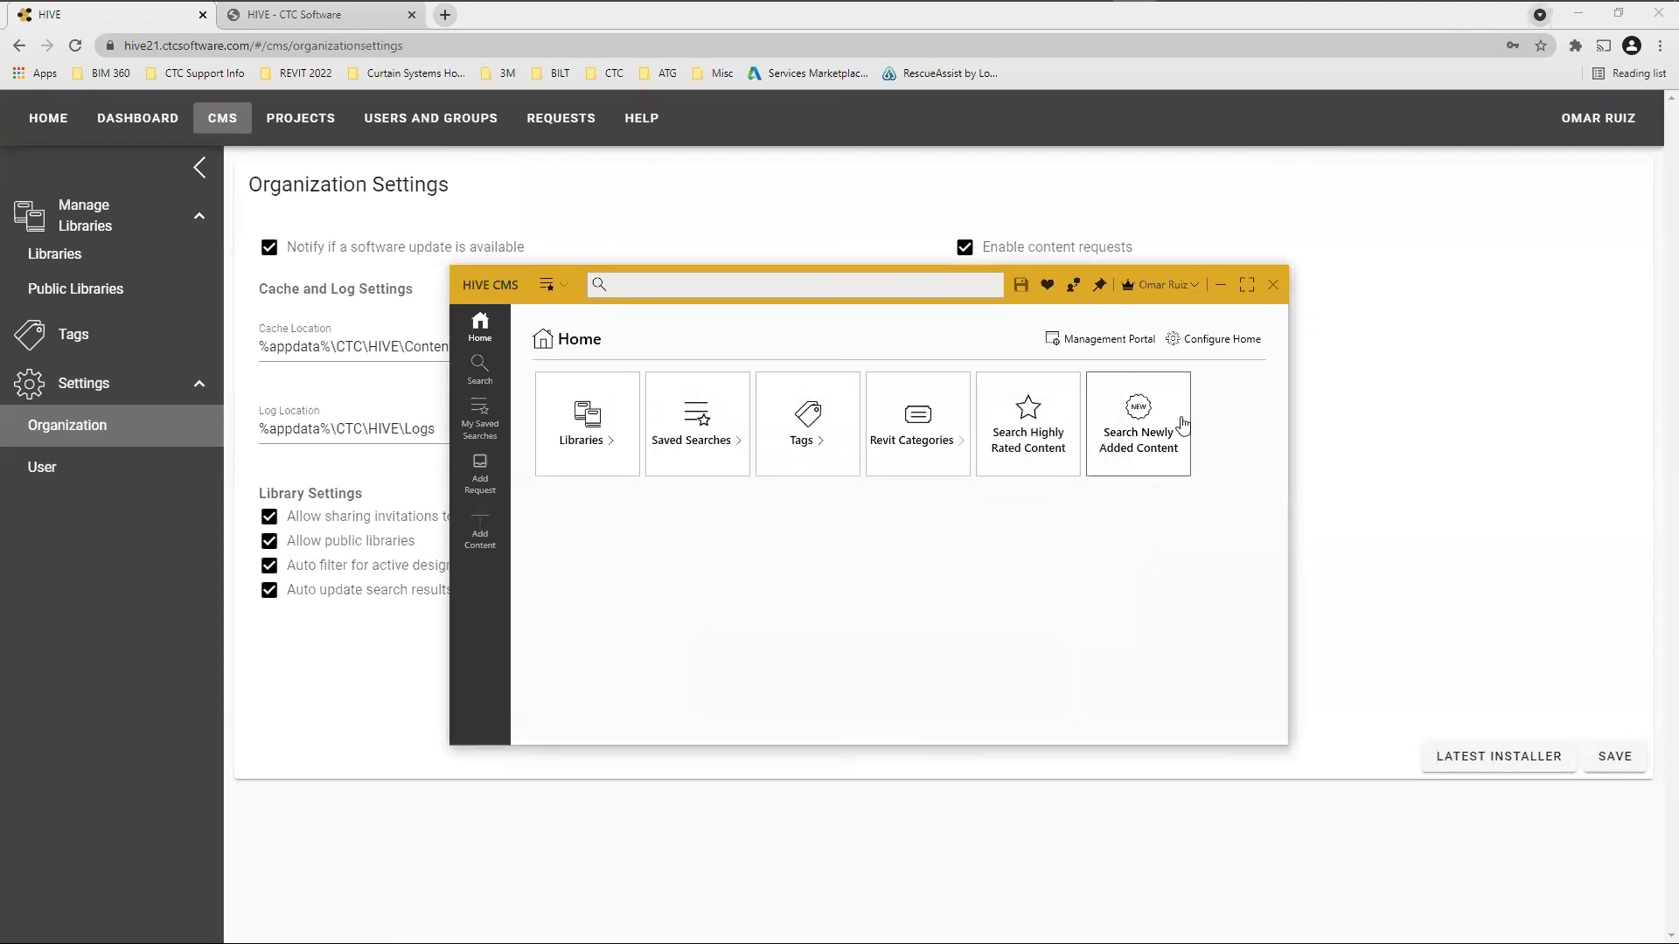
click(1188, 284)
click(1141, 367)
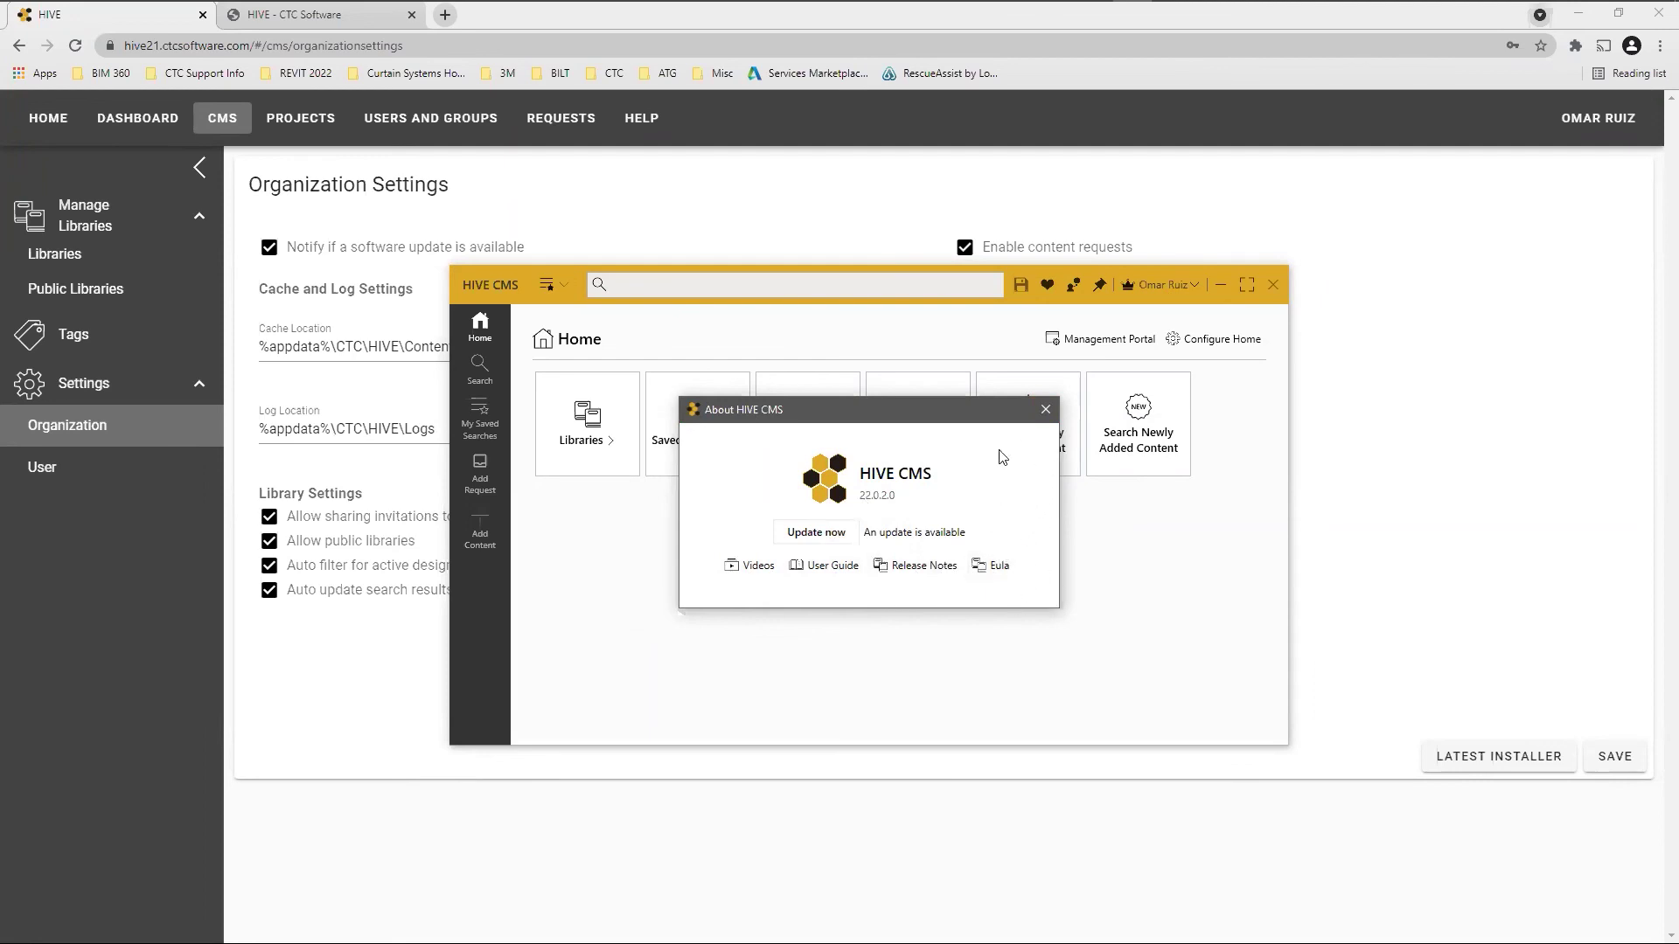
click(1044, 411)
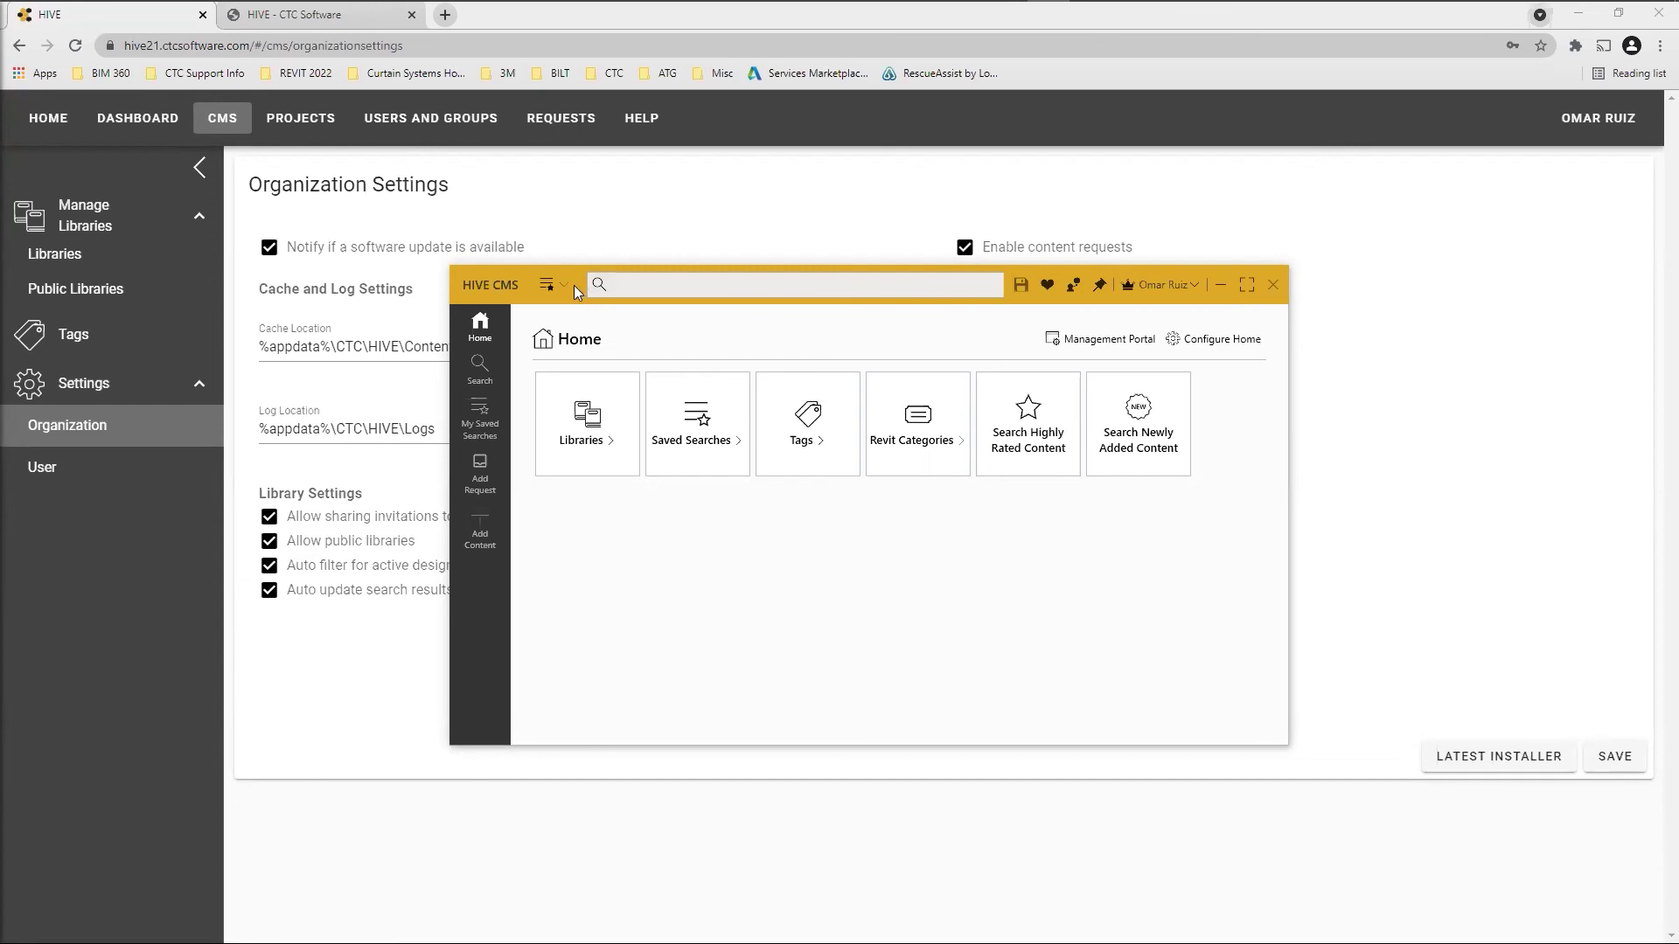
Drag the HIVE CMS window up and right over the browser, then focus its search box and window
drag(490, 282, 626, 243)
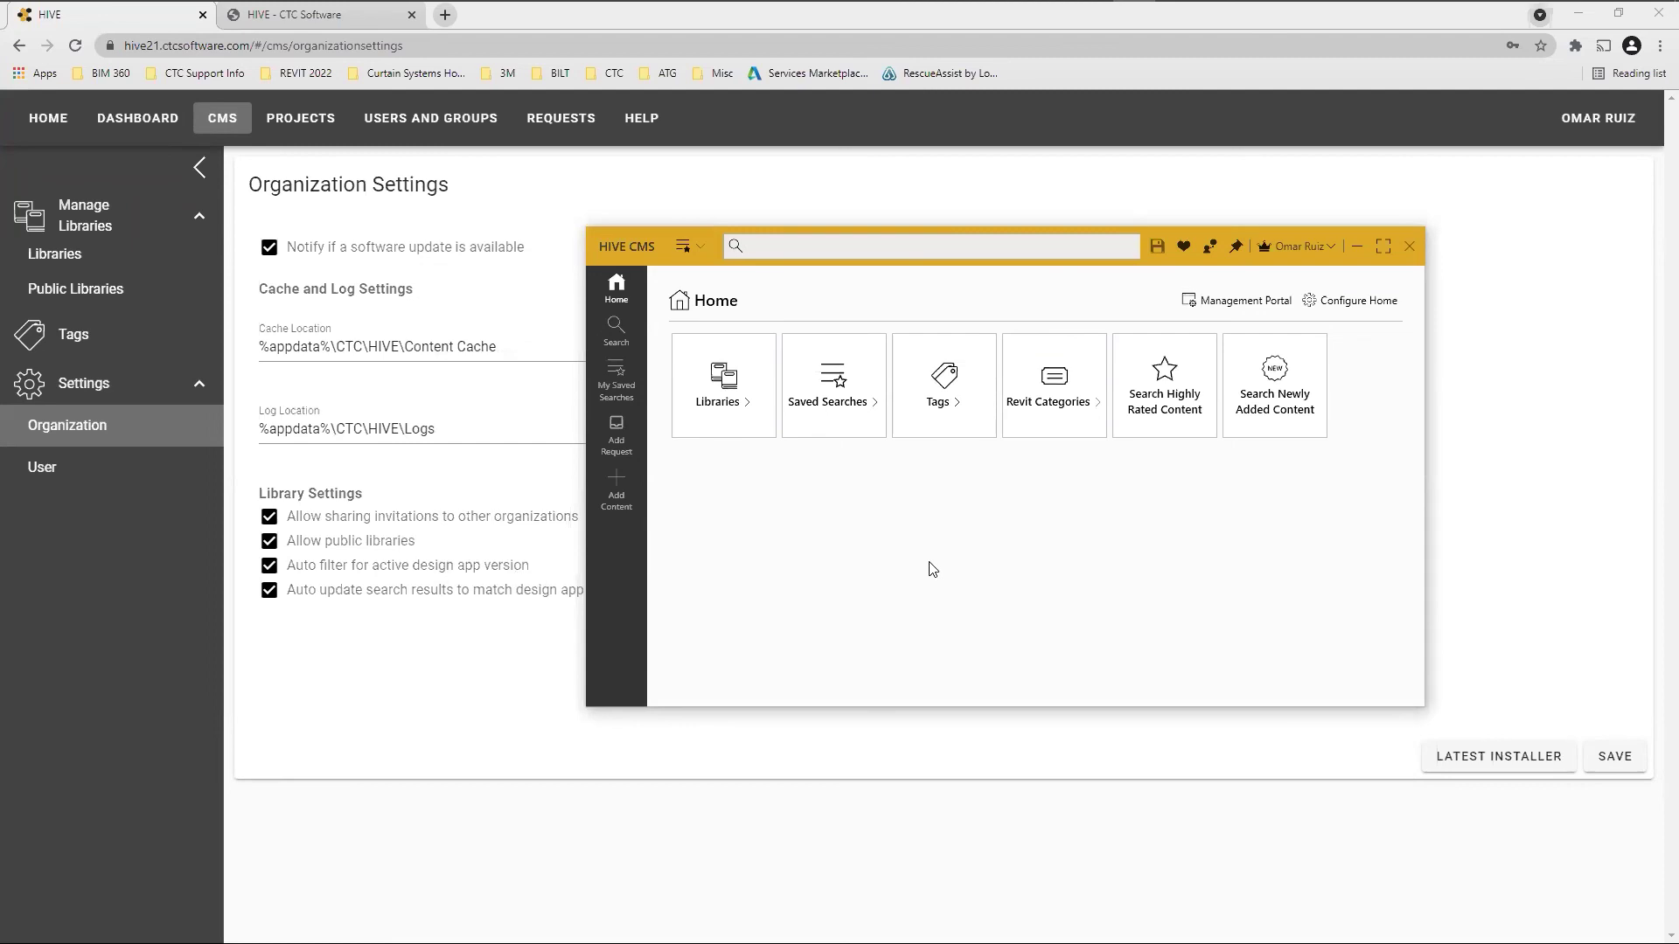
click(857, 247)
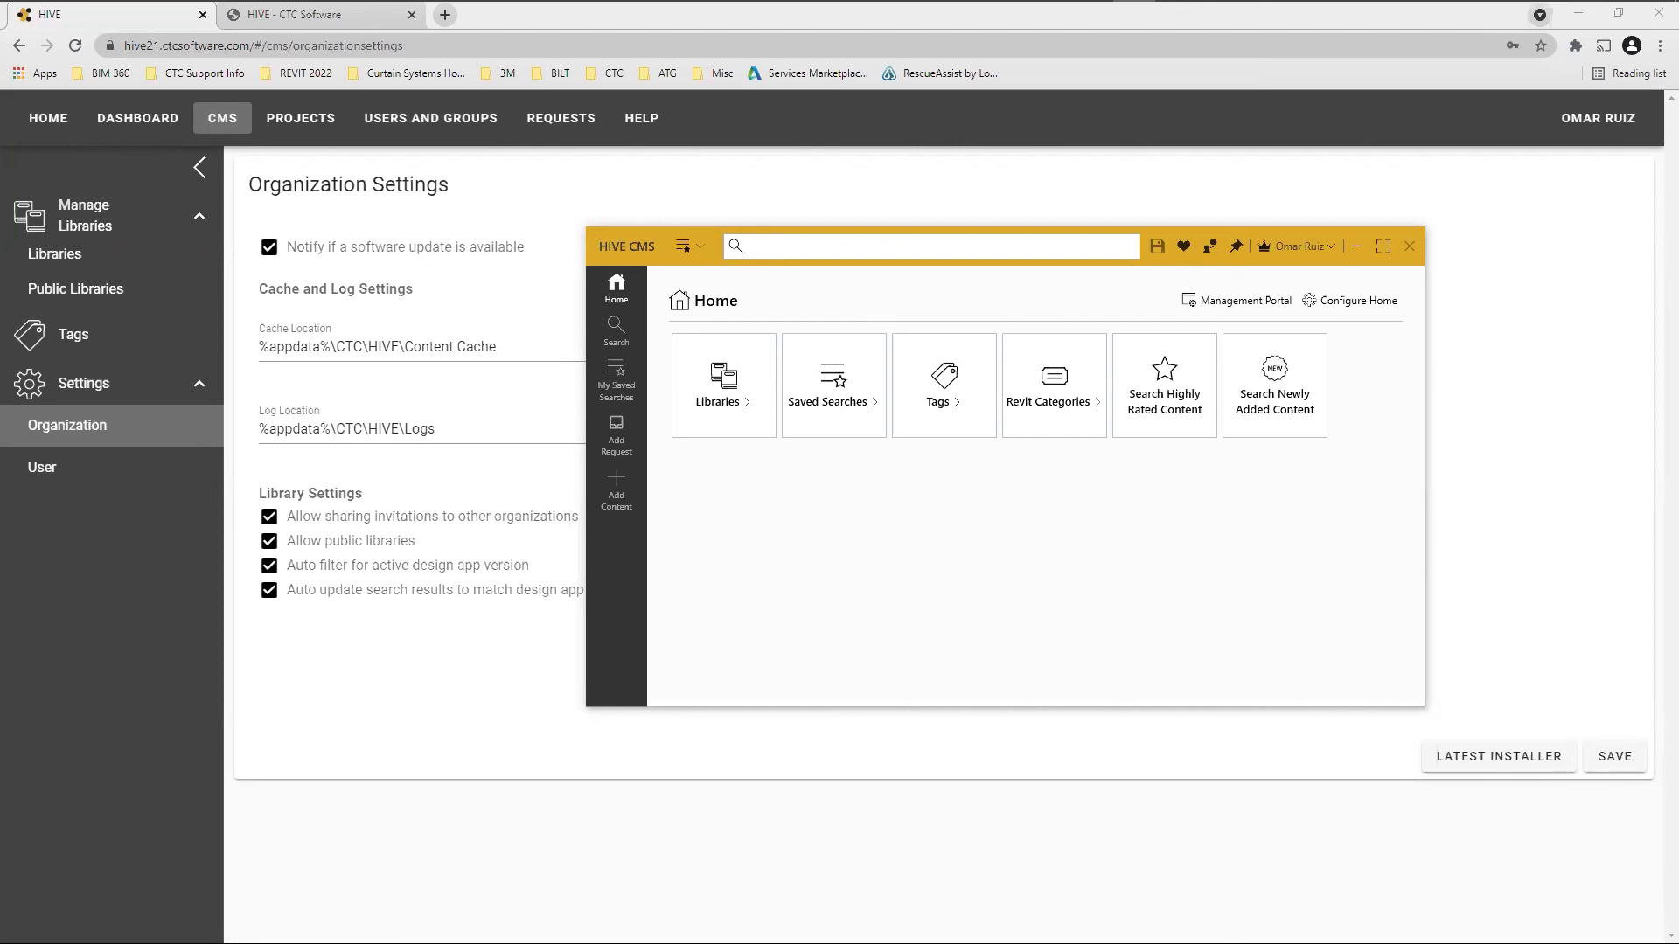
click(1008, 543)
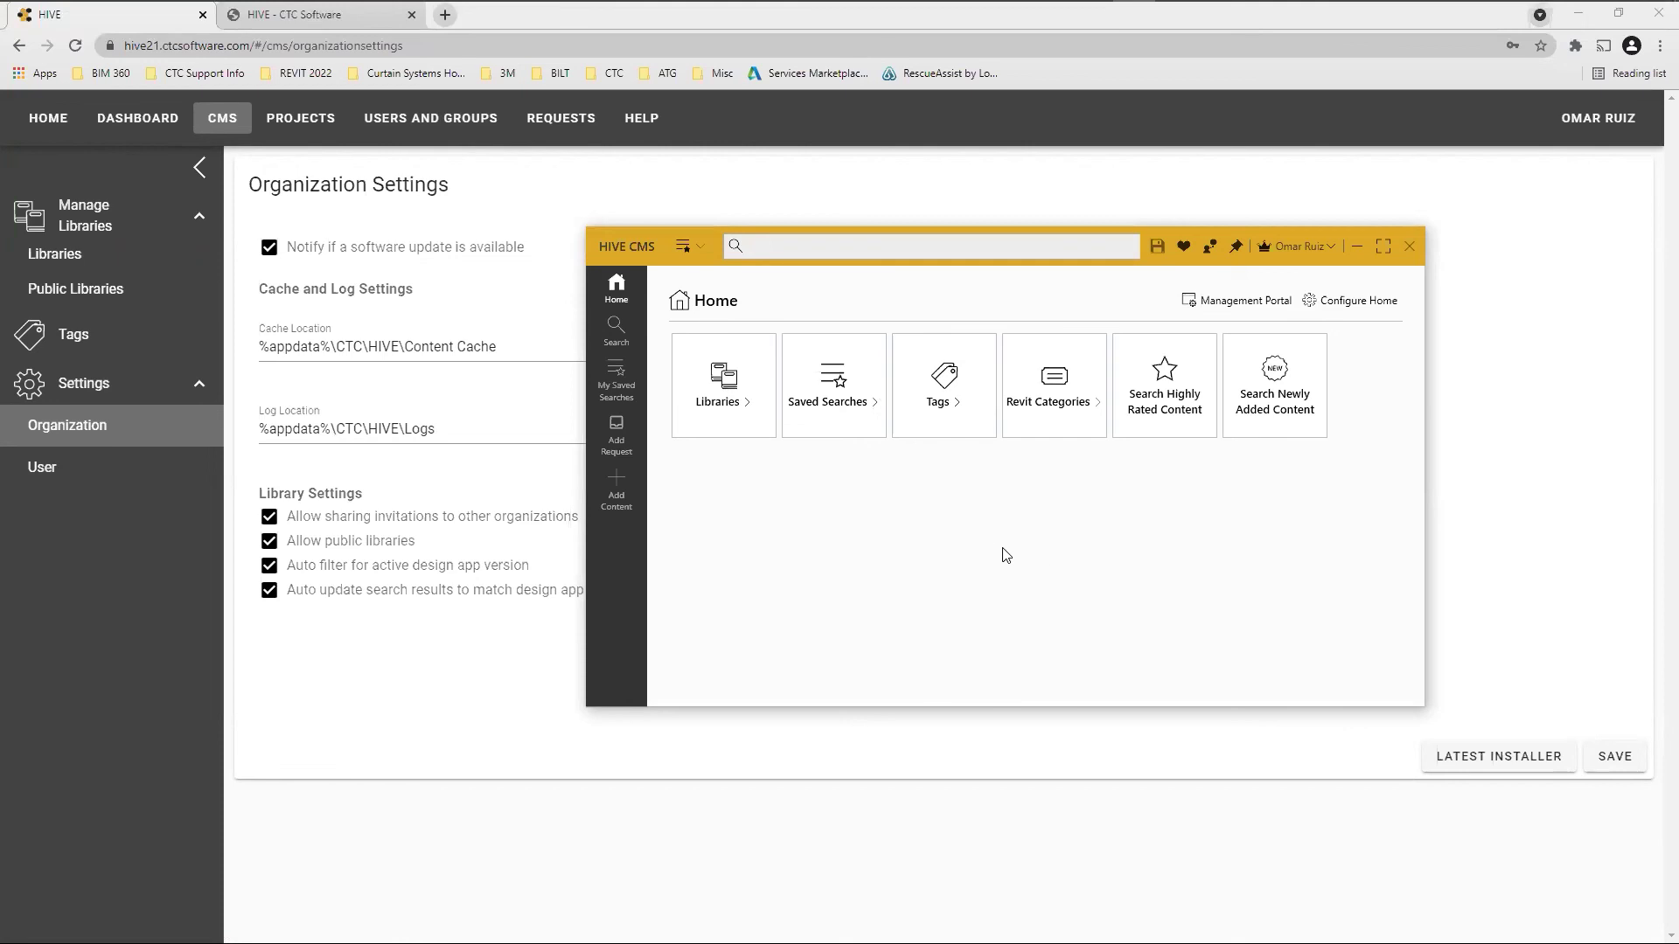
mouse_move(653, 2)
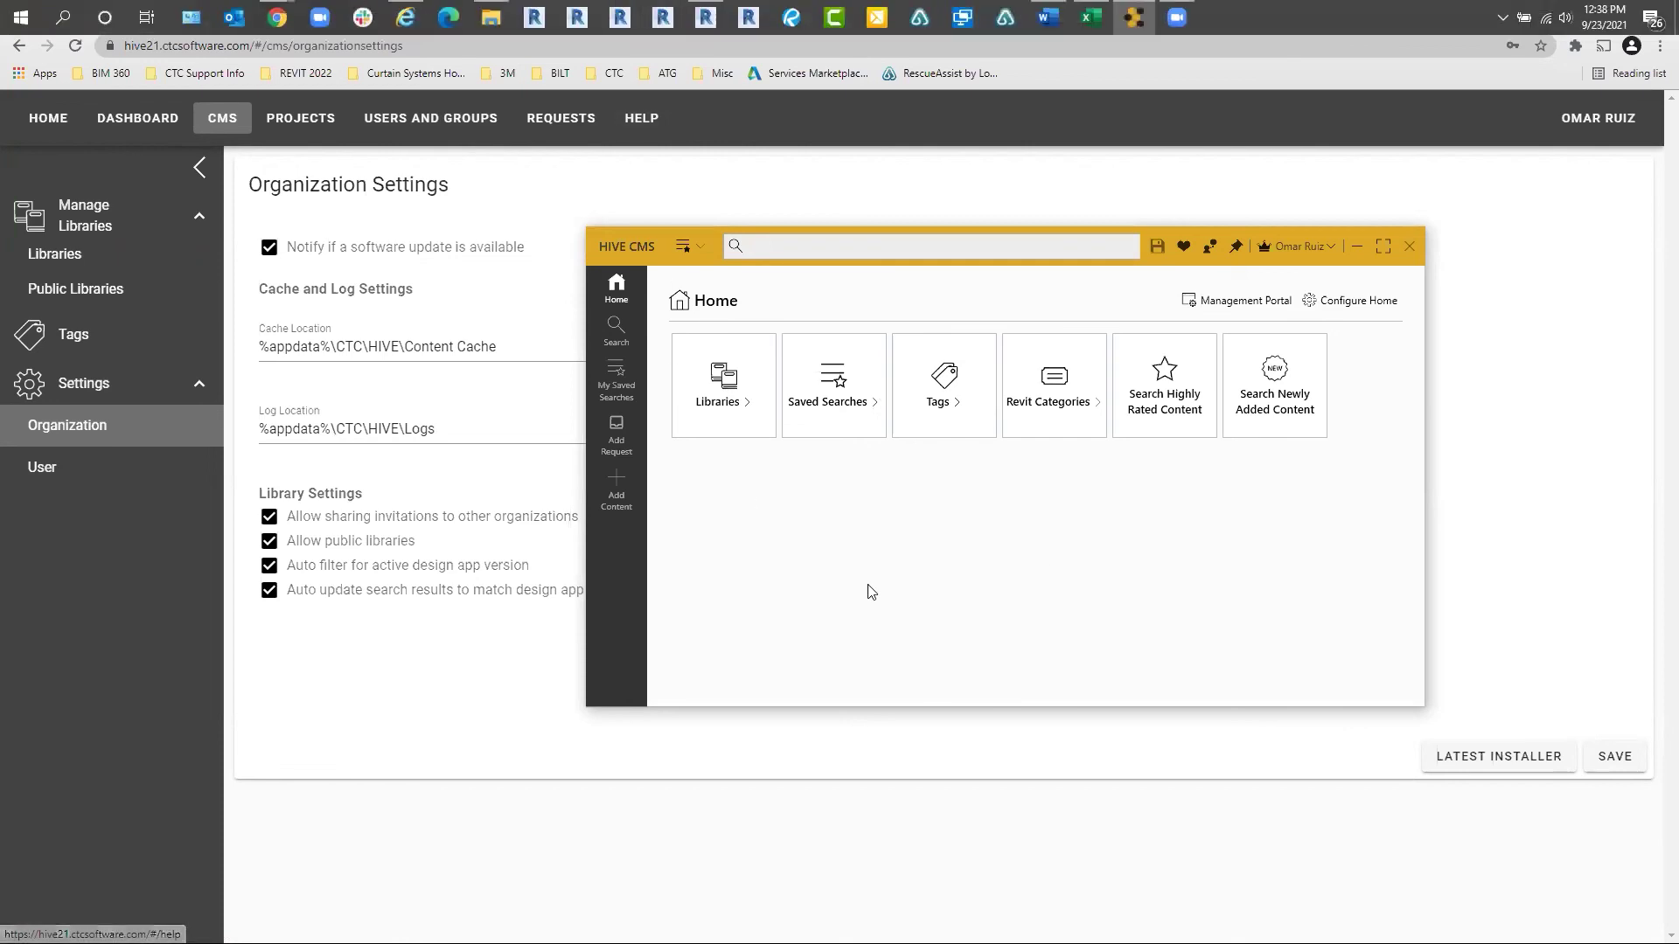